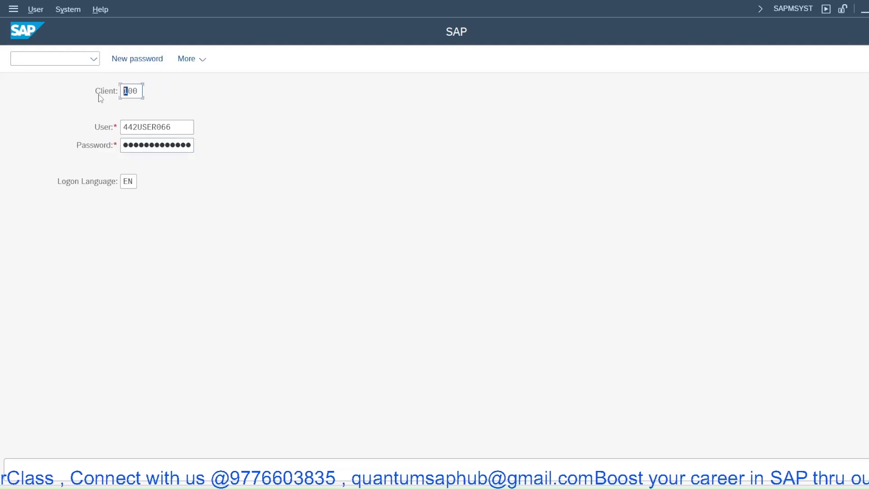
# Step: Log on to client 200 and open the SAP Reference IMG through the SPRO favorite
pyautogui.write('2')
pyautogui.press('Return')
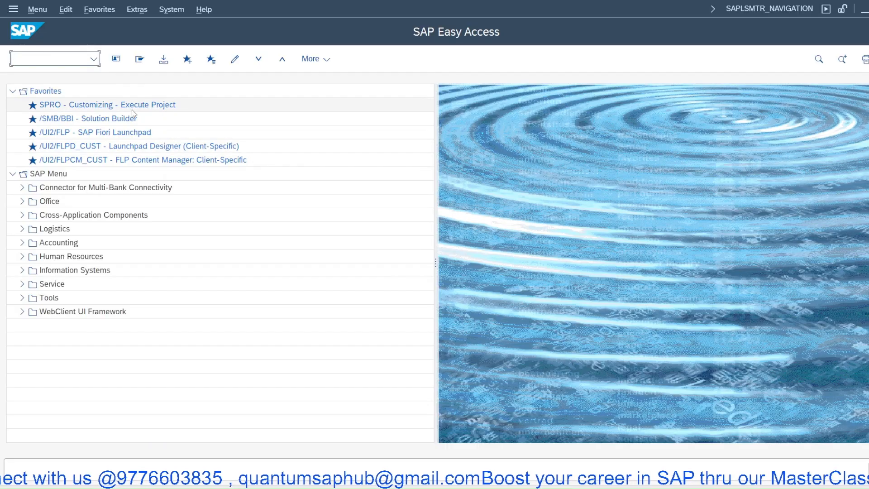
pyautogui.click(131, 110)
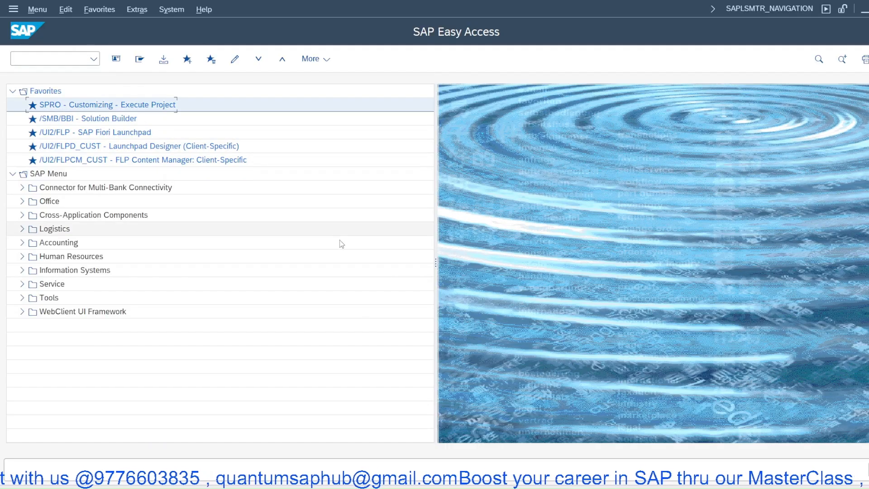
pyautogui.doubleClick(105, 107)
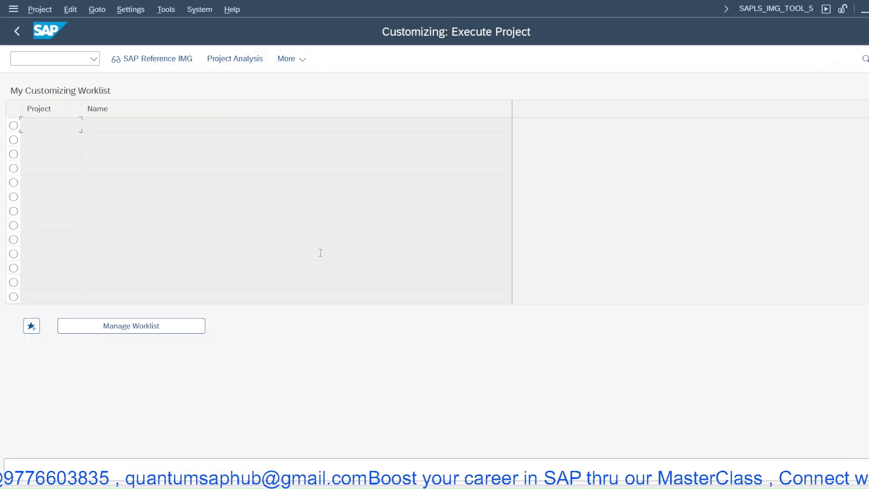
pyautogui.click(180, 63)
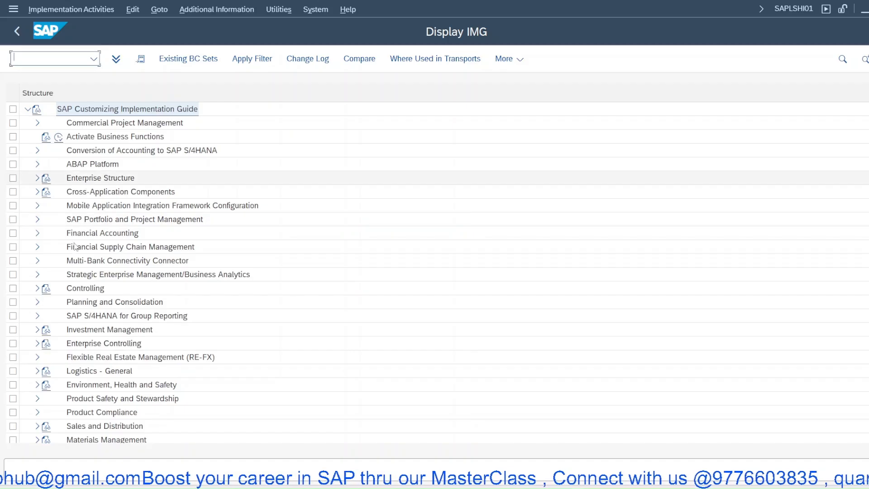
# Step: Open the Set Pricing Procedures activity of Define And Assign Pricing Procedures, within Pricing Control of the Sales and Distribution basic functions
pyautogui.scroll(-2, 68, 393)
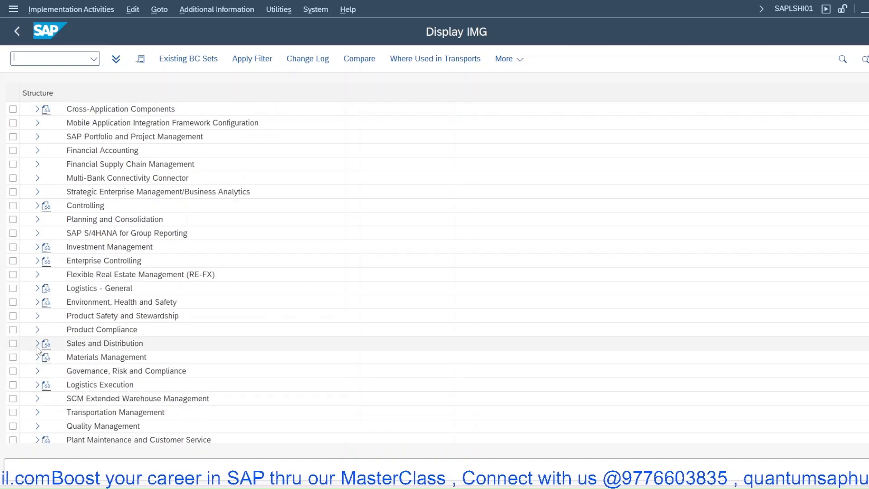
pyautogui.click(37, 344)
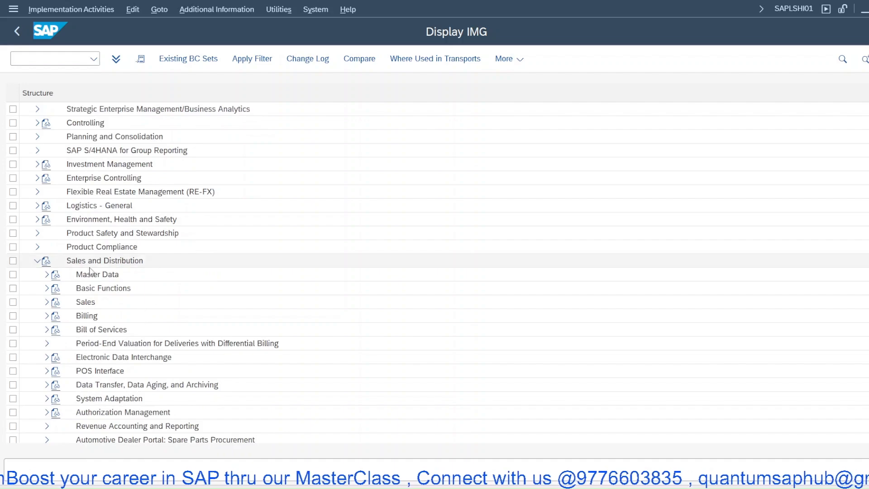
pyautogui.click(47, 288)
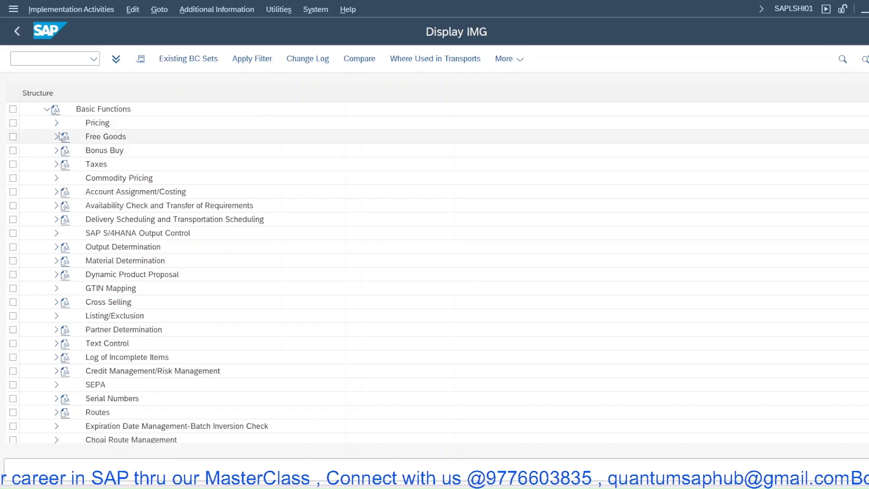
pyautogui.click(57, 123)
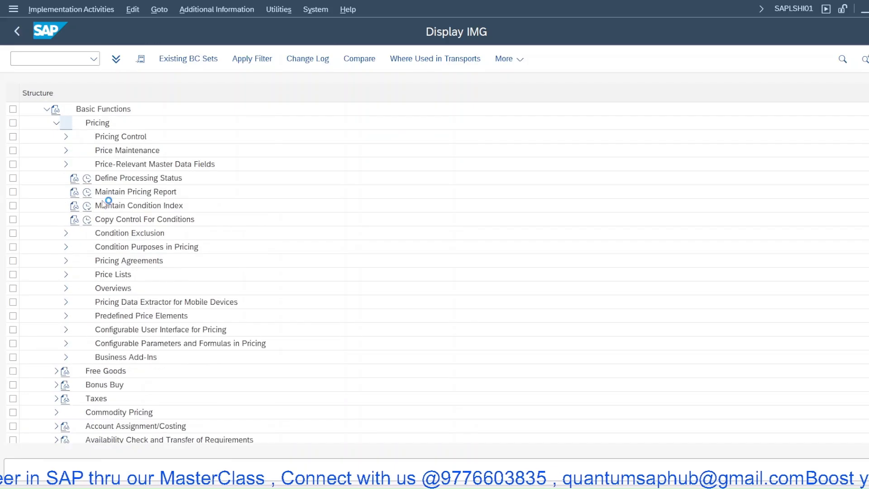
pyautogui.click(66, 137)
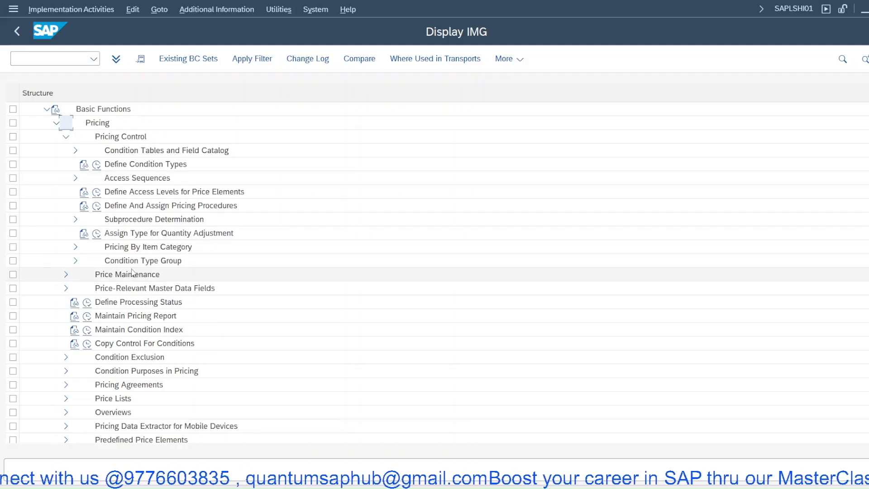
pyautogui.click(97, 206)
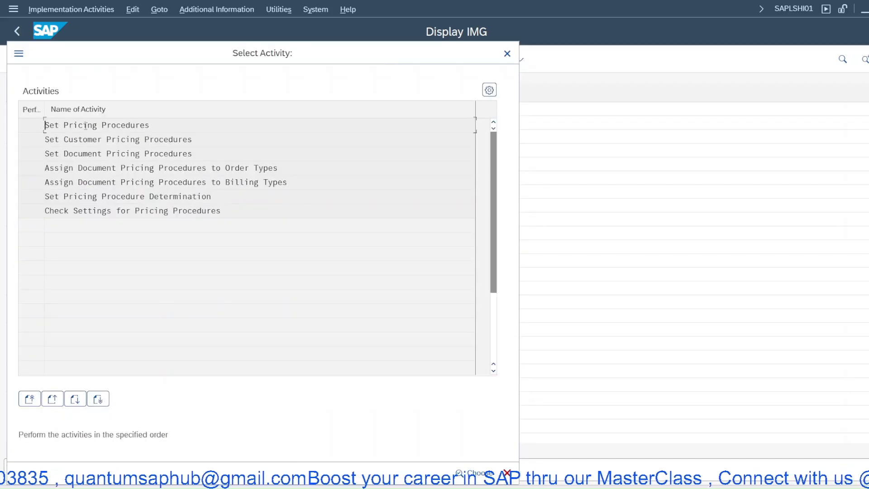
pyautogui.doubleClick(86, 126)
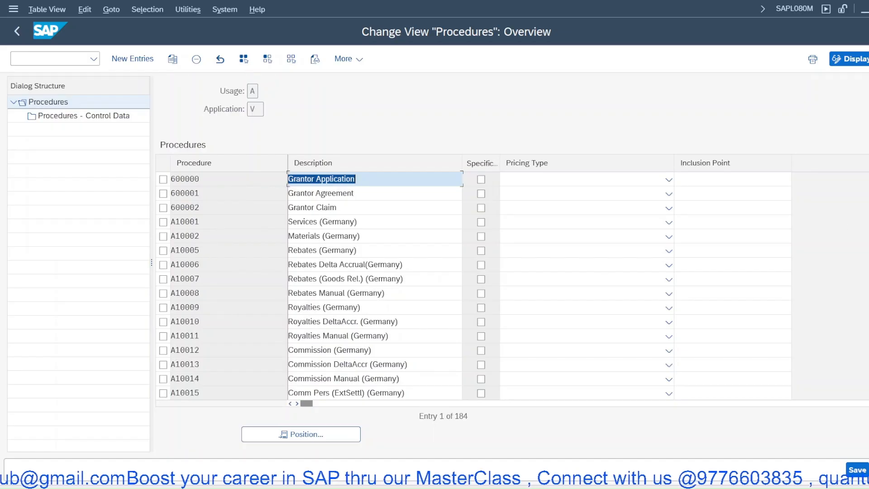
# Step: Find the standard pricing procedure RVAA01 in the procedures list and open its control data
pyautogui.moveTo(868, 177); pyautogui.dragTo(868, 255)
pyautogui.scroll(-6, 235, 283)
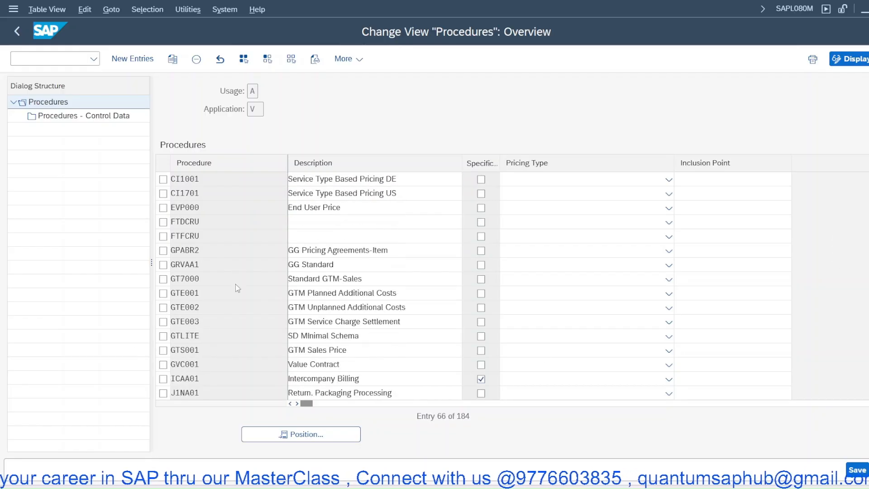
pyautogui.scroll(-6, 235, 285)
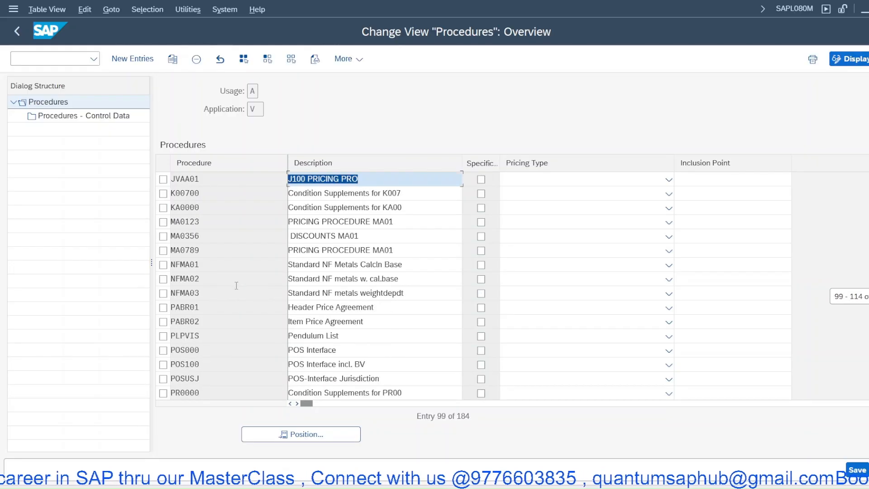
pyautogui.scroll(-3, 236, 285)
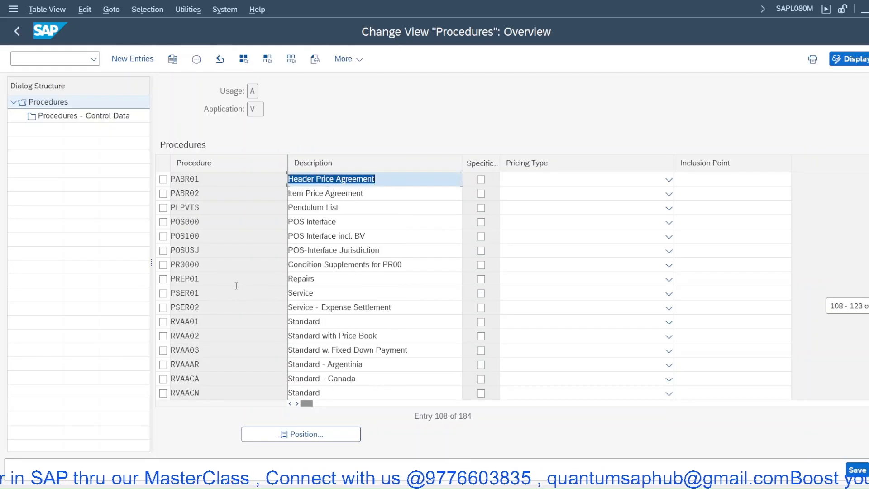
pyautogui.click(340, 325)
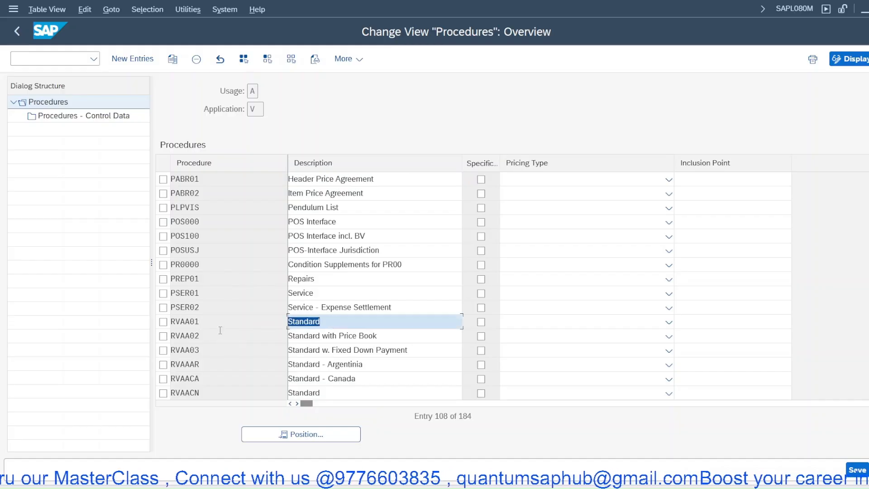
pyautogui.click(163, 321)
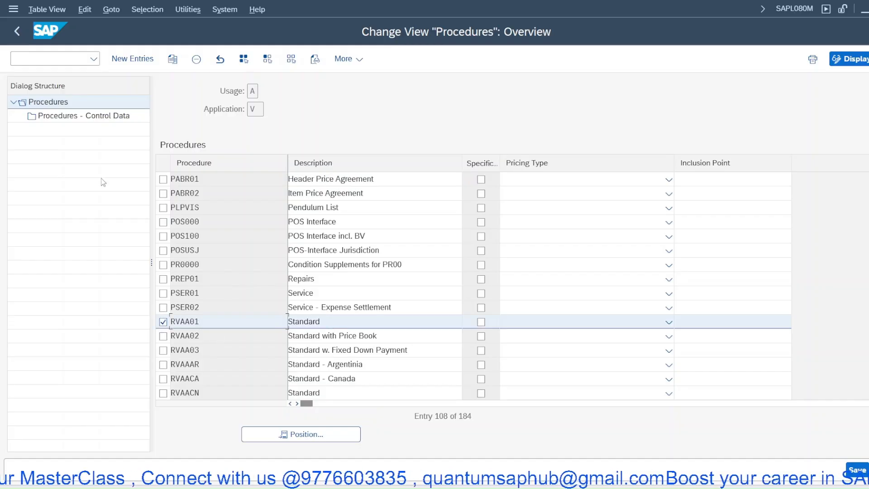
pyautogui.doubleClick(67, 117)
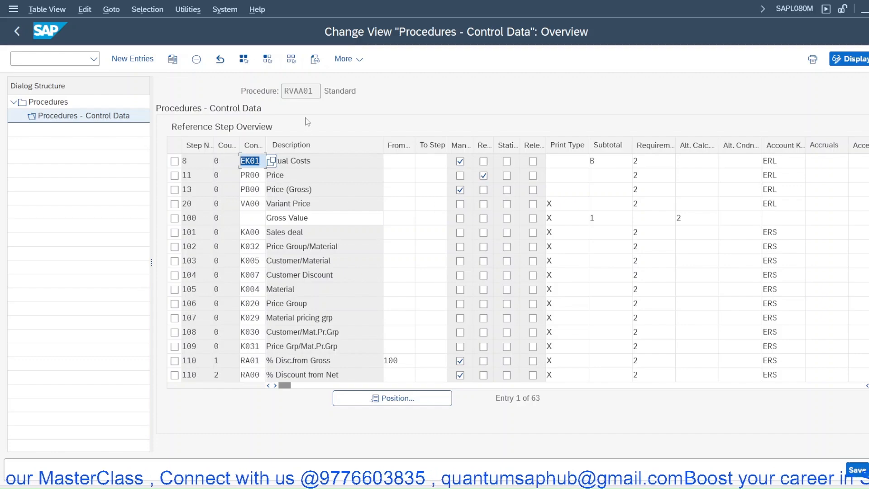
# Step: Display the source code of requirement routine 2, Item with pricing, for condition type PR00
pyautogui.doubleClick(243, 177)
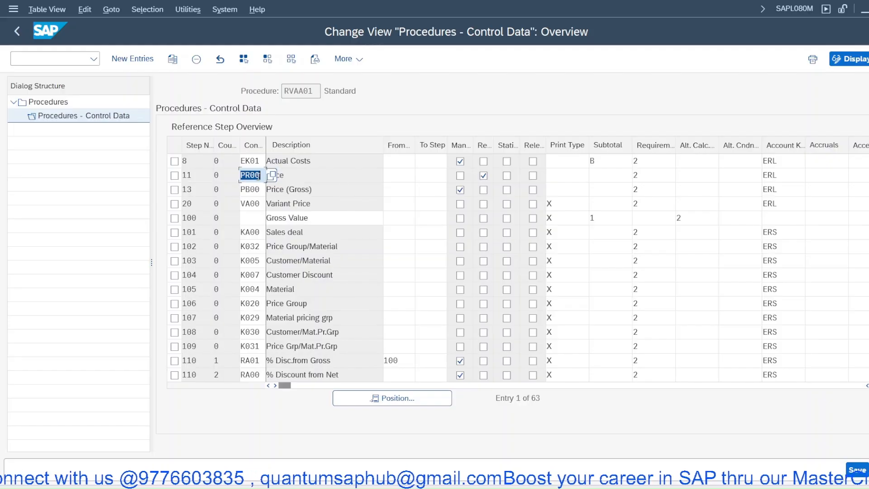
pyautogui.click(300, 175)
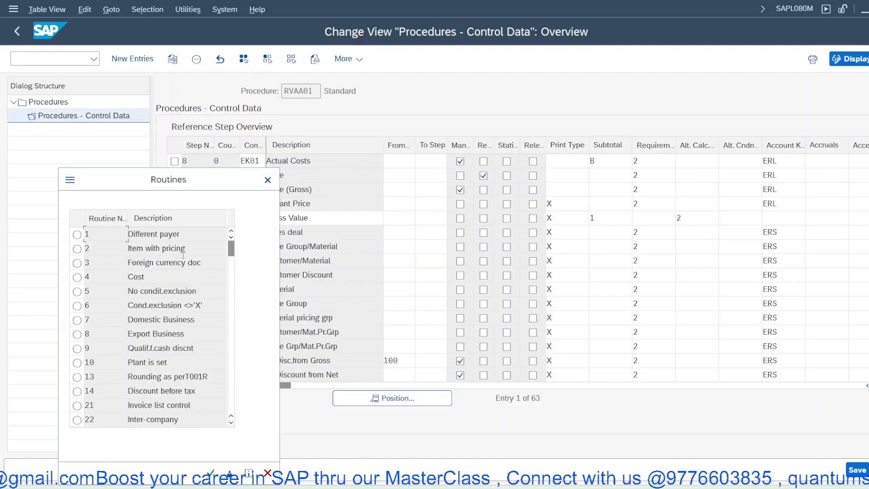
pyautogui.click(268, 180)
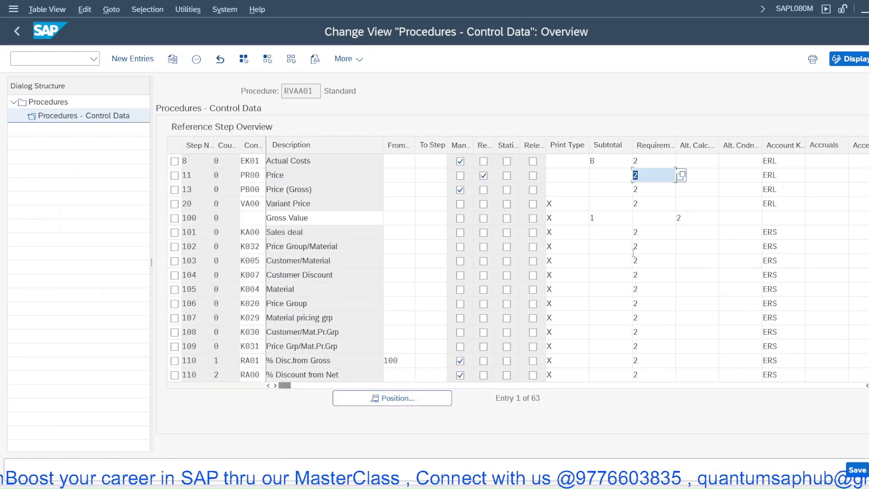
pyautogui.click(682, 174)
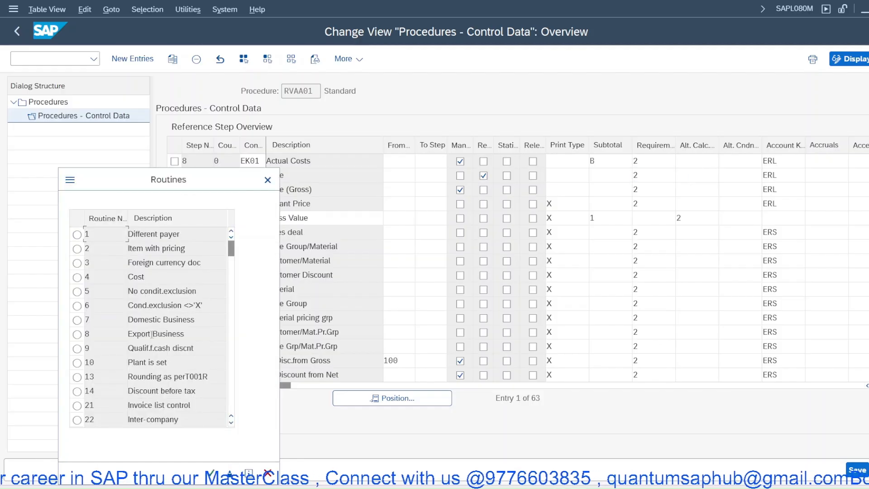
pyautogui.click(77, 249)
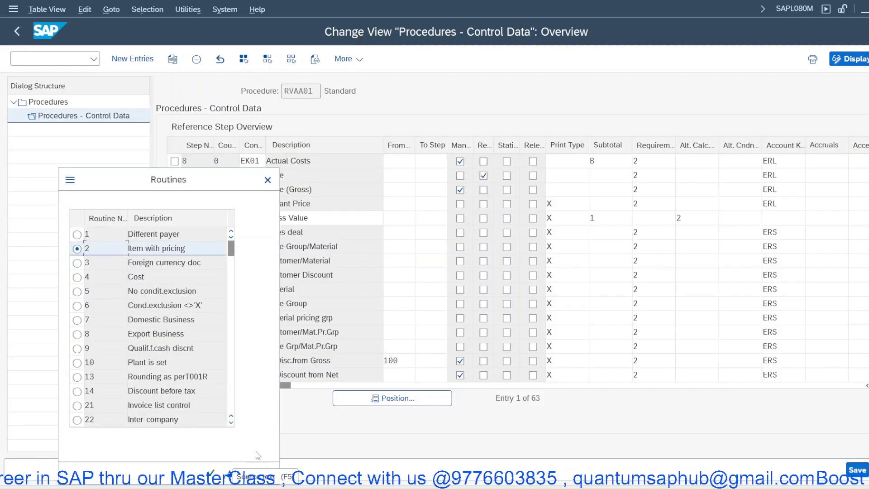
pyautogui.click(230, 474)
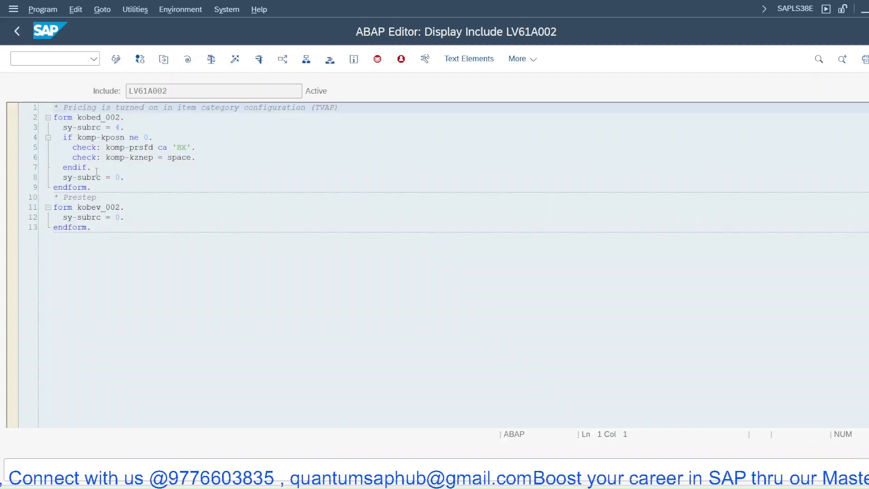
# Step: Look up the komp-prsfd field's definition in the KOMP structure and return to the control data of RVAA01
pyautogui.click(139, 148)
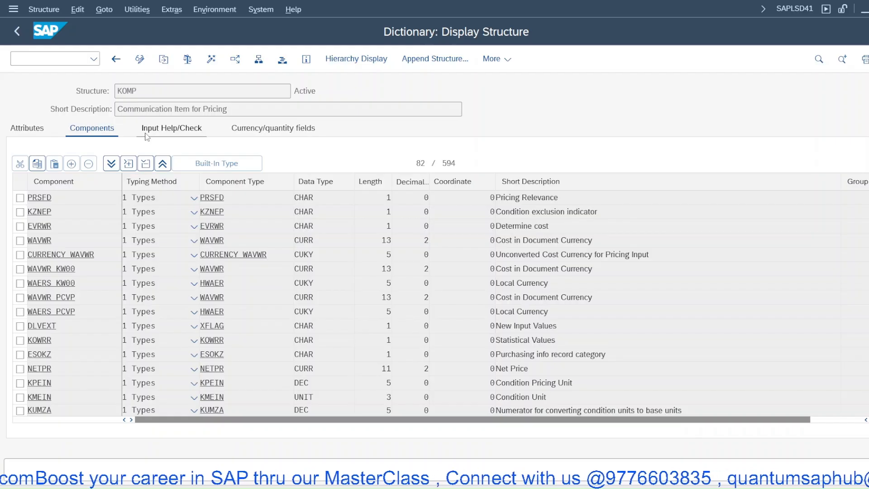
pyautogui.press('F3')
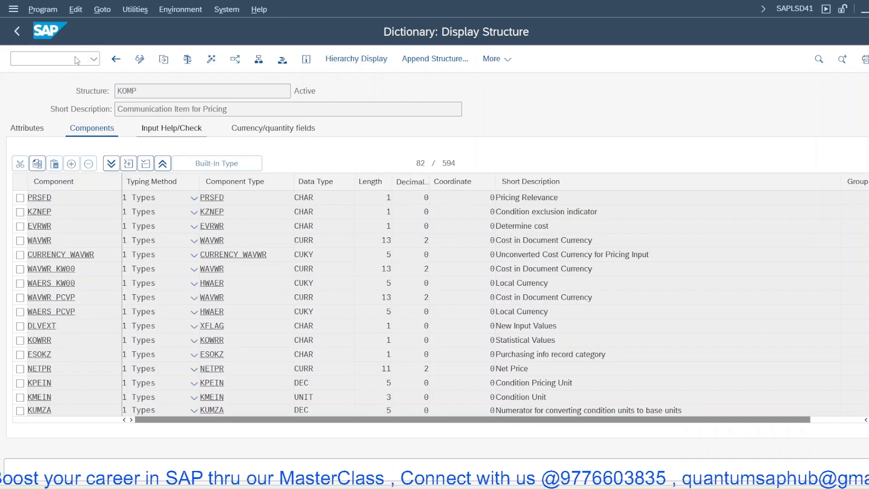
pyautogui.press('F3')
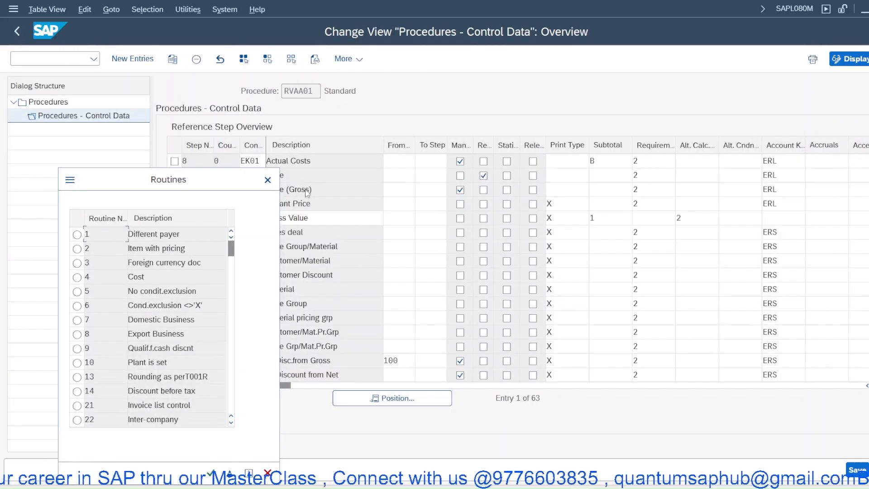
pyautogui.click(267, 179)
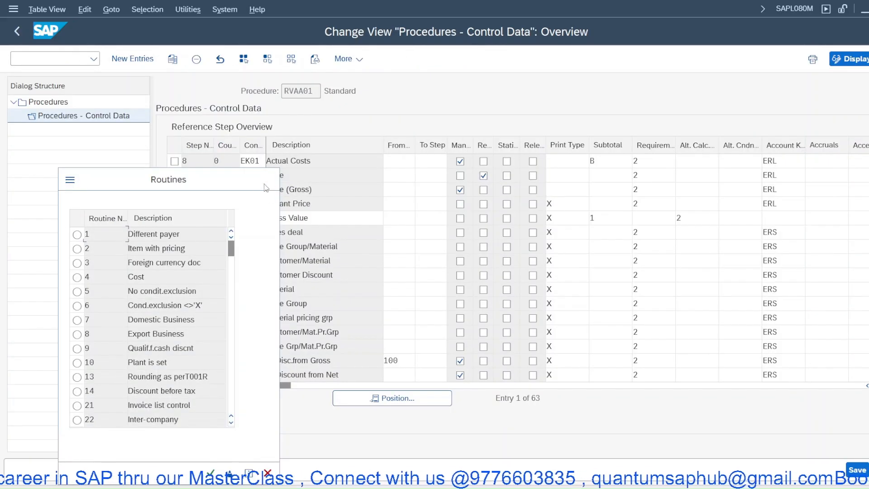
# Step: Open the condition types overview in a new session with the command /ov/06
pyautogui.click(47, 64)
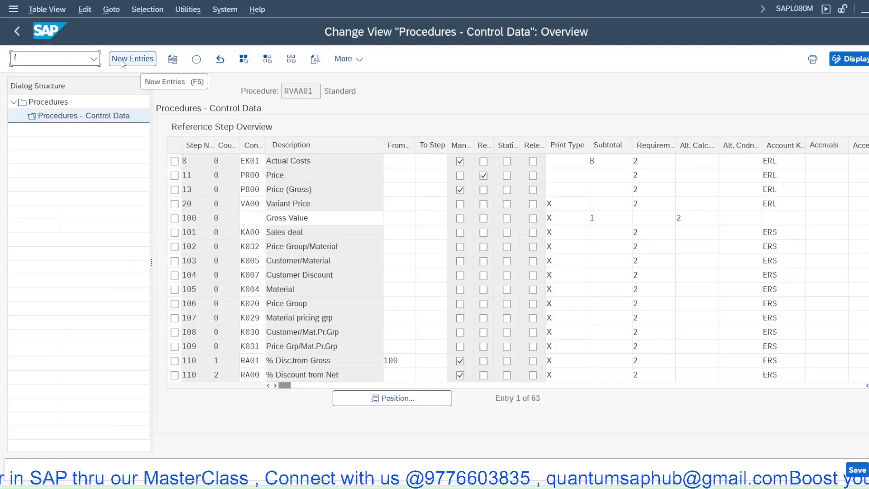
pyautogui.write('/o')
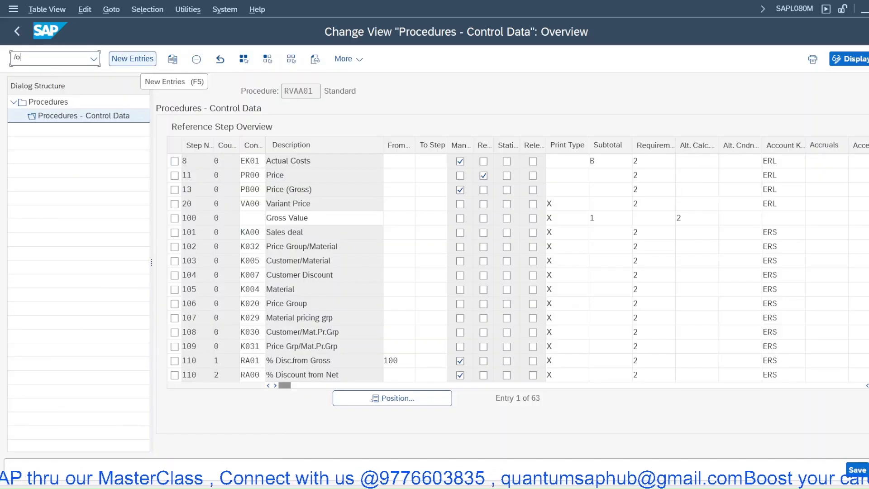
pyautogui.write('v/06')
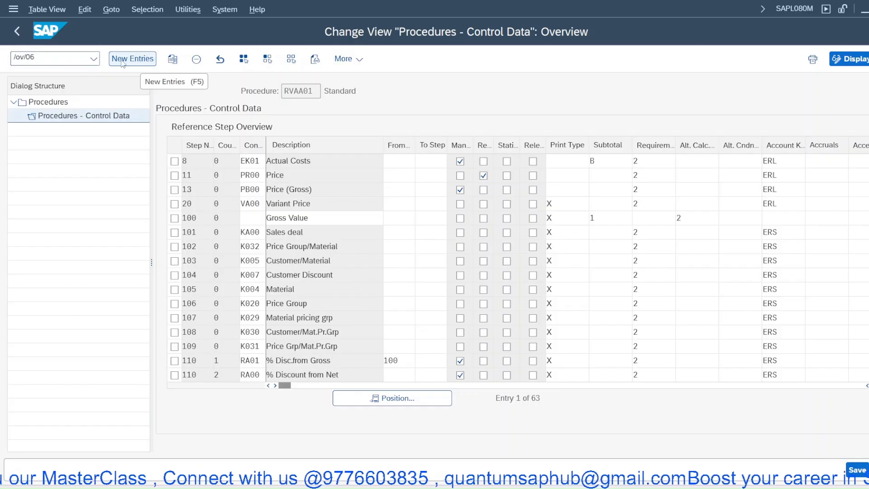
pyautogui.press('Return')
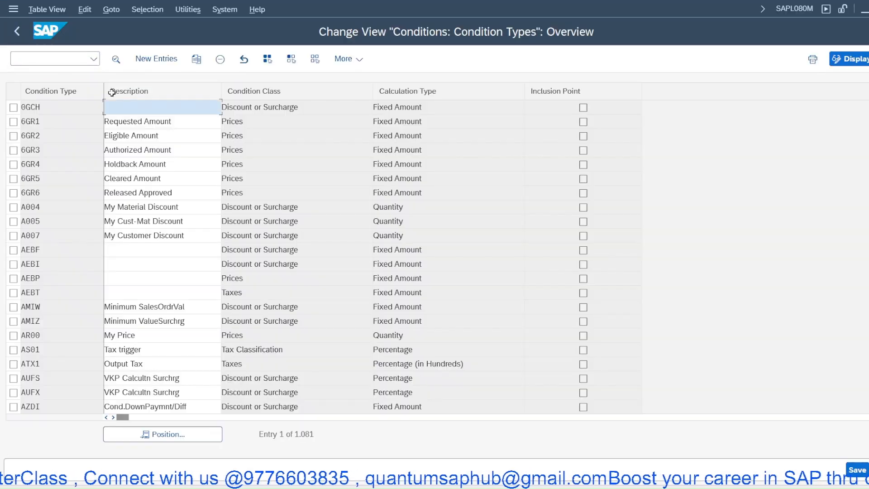
# Step: Position the condition types list at PR00
pyautogui.click(189, 434)
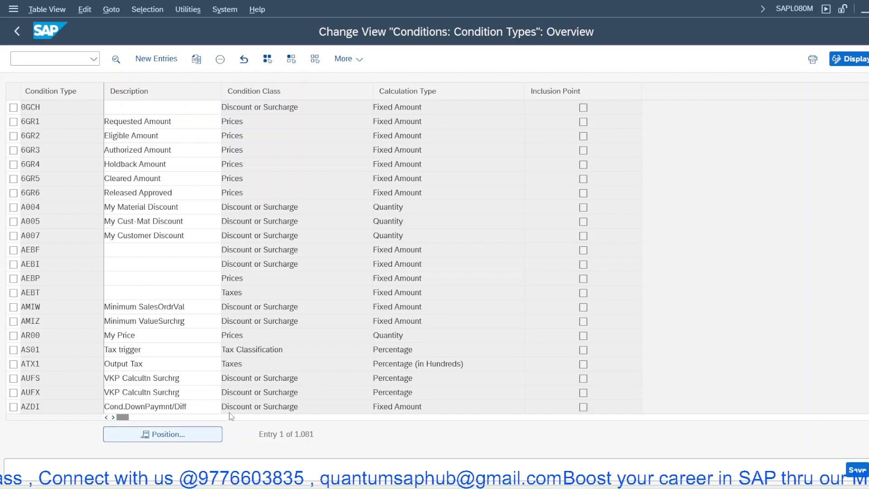
pyautogui.write('PR0')
pyautogui.press('BackSpace')
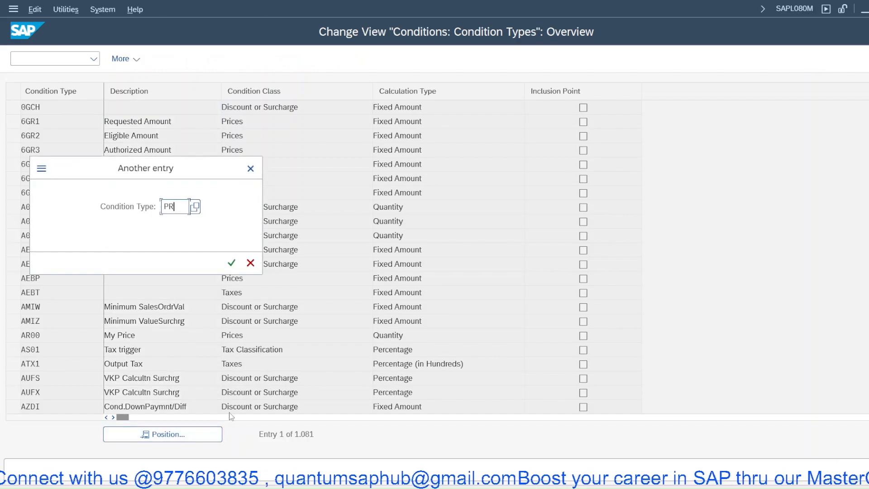
pyautogui.write('00')
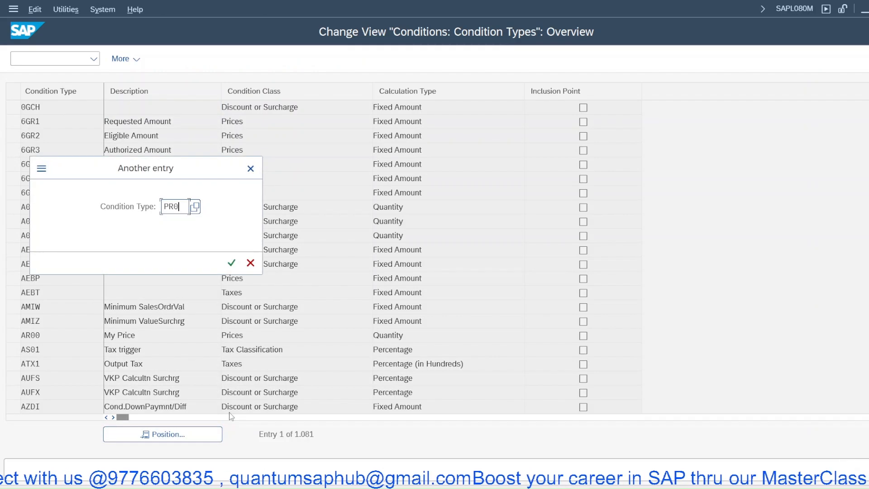
pyautogui.press('Return')
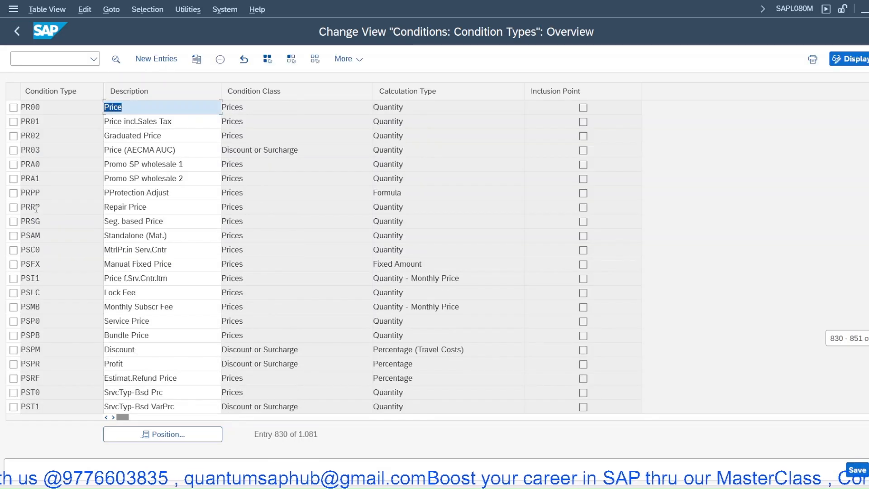
# Step: Open the details of condition type PR00 and check the possible entries for its condition class
pyautogui.click(48, 108)
pyautogui.doubleClick(47, 108)
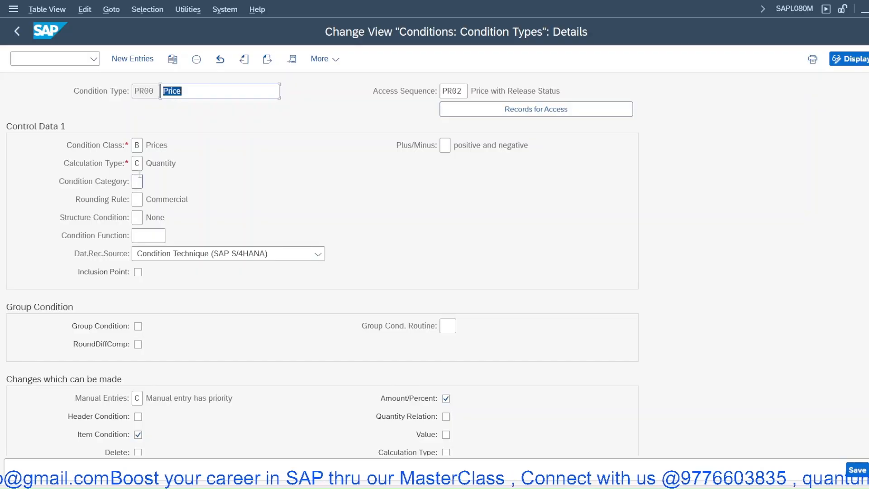
pyautogui.click(137, 145)
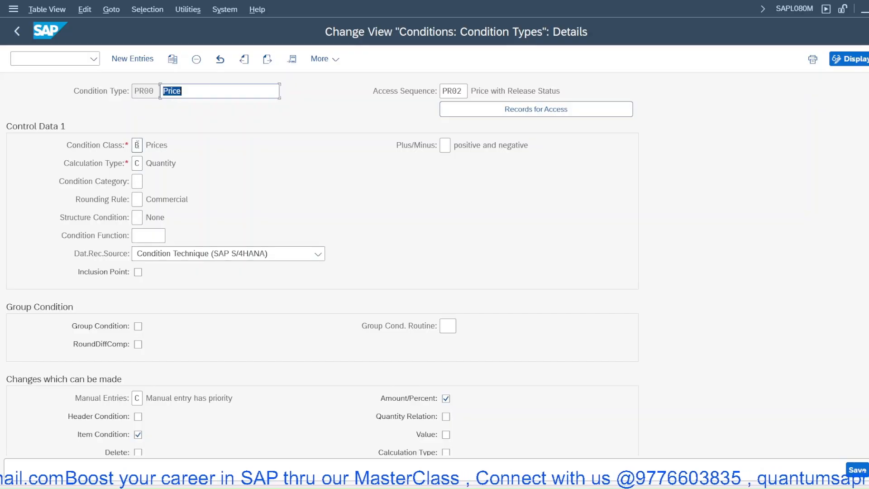
pyautogui.click(148, 145)
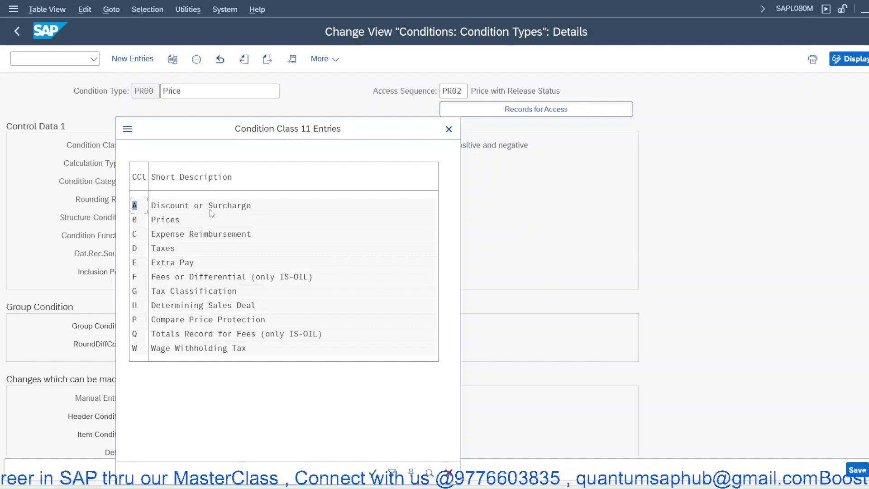
pyautogui.click(449, 129)
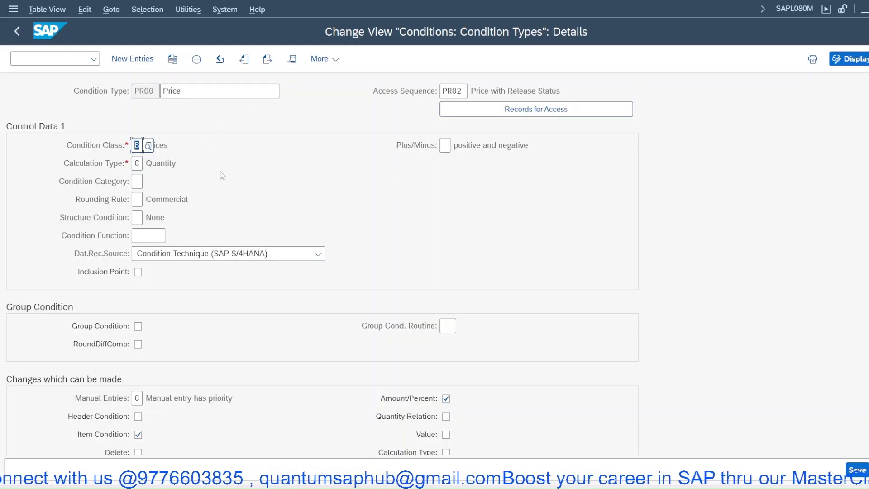
# Step: Check the possible Plus/Minus entries for PR00 and choose C, Quantity, from the calculation type values
pyautogui.click(443, 145)
pyautogui.click(456, 146)
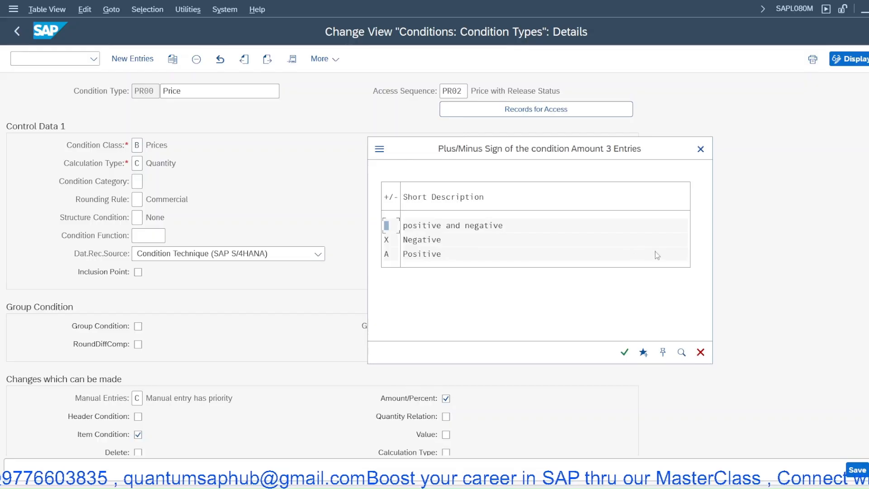
pyautogui.press('Escape')
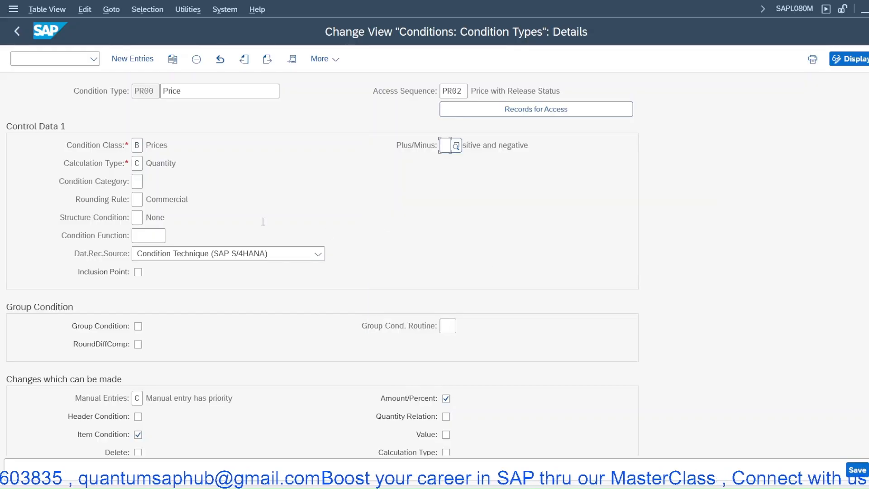
pyautogui.click(142, 164)
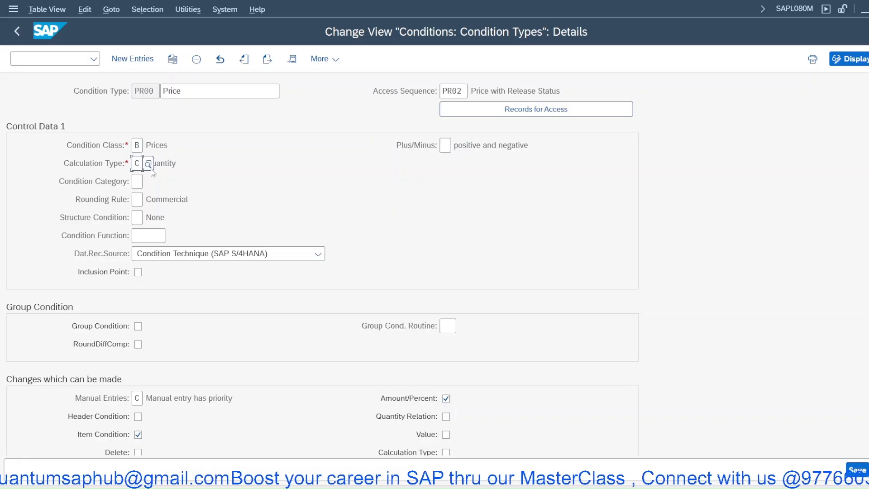
pyautogui.click(147, 164)
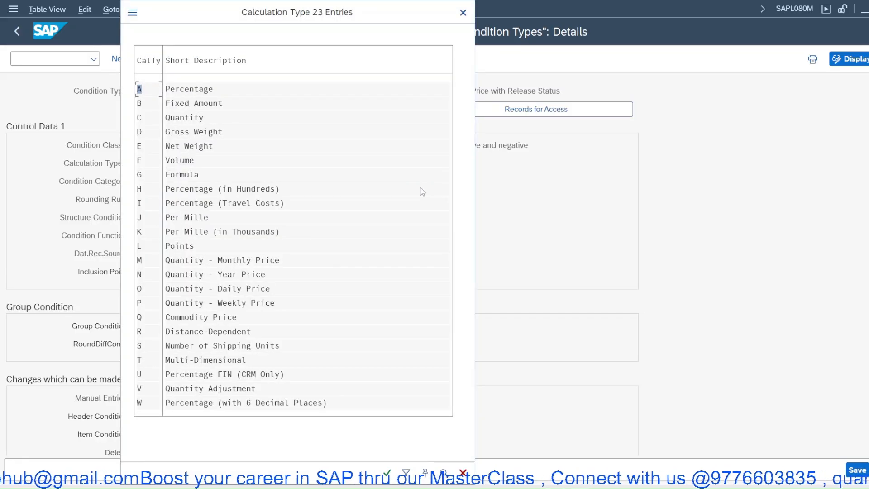
pyautogui.doubleClick(168, 119)
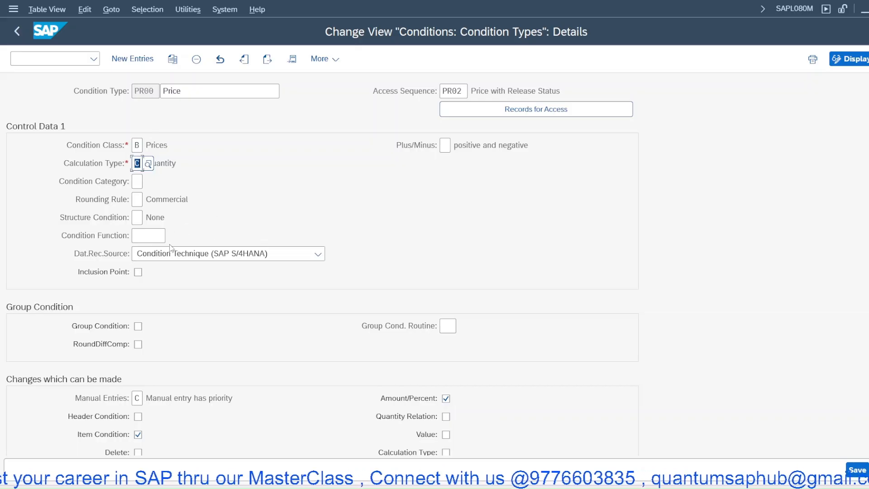
# Step: Check the possible entries for the condition category of PR00 and close the list without choosing one
pyautogui.click(140, 181)
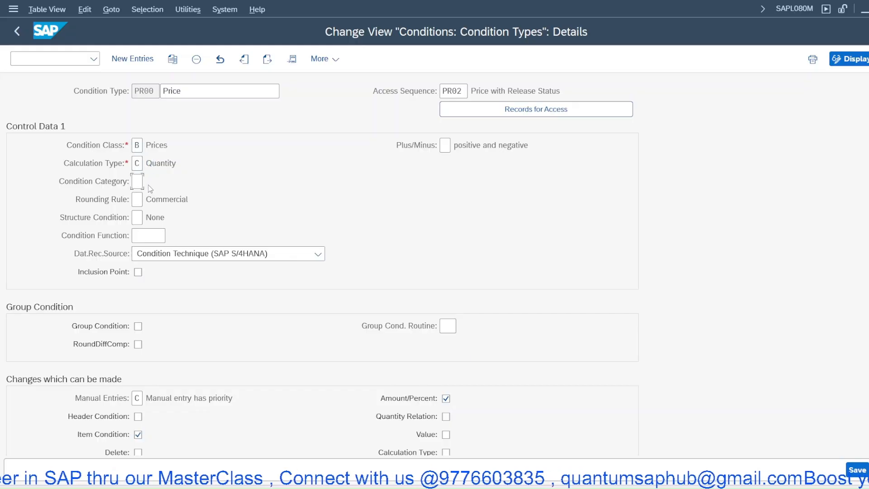
pyautogui.click(148, 183)
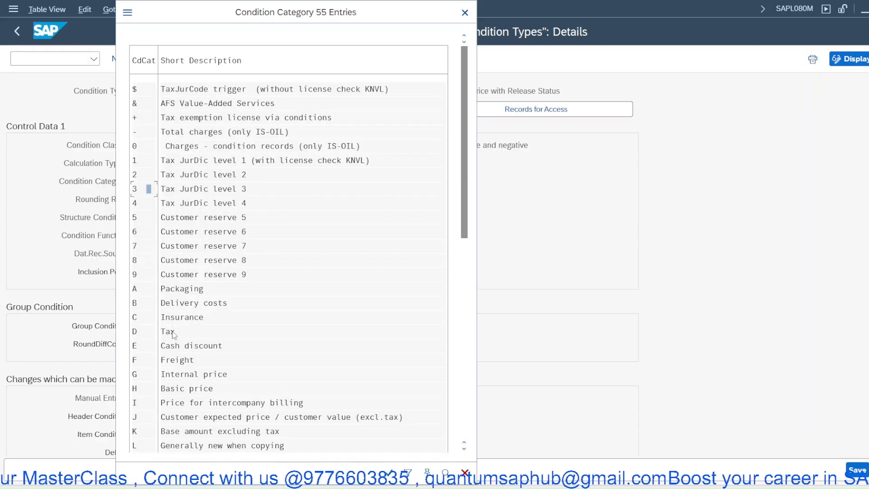
pyautogui.press('Escape')
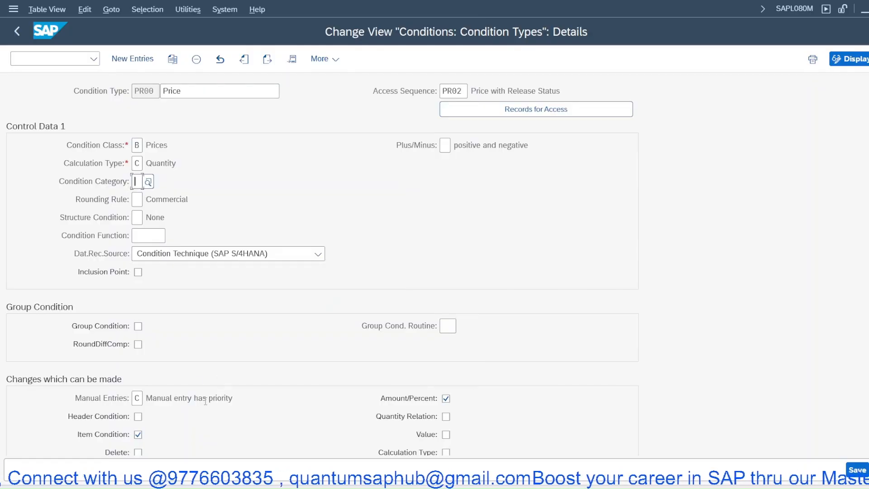
# Step: Choose C, Manual entry has priority, for the manual entries setting of PR00
pyautogui.scroll(-1, 205, 401)
pyautogui.click(142, 384)
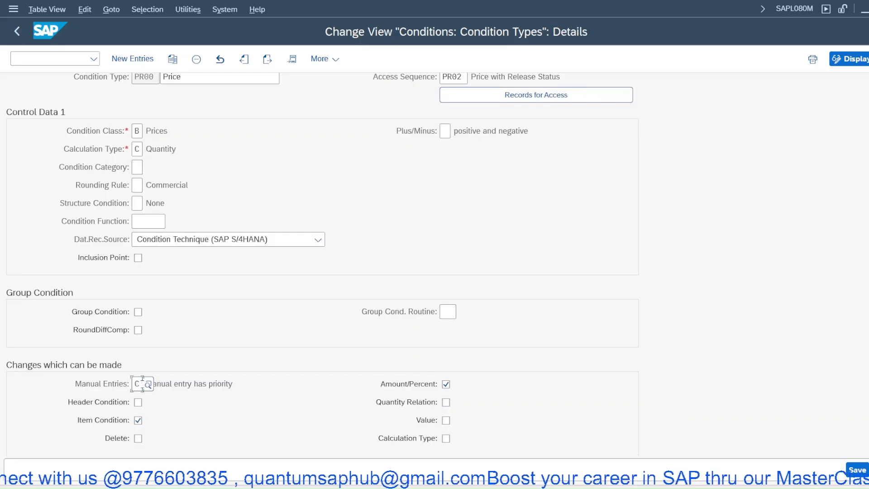
pyautogui.click(148, 385)
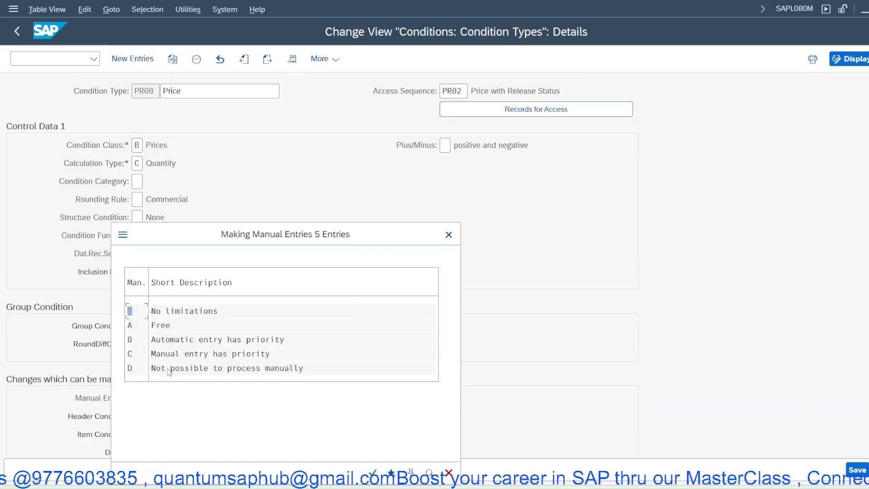
pyautogui.doubleClick(236, 357)
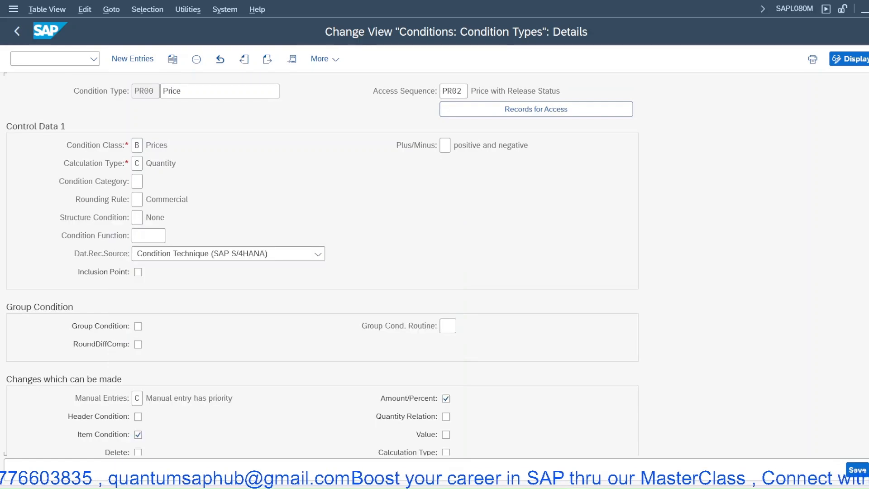
pyautogui.click(142, 397)
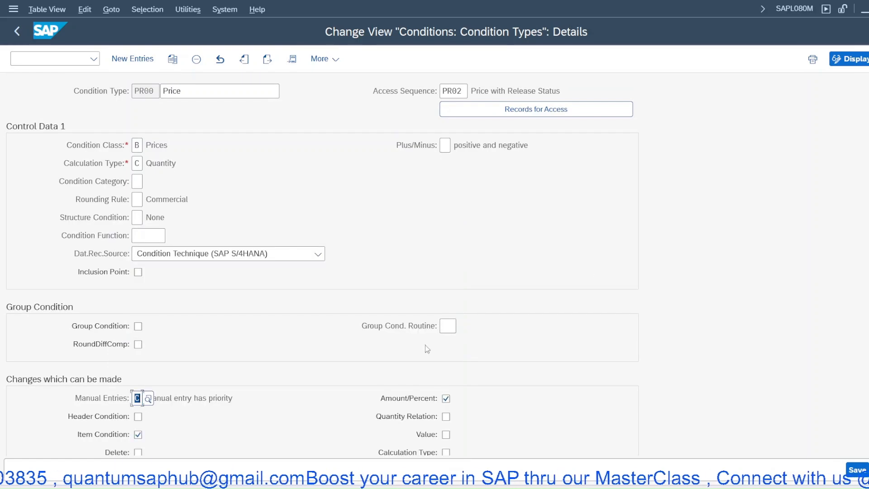
pyautogui.scroll(-1, 272, 351)
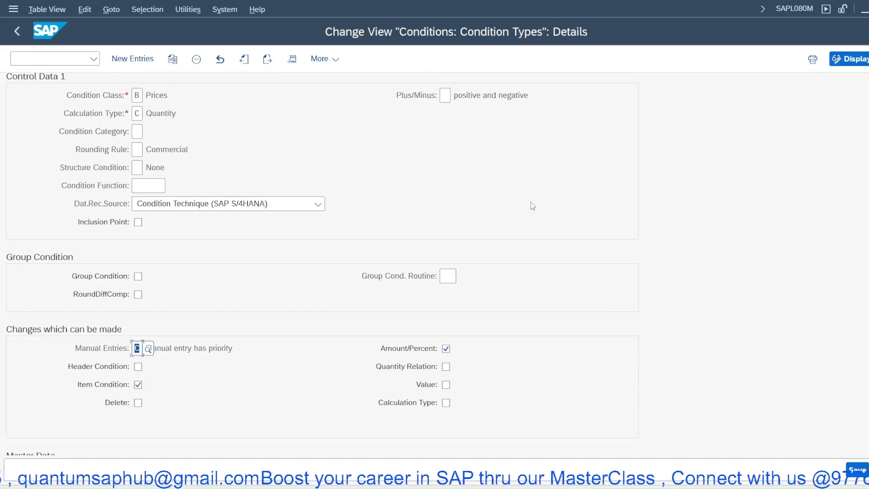
# Step: Switch to the session with the RVAA01 control data to check the PR00 step's manual and required indicators
pyautogui.click(514, 227)
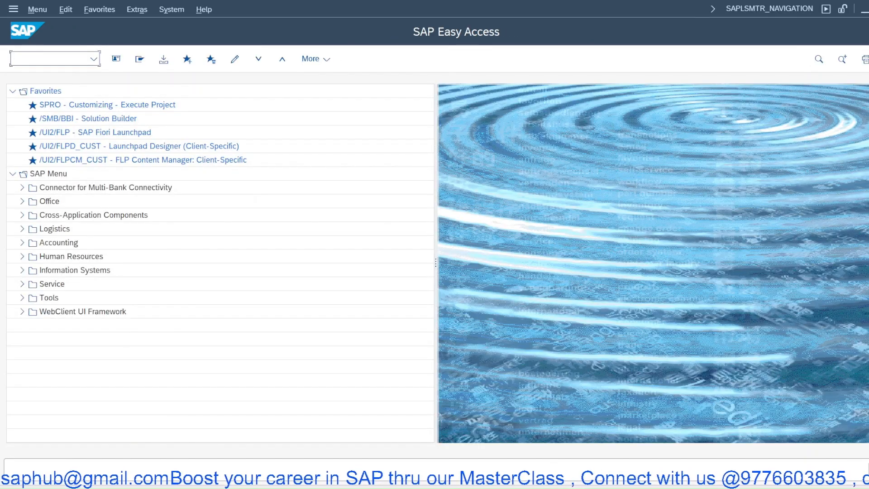
pyautogui.click(584, 486)
pyautogui.click(549, 440)
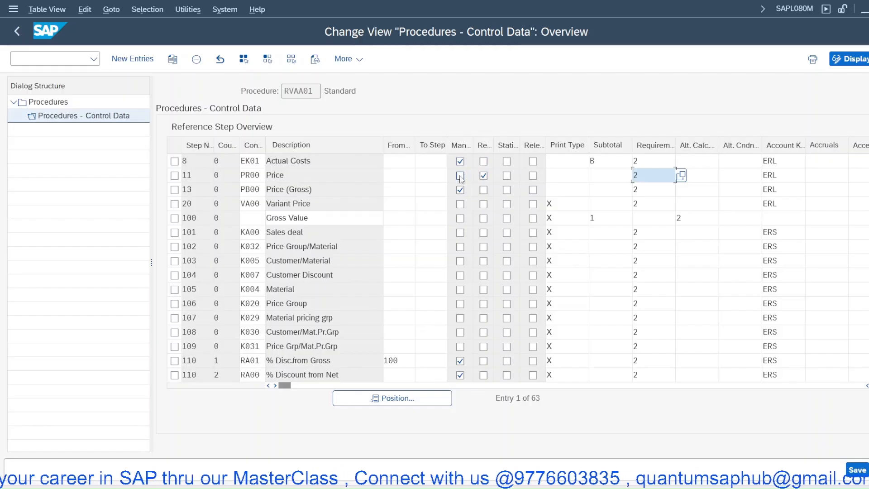
pyautogui.rightClick(215, 94)
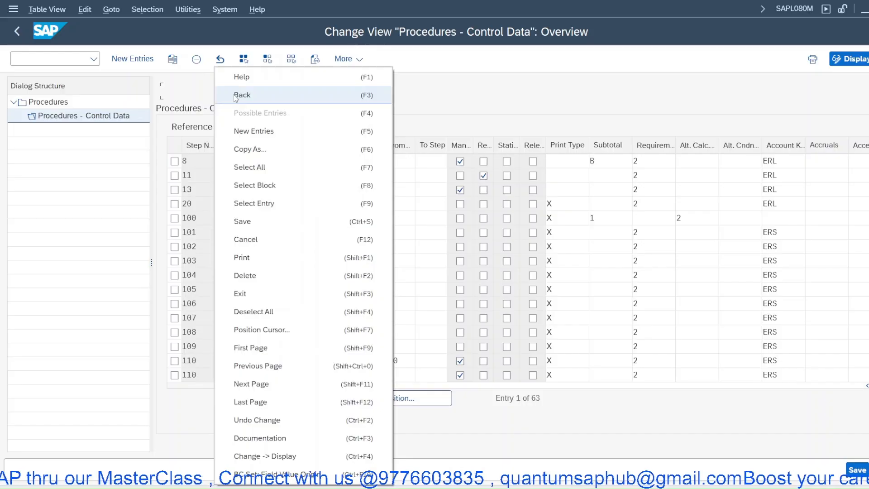
# Step: Switch to the SAP Easy Access session and open the condition types overview with transaction V/06
pyautogui.moveTo(634, 488)
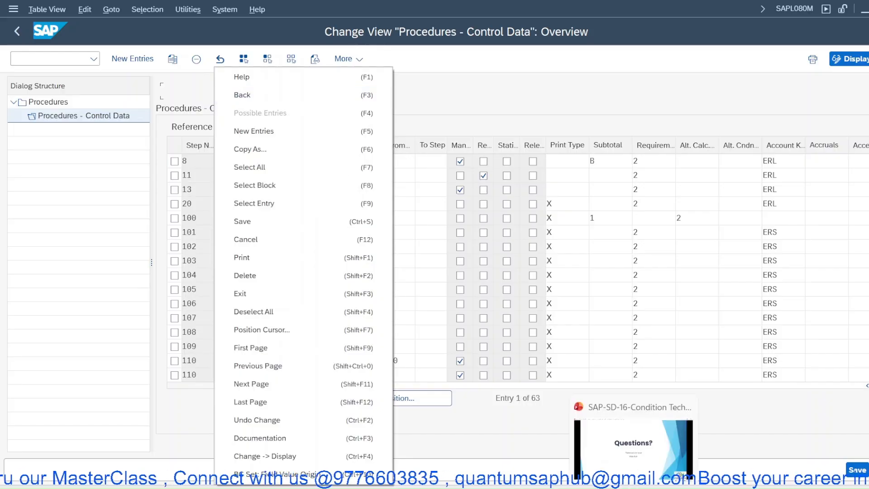
pyautogui.click(581, 488)
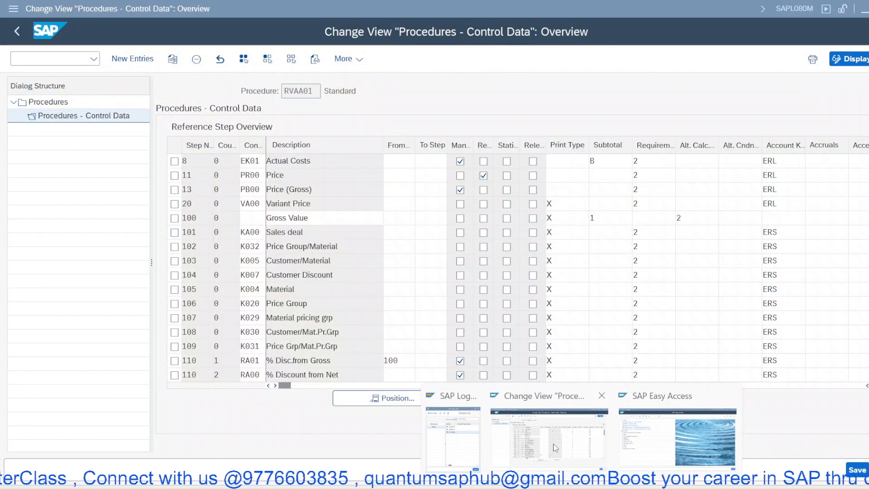
pyautogui.click(677, 435)
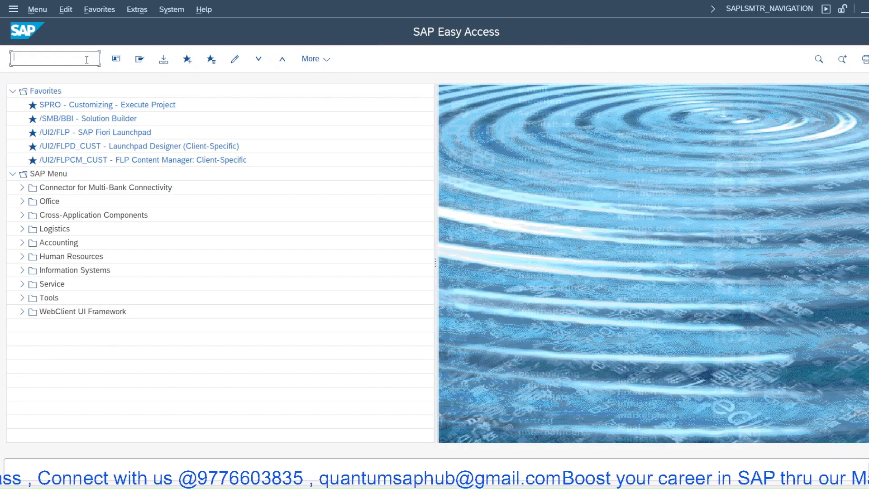
pyautogui.write('V/0')
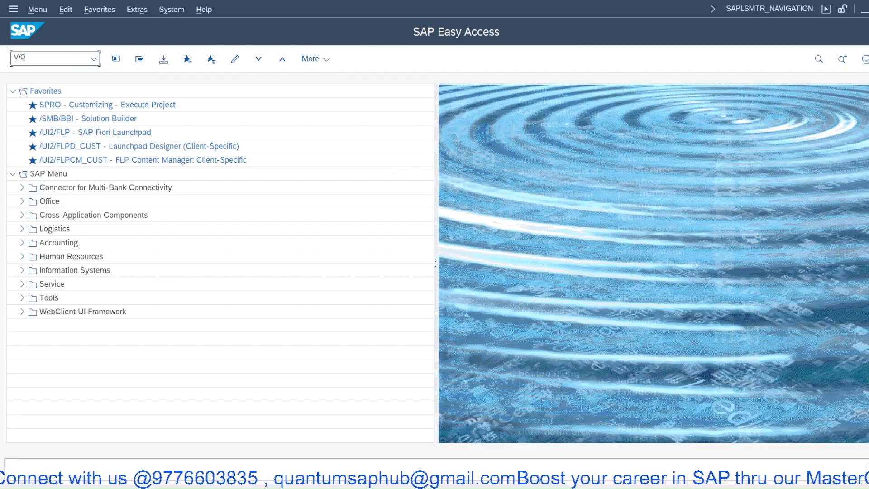
pyautogui.write('6')
pyautogui.press('Return')
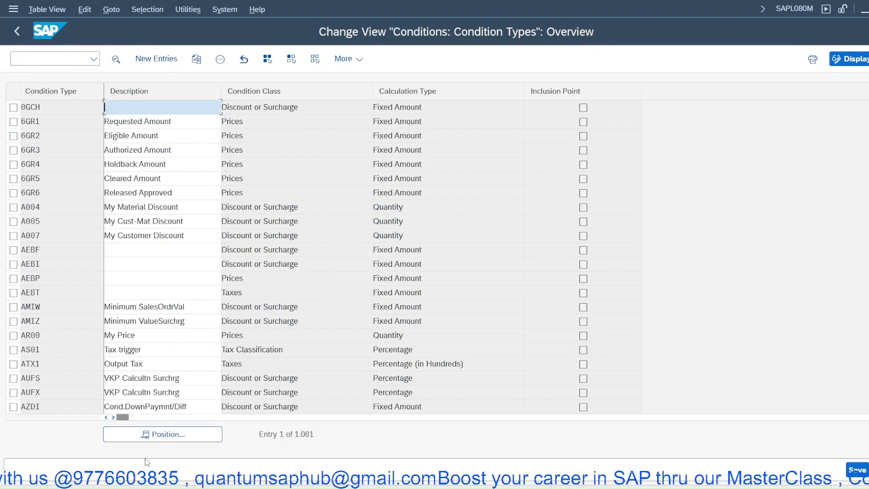
# Step: Position the condition types list at PR00 and open its details
pyautogui.click(154, 436)
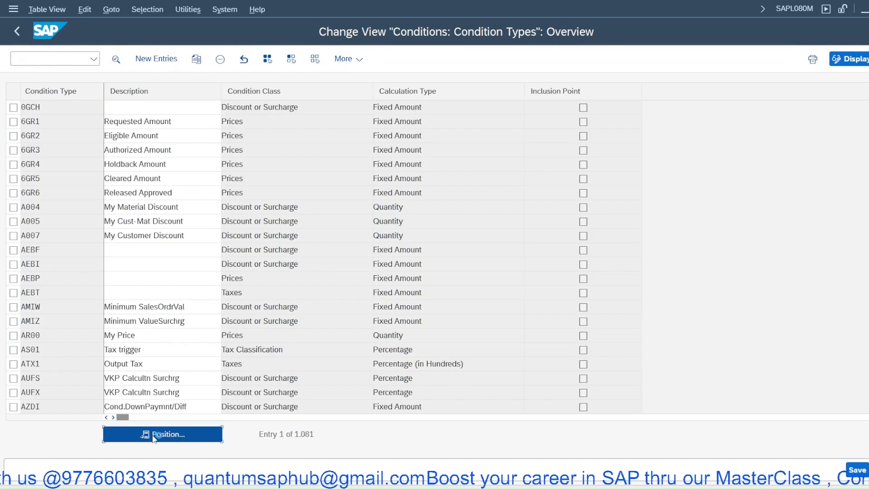
pyautogui.write('PR0')
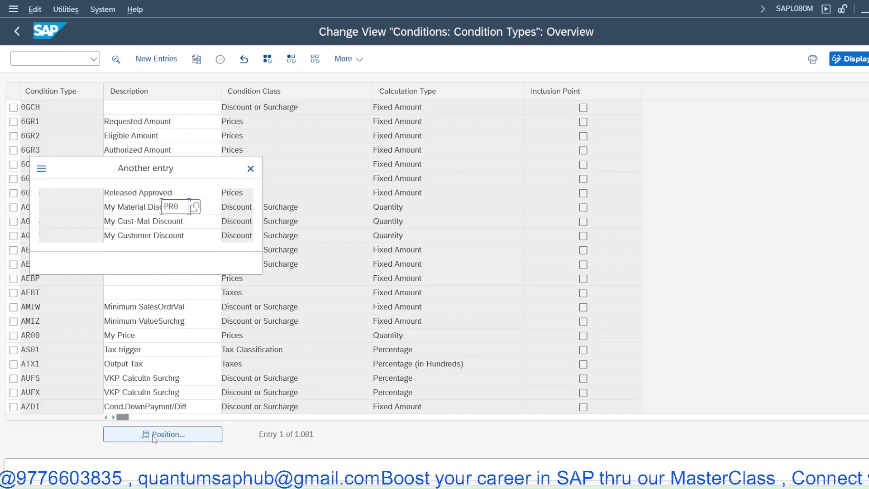
pyautogui.write('0')
pyautogui.press('Return')
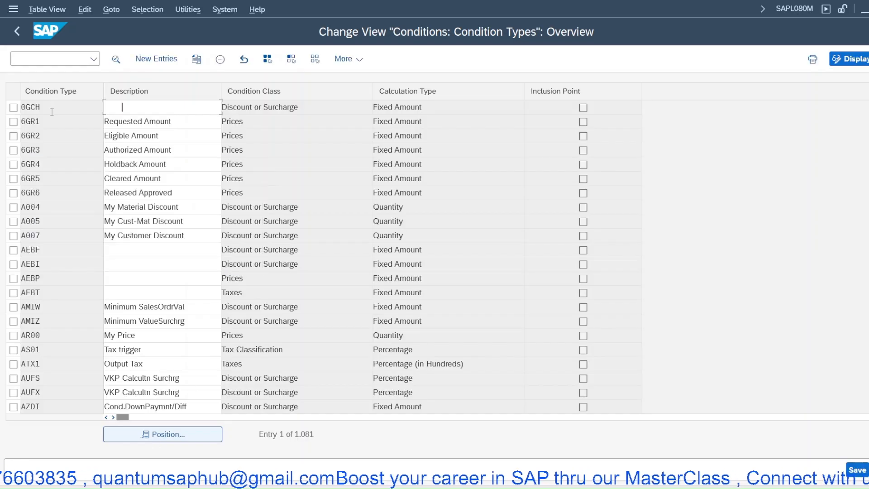
pyautogui.doubleClick(52, 111)
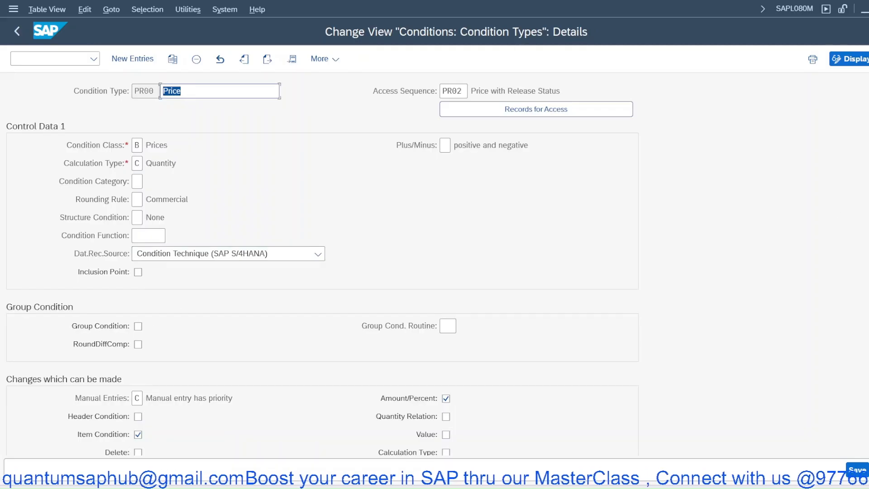
# Step: Examine the allowed changes, master data, scales, control data 2 and text determination settings of condition type PR00
pyautogui.scroll(-3, 694, 297)
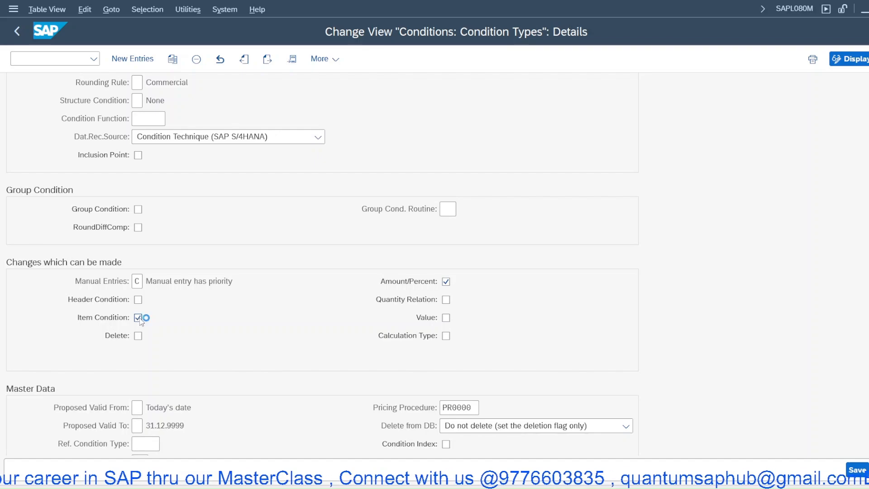
pyautogui.scroll(-3, 204, 357)
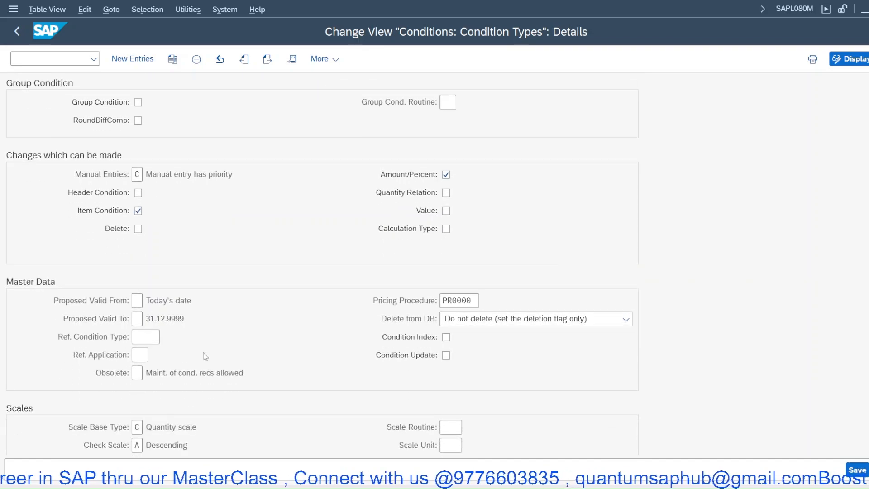
pyautogui.scroll(-3, 203, 357)
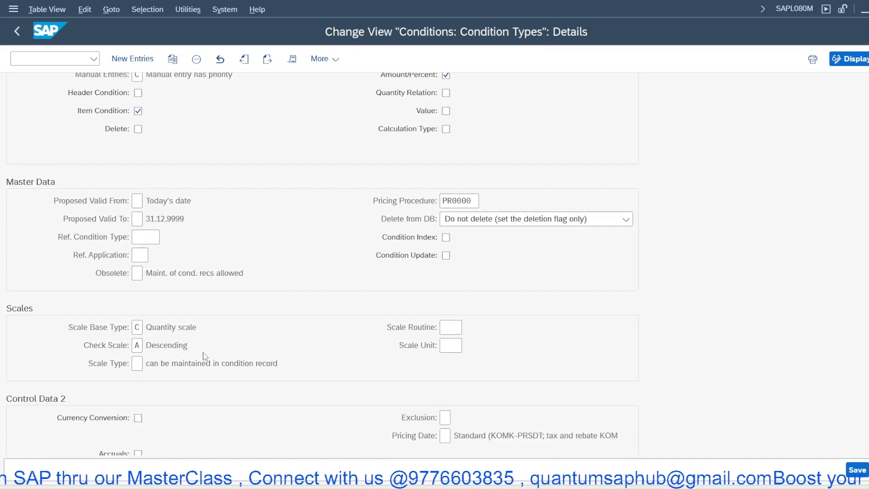
pyautogui.scroll(-1, 204, 357)
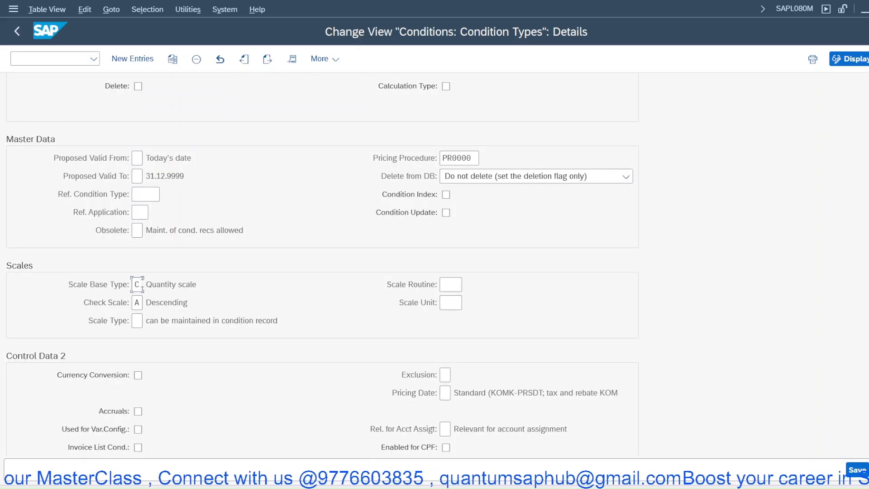
pyautogui.click(137, 284)
pyautogui.scroll(-2, 262, 313)
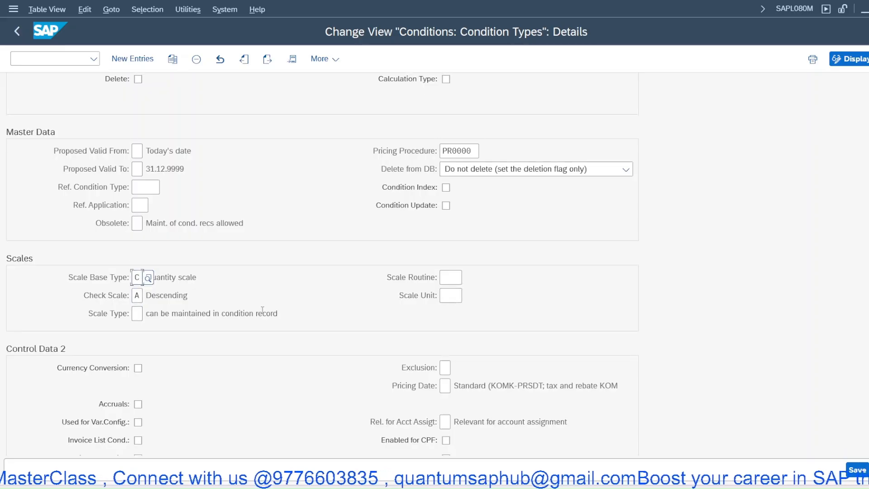
pyautogui.scroll(-1, 263, 314)
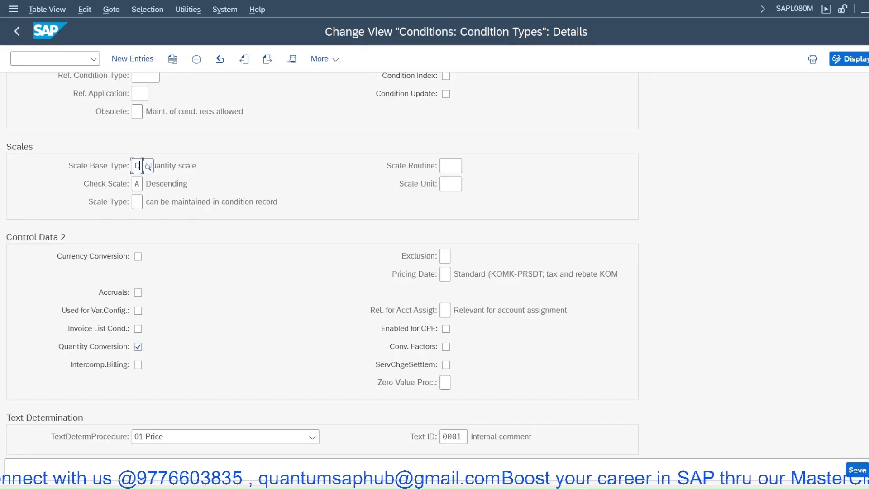
# Step: Check the access sequence assigned to condition type PR00 in its header data
pyautogui.scroll(11, 322, 265)
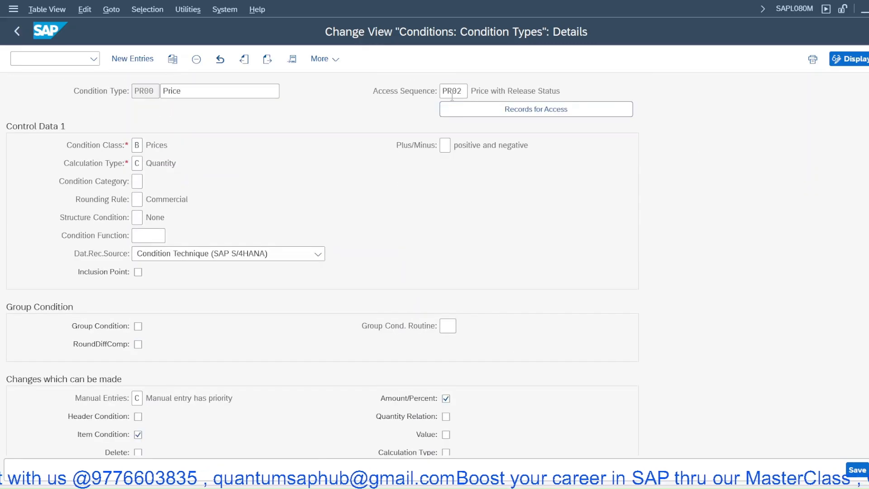
pyautogui.click(456, 91)
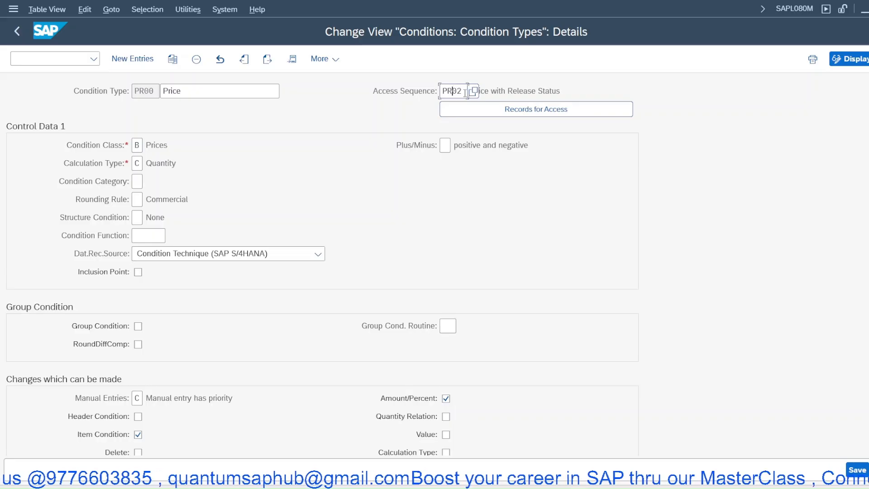
pyautogui.doubleClick(446, 93)
pyautogui.click(690, 163)
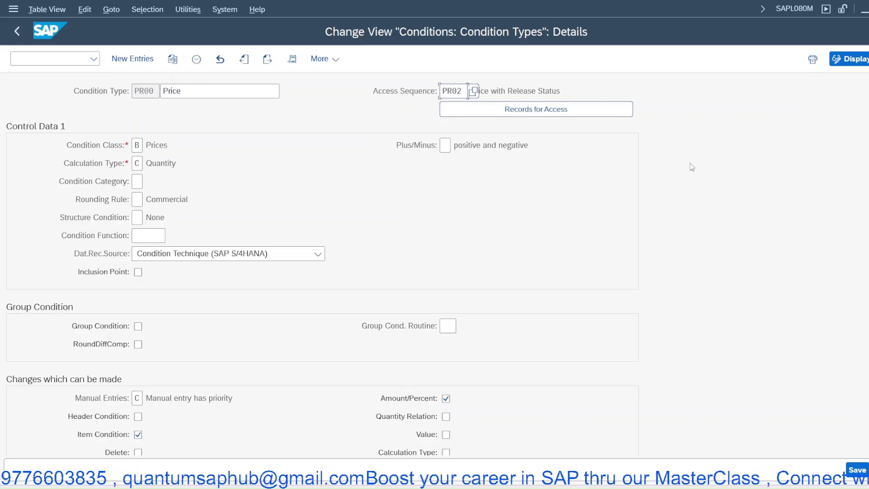
# Step: List the existing PR00 condition records without selection restrictions, and return to the condition type details
pyautogui.click(586, 112)
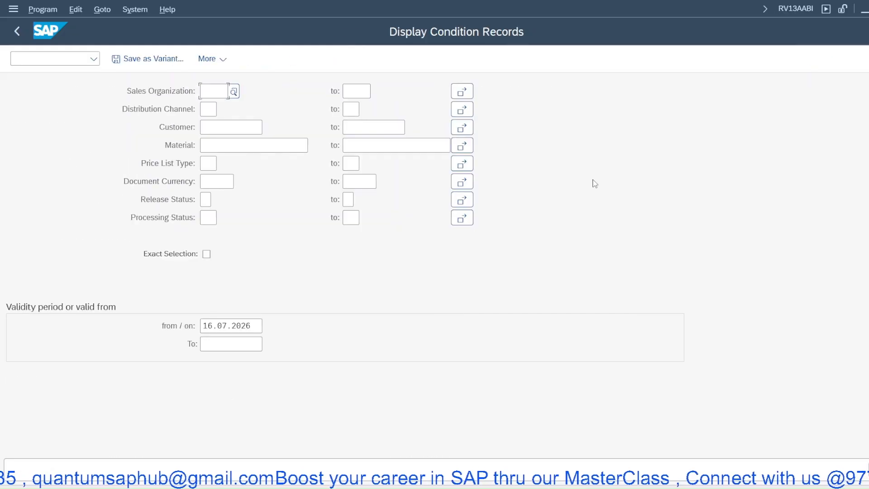
pyautogui.press('F3')
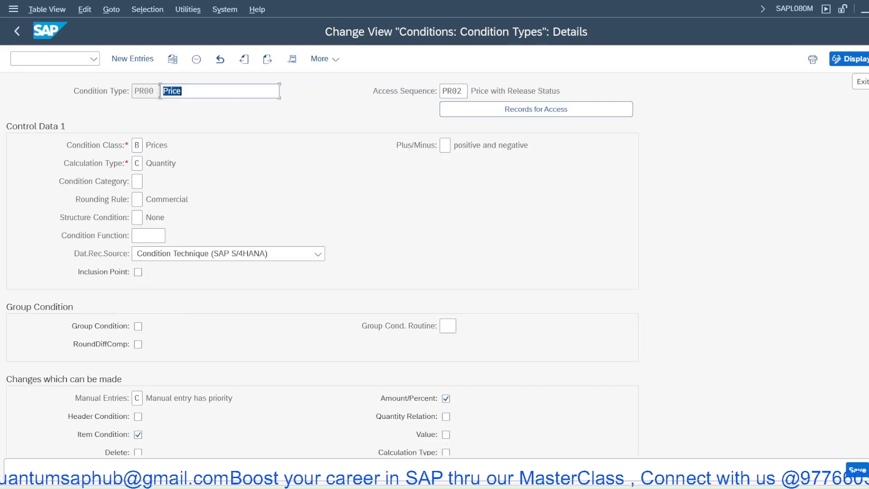
pyautogui.click(521, 110)
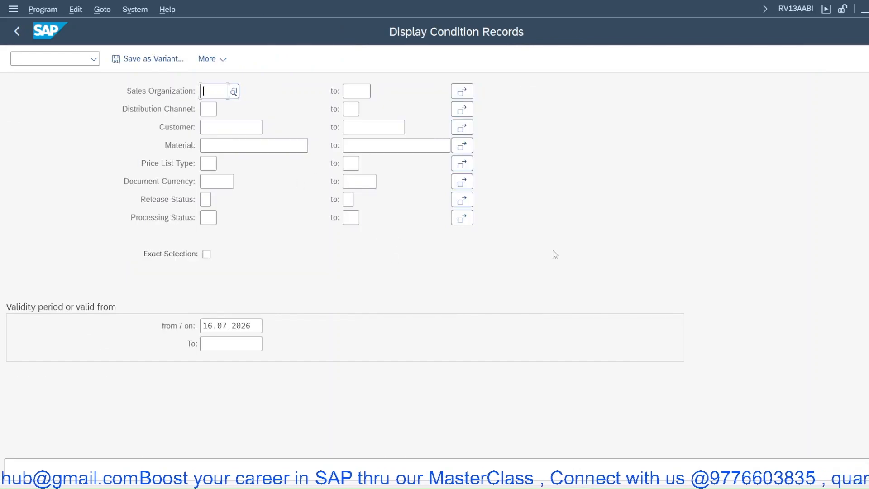
pyautogui.press('F8')
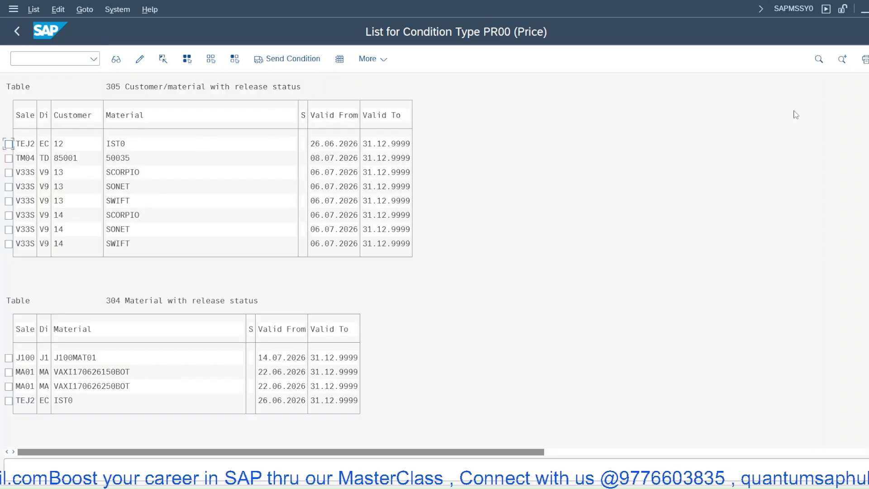
pyautogui.press('F3')
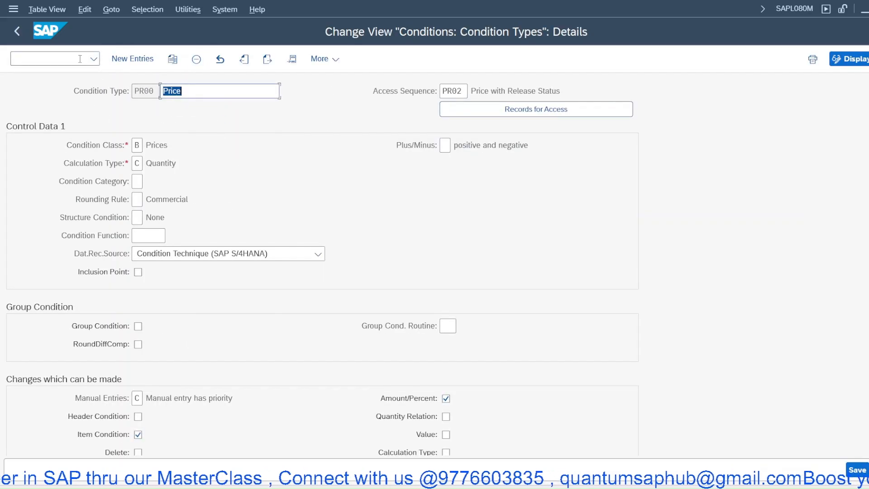
# Step: Open the access sequences overview in a new session with transaction V/07, acknowledging the cross-client notice
pyautogui.doubleClick(465, 91)
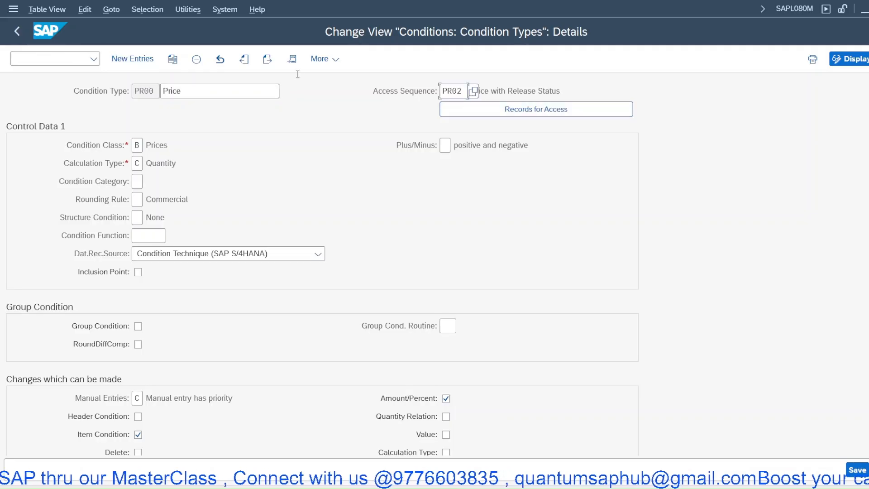
pyautogui.click(46, 59)
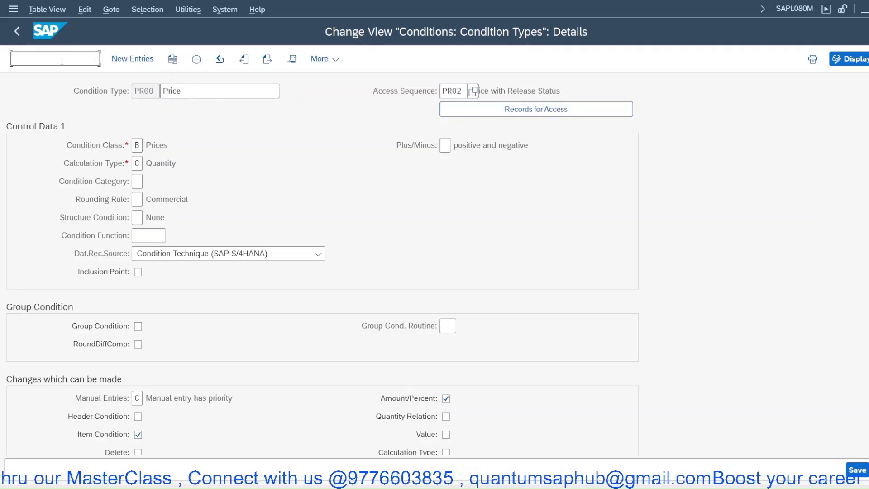
pyautogui.write('/ov/07')
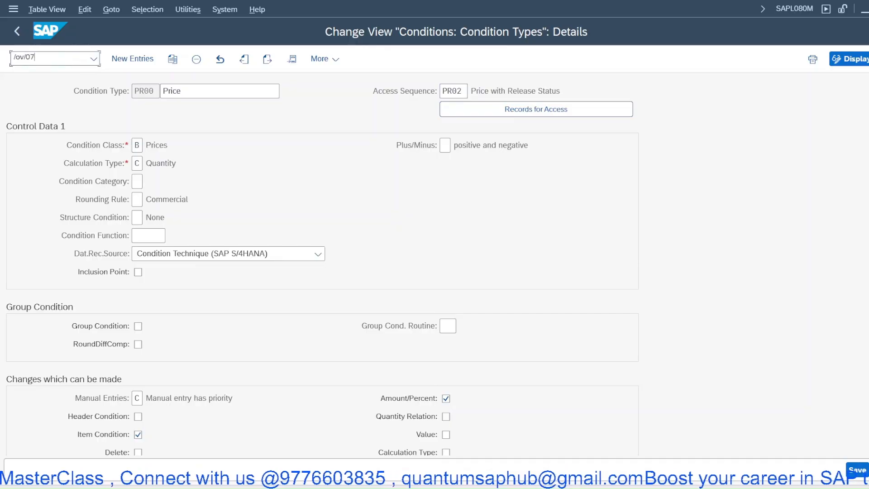
pyautogui.press('Return')
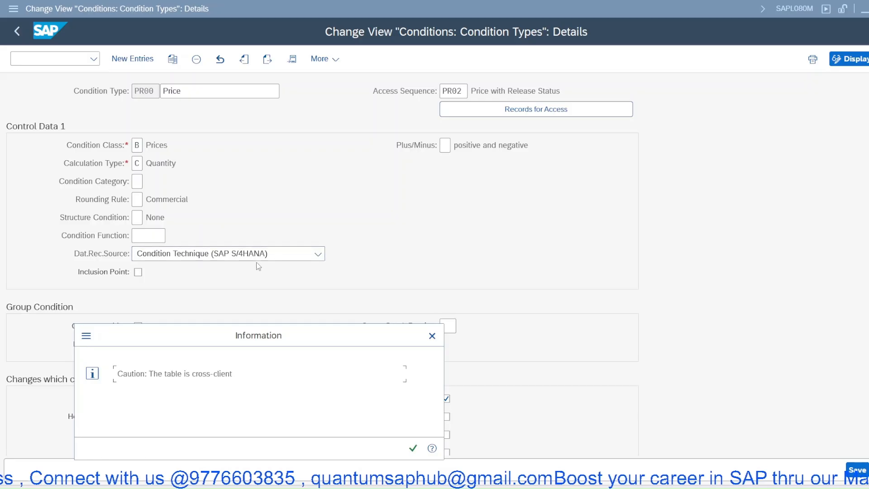
pyautogui.click(412, 448)
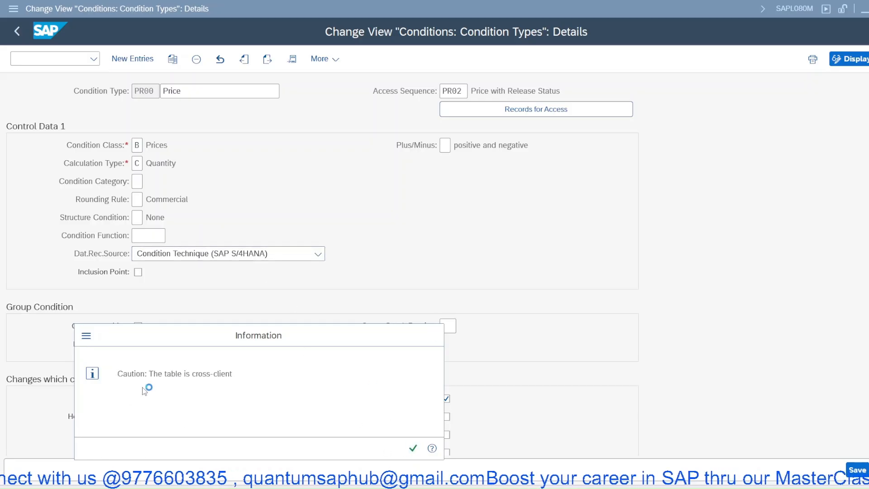
pyautogui.press('F2')
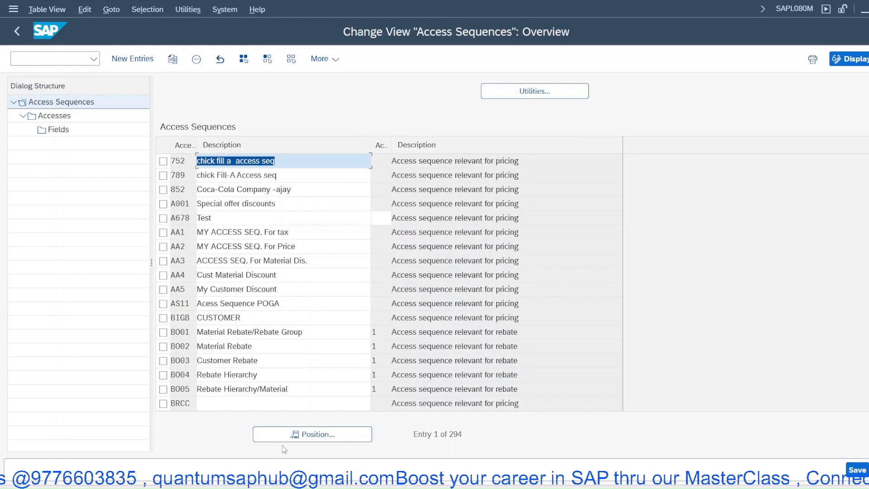
# Step: Position the access sequences list at PR02 and open its accesses
pyautogui.click(301, 435)
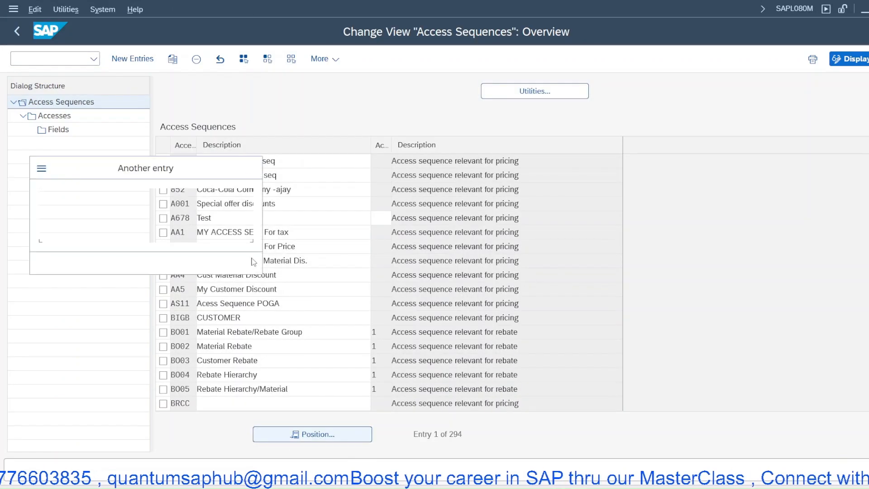
pyautogui.click(250, 262)
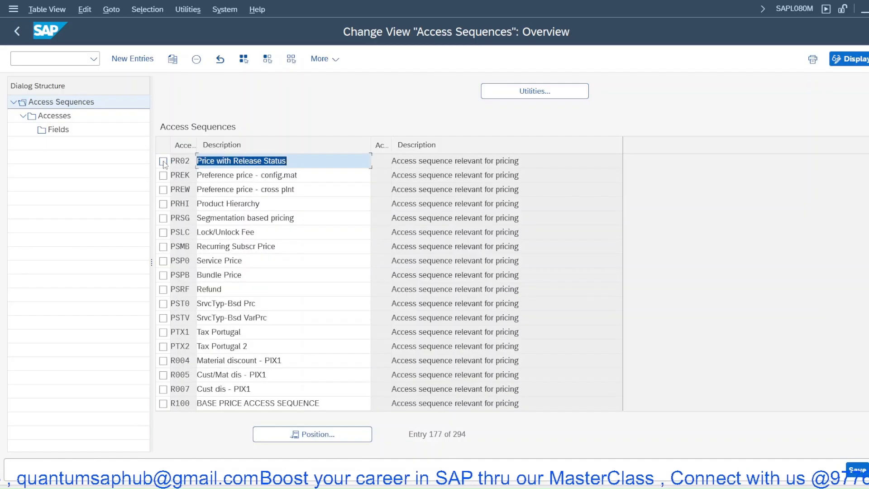
pyautogui.click(163, 161)
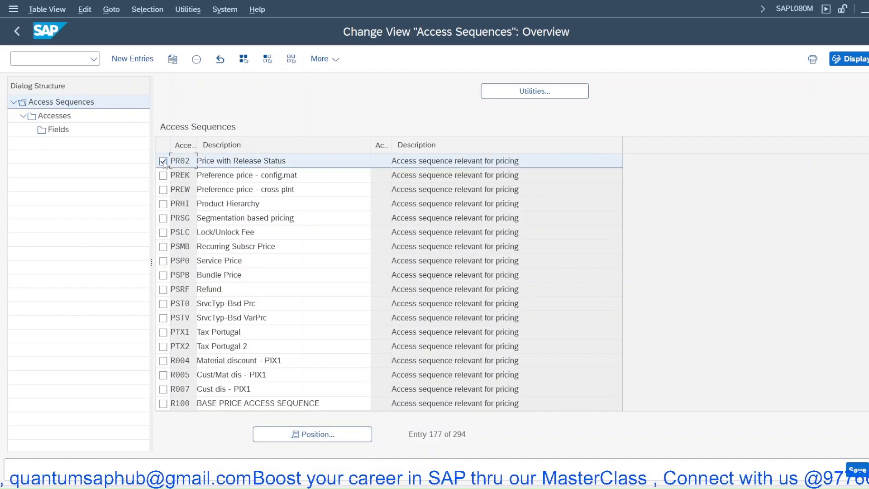
pyautogui.doubleClick(33, 116)
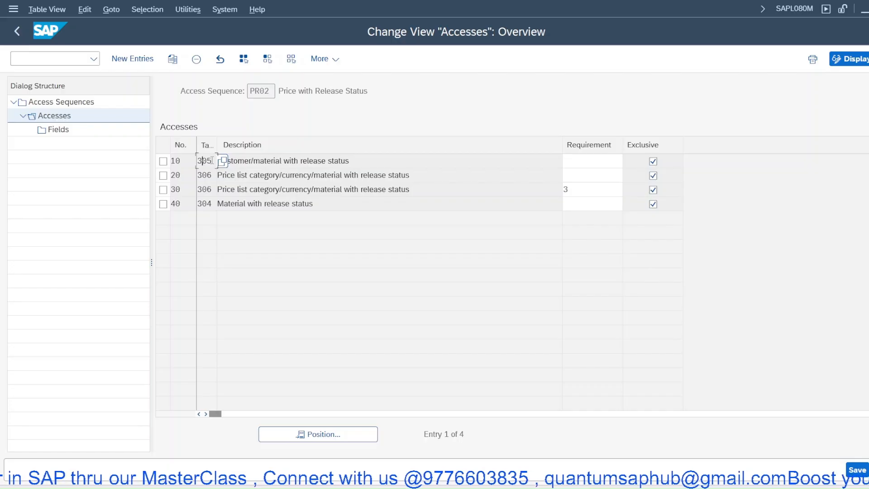
# Step: Examine the PR02 accesses and look up requirement 3 of access 30 in the list of routines
pyautogui.moveTo(211, 160); pyautogui.dragTo(194, 161)
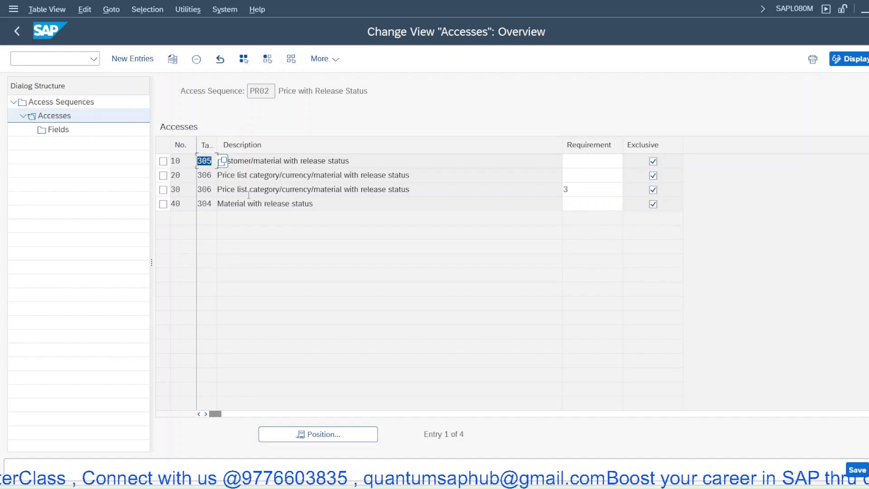
pyautogui.click(591, 191)
pyautogui.press('F4')
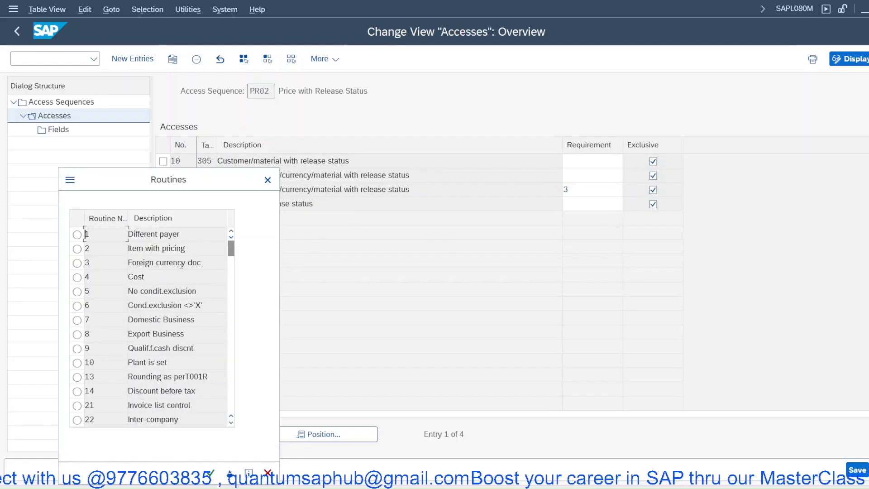
pyautogui.press('Escape')
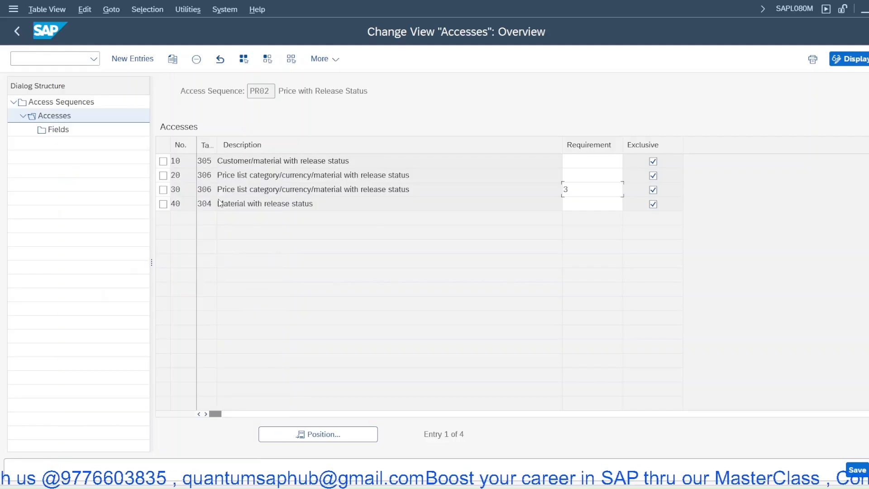
pyautogui.click(266, 204)
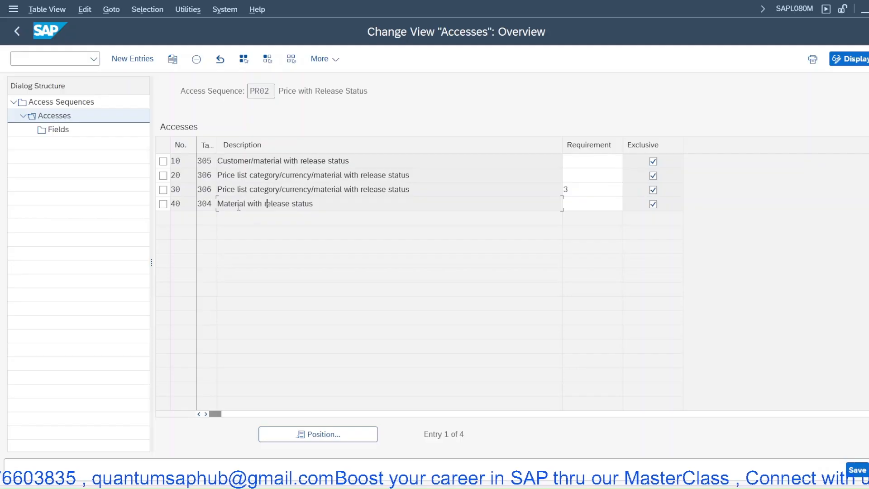
# Step: Return to the access sequences overview, select sequence PR00 and open its accesses
pyautogui.rightClick(202, 87)
pyautogui.click(229, 111)
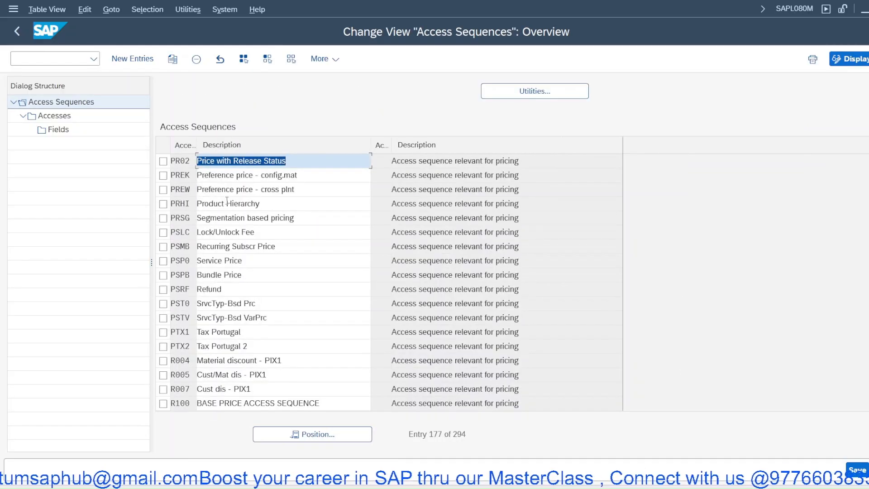
pyautogui.scroll(1, 238, 192)
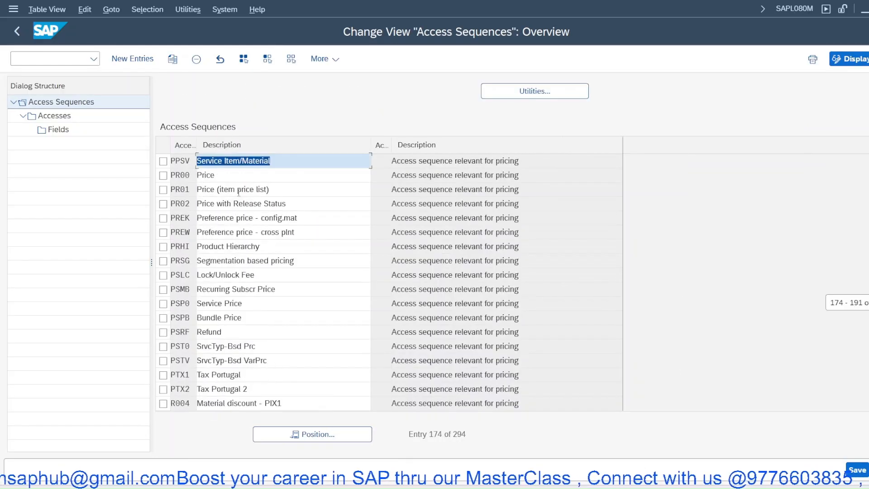
pyautogui.click(182, 175)
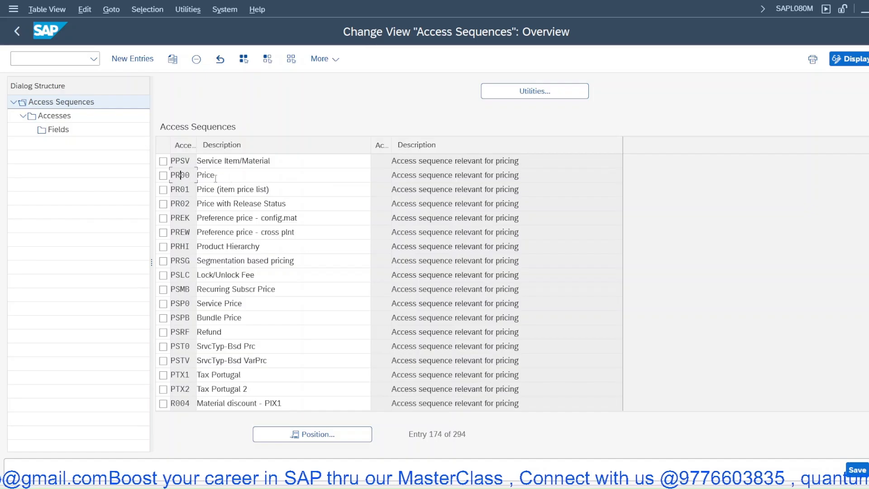
pyautogui.doubleClick(186, 175)
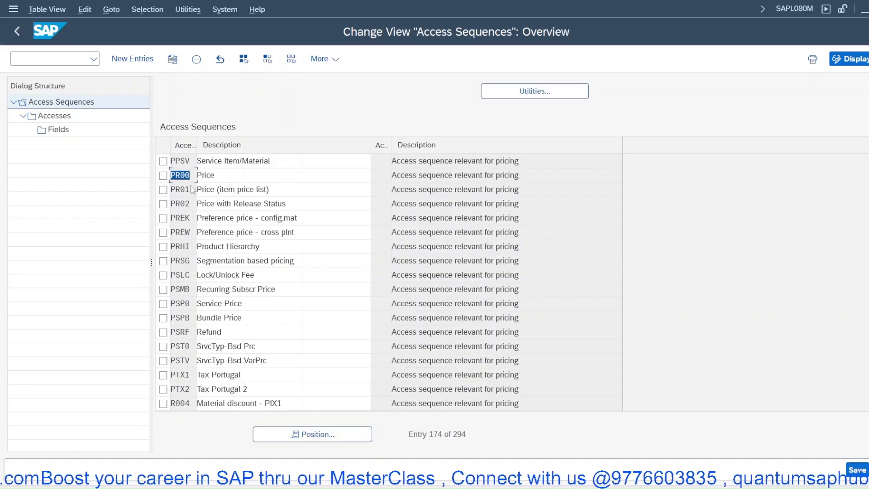
pyautogui.click(164, 175)
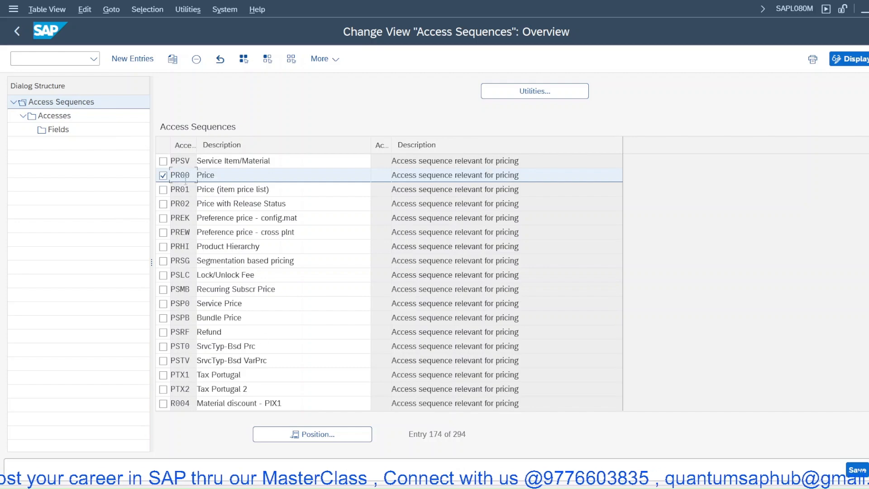
pyautogui.doubleClick(66, 117)
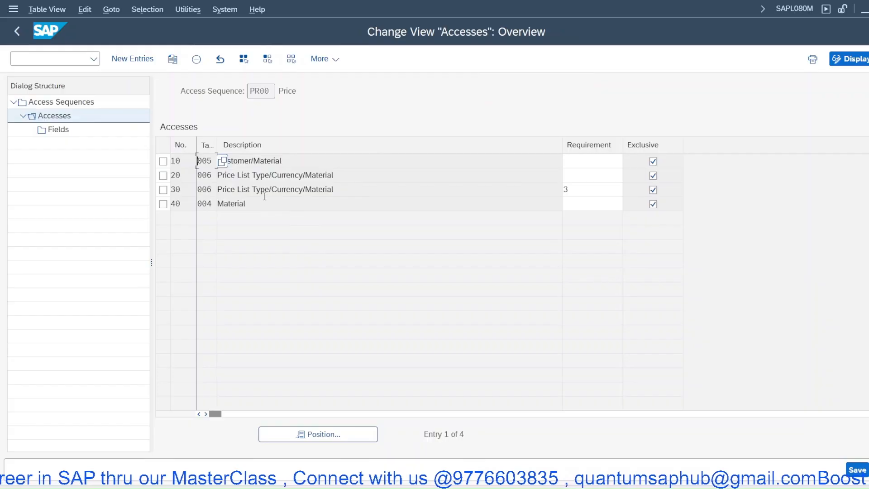
# Step: Examine the order of the condition tables in the accesses of sequence PR00, from Customer/Material down to Material
pyautogui.click(249, 163)
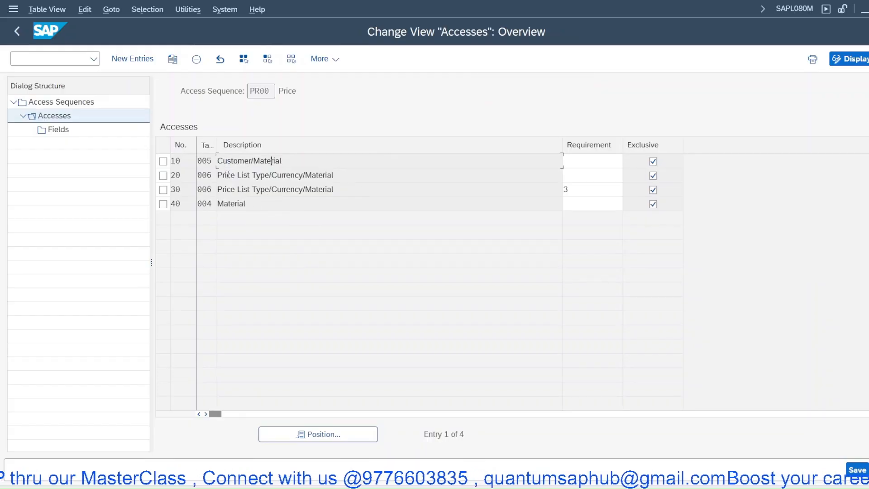
pyautogui.moveTo(227, 174); pyautogui.dragTo(342, 175)
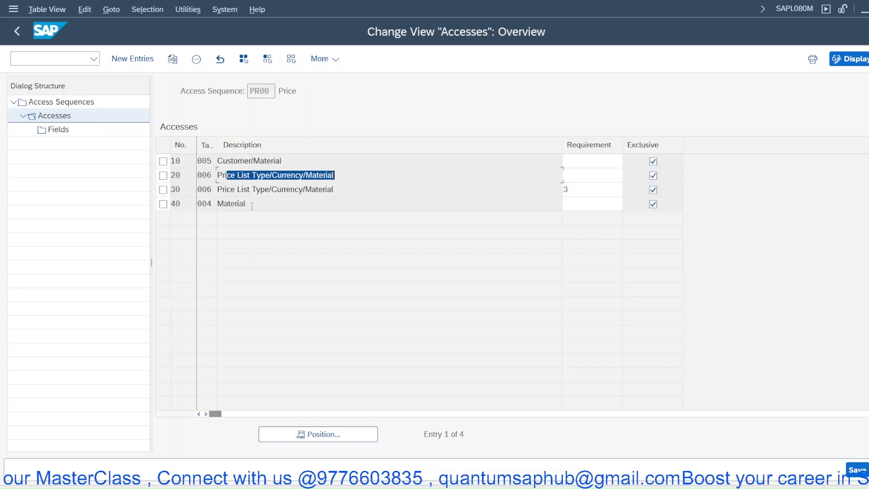
pyautogui.moveTo(249, 189); pyautogui.dragTo(346, 190)
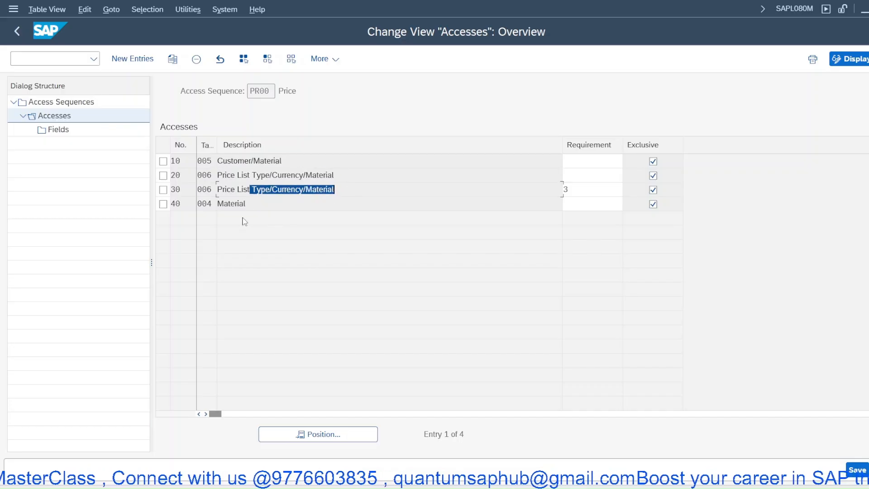
pyautogui.click(261, 205)
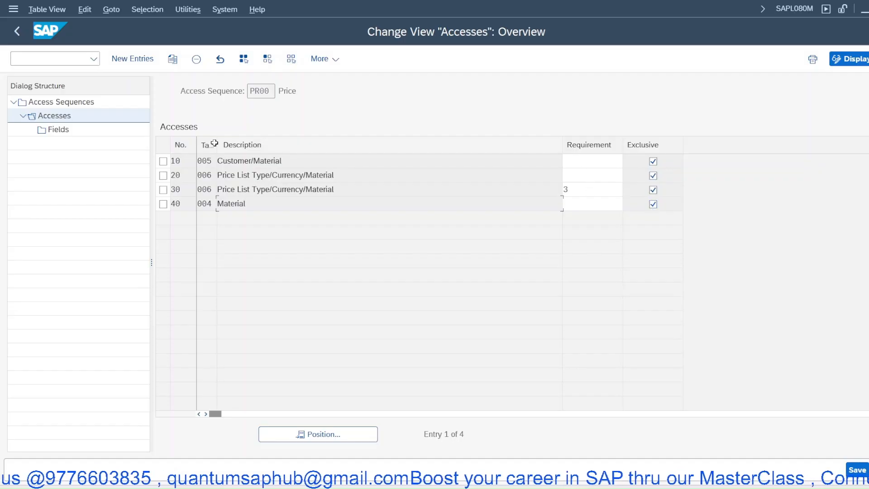
# Step: Open the field assignments of access 10, Customer/Material, in access sequence PR00
pyautogui.click(61, 120)
pyautogui.click(65, 131)
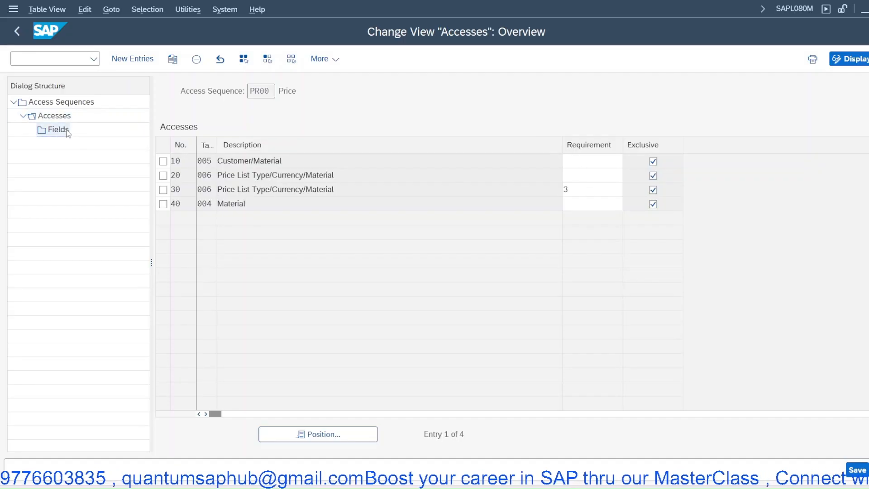
pyautogui.click(162, 161)
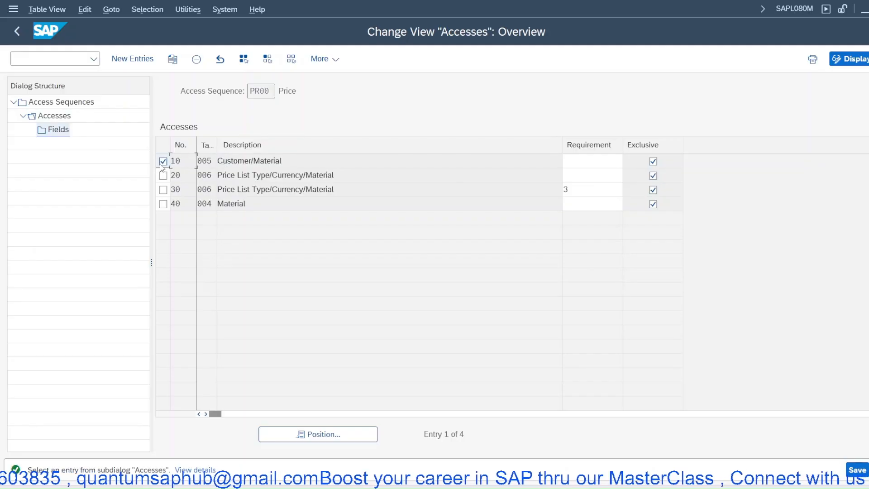
pyautogui.click(66, 133)
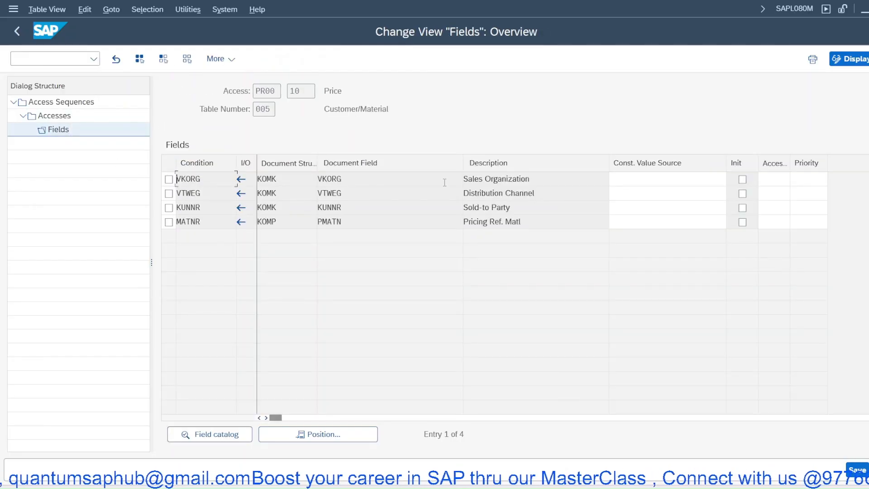
# Step: Review the Sold-to Party and Pricing Ref. Matl fields of access 10 and leave the field assignments
pyautogui.click(486, 209)
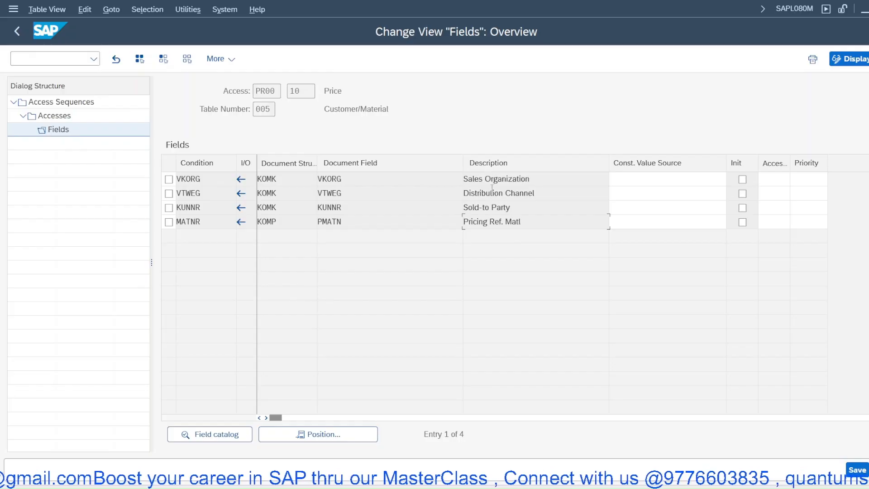
pyautogui.click(487, 221)
pyautogui.press('F3')
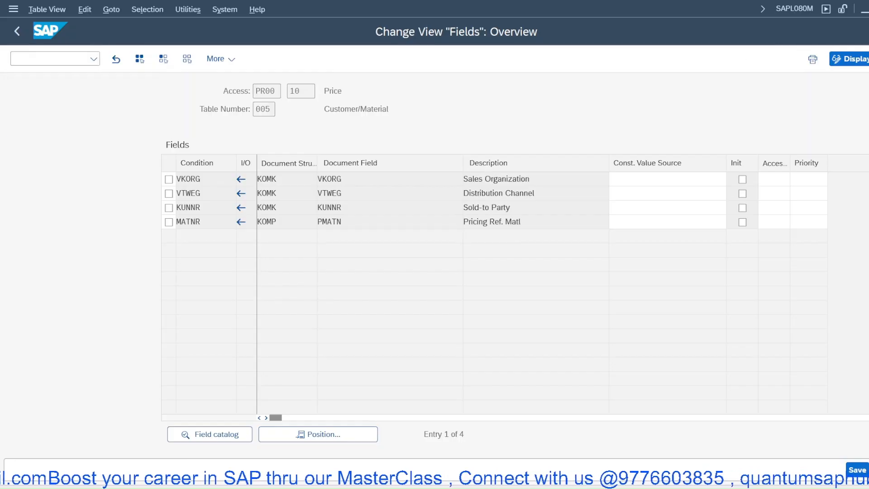
# Step: Start transaction V/03 for pricing condition tables in place of the current transaction
pyautogui.click(73, 58)
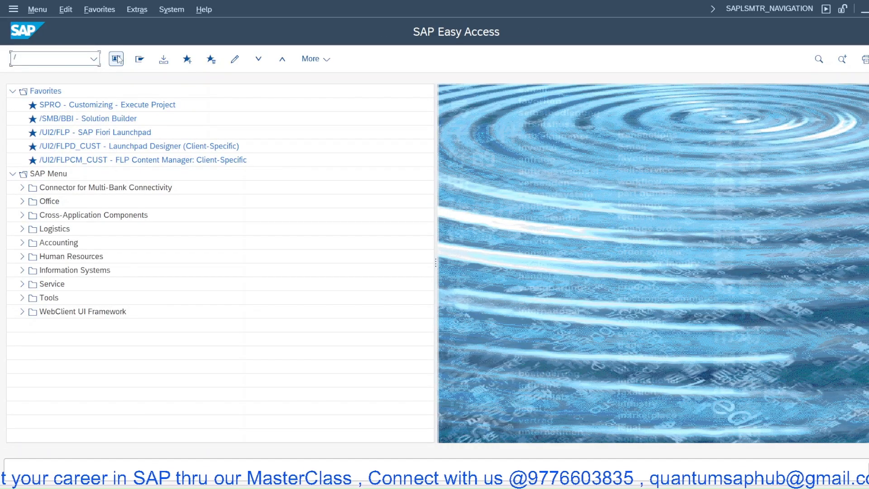
pyautogui.write('/nv/')
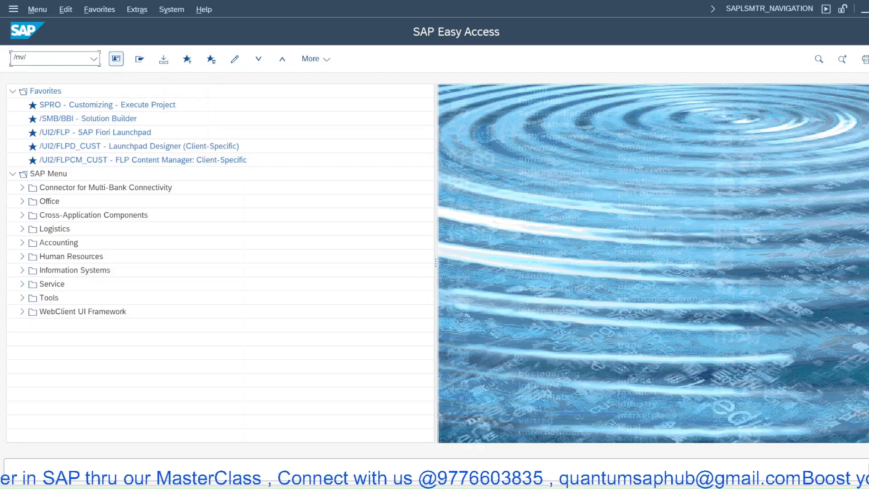
pyautogui.write('03')
pyautogui.press('Return')
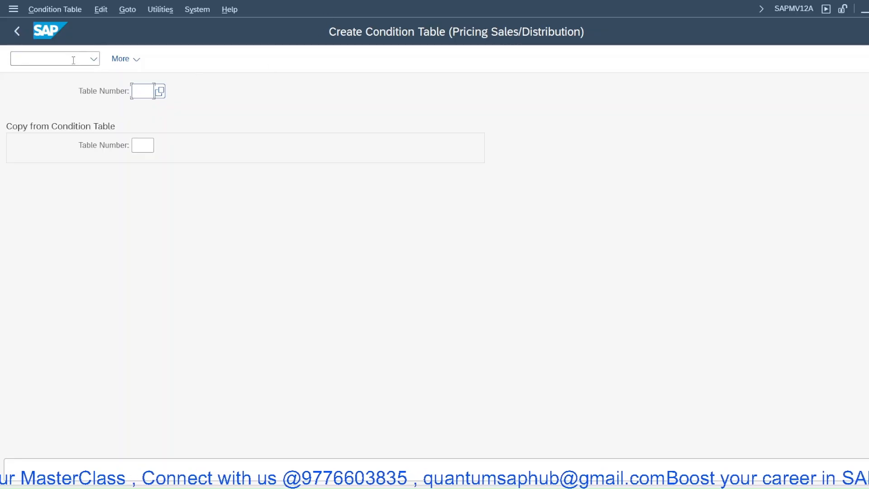
# Step: Switch to changing condition tables and open the field overview of table 005, Customer/Material
pyautogui.click(30, 9)
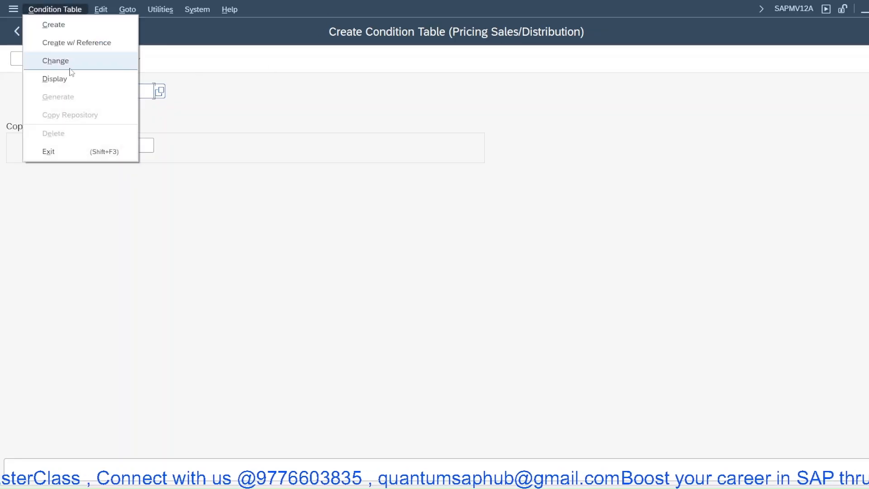
pyautogui.click(70, 67)
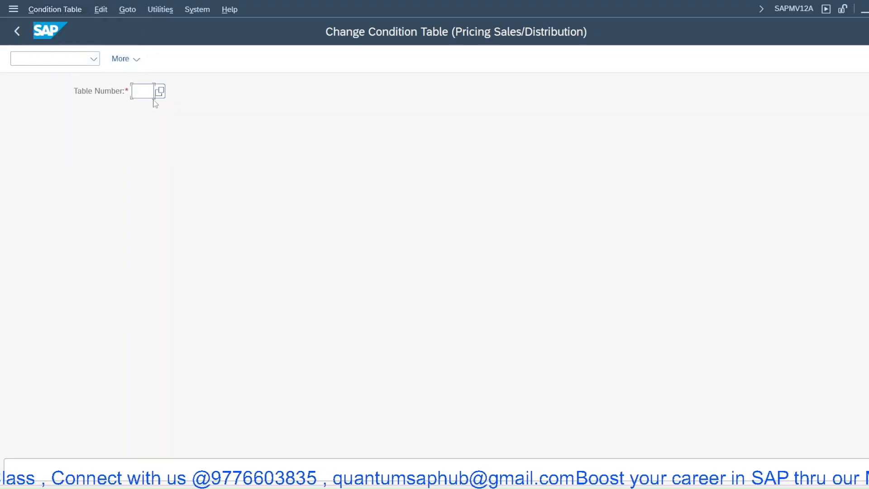
pyautogui.click(159, 91)
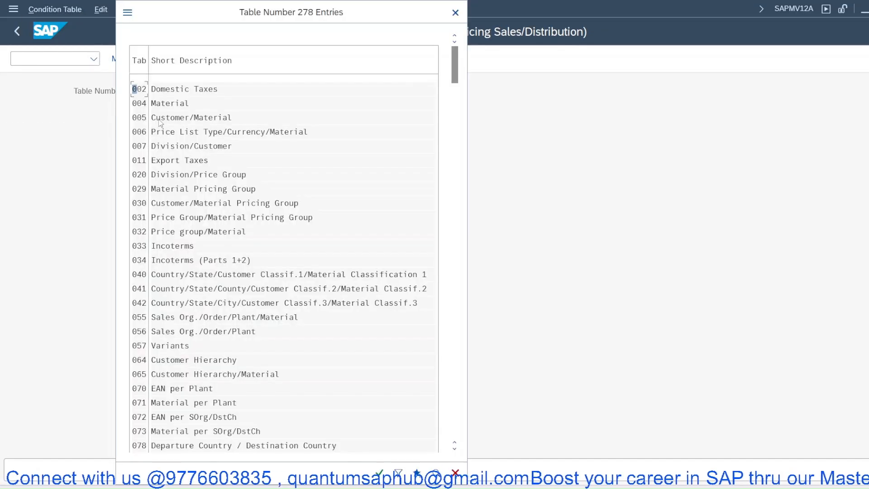
pyautogui.press('Escape')
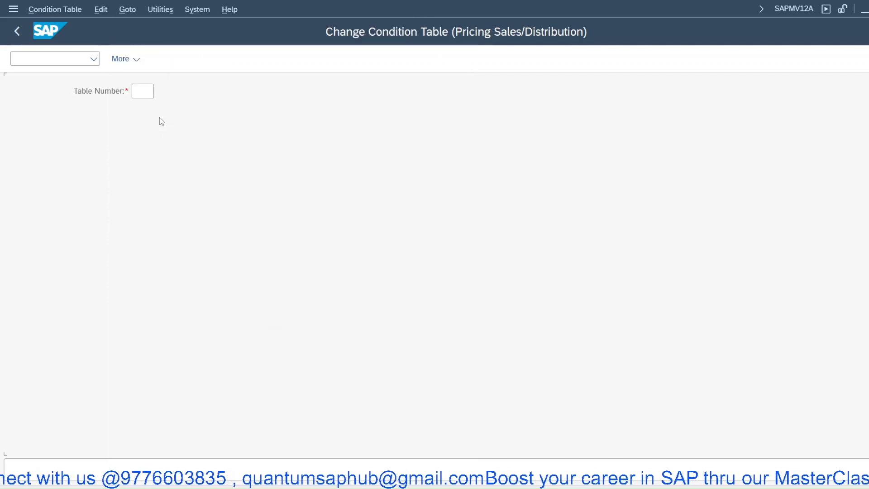
pyautogui.write('005')
pyautogui.press('Return')
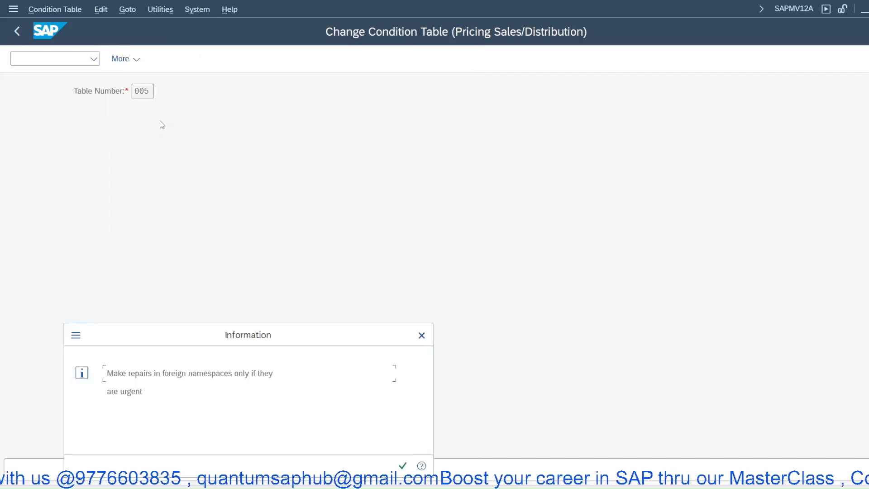
pyautogui.press('Return')
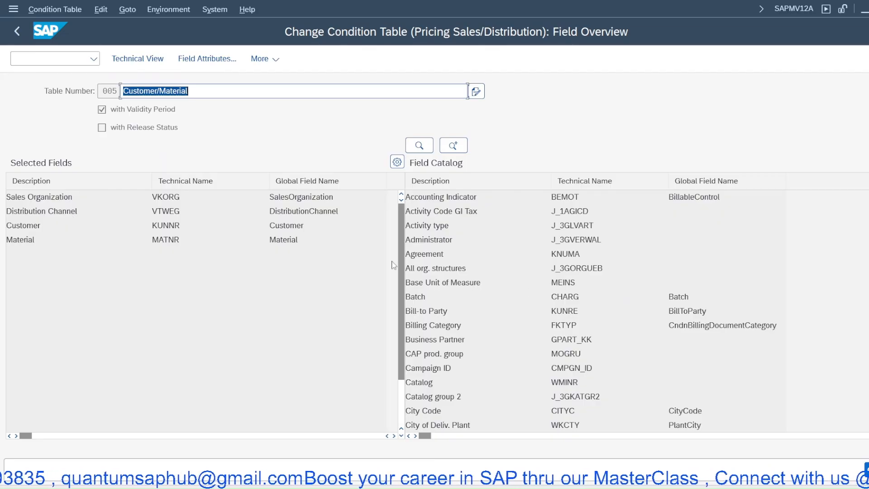
# Step: Look through the field catalog of condition table 005 for fields that can be used as key fields, down to Ship-to Party
pyautogui.click(428, 256)
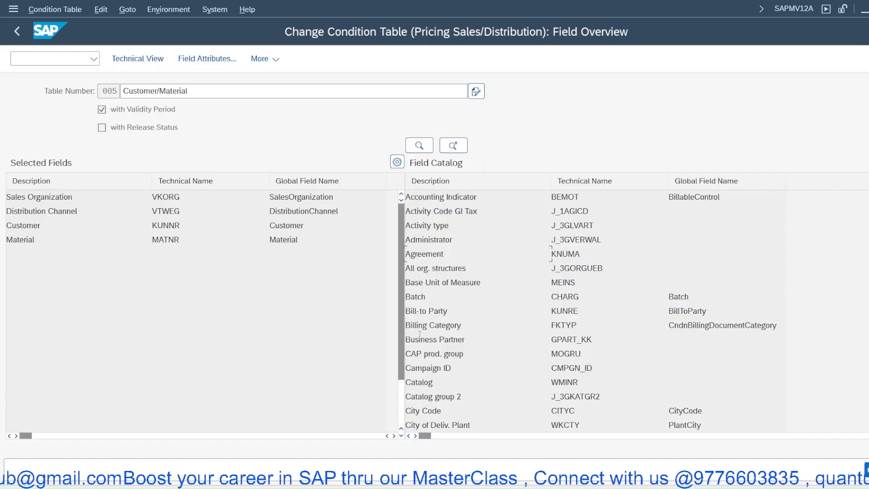
pyautogui.scroll(-1, 427, 329)
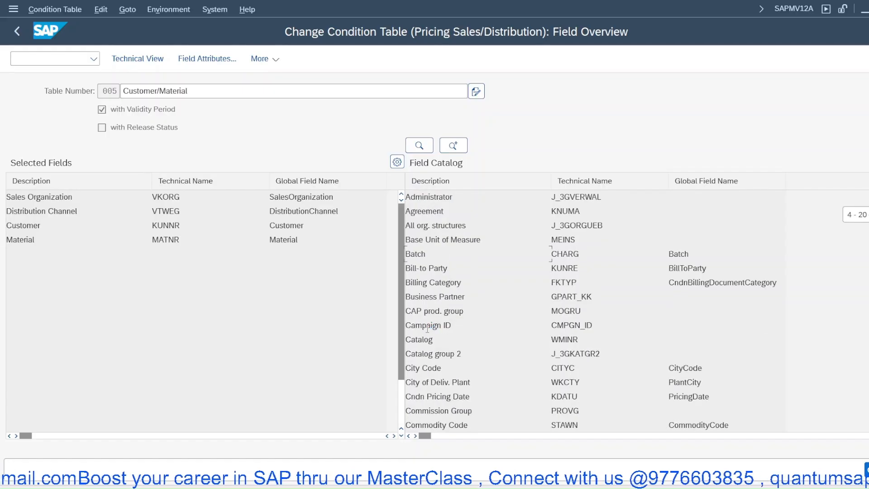
pyautogui.scroll(-1, 427, 330)
pyautogui.scroll(-13, 427, 330)
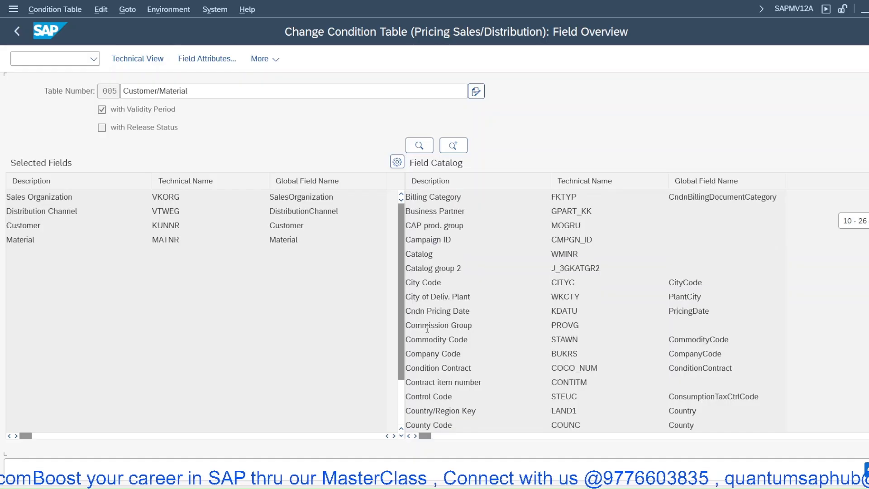
pyautogui.scroll(-5, 427, 332)
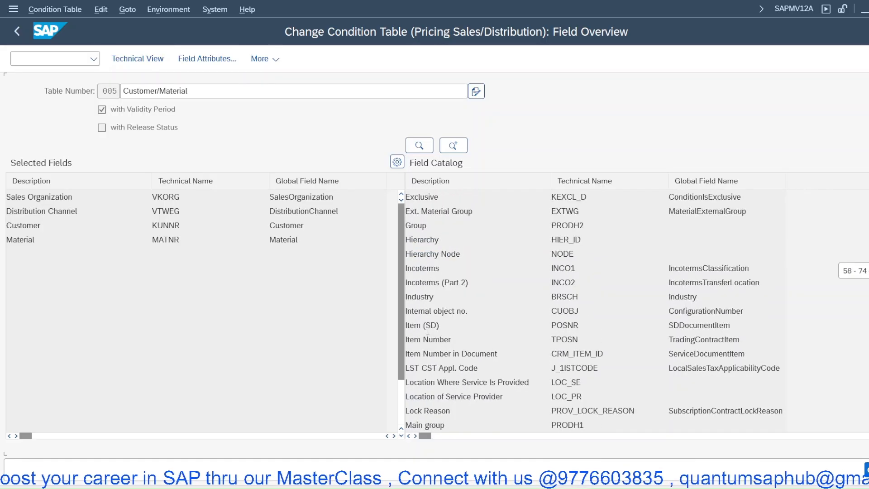
pyautogui.scroll(-7, 427, 334)
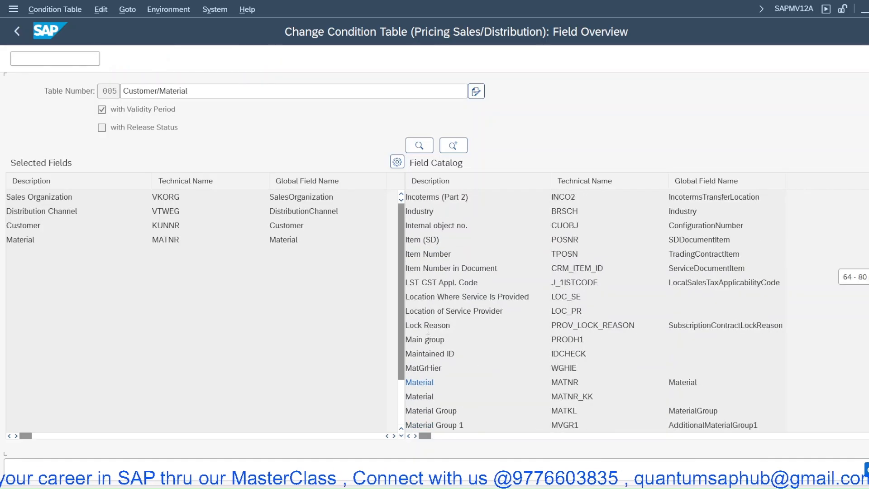
pyautogui.scroll(-13, 427, 330)
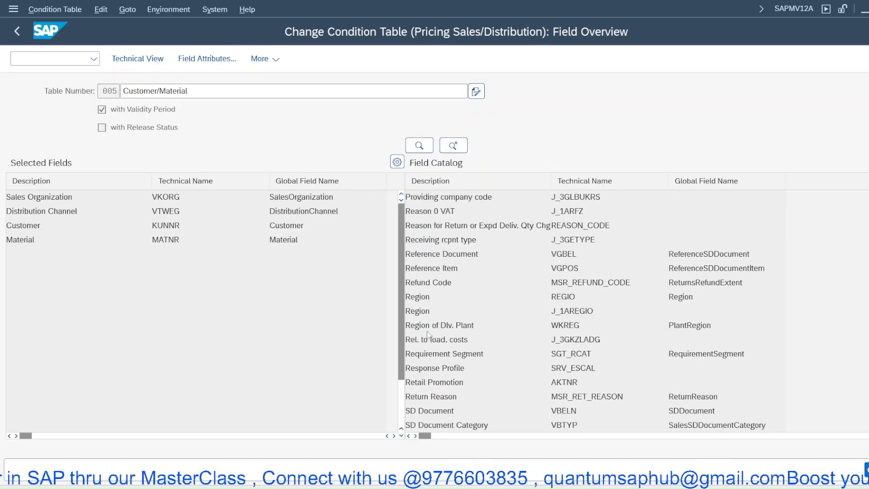
pyautogui.scroll(-1, 428, 331)
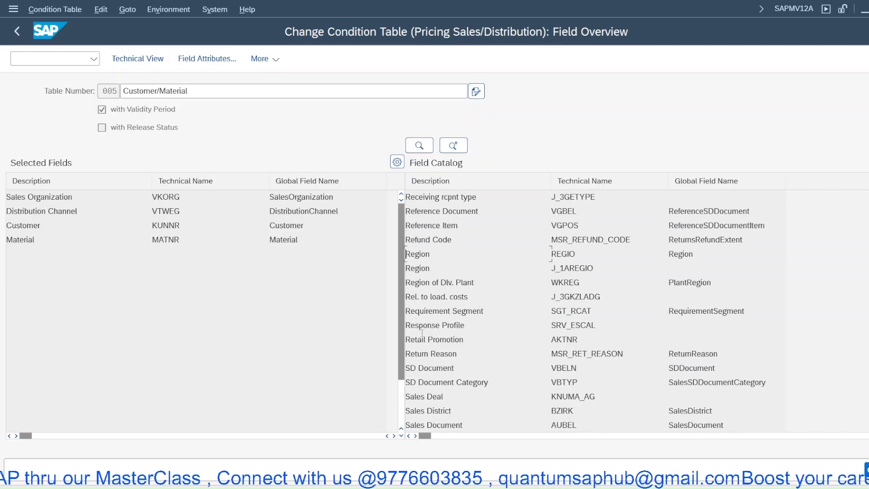
pyautogui.scroll(-1, 426, 329)
pyautogui.scroll(-1, 424, 323)
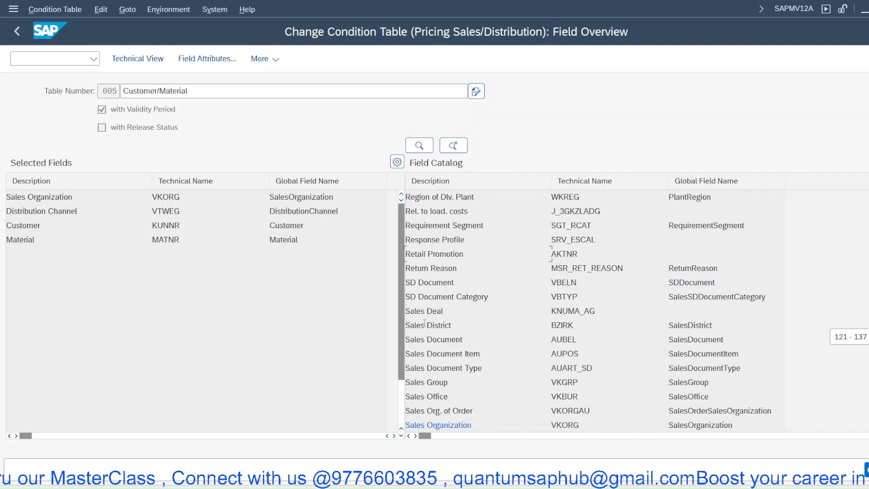
pyautogui.scroll(-9, 424, 325)
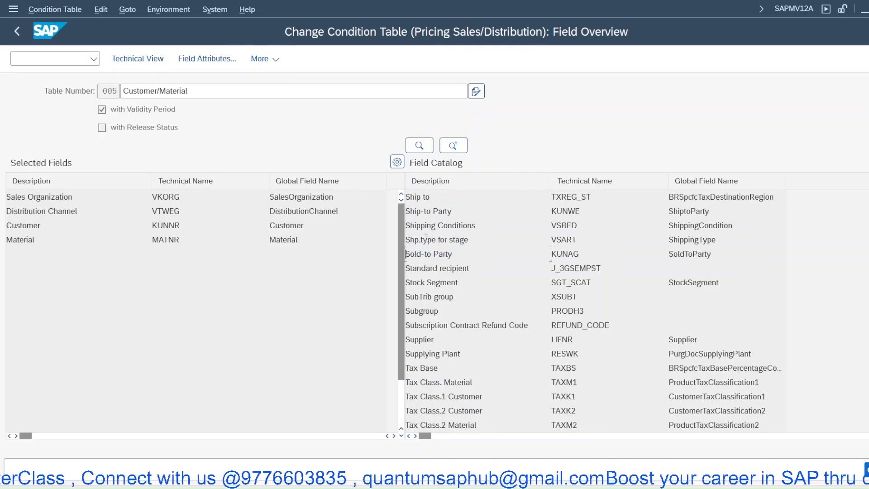
# Step: Try to add Ship-to Party from the field catalog to table 005, and view the field attributes of Shipping Conditions
pyautogui.doubleClick(427, 215)
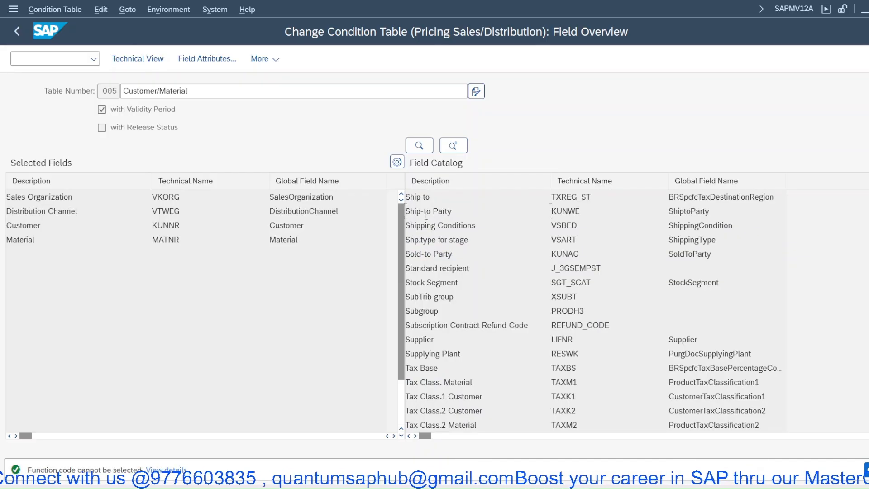
pyautogui.doubleClick(428, 212)
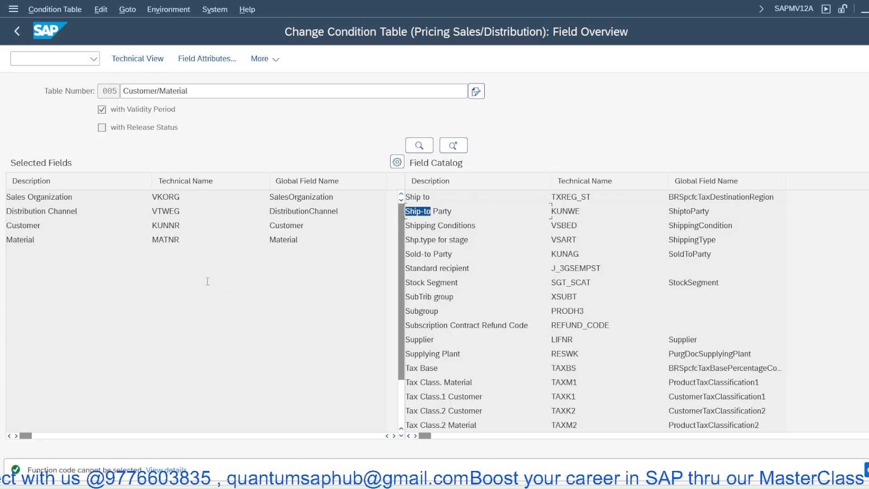
pyautogui.click(430, 207)
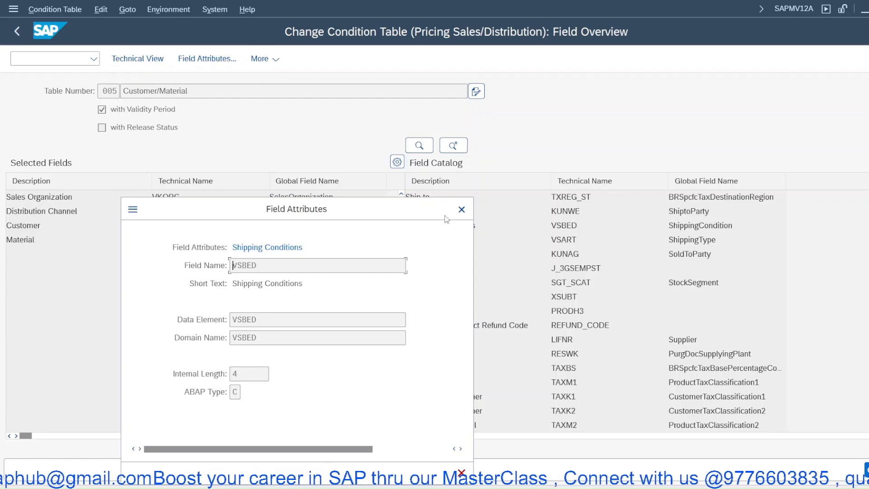
pyautogui.click(461, 210)
# Step: Show the technical view of condition table 005 and open Create Condition Records in a new session
pyautogui.click(138, 59)
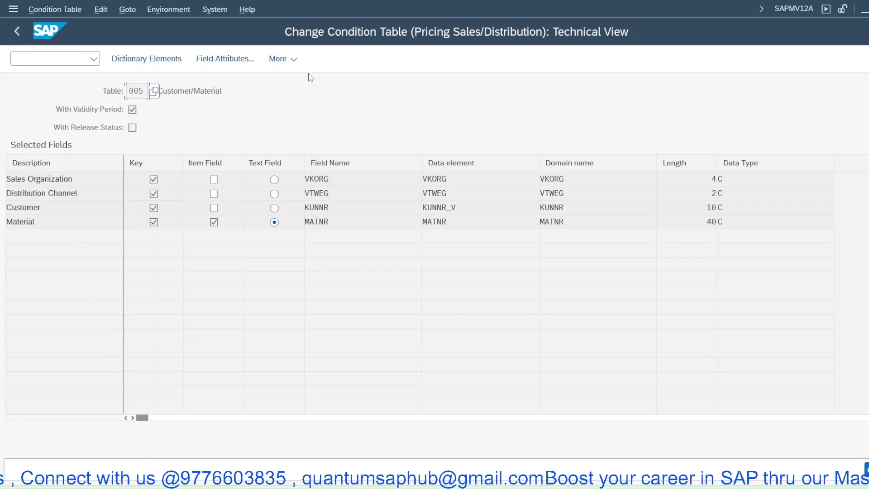
pyautogui.click(32, 58)
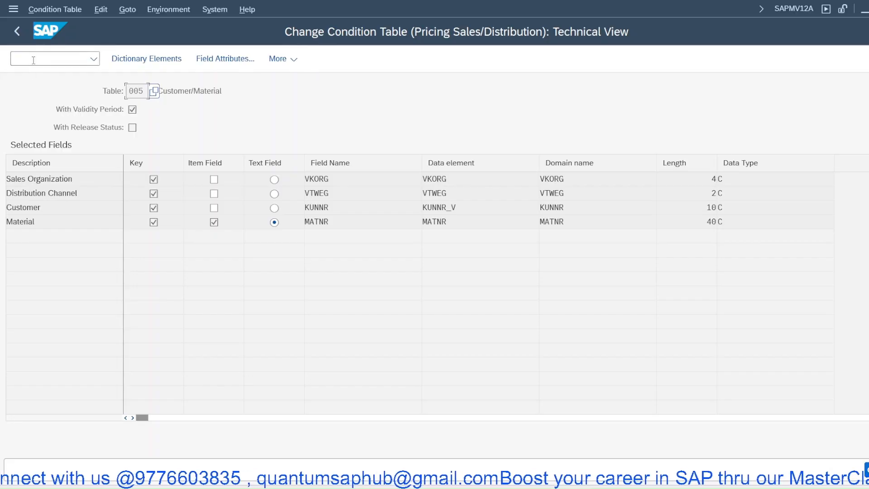
pyautogui.write('/o')
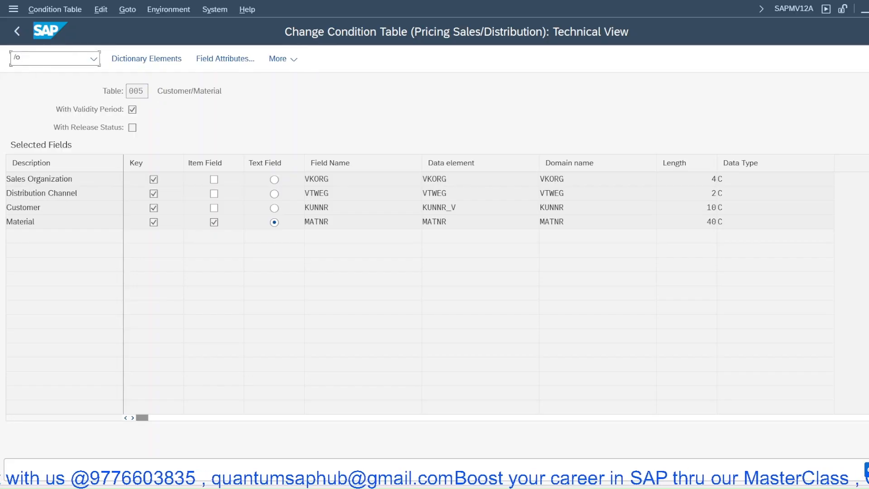
pyautogui.write('va01')
pyautogui.press('Return')
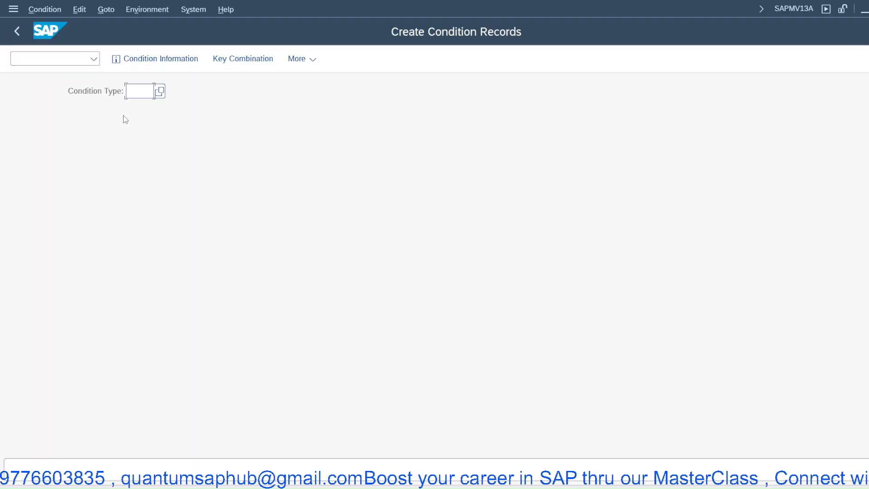
# Step: Call up condition type PR00 for creating condition records, then go back to SAP Easy Access
pyautogui.write('00')
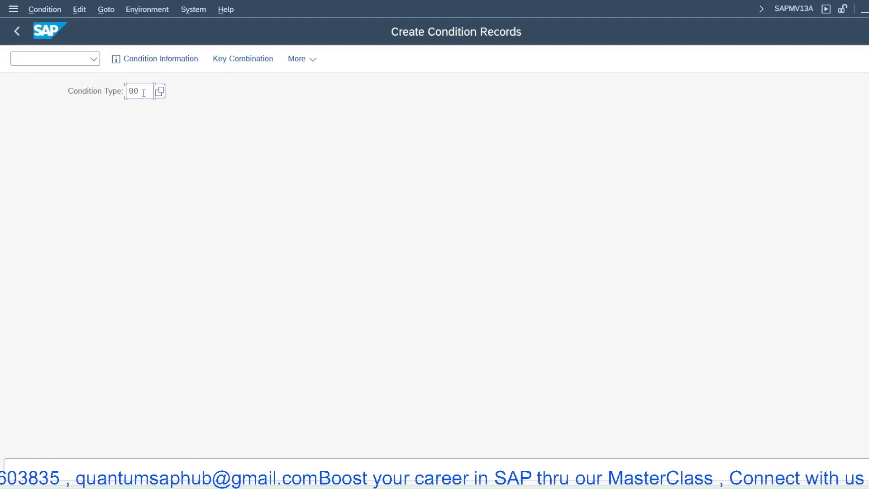
pyautogui.press('BackSpace')
pyautogui.press('BackSpace')
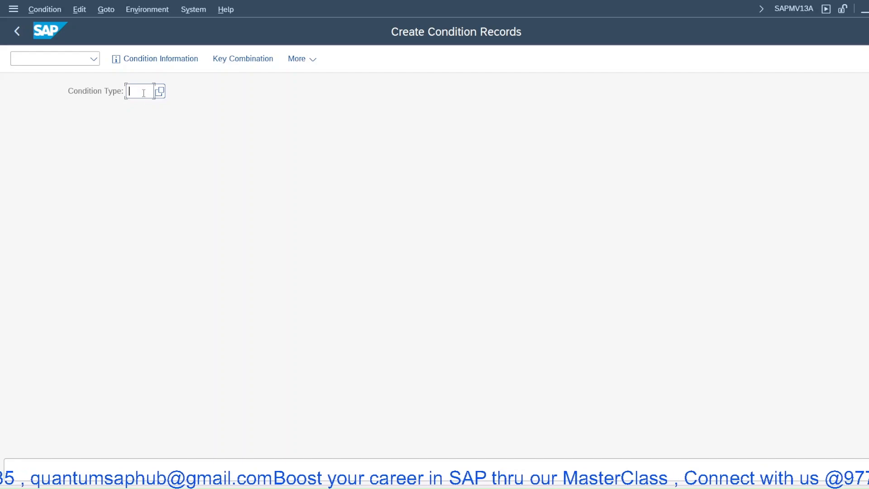
pyautogui.write('PR00')
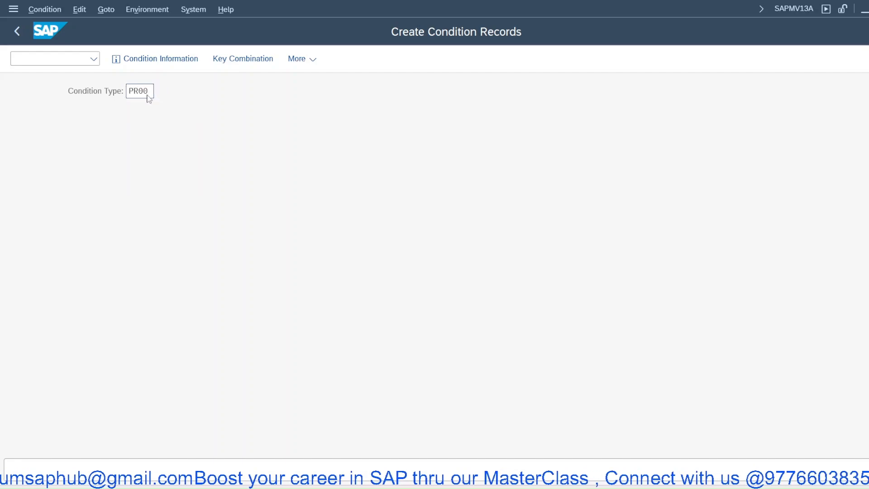
pyautogui.press('Return')
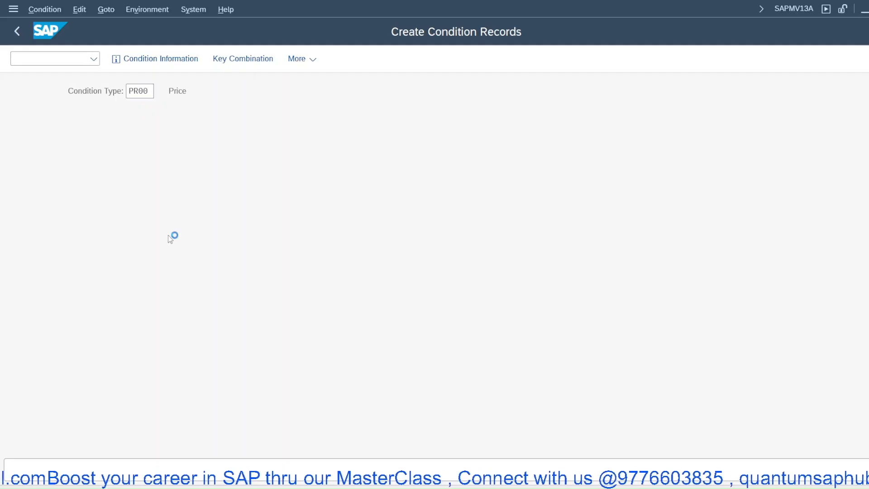
pyautogui.press('F3')
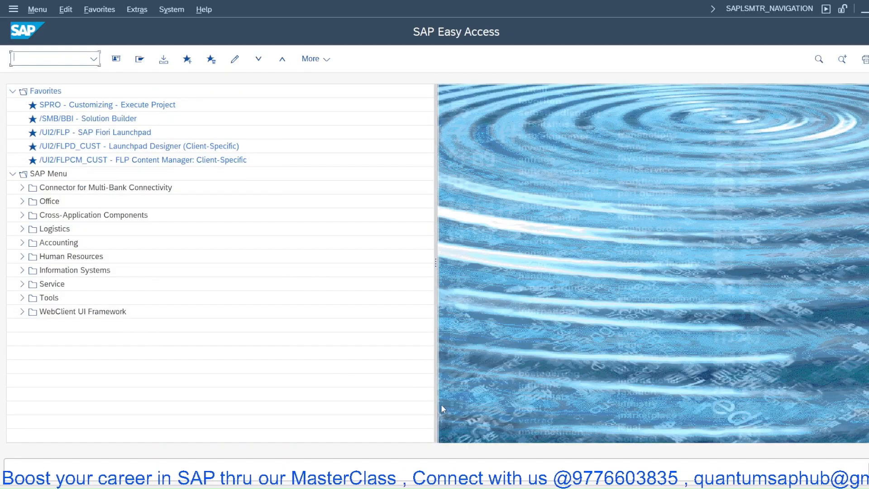
# Step: Leave the control data of pricing procedure RVAA01 and open Create Condition Tables for Pricing in Sales from the Customizing tree
pyautogui.click(584, 488)
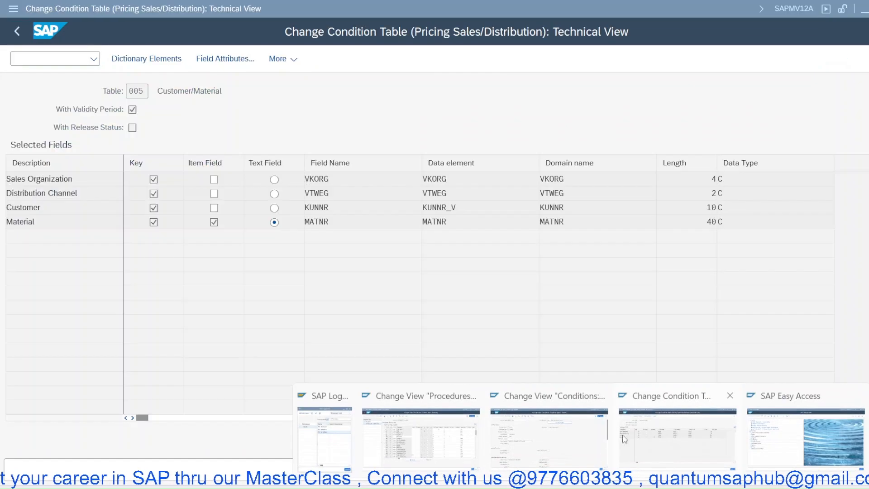
pyautogui.moveTo(427, 446)
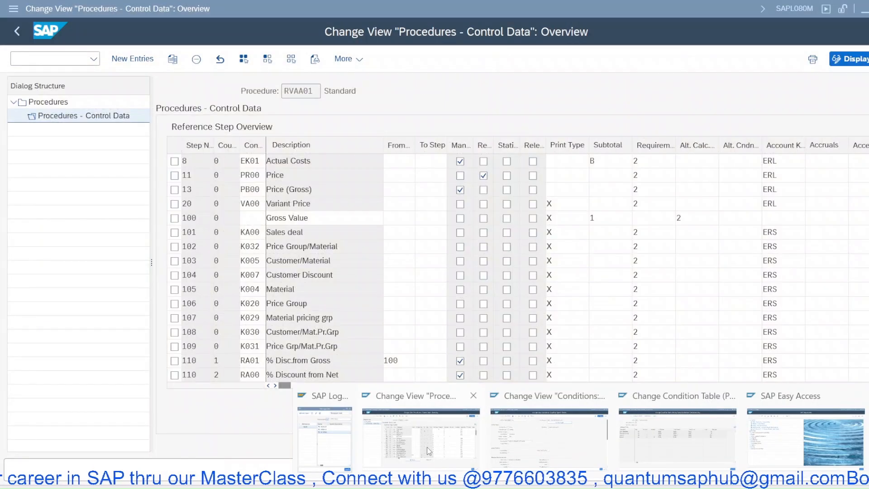
pyautogui.moveTo(659, 447)
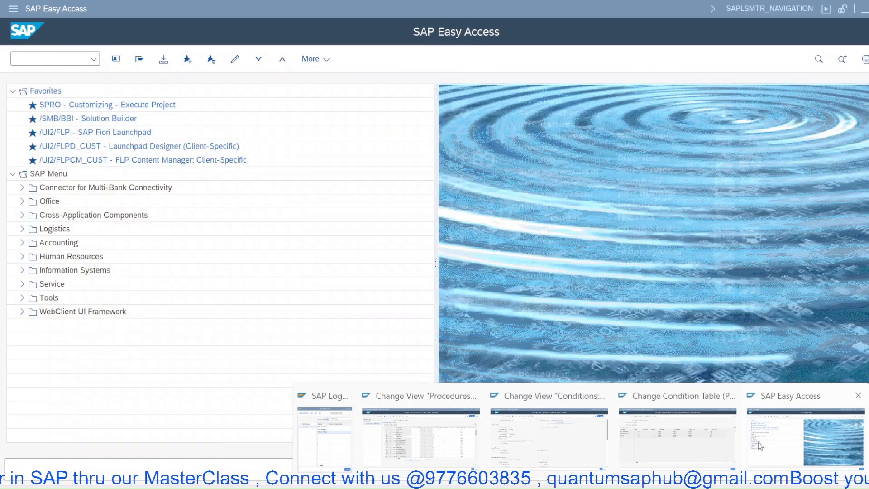
pyautogui.click(806, 436)
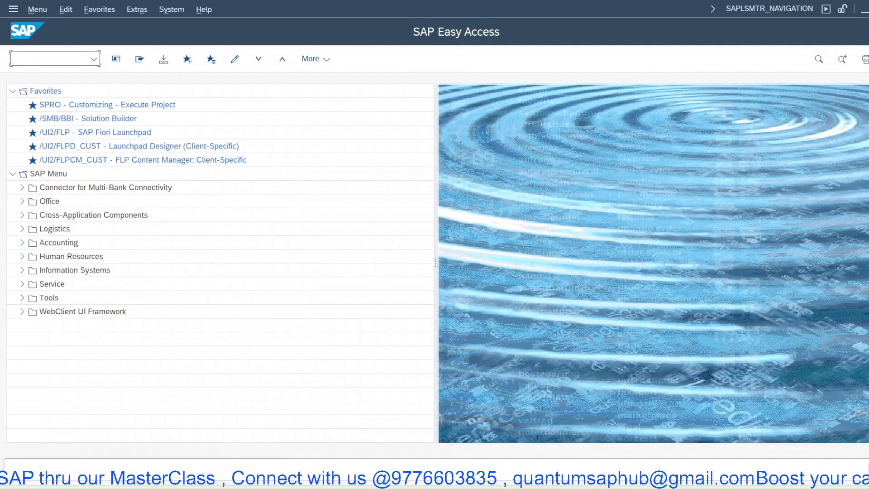
pyautogui.moveTo(580, 481)
pyautogui.click(409, 445)
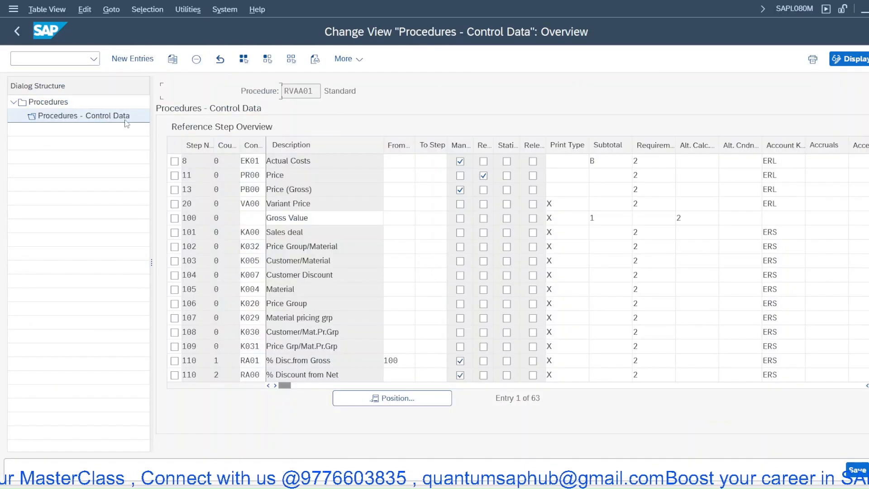
pyautogui.click(868, 58)
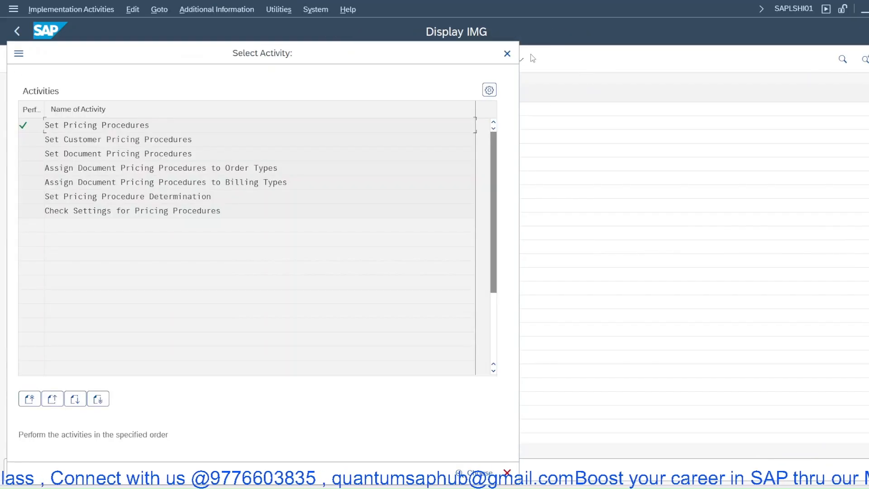
pyautogui.click(507, 472)
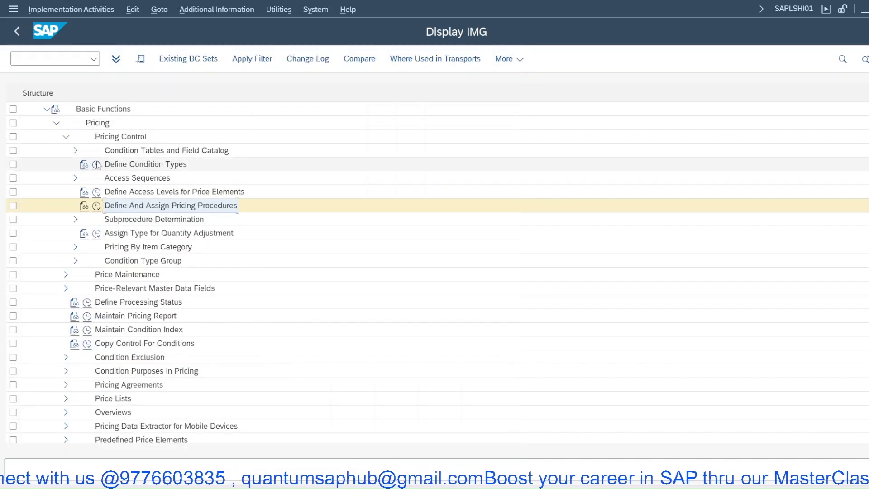
pyautogui.click(75, 150)
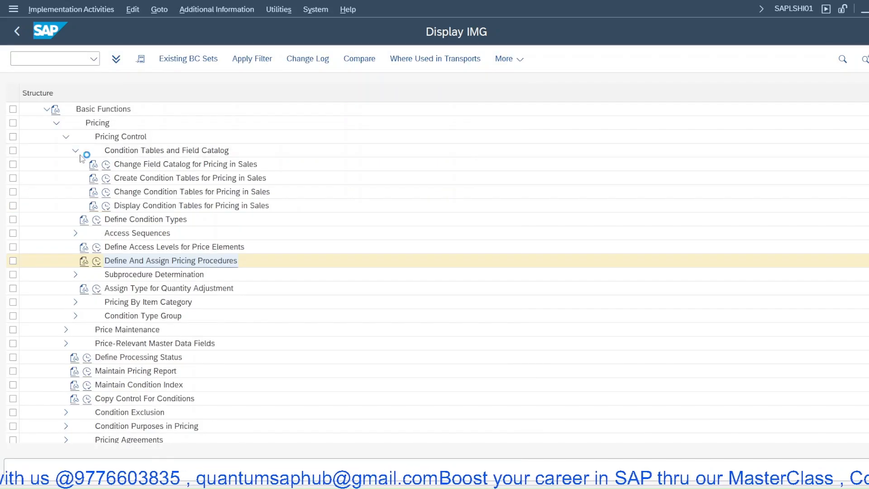
pyautogui.click(106, 178)
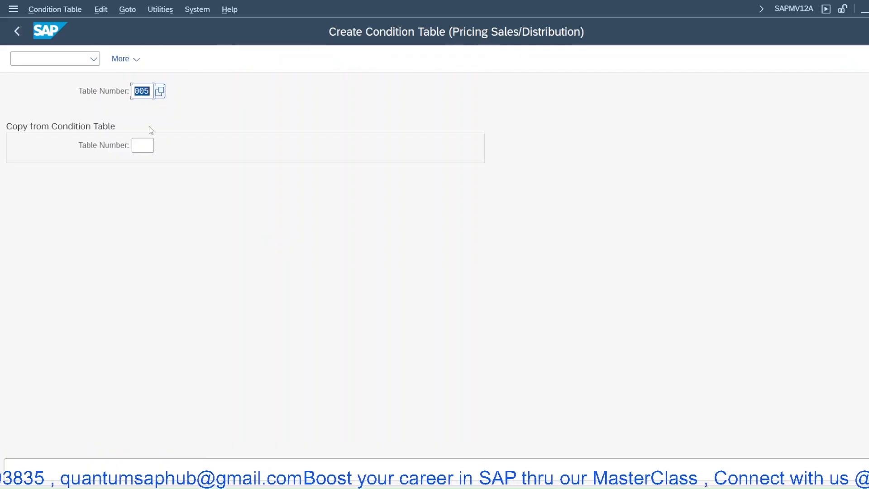
# Step: Enter 005 as the condition table to copy from and look through the list of existing table numbers to its end
pyautogui.click(148, 144)
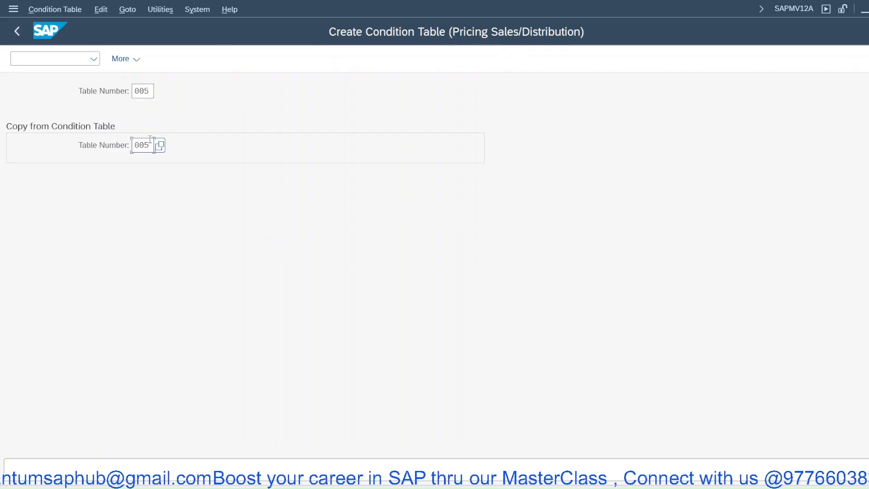
pyautogui.click(144, 91)
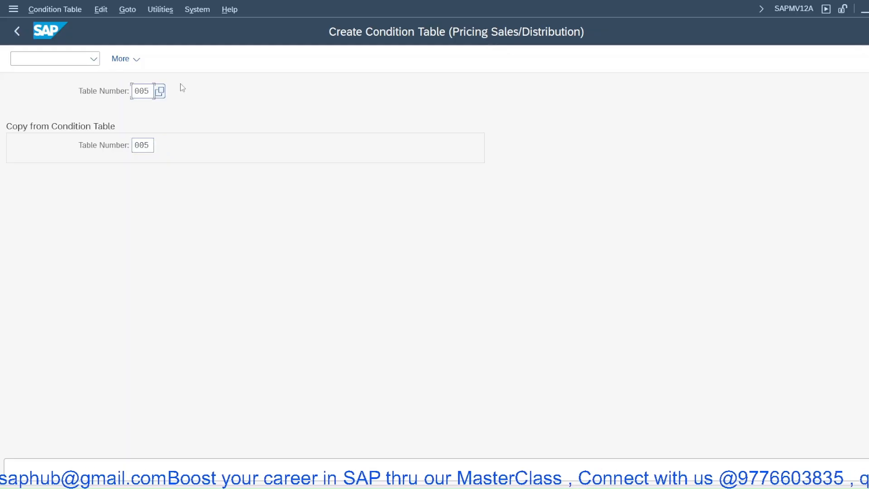
pyautogui.click(164, 93)
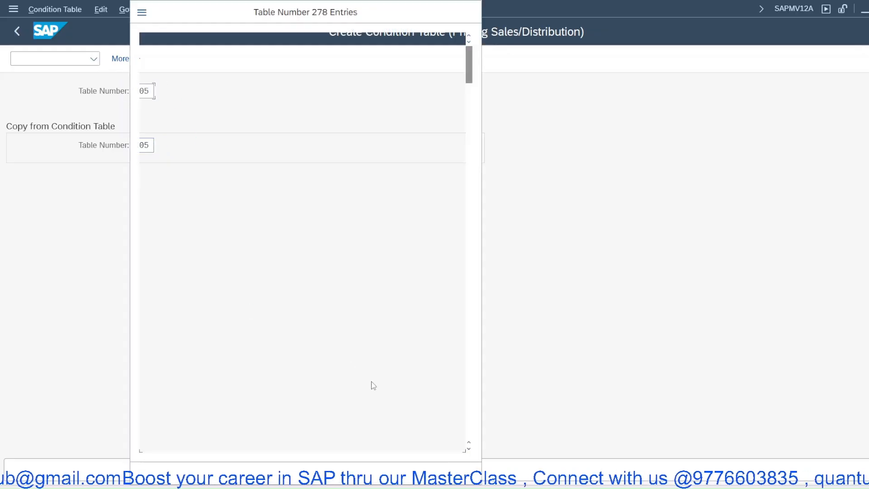
pyautogui.scroll(-1, 411, 210)
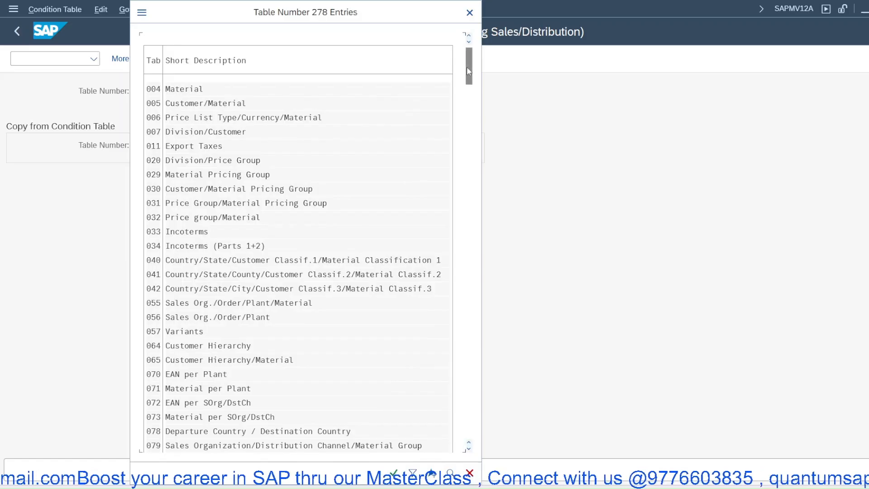
pyautogui.moveTo(469, 67); pyautogui.dragTo(470, 432)
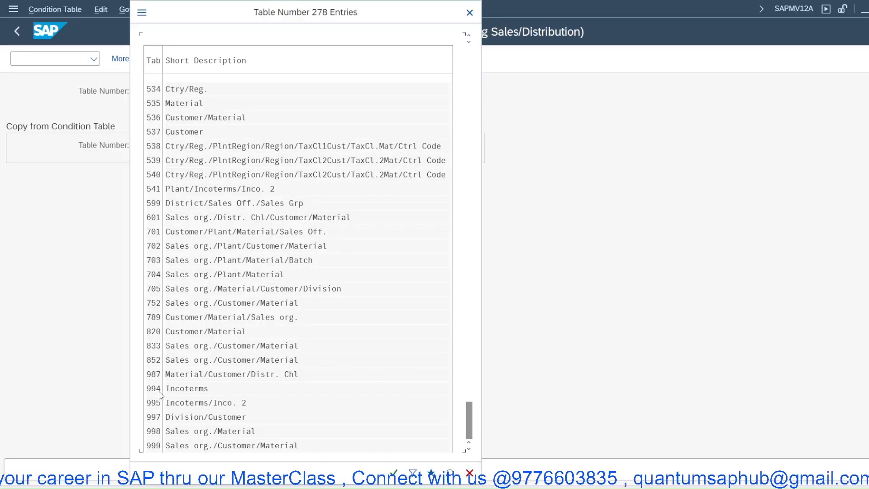
pyautogui.doubleClick(153, 361)
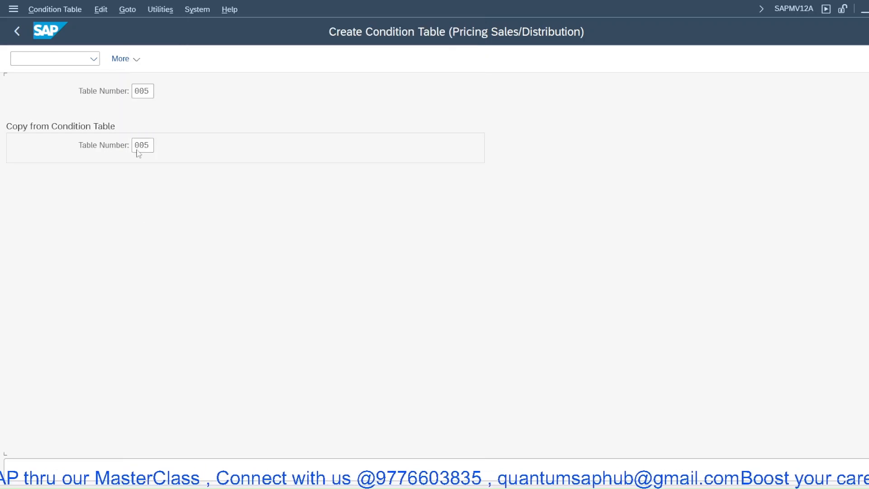
# Step: Set the new condition table's number to 853 and open its field overview with table 005 as the copy template
pyautogui.doubleClick(139, 92)
pyautogui.press('BackSpace')
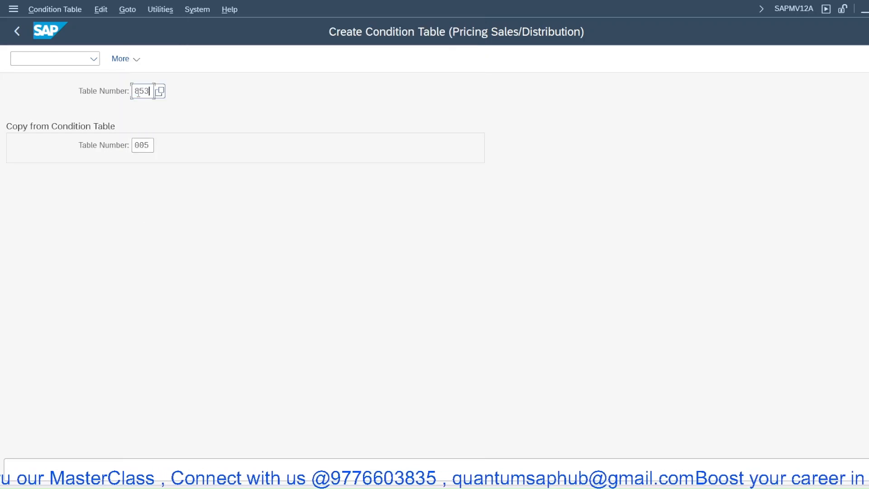
pyautogui.press('Return')
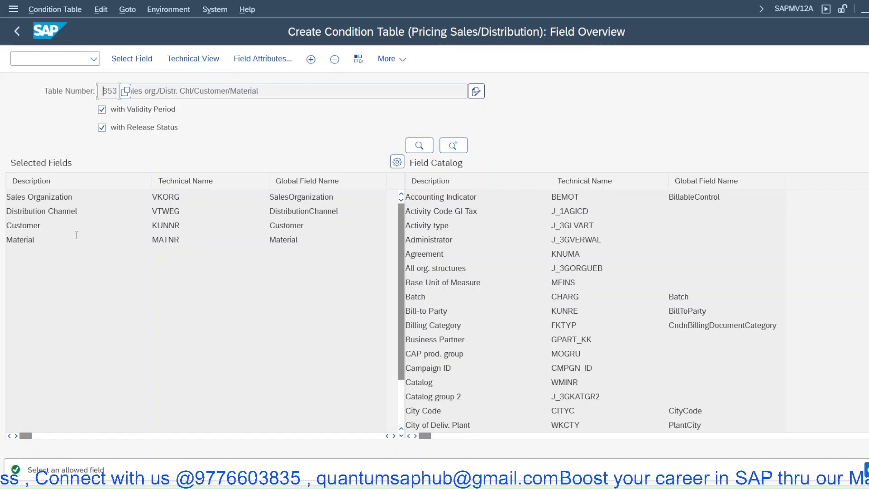
# Step: Discard the copy from table 005 and start condition table 853 without a template and without release status
pyautogui.rightClick(203, 152)
pyautogui.click(230, 195)
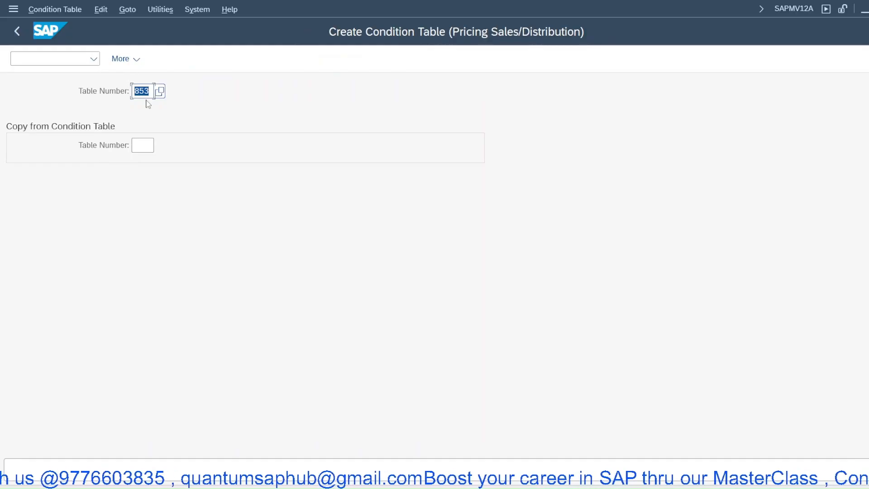
pyautogui.press('Return')
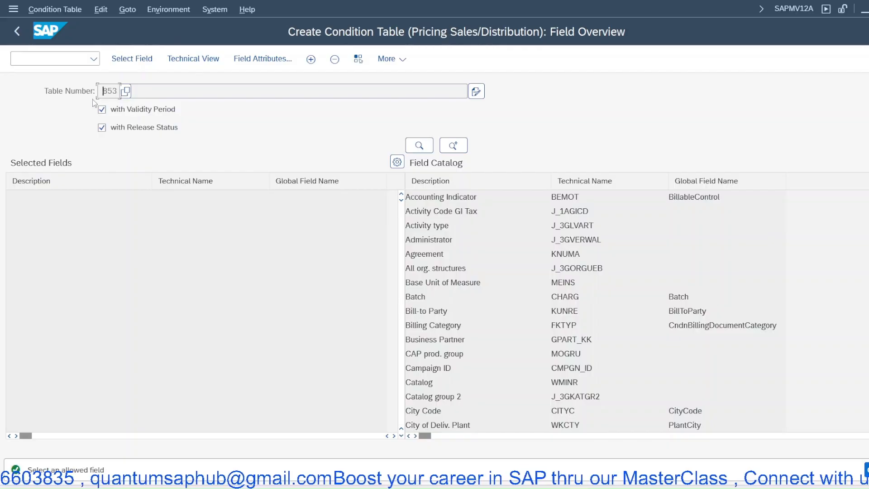
pyautogui.click(102, 128)
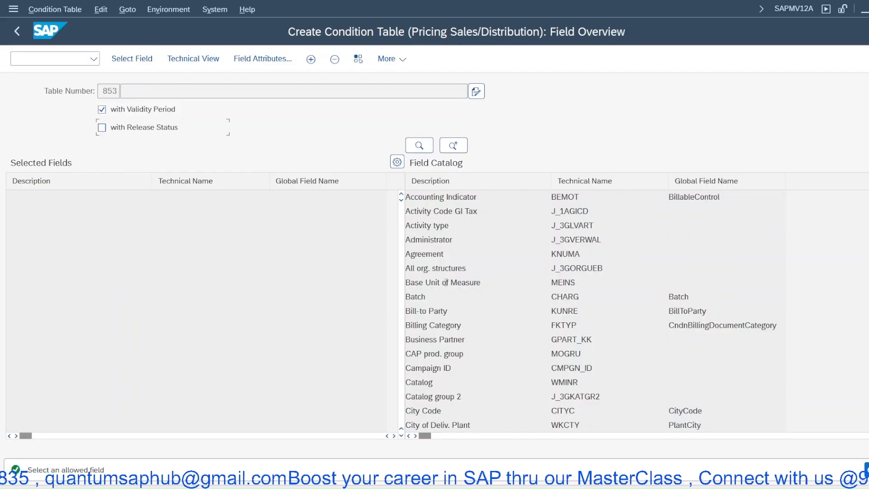
# Step: Search the field catalog for "Sales Org" and add Sales Organization to the selected fields of table 853
pyautogui.scroll(-1, 437, 312)
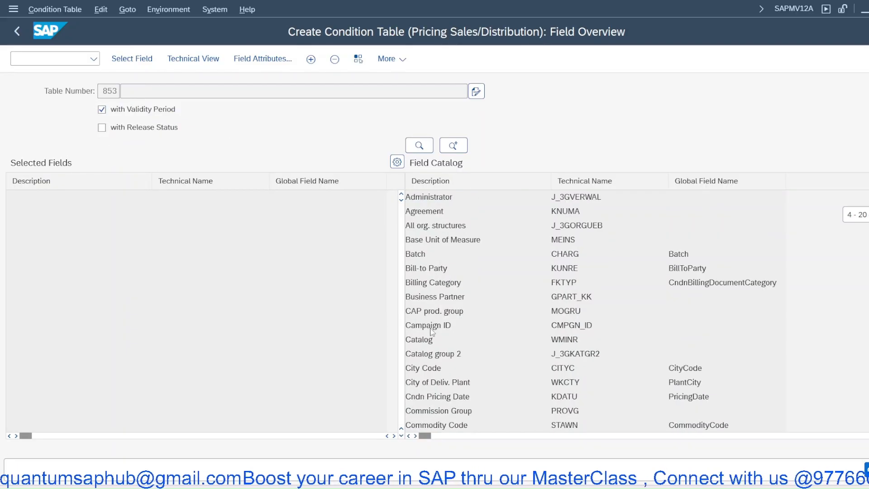
pyautogui.scroll(-6, 431, 325)
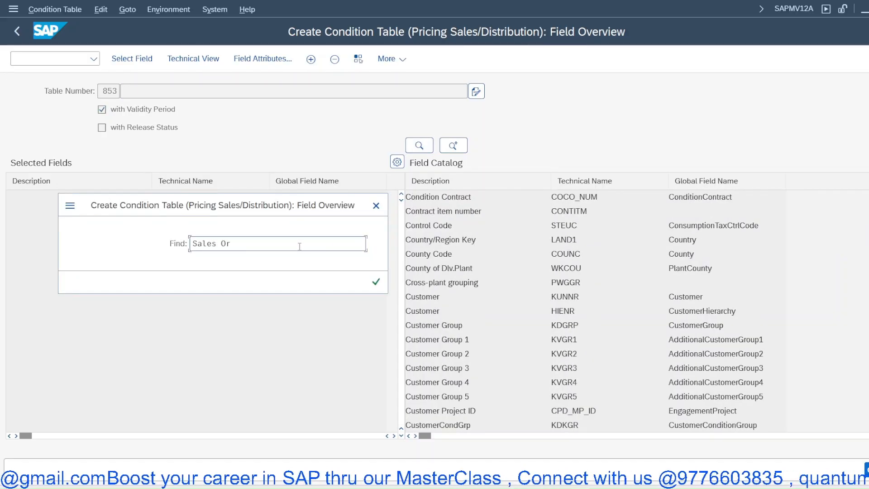
pyautogui.write('g')
pyautogui.press('Return')
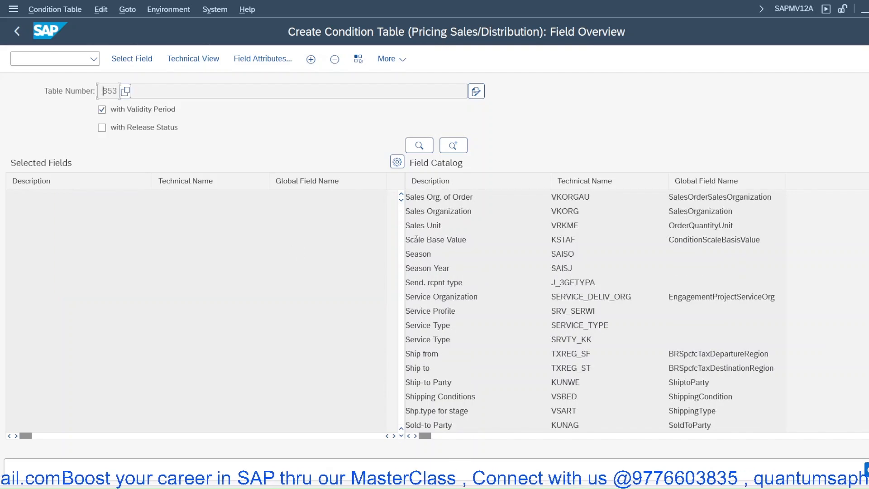
pyautogui.doubleClick(425, 211)
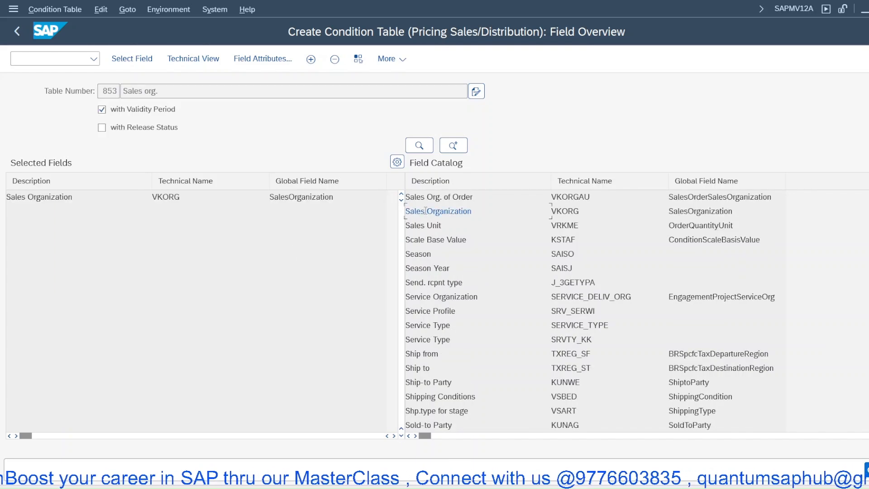
# Step: Find "Distribution" in the field catalog and add Distribution Channel to the selected fields
pyautogui.click(419, 145)
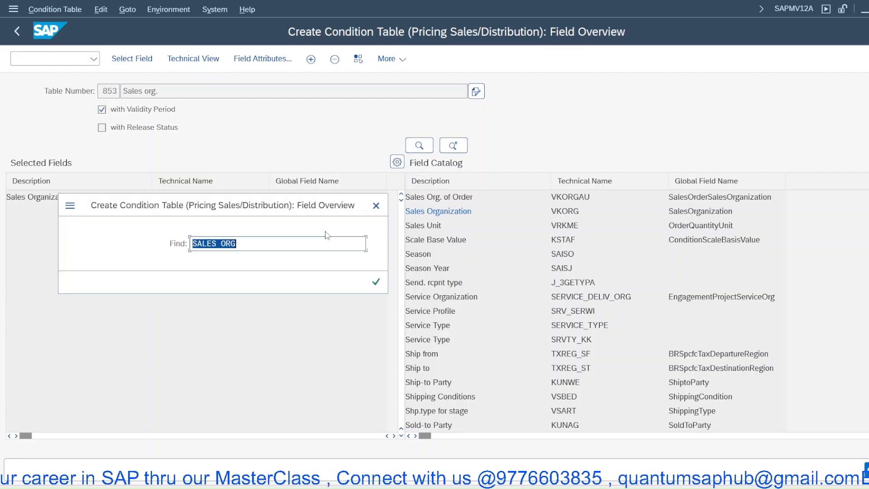
pyautogui.write('Distribution')
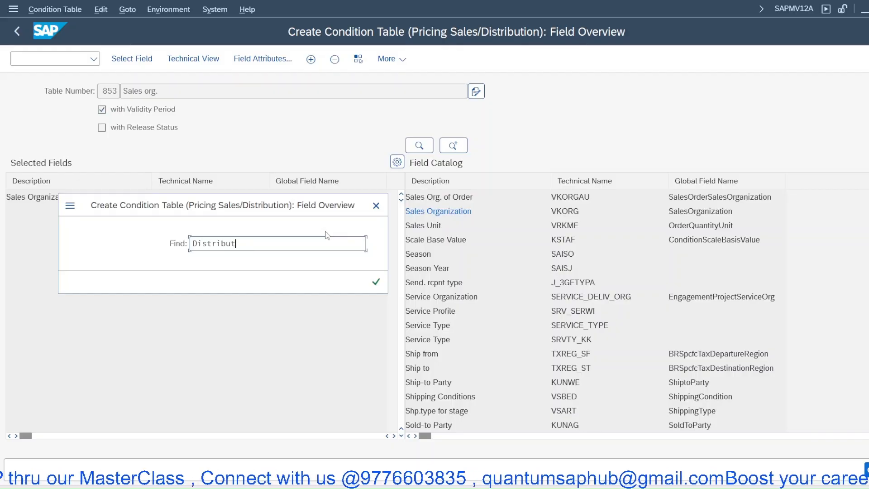
pyautogui.click(376, 282)
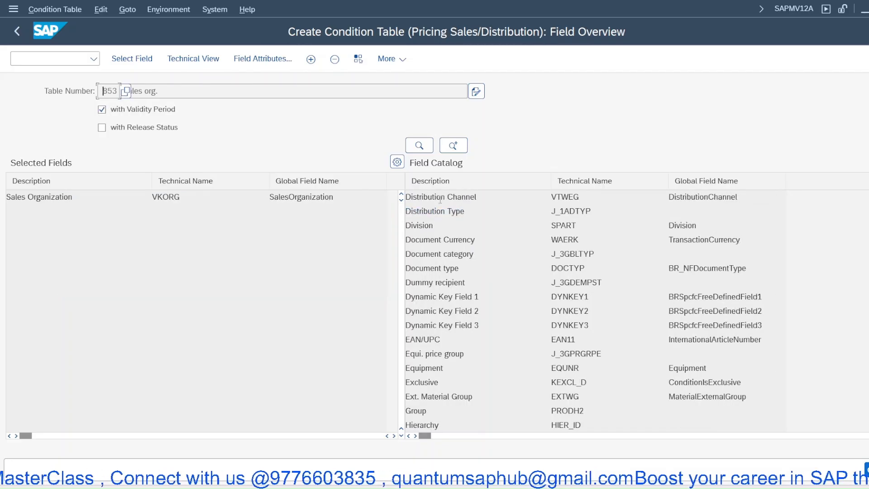
pyautogui.doubleClick(440, 200)
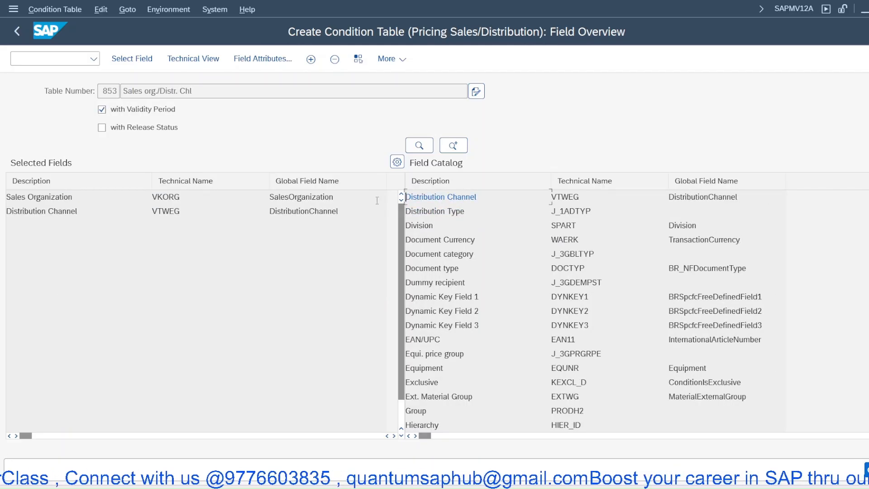
# Step: Search the field catalog for "Customer Gr", dismiss the battery warning, and add Customer Group to the selected fields
pyautogui.click(415, 150)
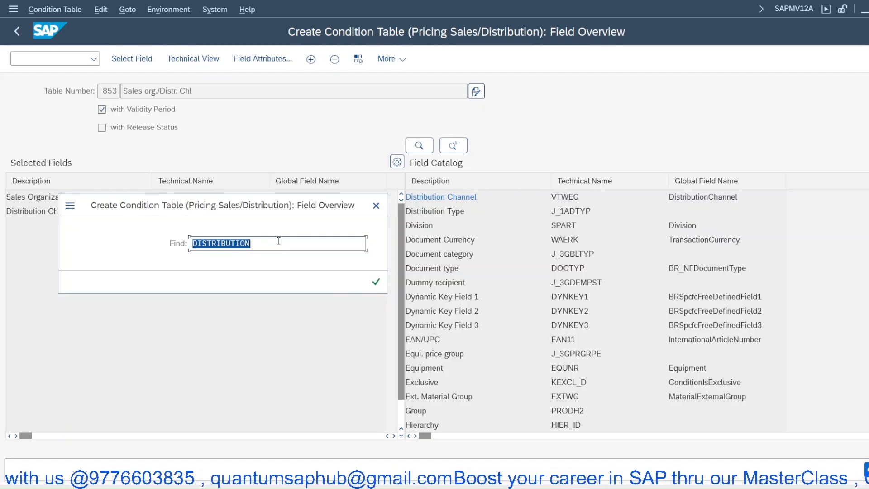
pyautogui.write('Customer Gr')
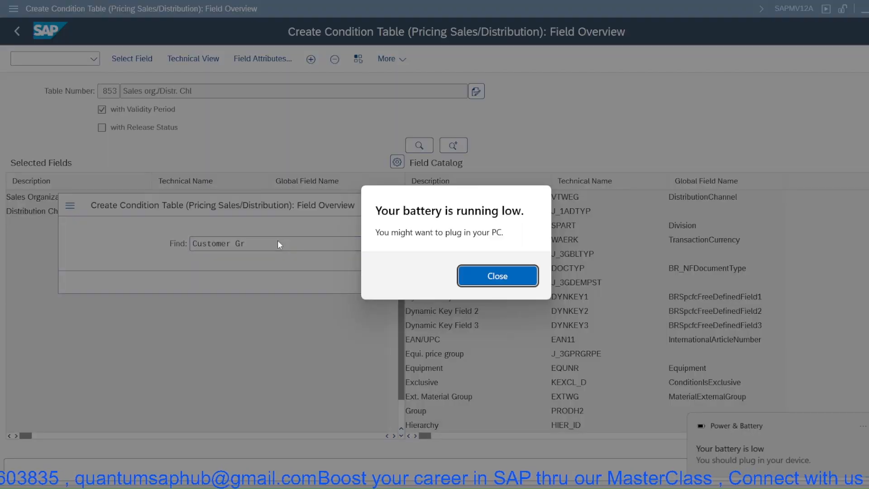
pyautogui.click(509, 274)
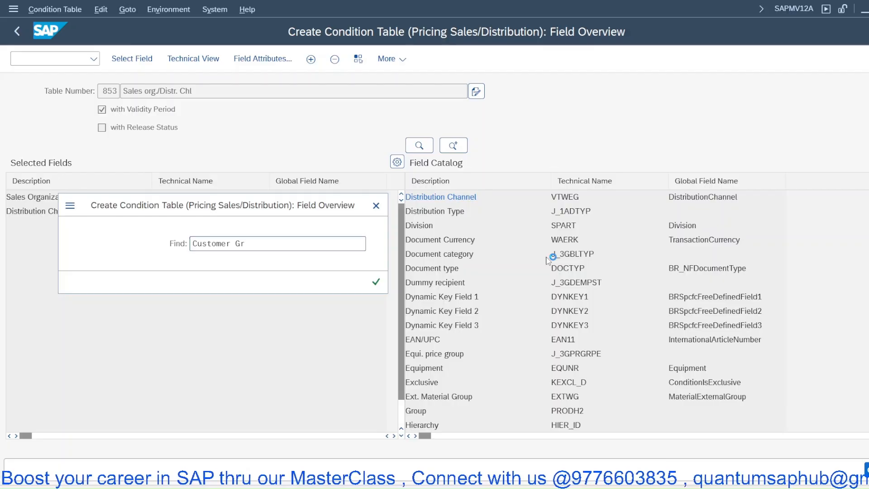
pyautogui.click(376, 281)
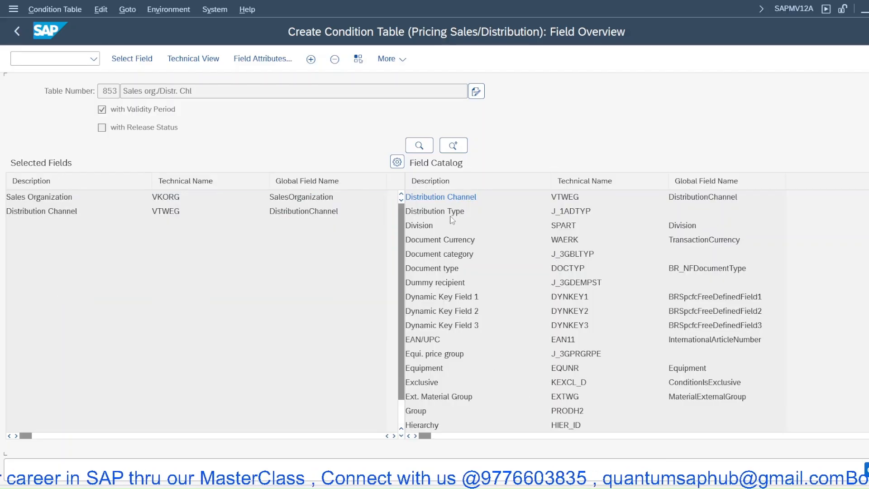
pyautogui.scroll(5, 441, 221)
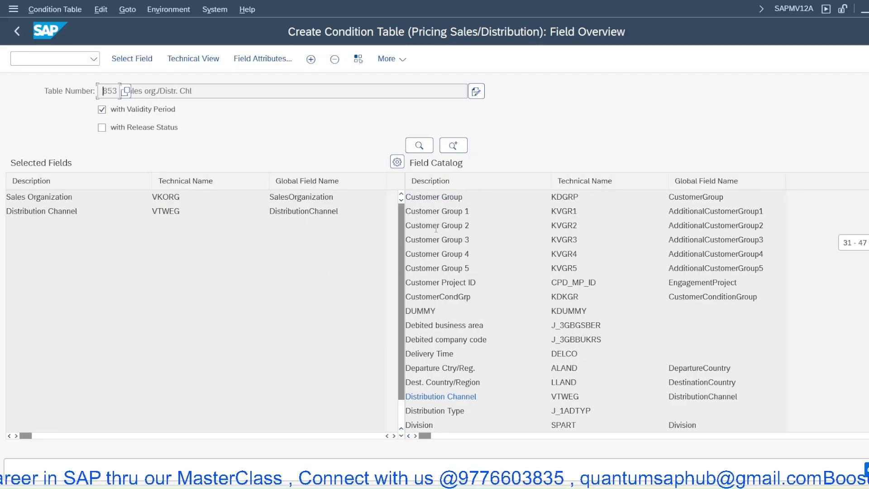
pyautogui.doubleClick(425, 199)
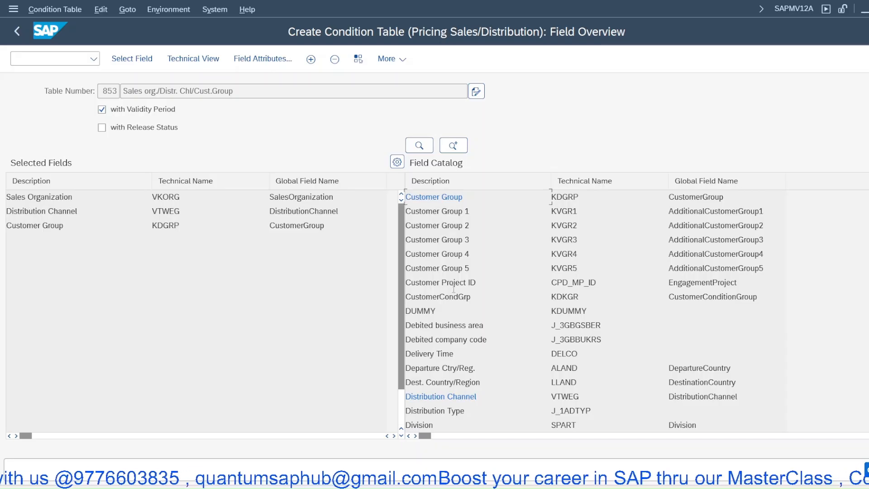
pyautogui.scroll(-4, 446, 303)
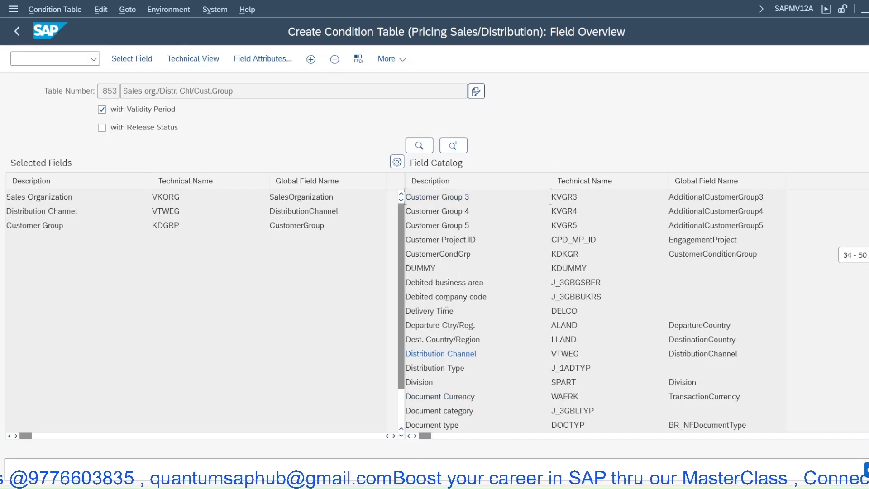
# Step: Generate condition table 853 from its technical view, save it as a local object, and leave the generation log
pyautogui.scroll(6, 446, 306)
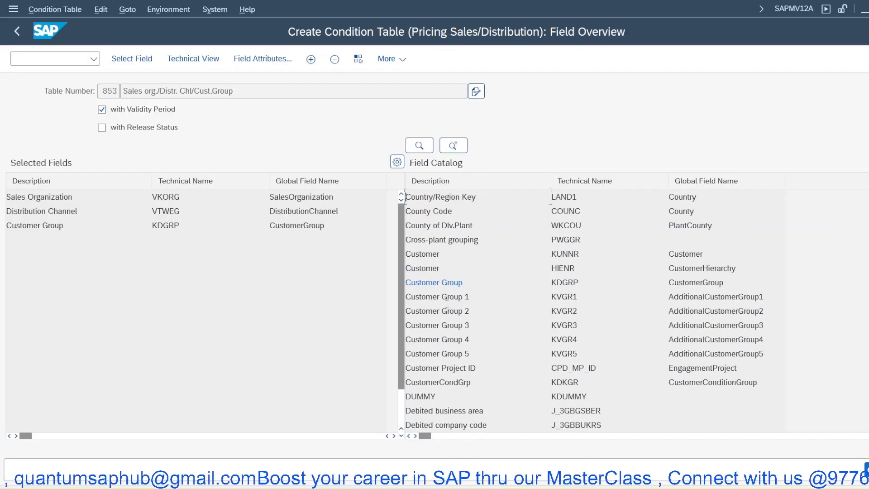
pyautogui.scroll(1, 448, 308)
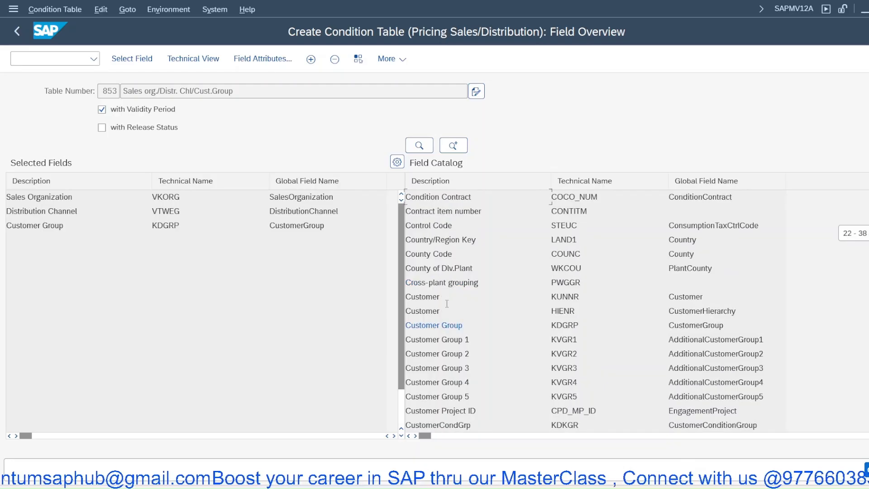
pyautogui.scroll(1, 447, 304)
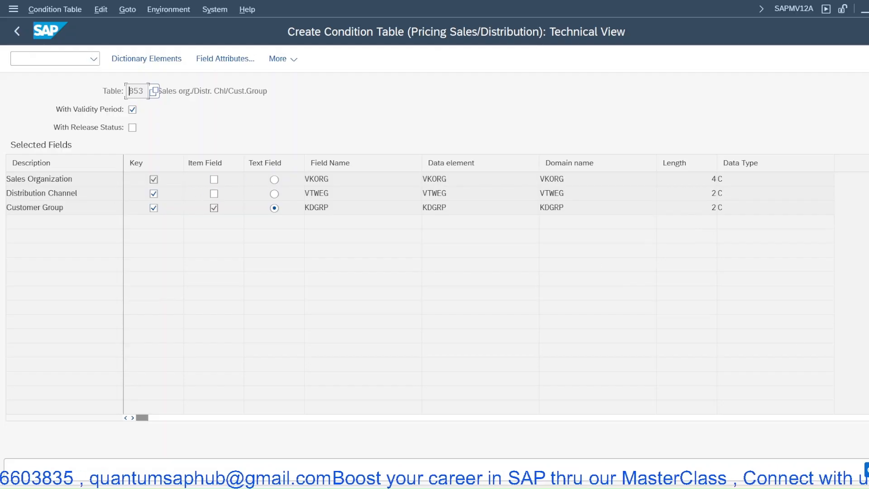
pyautogui.click(867, 470)
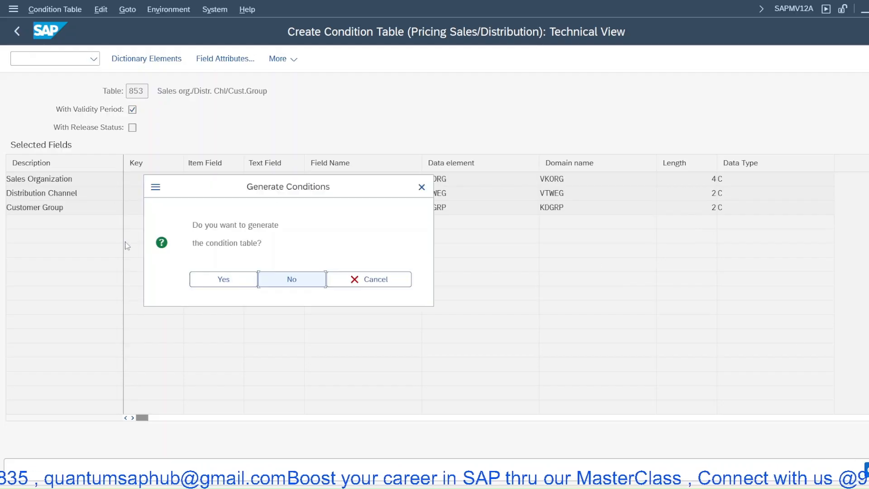
pyautogui.click(214, 276)
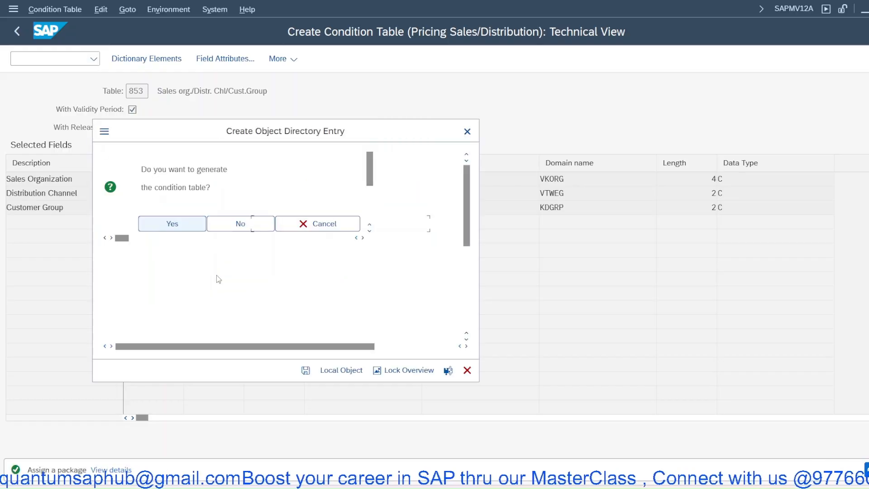
pyautogui.click(340, 374)
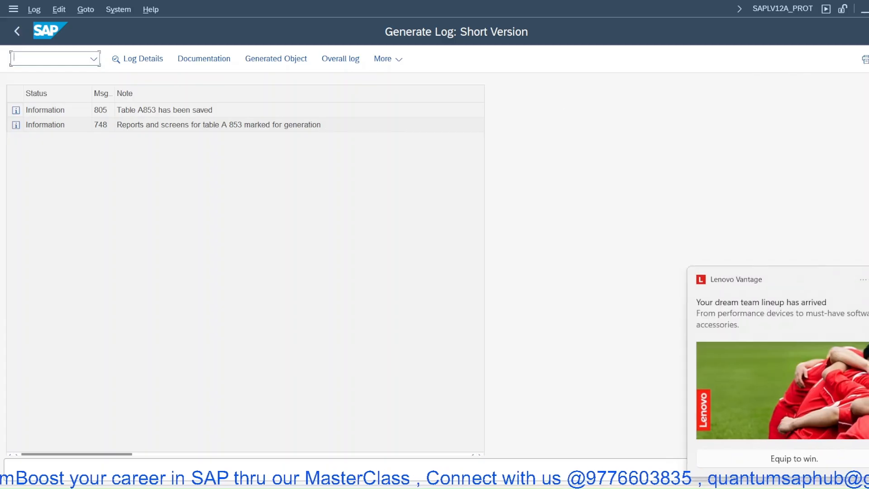
pyautogui.click(868, 59)
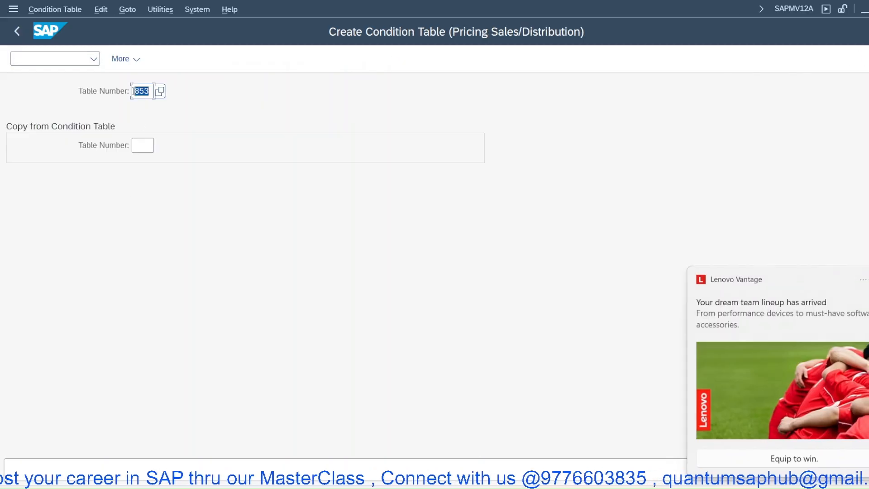
# Step: Go to access sequence maintenance with transaction /nv/07 and acknowledge the information message
pyautogui.click(35, 61)
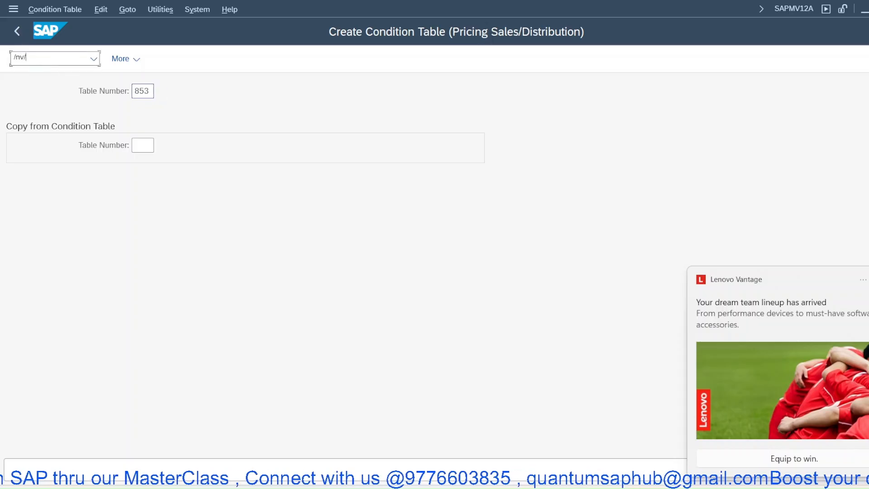
pyautogui.write('/nv/07')
pyautogui.press('Return')
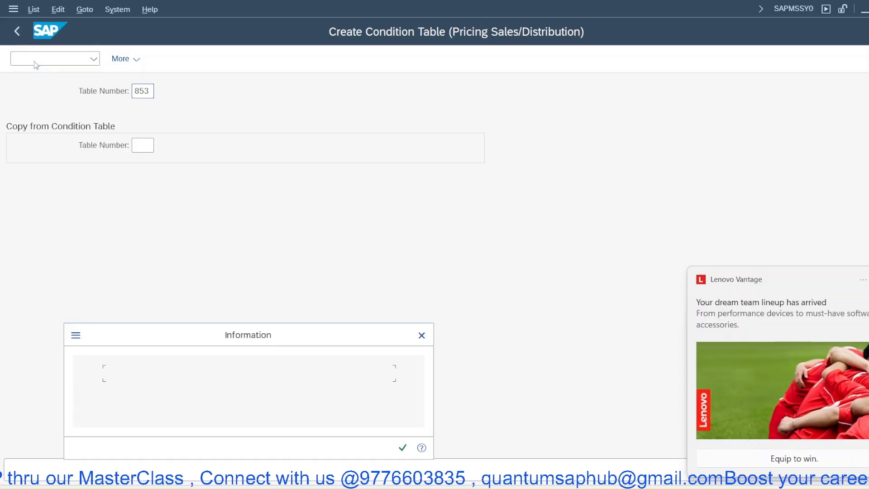
pyautogui.click(402, 448)
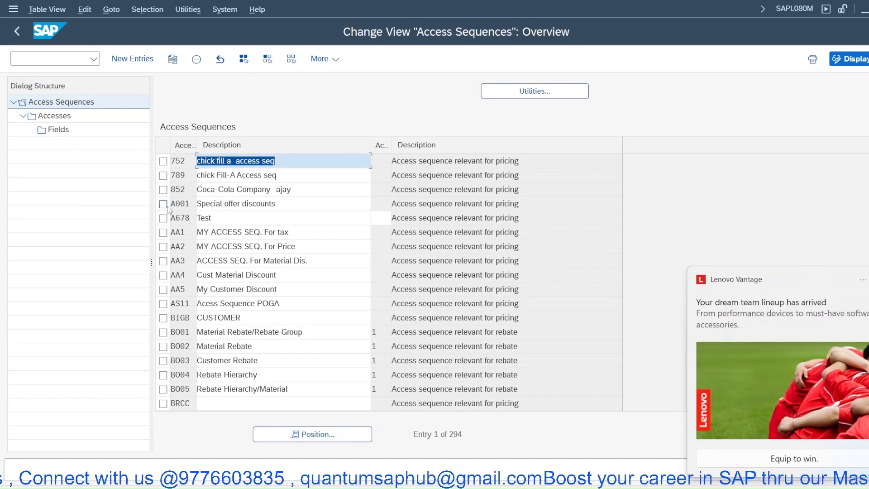
# Step: Create access sequence 853 with the description "AccSeq for CustGrp Disc JPPL" and accept the namespace warning
pyautogui.click(135, 60)
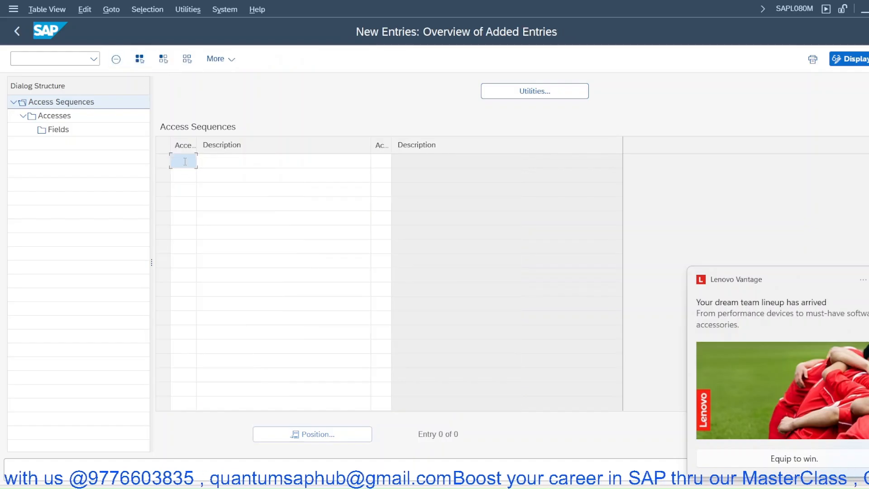
pyautogui.click(205, 162)
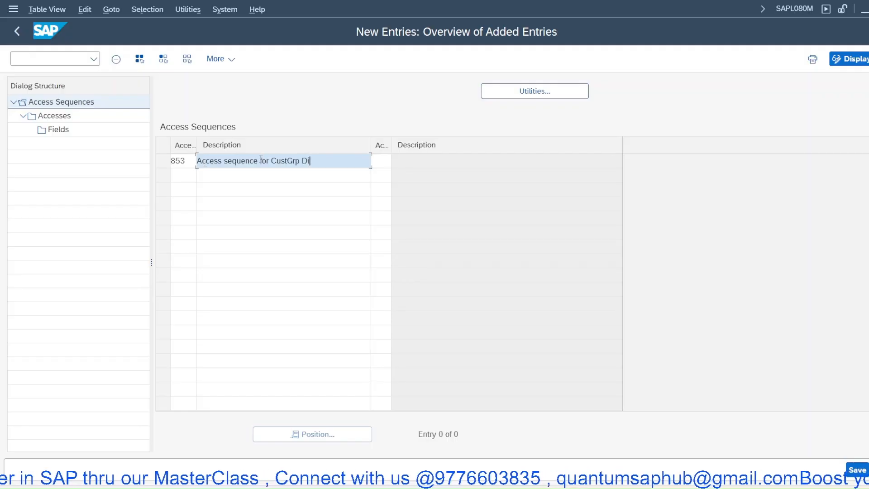
pyautogui.moveTo(258, 160); pyautogui.dragTo(204, 161)
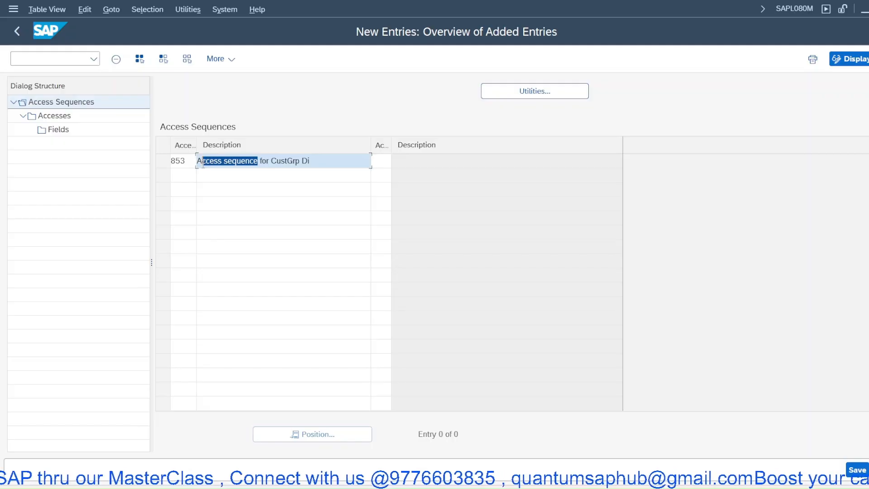
pyautogui.press('BackSpace')
pyautogui.write('ccSeq')
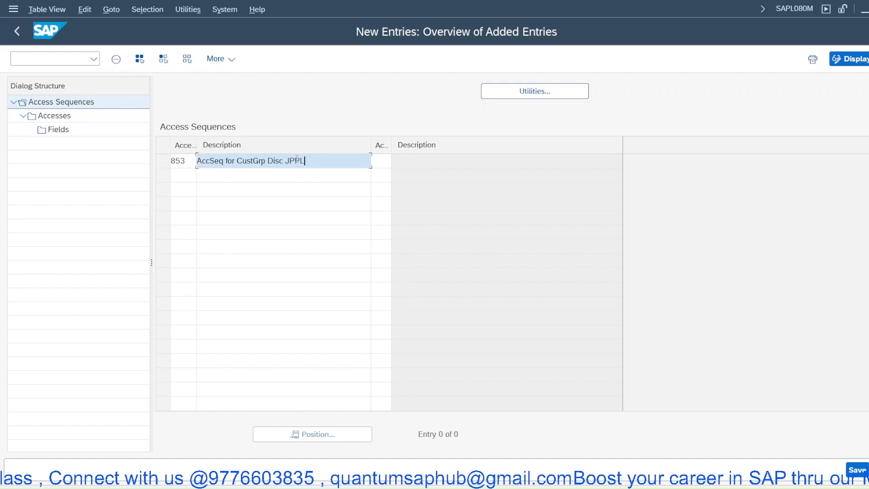
pyautogui.press('Return')
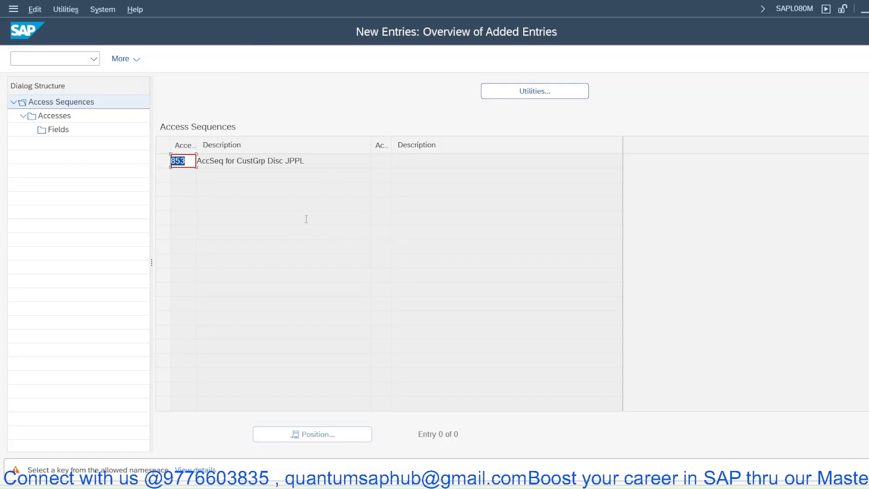
pyautogui.press('Return')
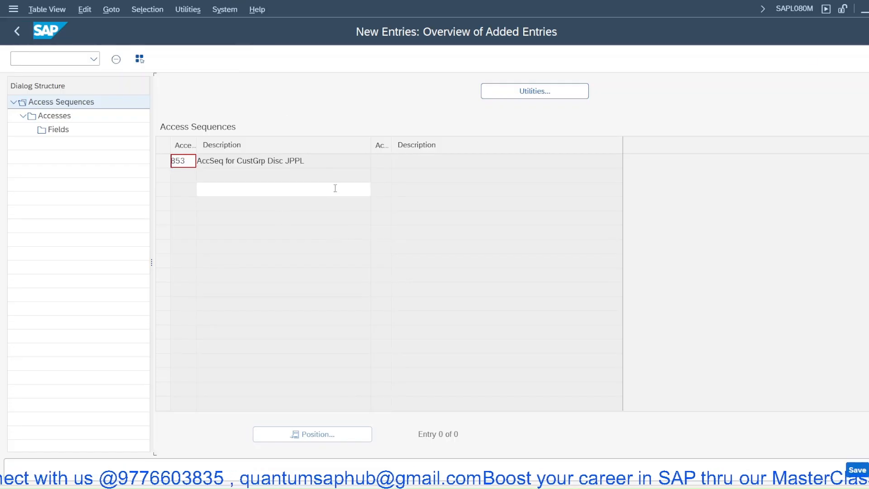
# Step: Set the category of access sequence 853 to "Access sequence relevant for pricing" and review the available categories again
pyautogui.click(380, 159)
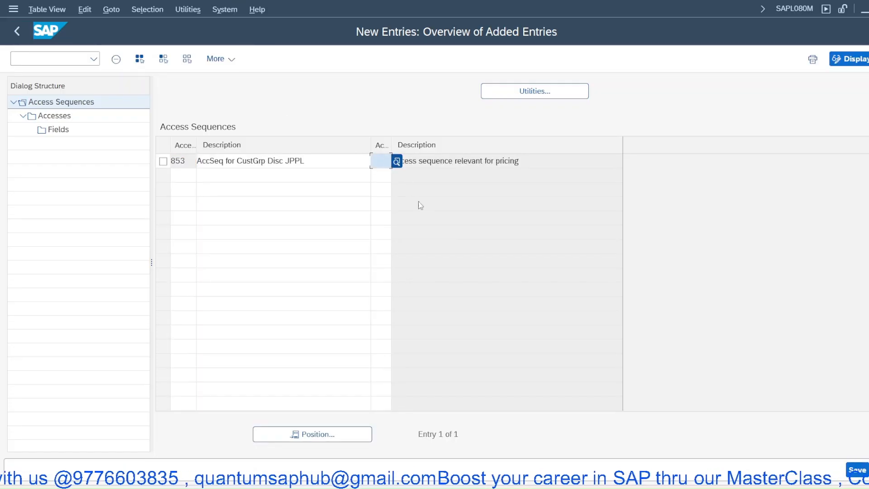
pyautogui.press('F4')
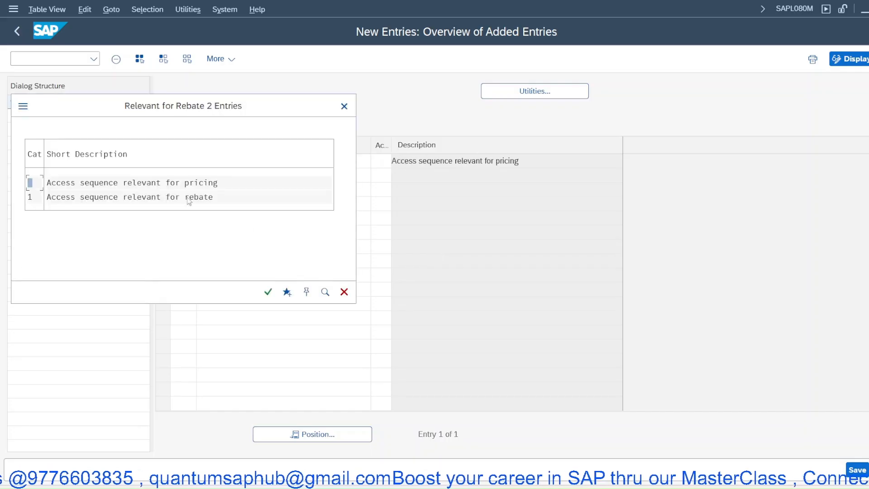
pyautogui.doubleClick(177, 187)
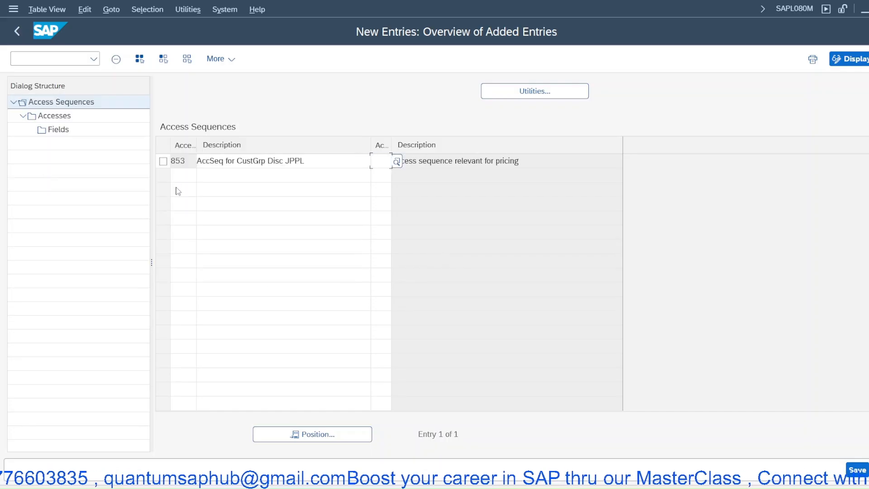
pyautogui.press('Return')
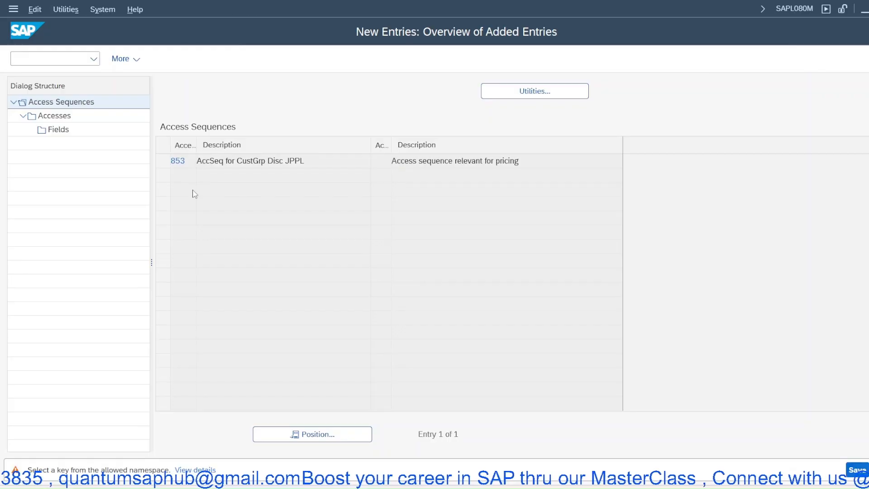
pyautogui.press('Return')
pyautogui.click(375, 163)
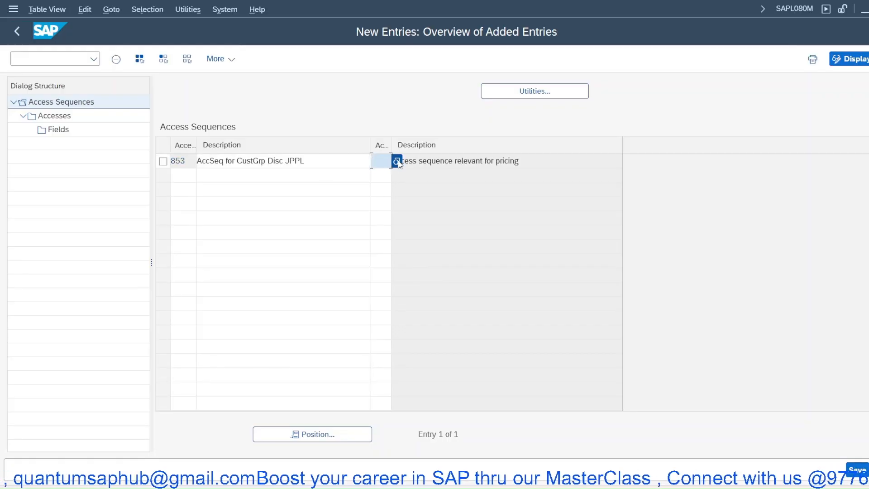
pyautogui.press('F4')
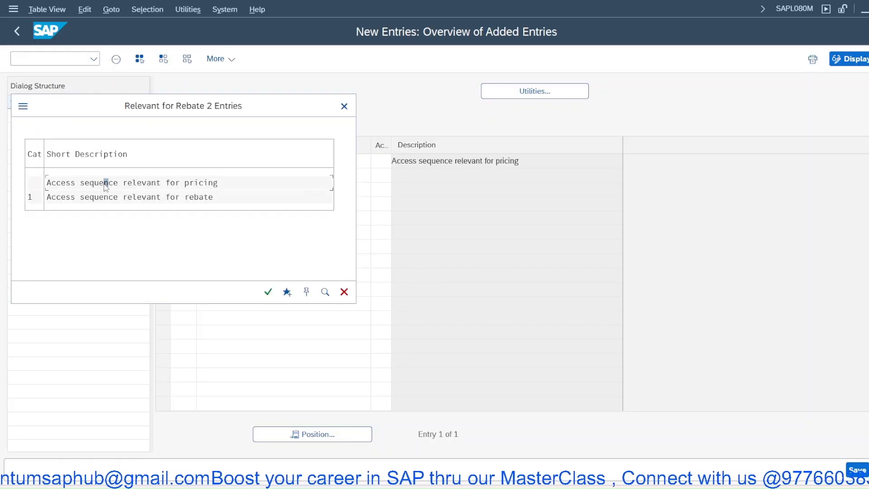
pyautogui.click(344, 106)
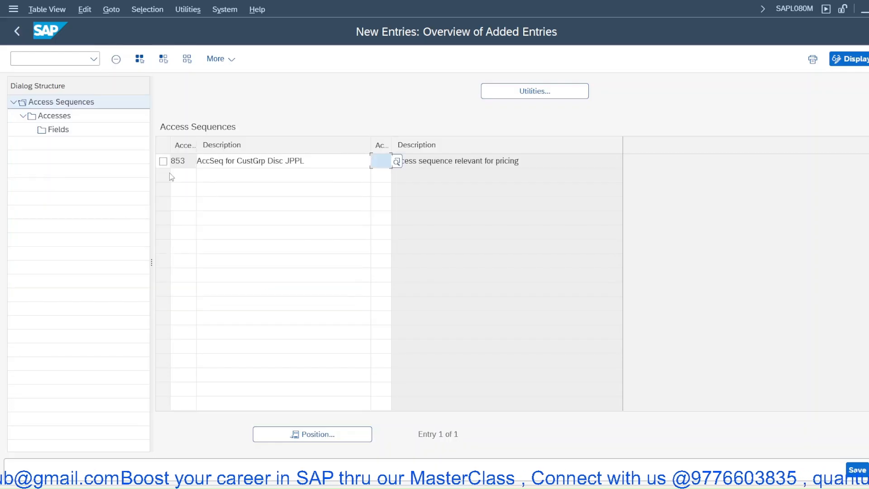
# Step: Add access number 10 with condition table 853 to the accesses of sequence 853 and acknowledge the local development class message
pyautogui.click(163, 162)
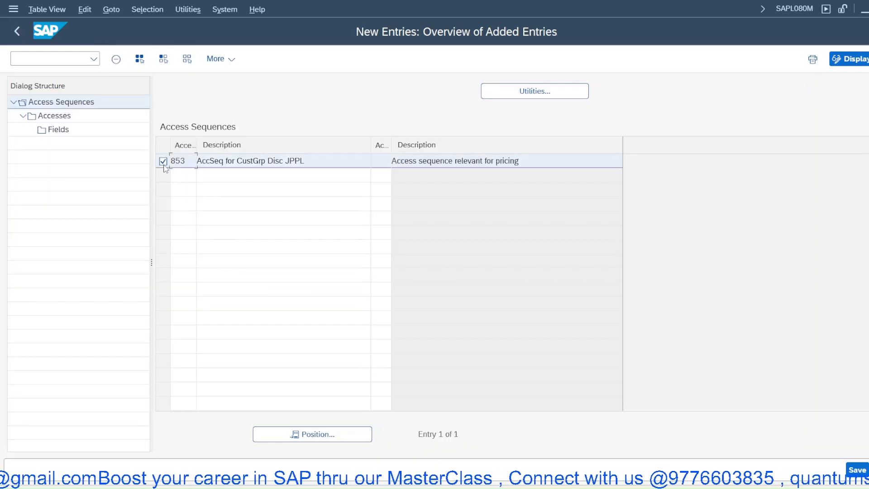
pyautogui.click(62, 119)
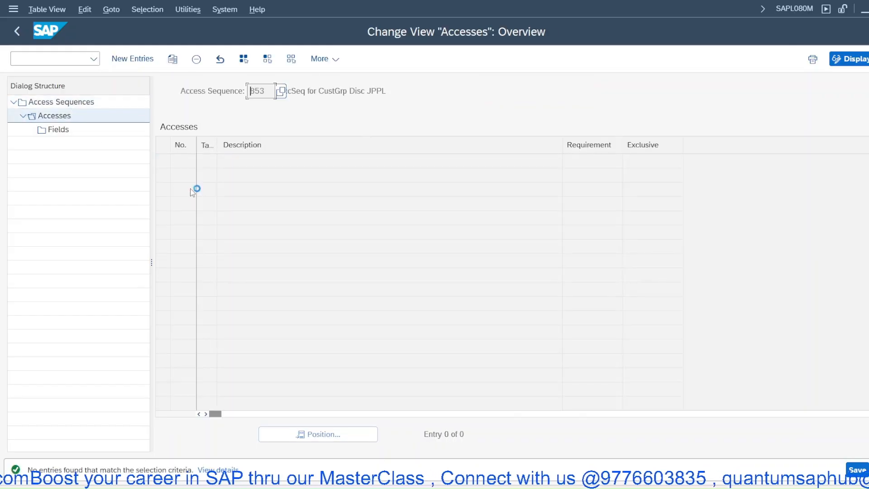
pyautogui.click(133, 59)
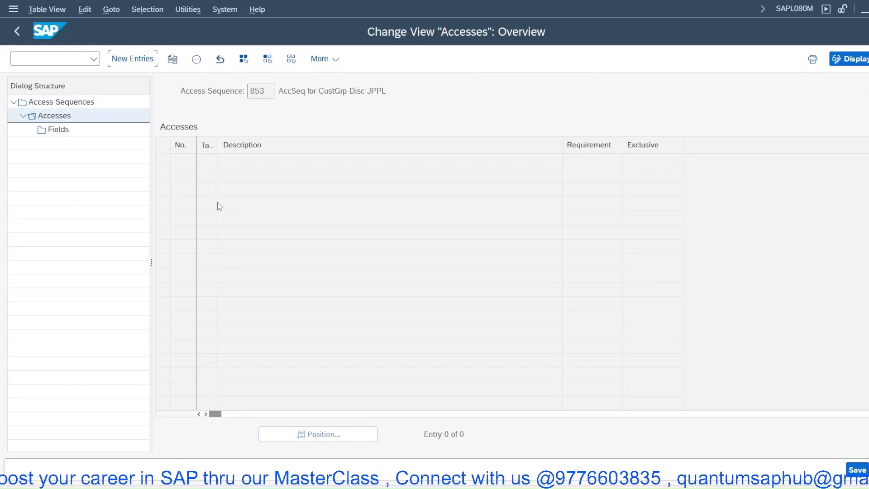
pyautogui.click(204, 160)
pyautogui.write('8')
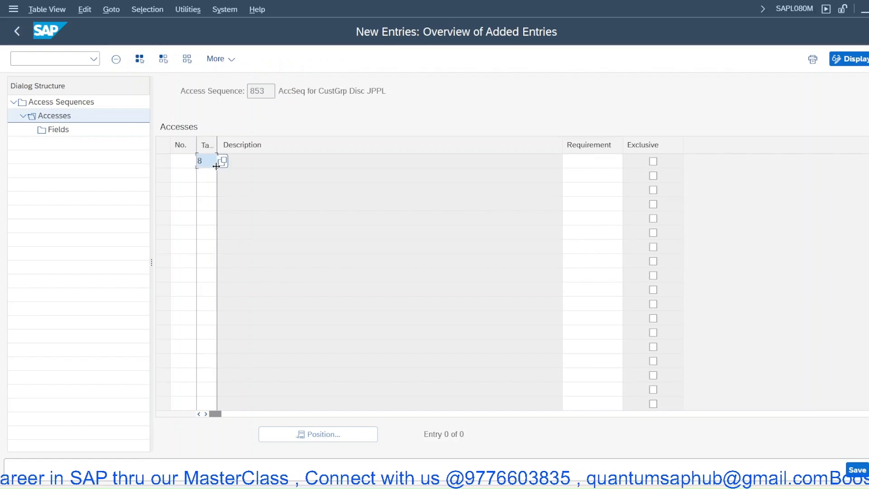
pyautogui.write('53')
pyautogui.click(192, 162)
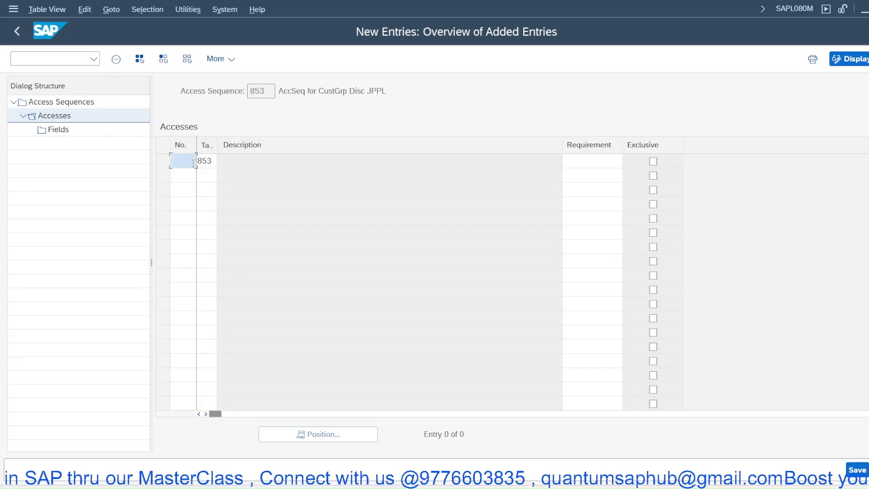
pyautogui.write('10')
pyautogui.press('Return')
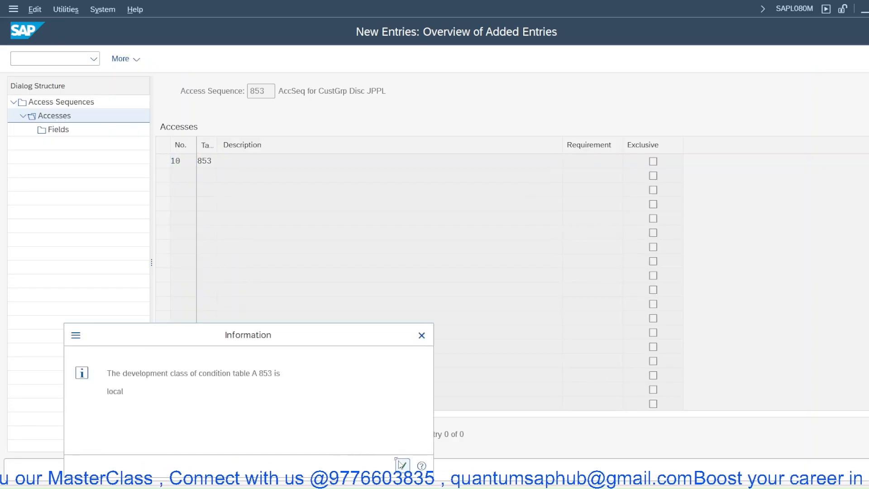
pyautogui.click(402, 465)
pyautogui.press('Return')
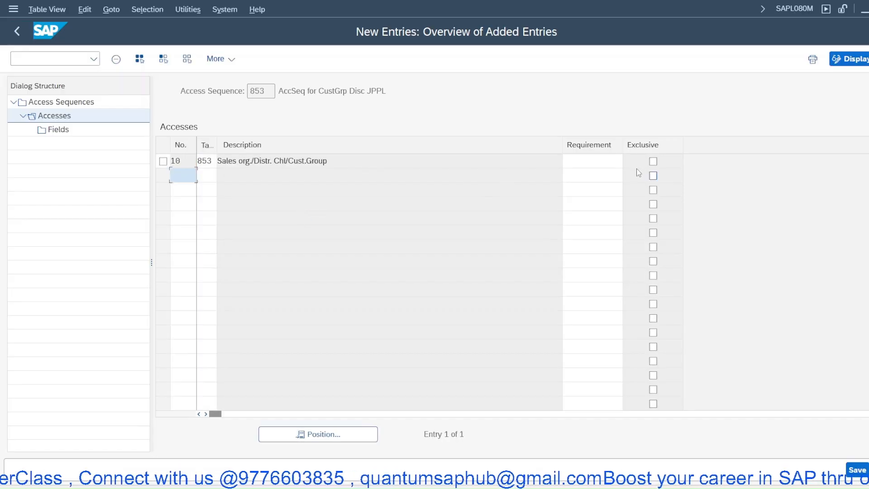
# Step: Mark access 10 of sequence 853 as exclusive and save the entry
pyautogui.click(653, 162)
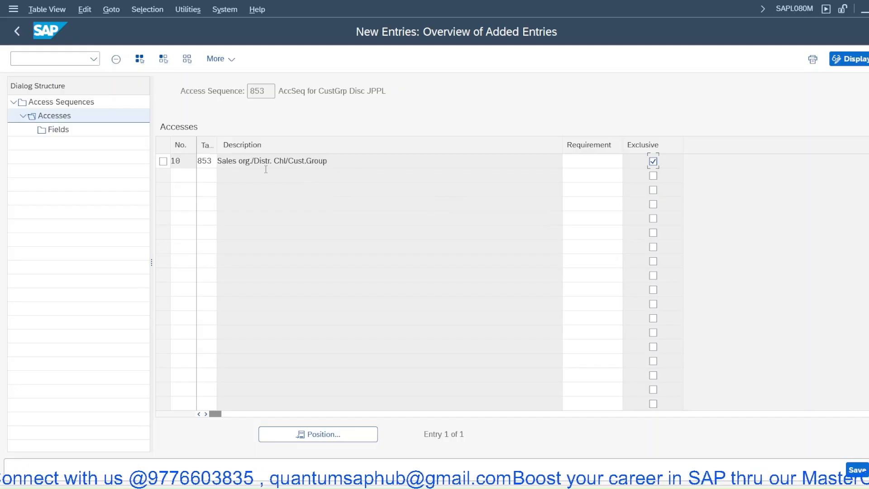
pyautogui.moveTo(318, 91); pyautogui.dragTo(364, 91)
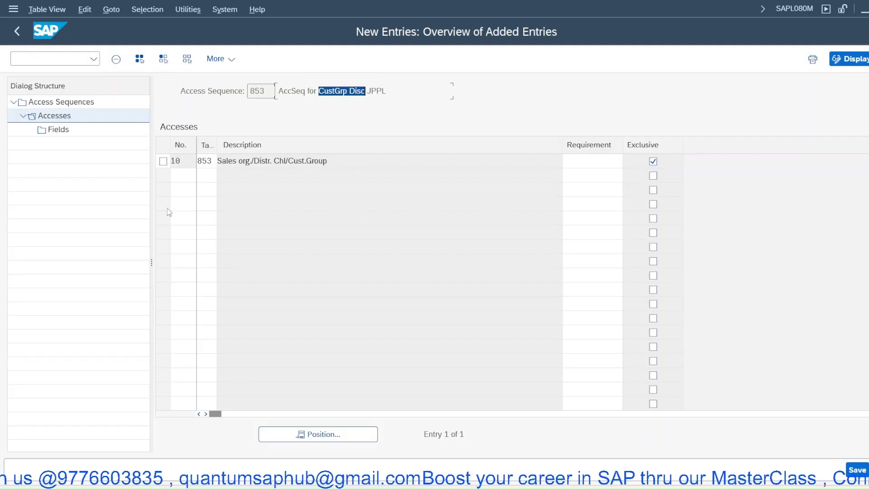
pyautogui.click(857, 471)
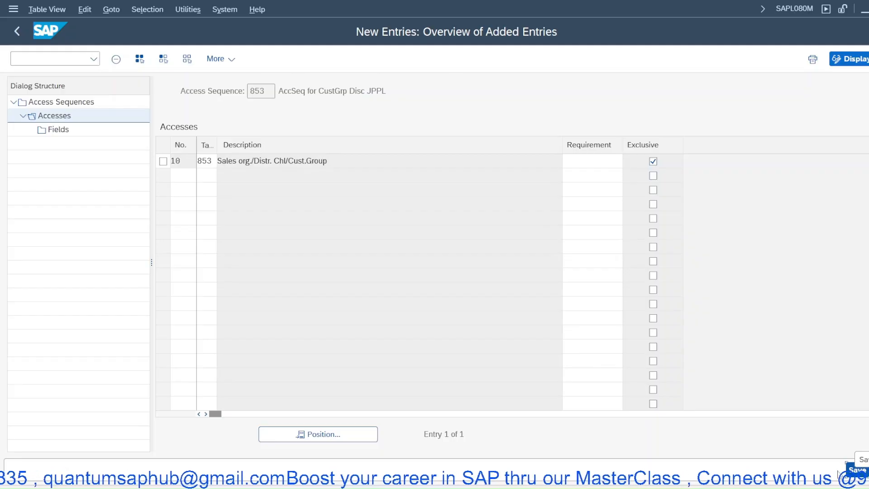
# Step: Open the fields of access 10 in access sequence 853, acknowledge the local development class message, and save
pyautogui.click(163, 161)
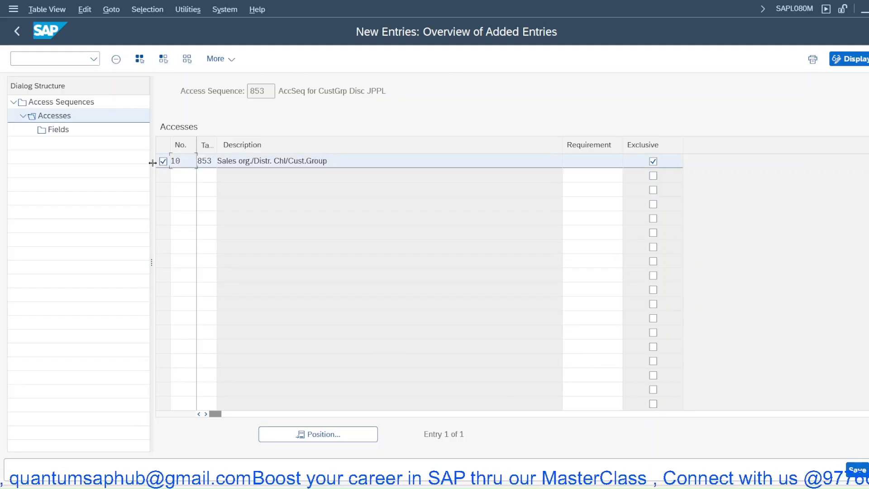
pyautogui.doubleClick(58, 130)
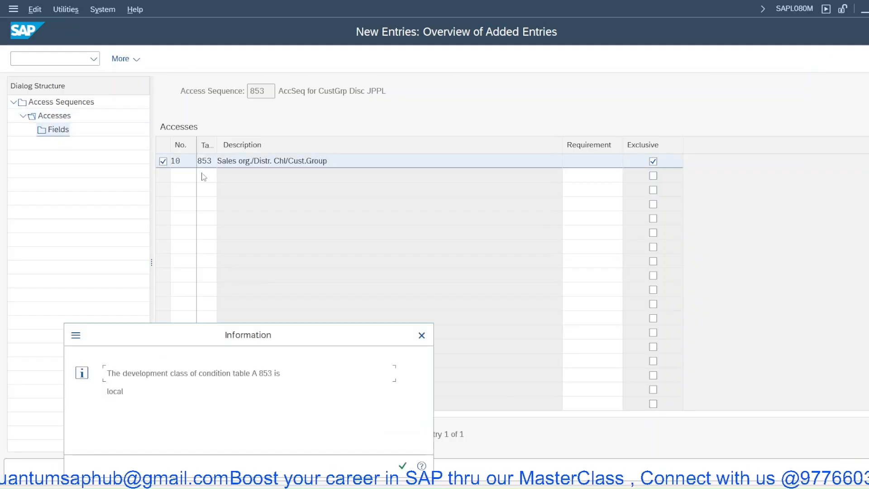
pyautogui.click(402, 466)
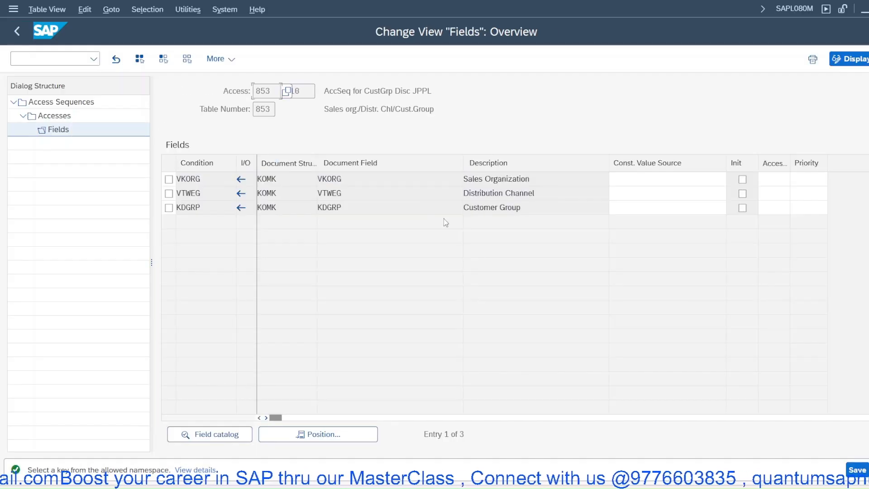
pyautogui.click(857, 470)
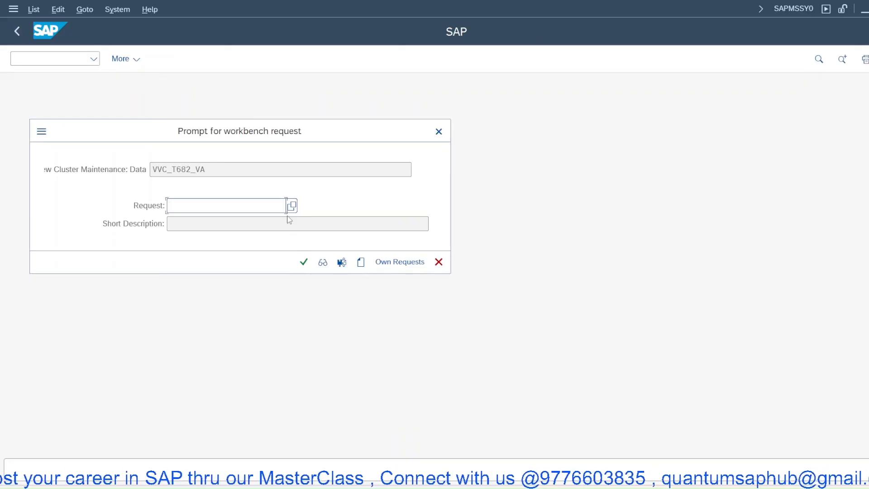
# Step: Check the list of existing workbench requests and close it without choosing one
pyautogui.click(292, 205)
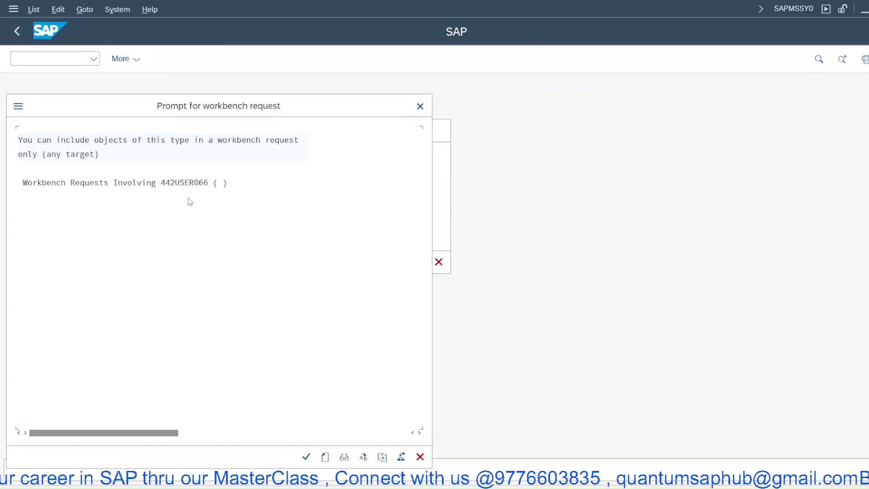
pyautogui.click(186, 183)
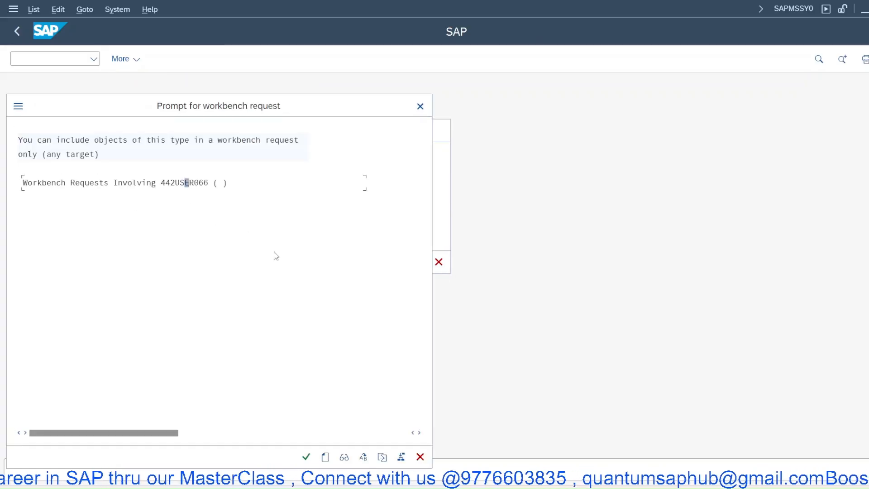
pyautogui.click(420, 106)
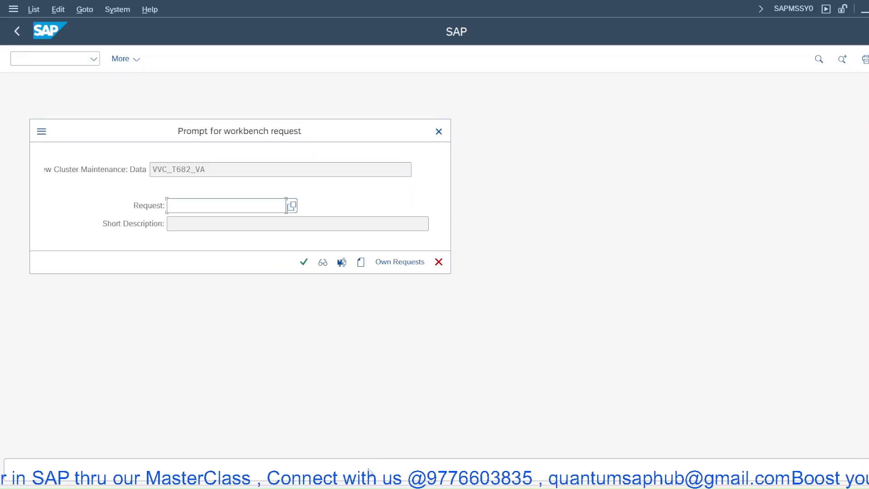
# Step: Create a workbench request with the short description "WB Req - JPPL Pricing" and save the access sequence data in it
pyautogui.click(362, 264)
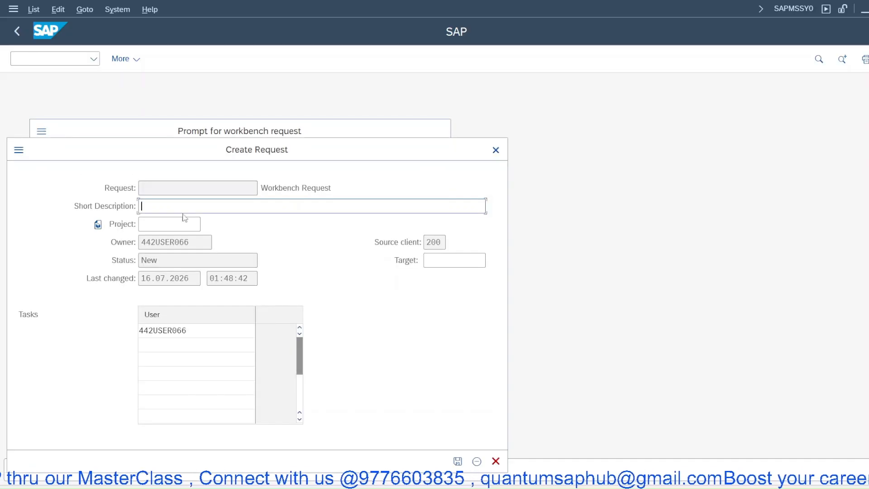
pyautogui.write('WB ')
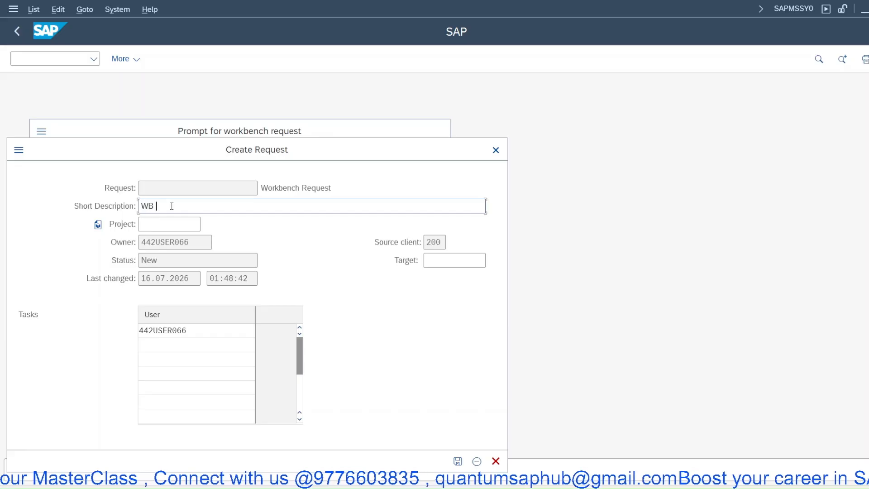
pyautogui.write('Req ')
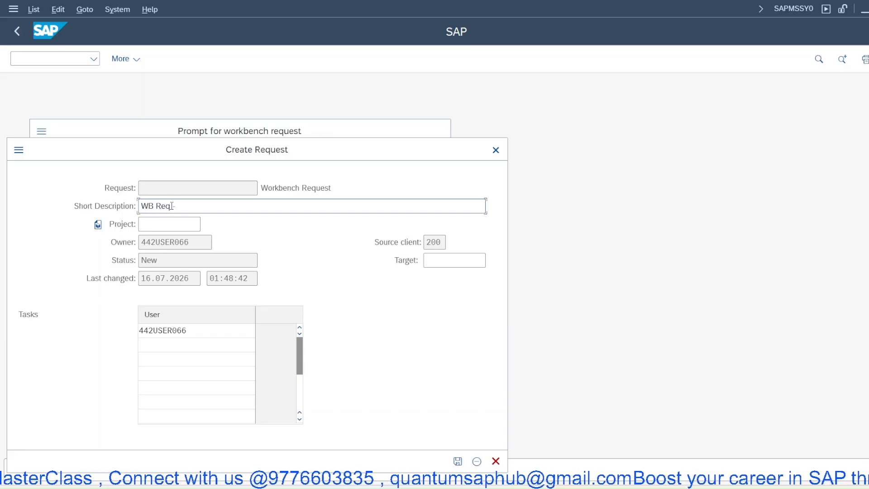
pyautogui.write('- JPPL P')
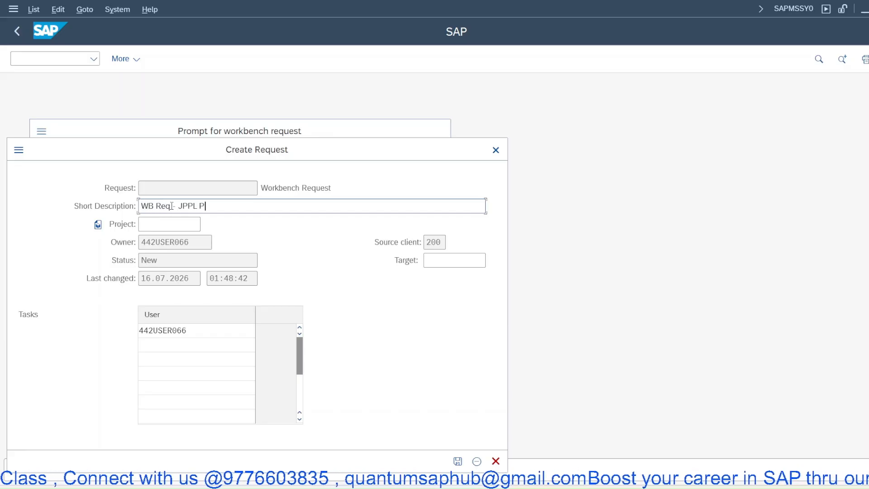
pyautogui.write('ricing')
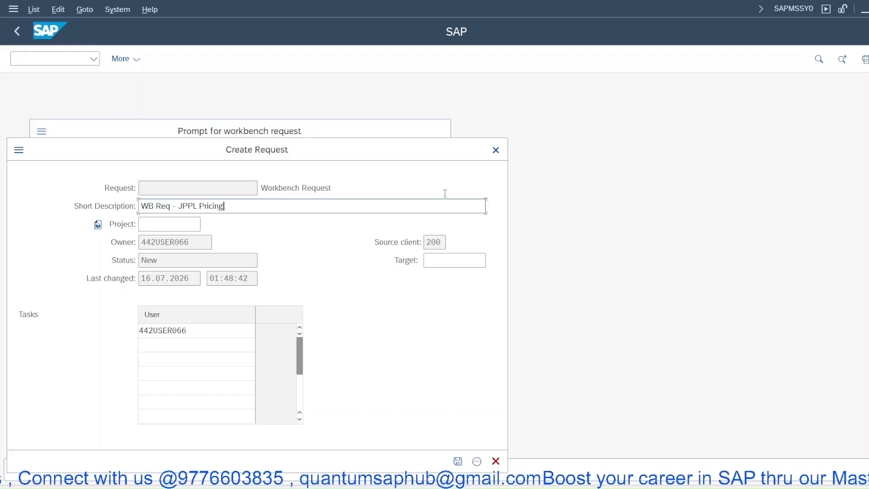
pyautogui.click(457, 461)
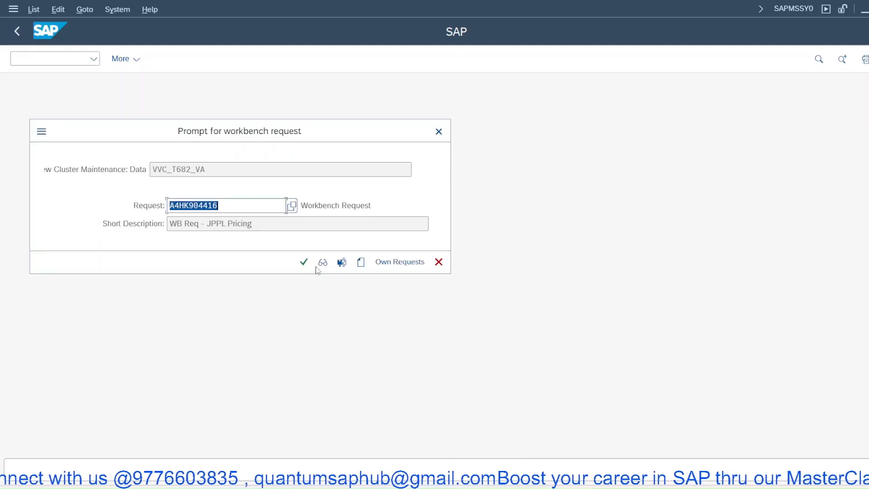
pyautogui.click(305, 262)
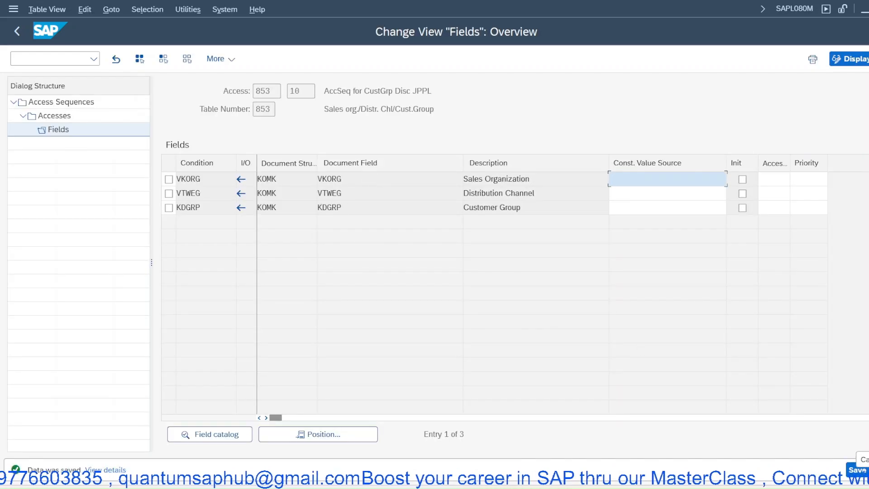
# Step: Return from the fields of access 10 to the access sequences overview
pyautogui.press('F12')
pyautogui.press('F3')
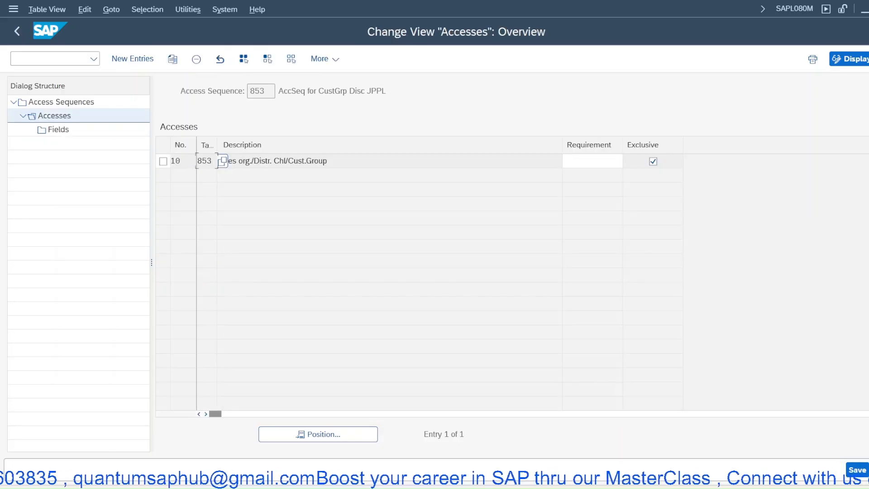
pyautogui.press('F3')
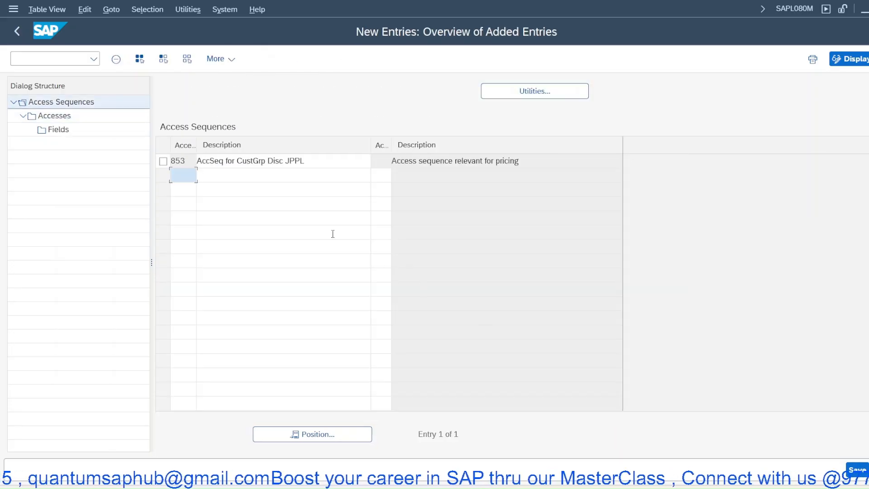
# Step: Open the SAP Reference IMG in another session and expand Sales and Distribution > Basic Functions > Pricing > Pricing Control
pyautogui.click(864, 10)
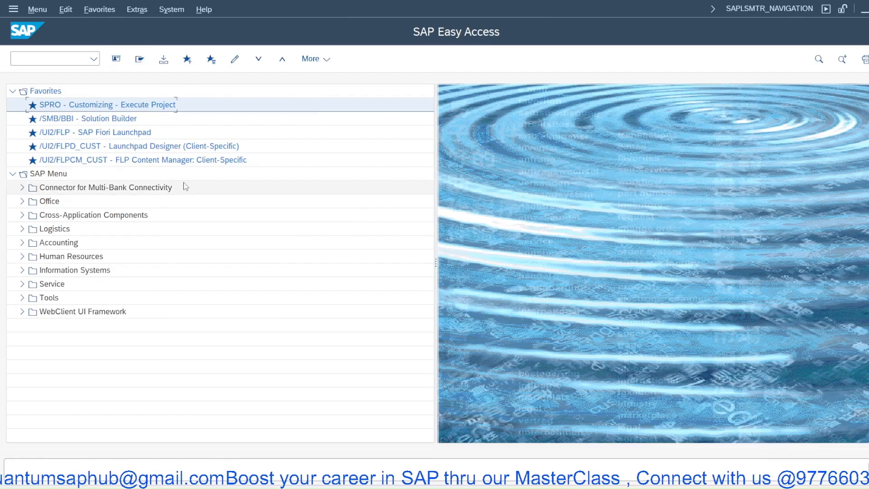
pyautogui.doubleClick(57, 106)
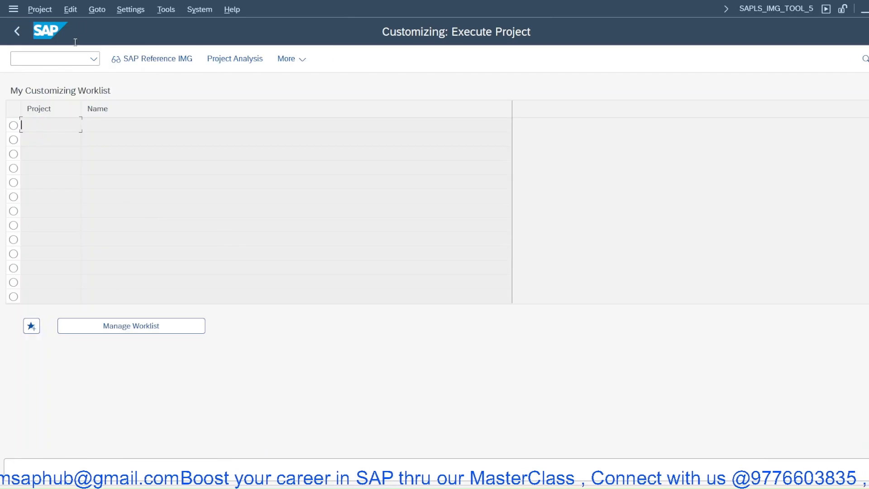
pyautogui.click(150, 57)
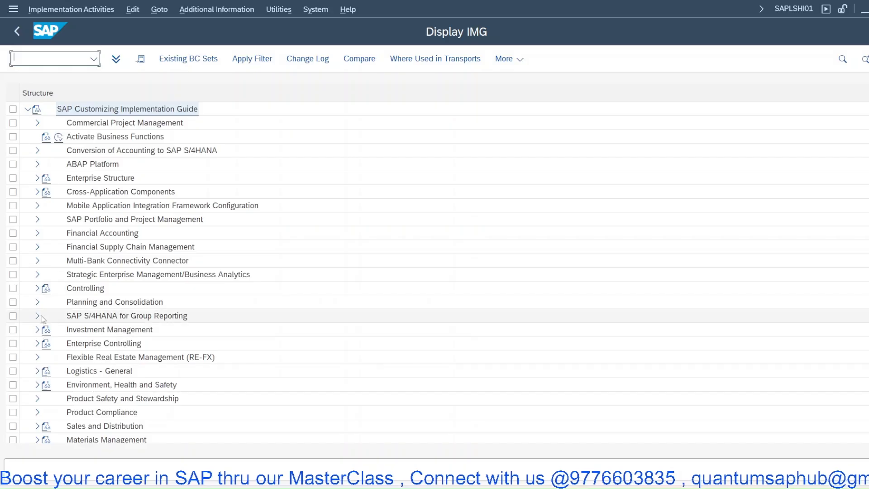
pyautogui.click(38, 426)
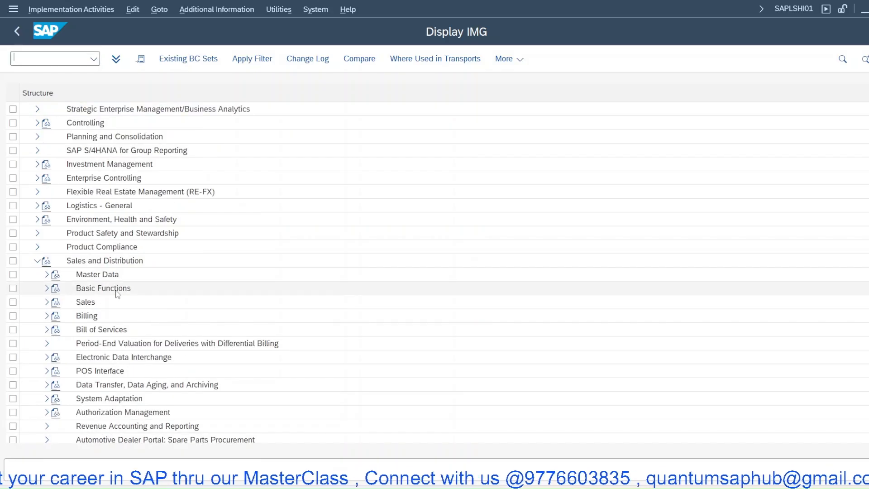
pyautogui.click(47, 247)
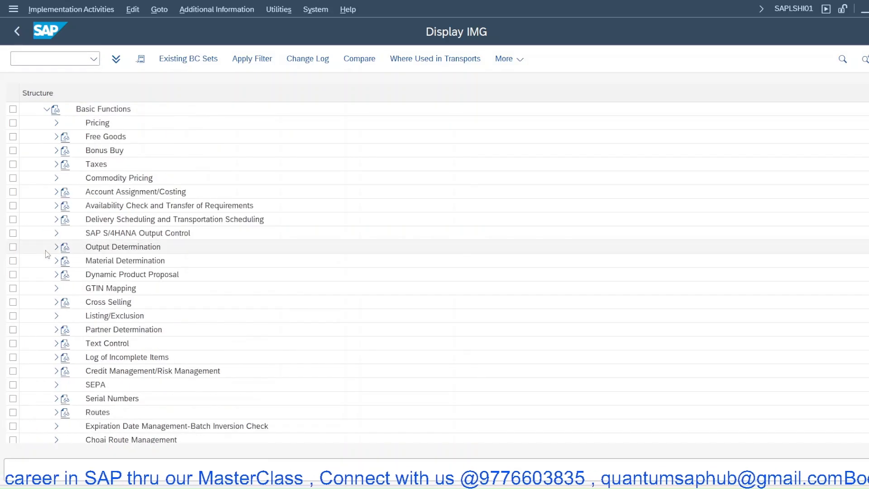
pyautogui.click(56, 123)
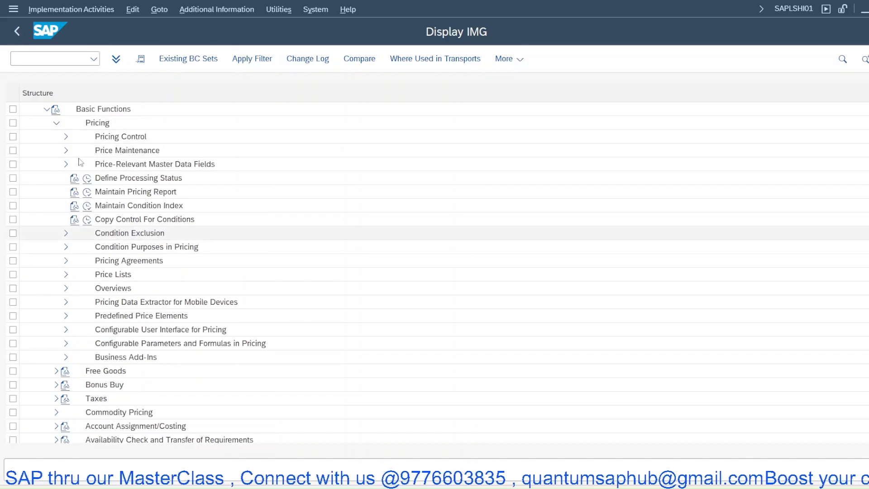
pyautogui.click(65, 136)
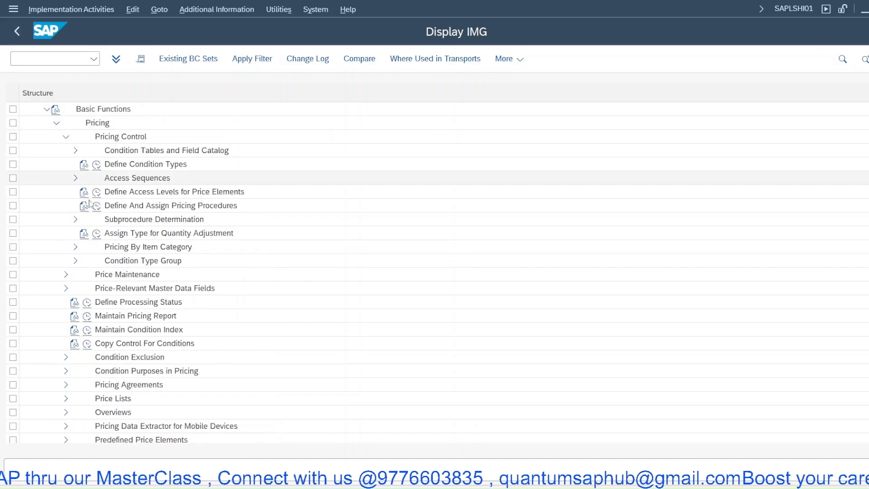
# Step: Try to open Set Condition Types for Pricing in Sales under Define Condition Types, and close the activity selection
pyautogui.click(96, 164)
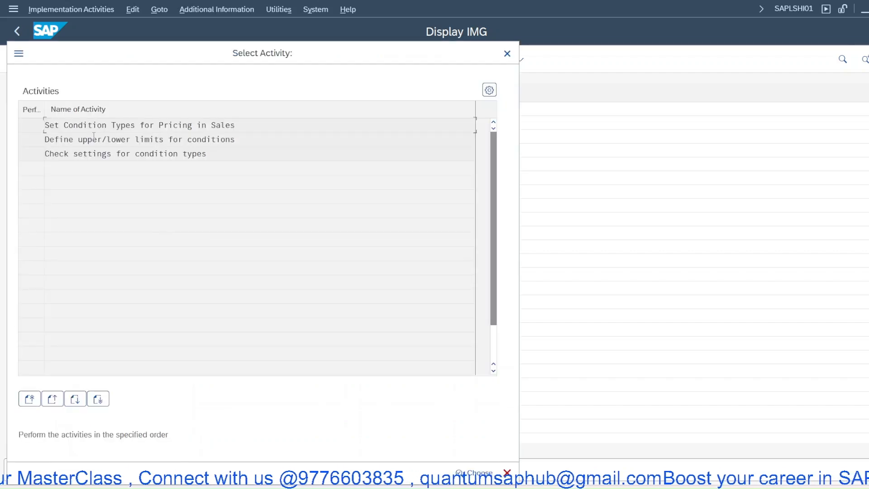
pyautogui.doubleClick(96, 129)
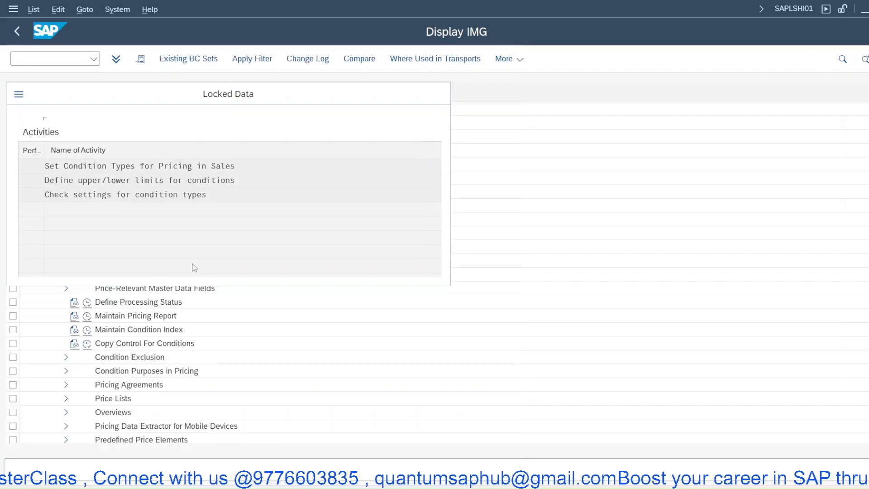
pyautogui.click(181, 258)
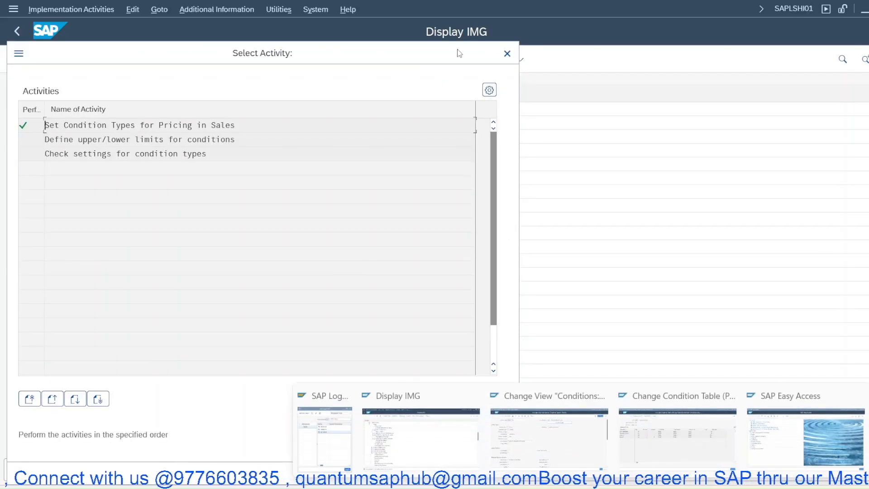
pyautogui.click(507, 53)
# Step: Switch to the session showing condition type PR00 and return to the condition types overview
pyautogui.moveTo(535, 462)
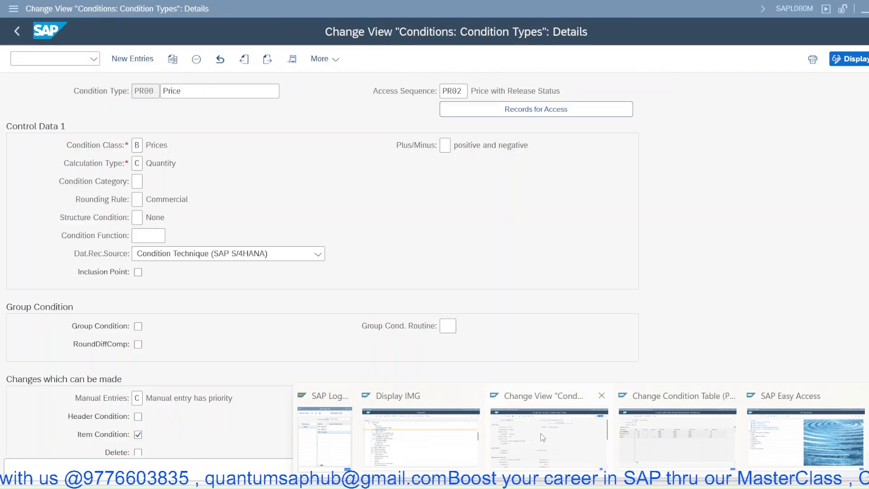
pyautogui.click(540, 433)
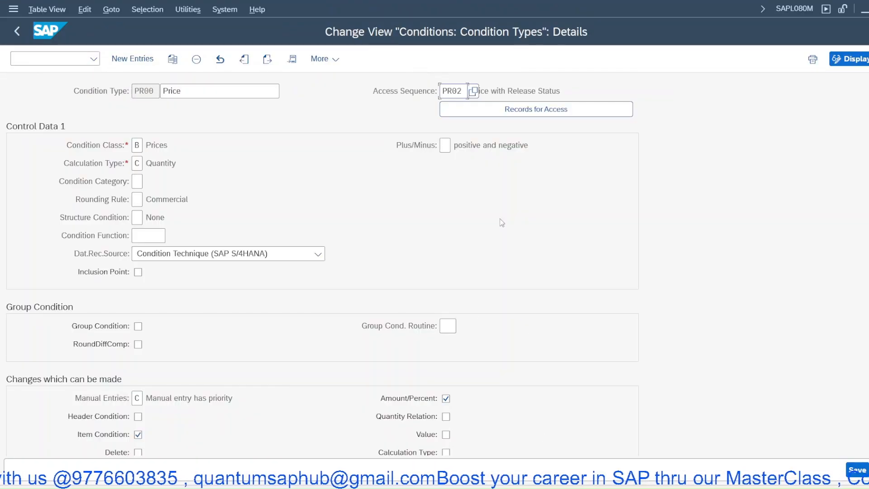
pyautogui.rightClick(386, 175)
pyautogui.click(410, 202)
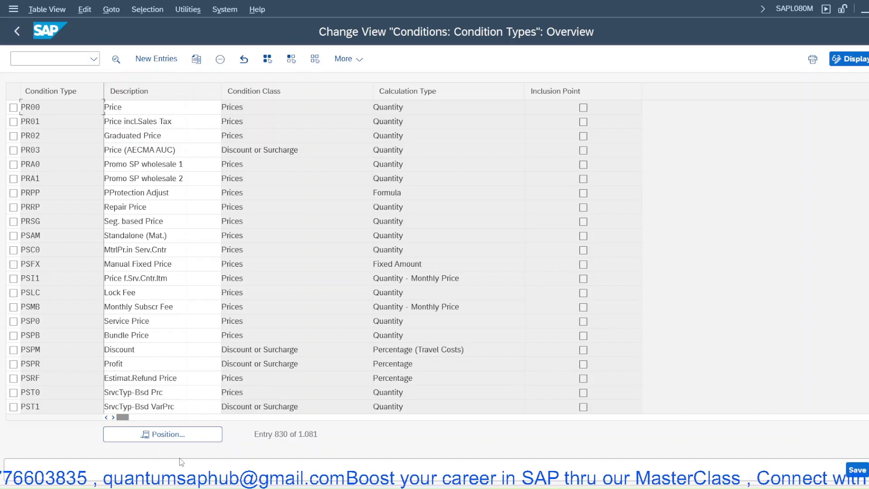
# Step: Position the condition types list at K005
pyautogui.click(179, 437)
pyautogui.write('K')
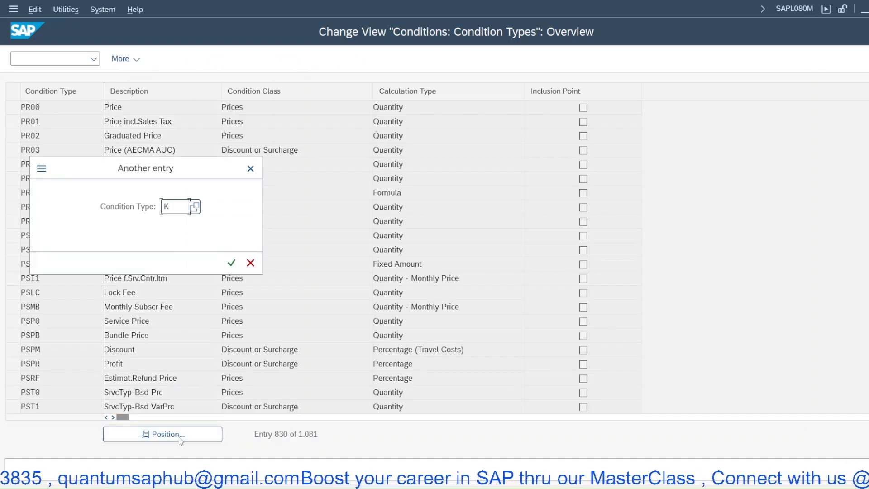
pyautogui.write('005')
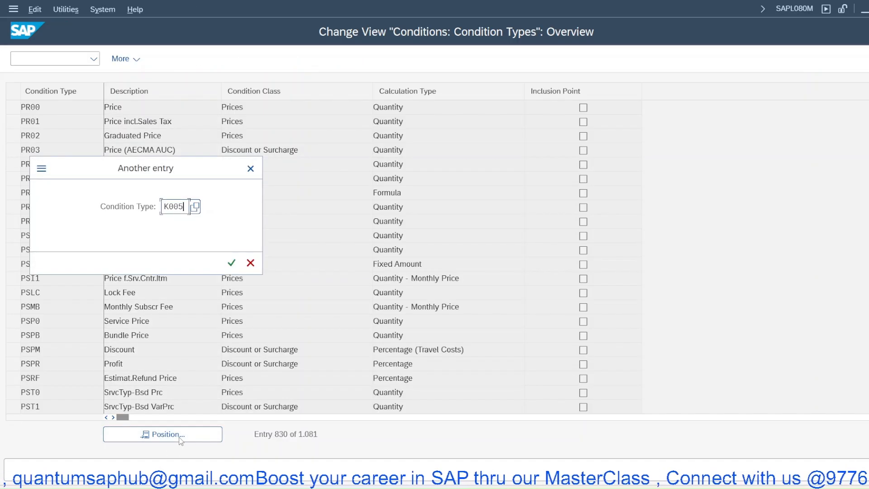
pyautogui.press('Return')
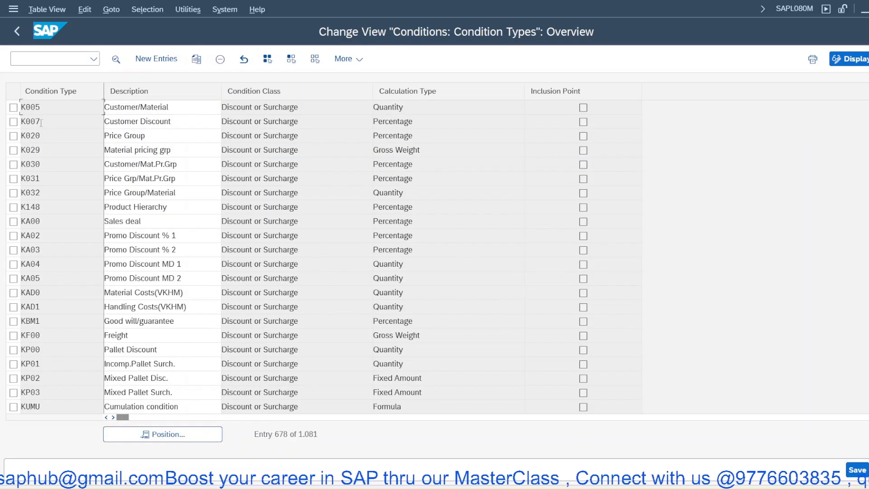
# Step: Copy the Customer Discount condition type K007 as JK07 with the description Customer GrpDiscount
pyautogui.doubleClick(55, 127)
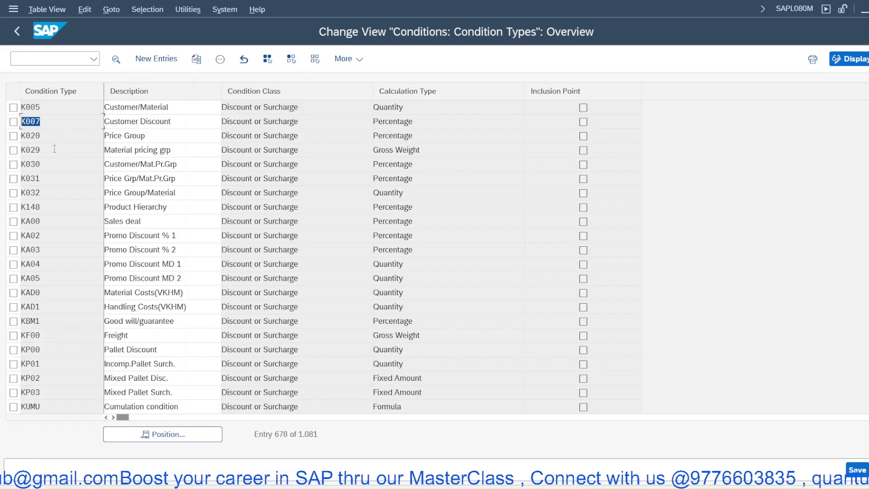
pyautogui.click(92, 147)
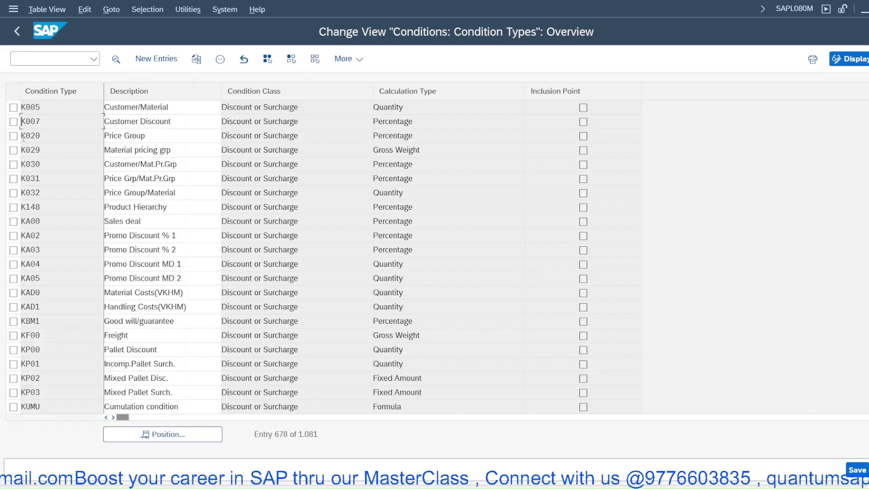
pyautogui.click(13, 136)
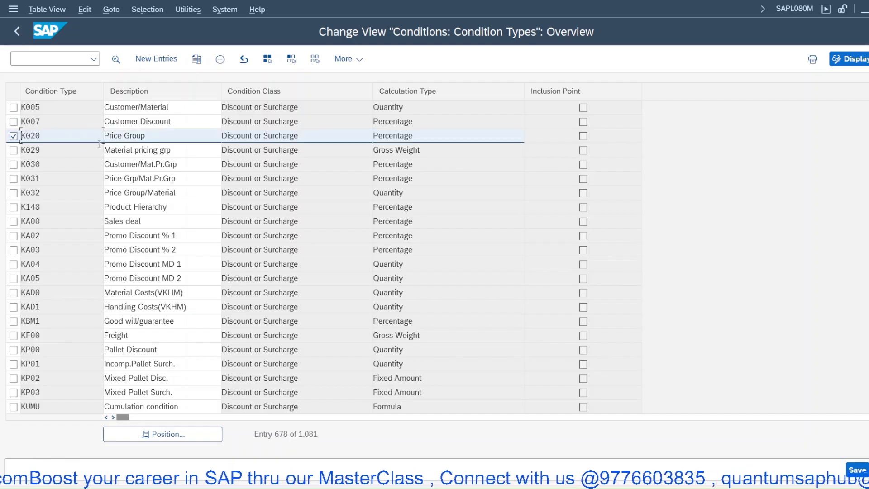
pyautogui.click(14, 136)
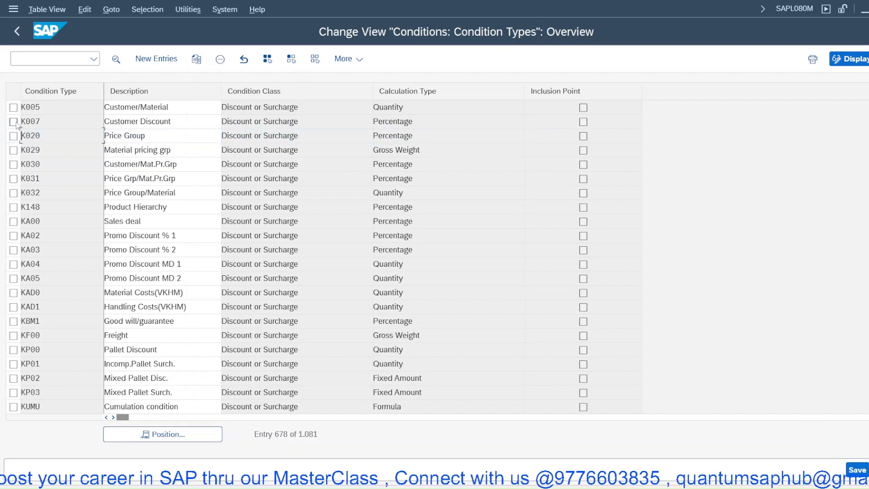
pyautogui.click(14, 121)
pyautogui.click(196, 60)
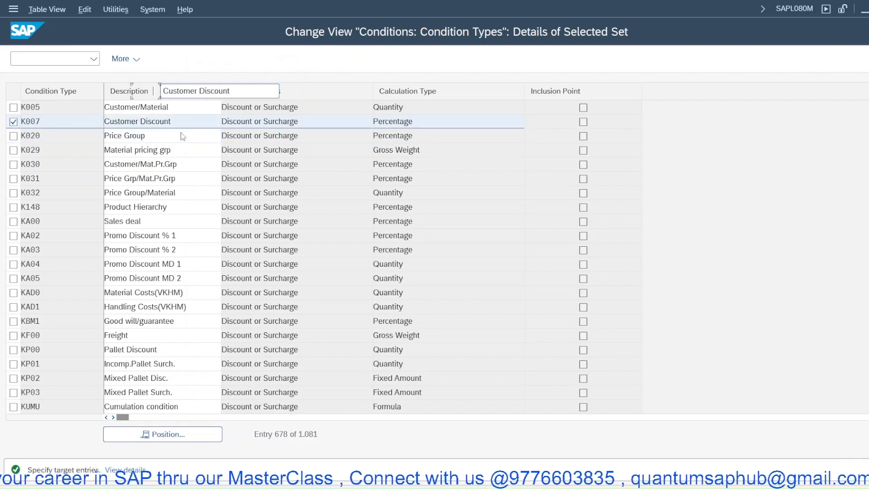
pyautogui.click(134, 91)
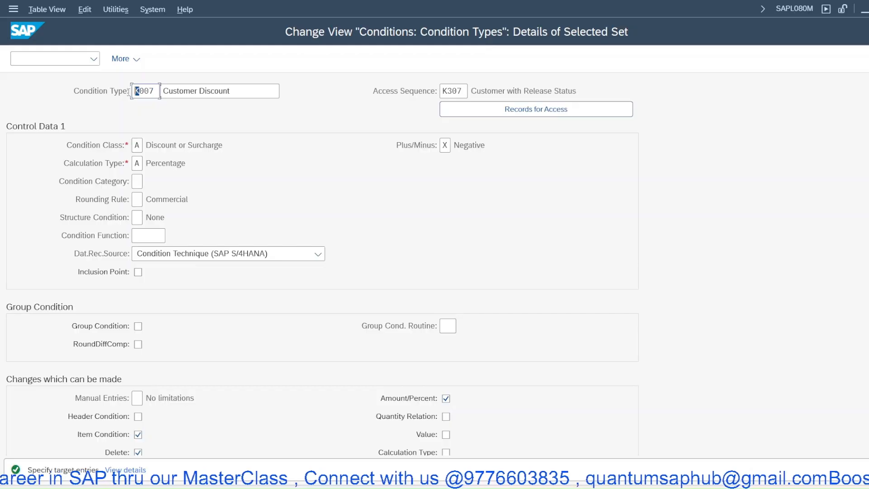
pyautogui.write('J')
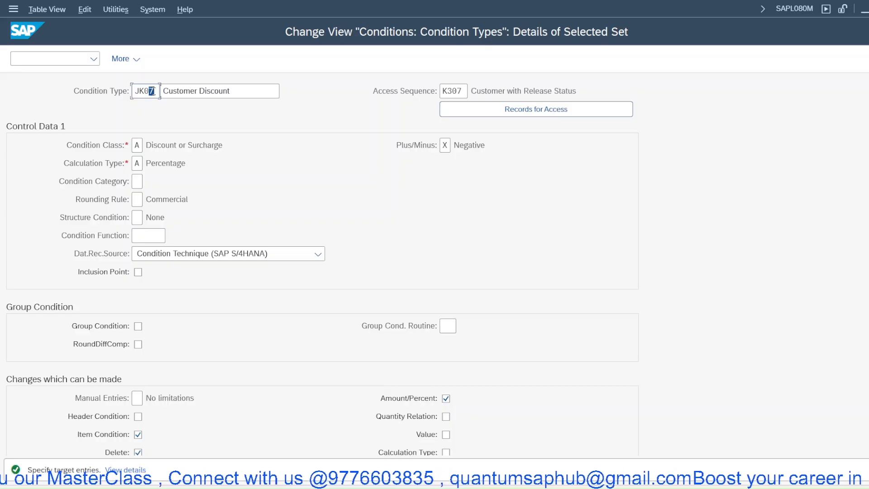
pyautogui.click(200, 92)
pyautogui.write('Grp')
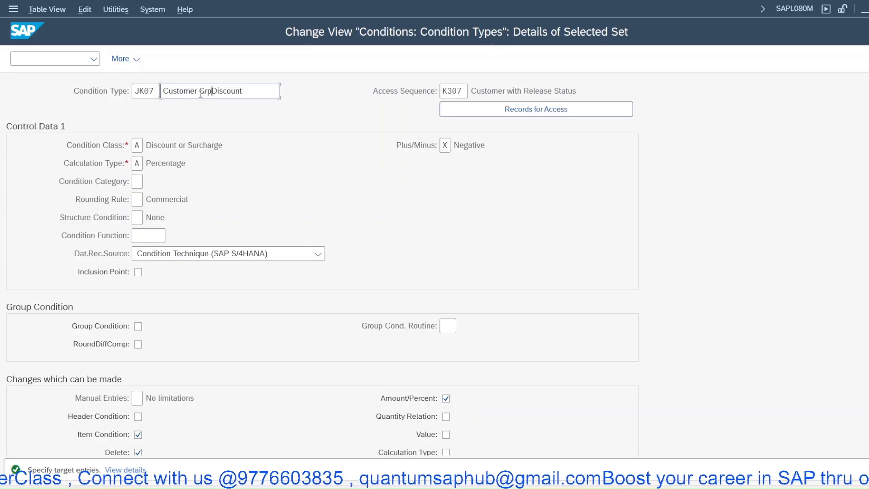
# Step: Assign access sequence 853 to condition type JK07 and save the copied entry in the JP Company Setup customizing request
pyautogui.click(450, 92)
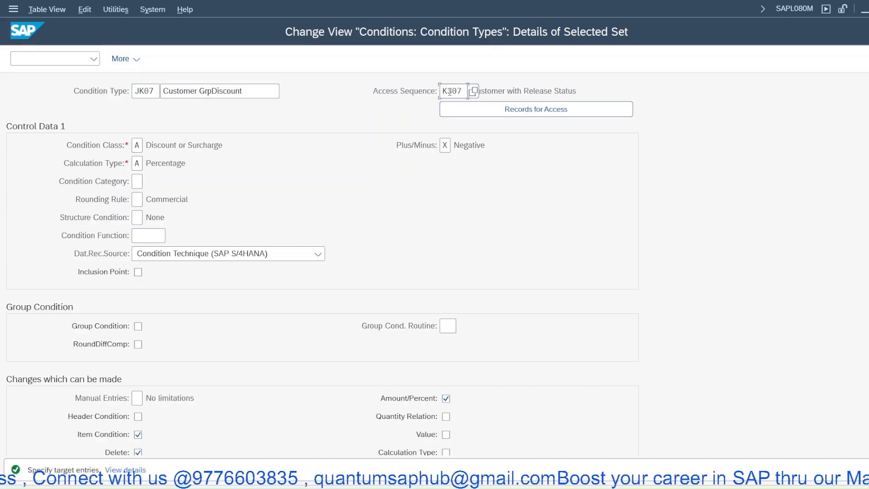
pyautogui.click(472, 91)
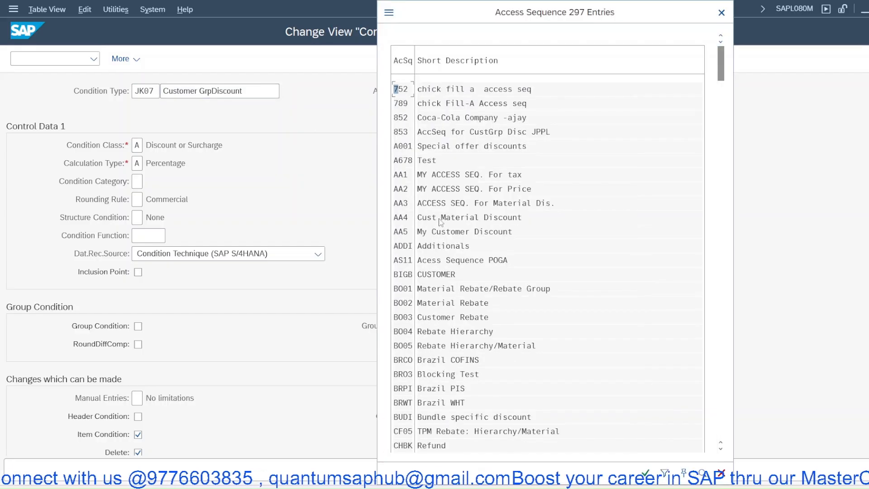
pyautogui.doubleClick(405, 132)
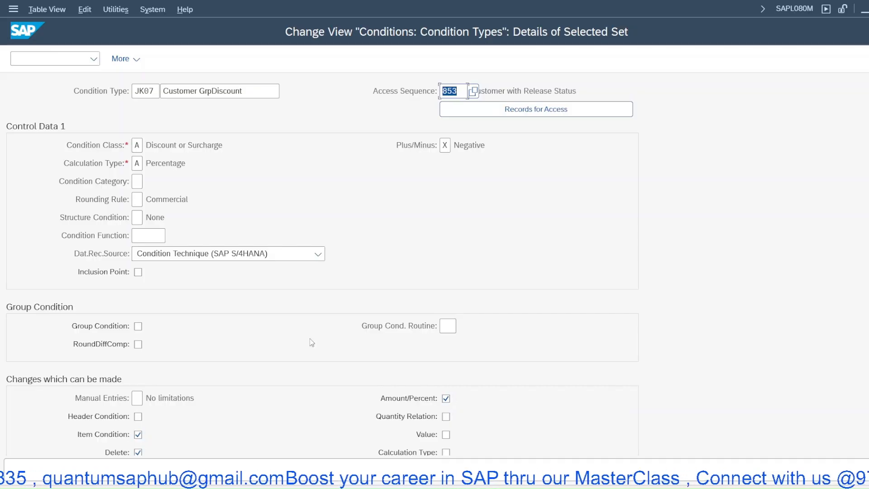
pyautogui.scroll(-5, 310, 339)
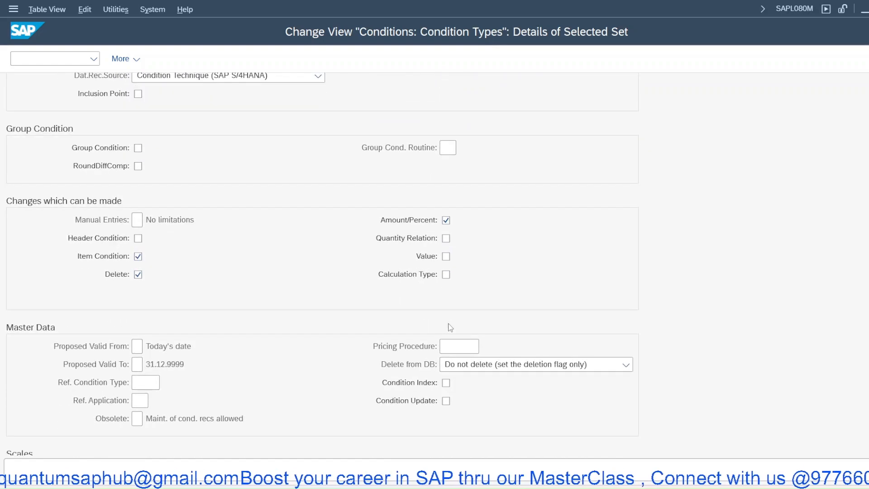
pyautogui.click(867, 470)
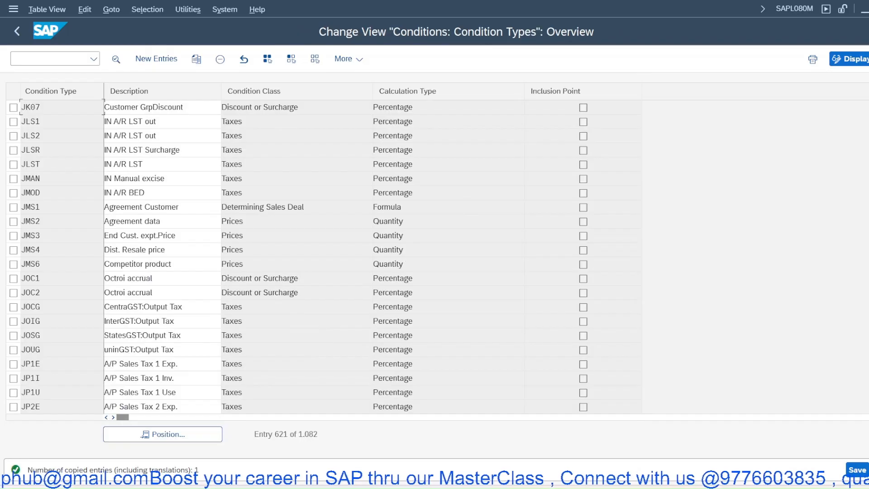
pyautogui.click(856, 470)
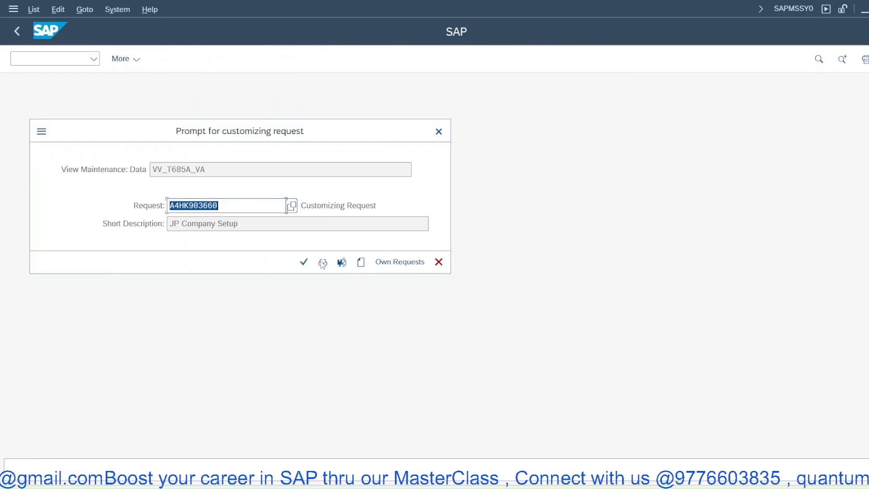
pyautogui.click(303, 262)
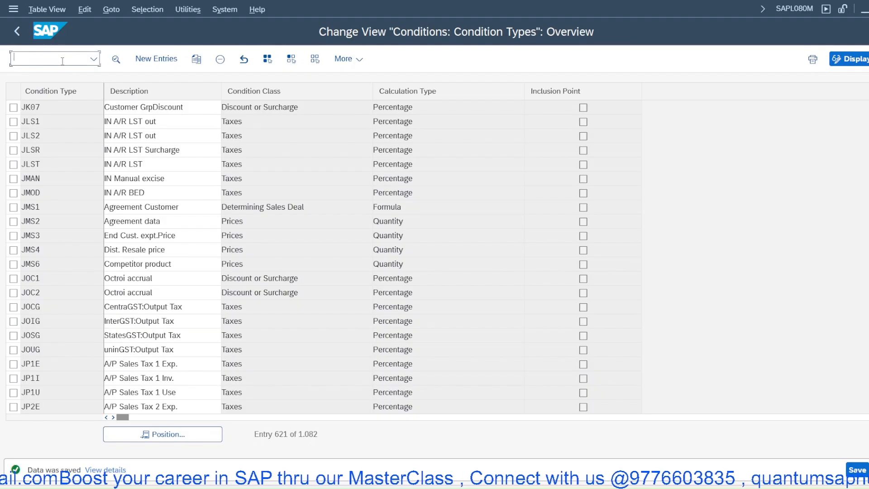
# Step: Go to the pricing procedures maintenance with transaction V/08
pyautogui.write('/n')
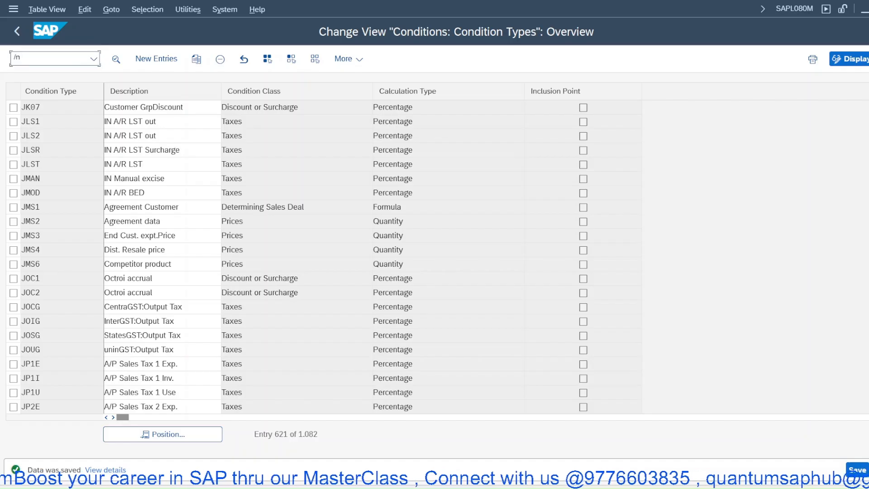
pyautogui.write('v/')
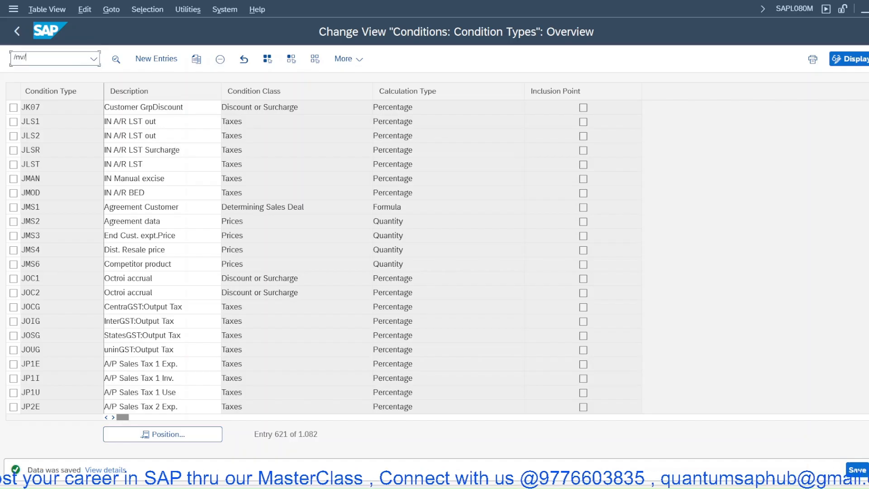
pyautogui.write('08')
pyautogui.press('Return')
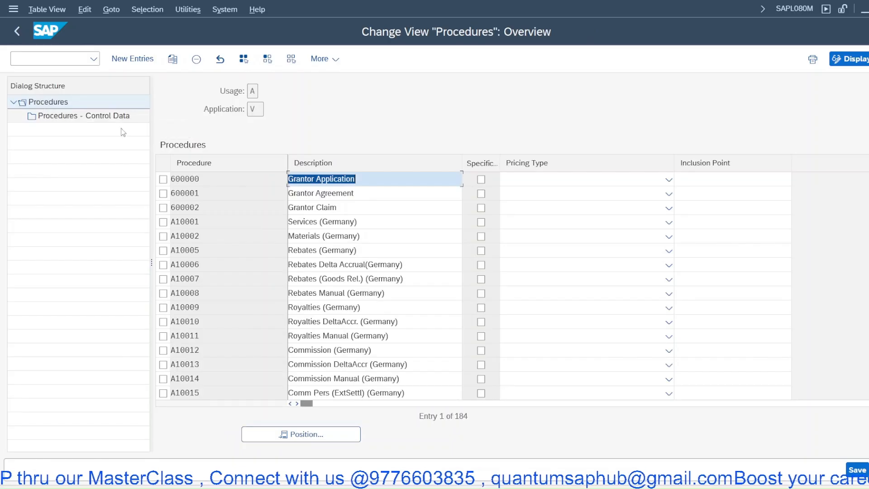
# Step: Position the procedures list at JR and open the control data of pricing procedure JRVAA1
pyautogui.click(298, 433)
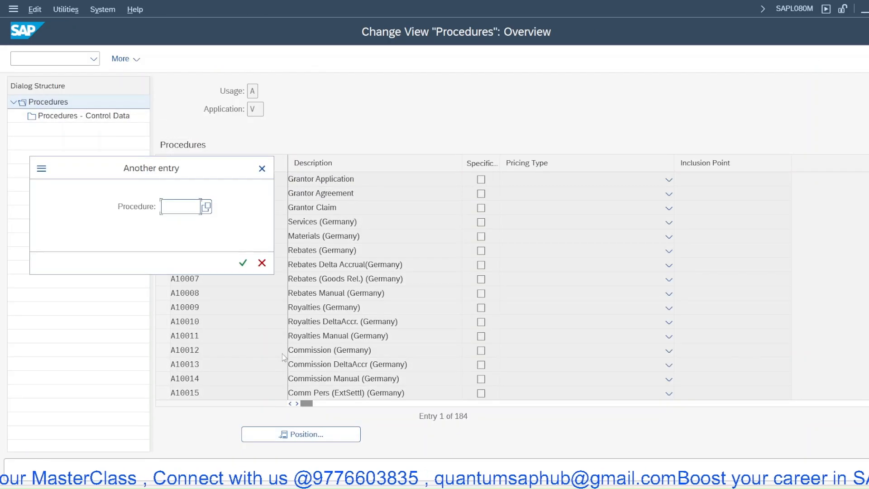
pyautogui.write('JR')
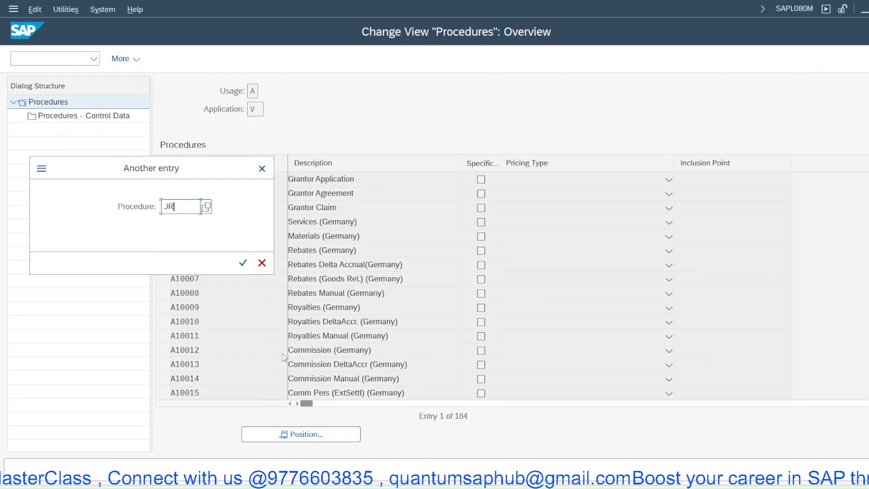
pyautogui.press('Return')
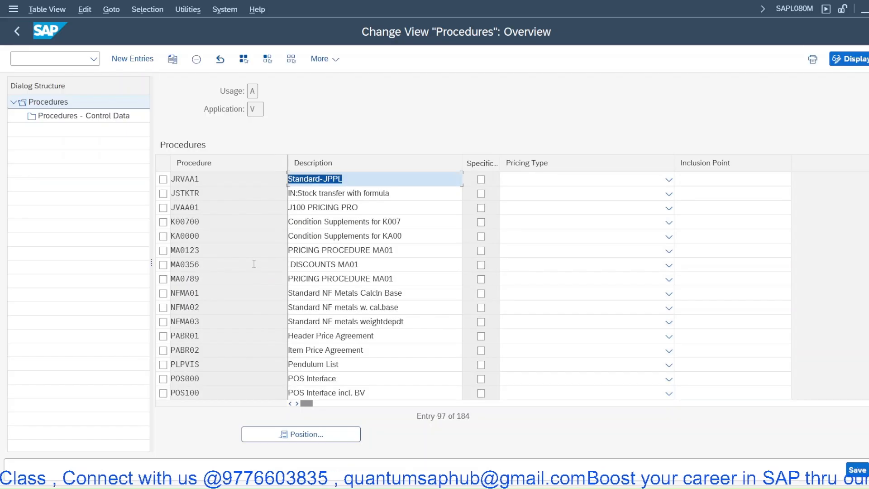
pyautogui.moveTo(205, 176); pyautogui.dragTo(141, 183)
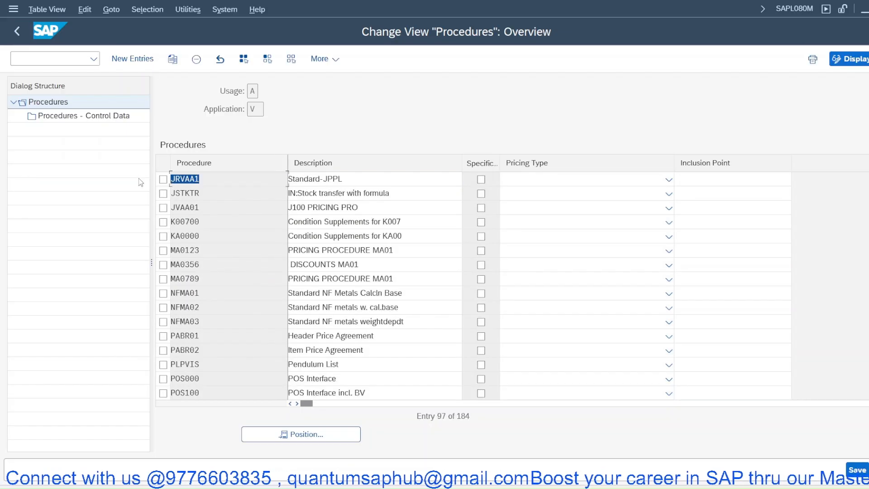
pyautogui.click(163, 180)
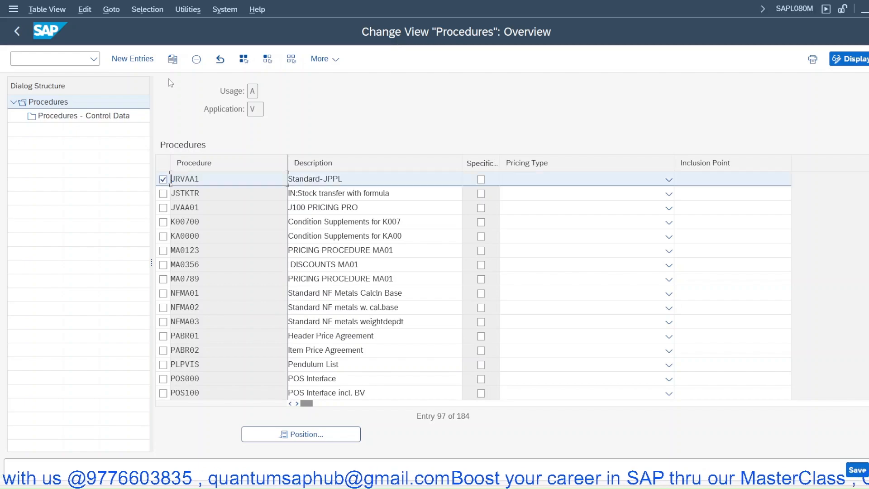
pyautogui.doubleClick(61, 118)
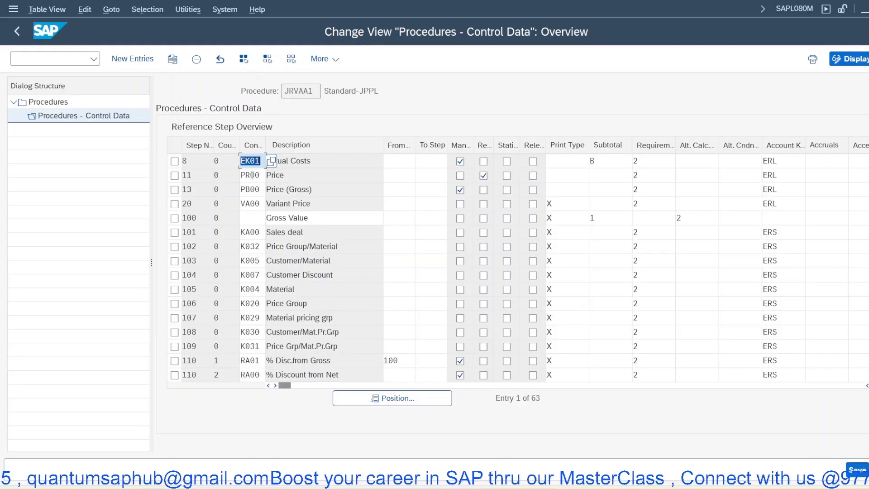
# Step: Replace the condition type in step 104 of procedure JRVAA1 with JK07 and save the change in the customizing request
pyautogui.doubleClick(262, 276)
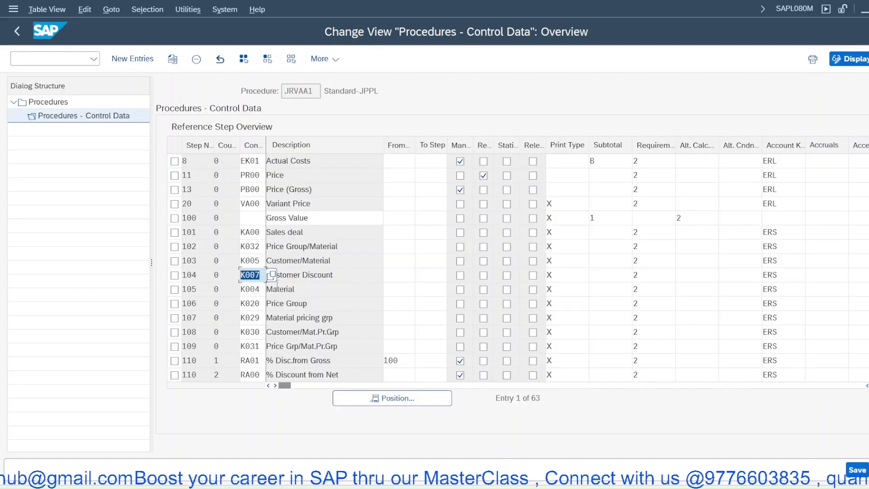
pyautogui.press('Delete')
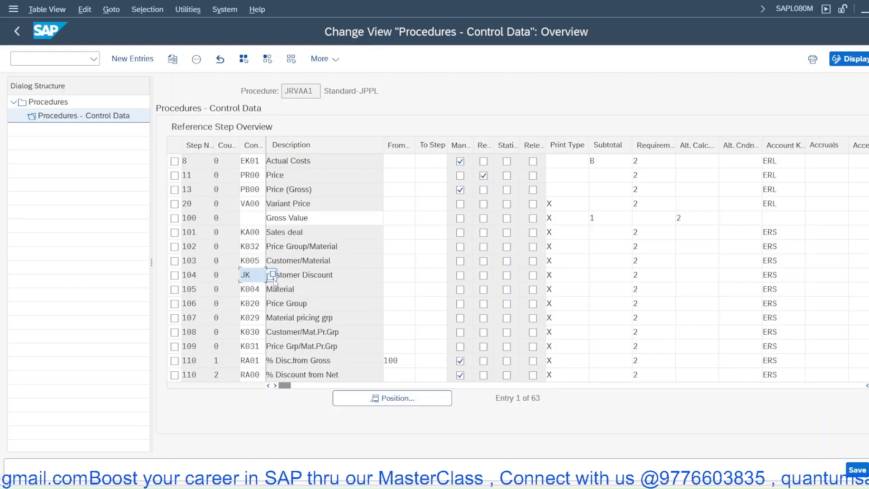
pyautogui.write('JK07')
pyautogui.press('Return')
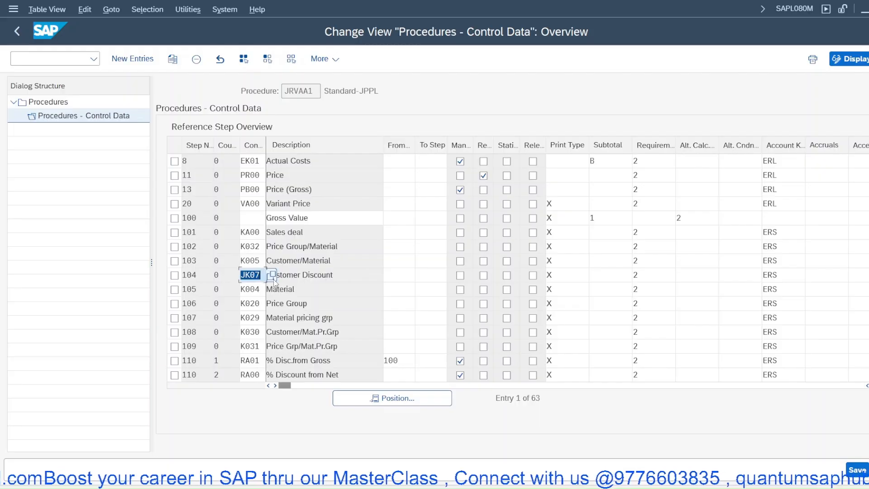
pyautogui.moveTo(351, 275); pyautogui.dragTo(266, 275)
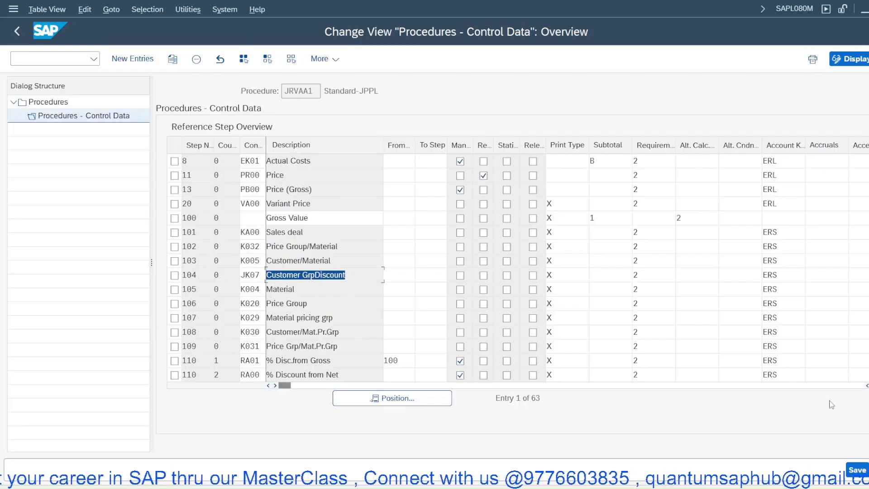
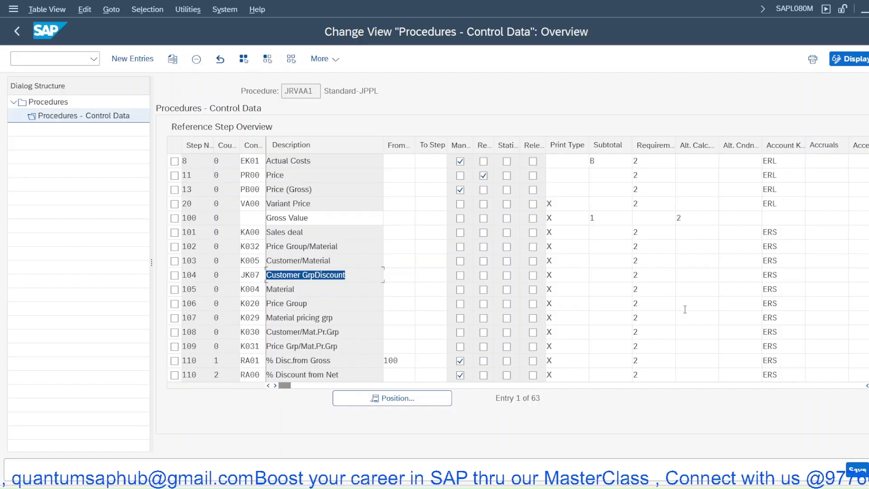
pyautogui.click(860, 471)
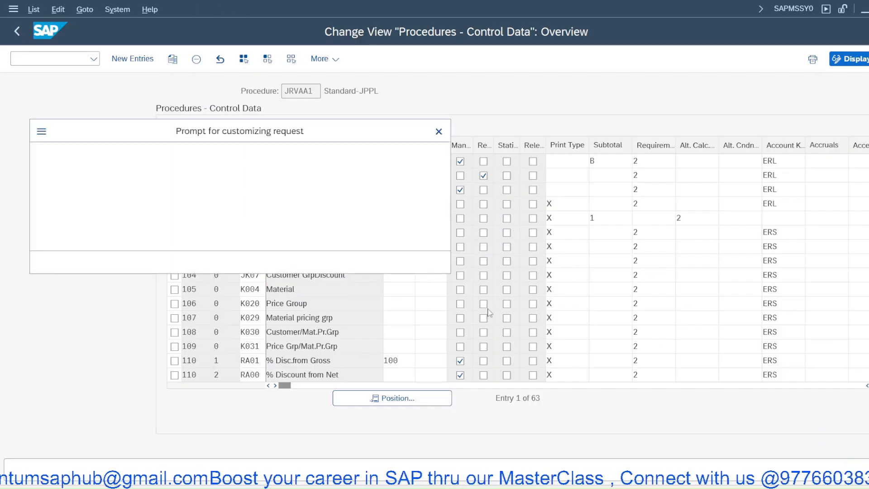
pyautogui.click(304, 263)
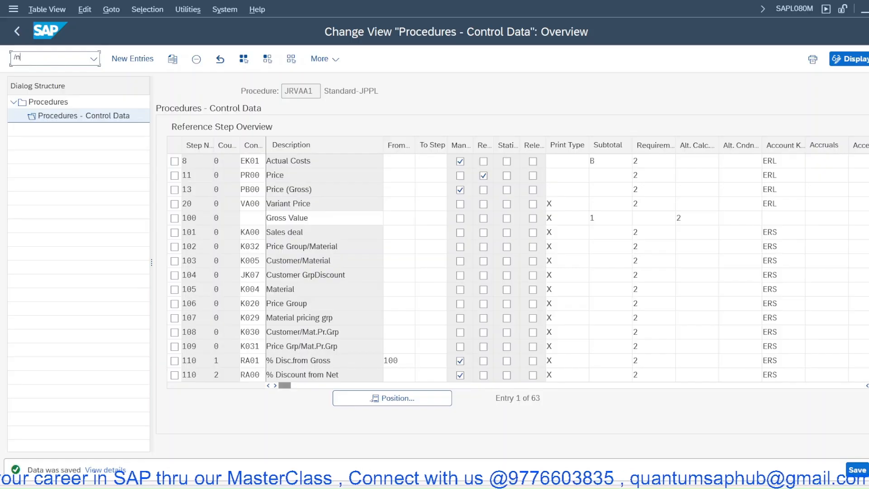
# Step: Open business partner maintenance, run the number search and display the organization BAL PVT LTD
pyautogui.press('Return')
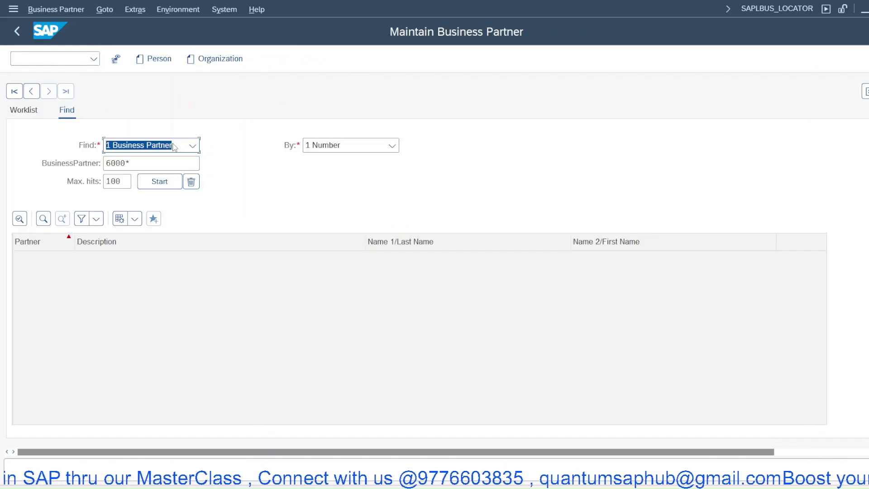
pyautogui.click(159, 184)
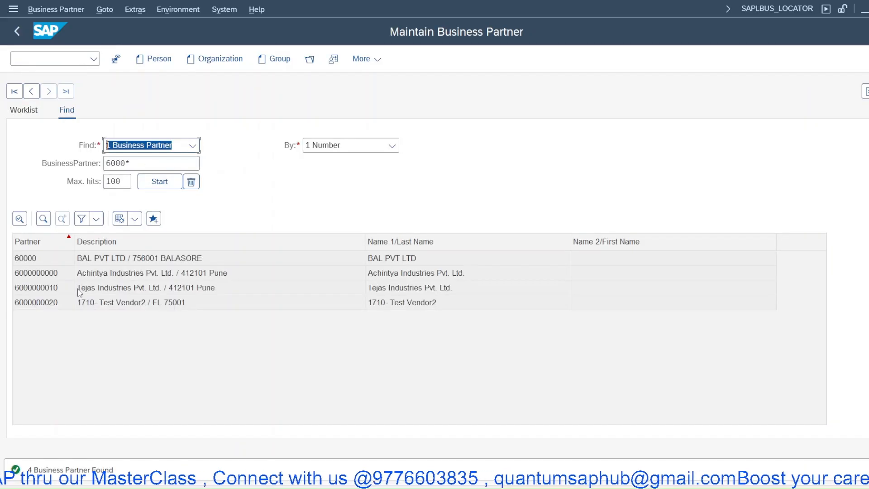
pyautogui.doubleClick(35, 262)
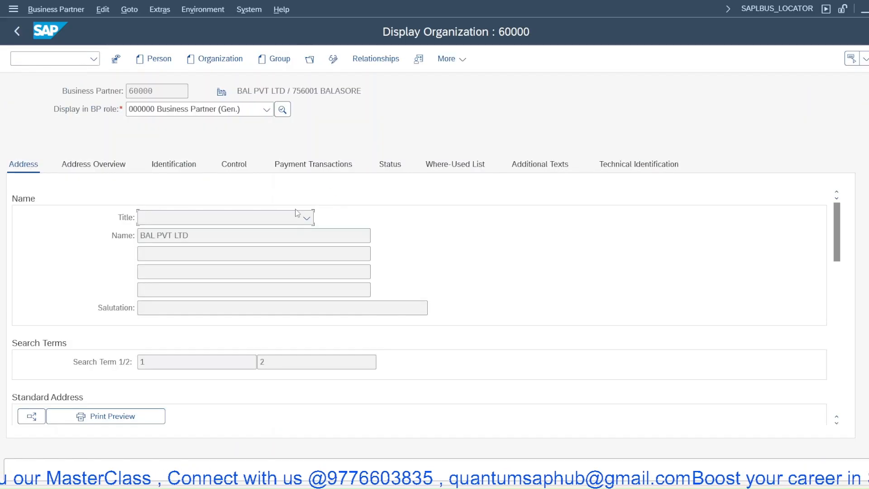
# Step: Display the partner in role FLCU01 Customer and check the customer group in its sales area order data
pyautogui.click(183, 110)
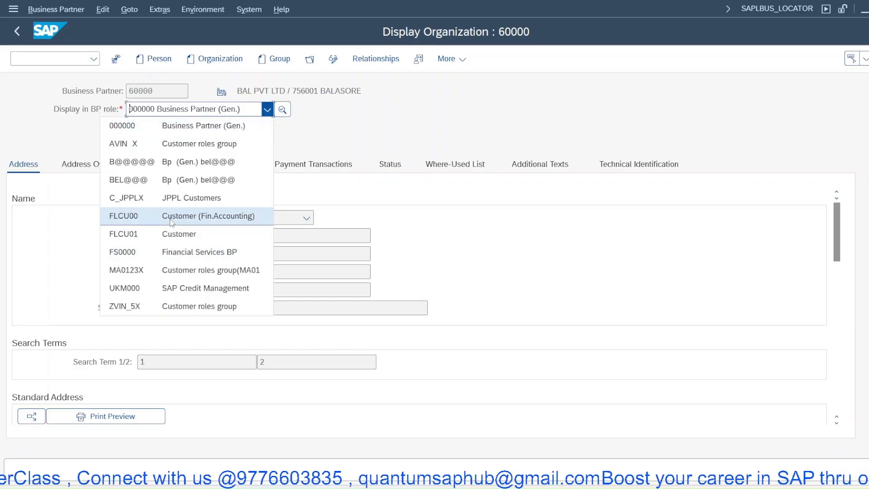
pyautogui.click(173, 234)
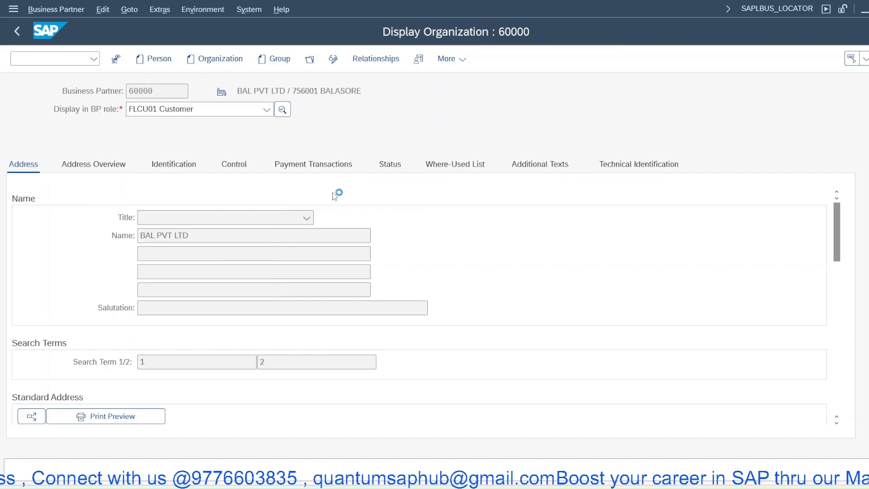
pyautogui.click(390, 58)
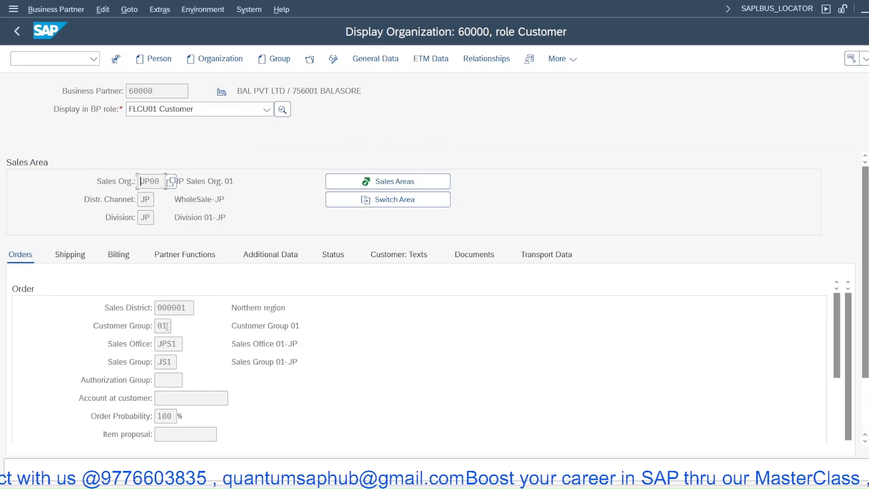
pyautogui.doubleClick(167, 326)
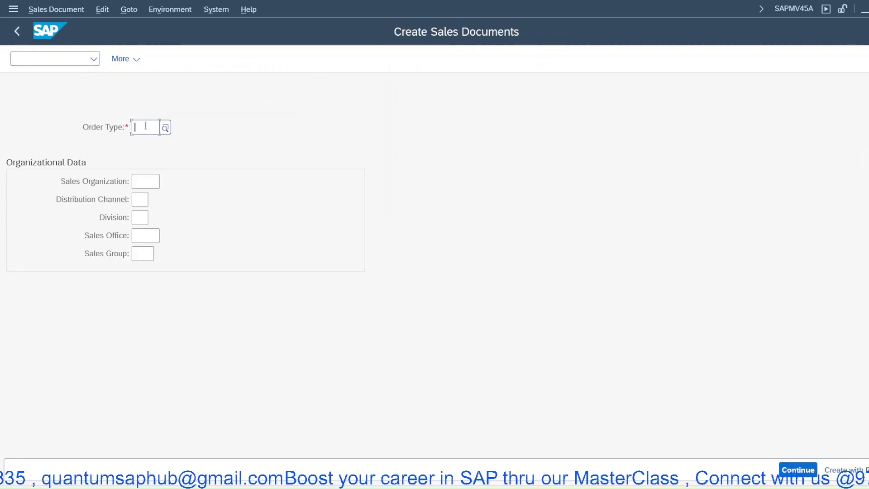
# Step: Start a sales document with order type JPOR, sales organization JP00, distribution channel JP and division JP
pyautogui.click(145, 126)
pyautogui.click(150, 143)
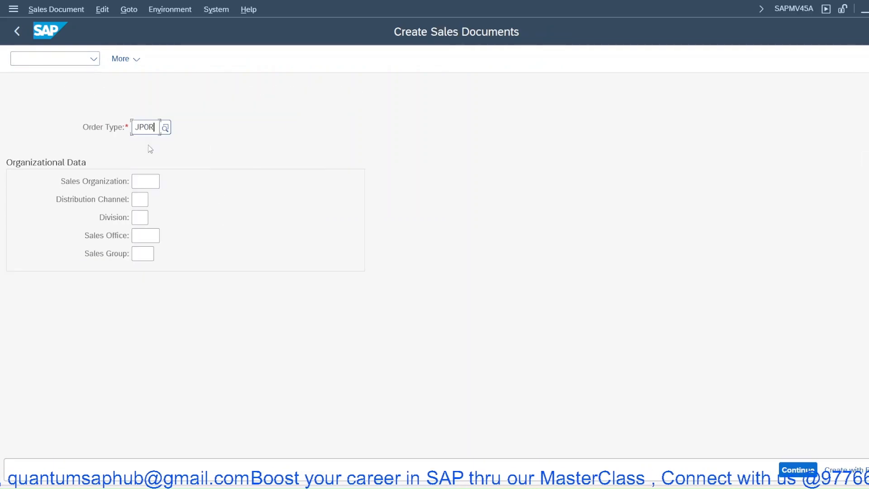
pyautogui.click(142, 180)
pyautogui.click(143, 197)
pyautogui.click(139, 198)
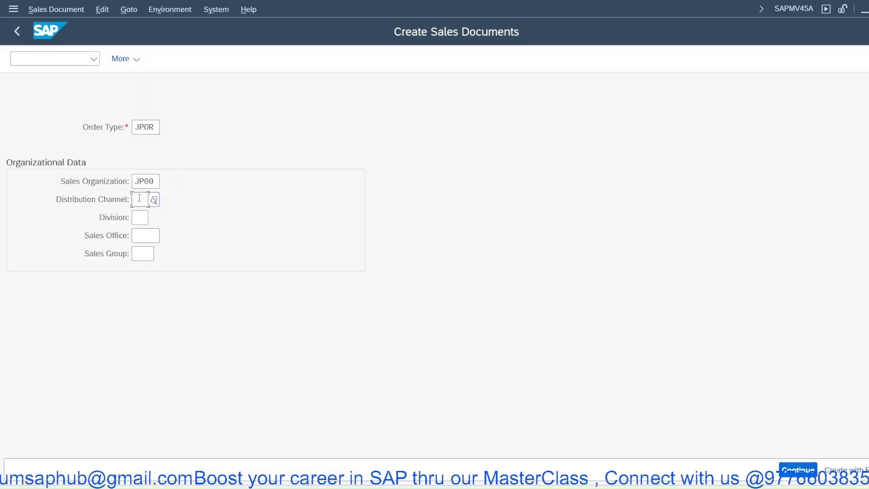
pyautogui.click(142, 215)
pyautogui.click(144, 217)
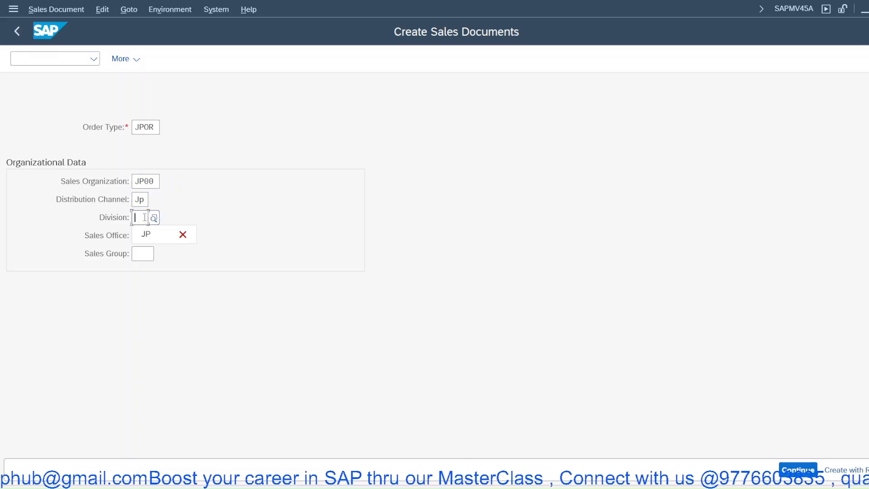
pyautogui.click(145, 234)
pyautogui.press('Return')
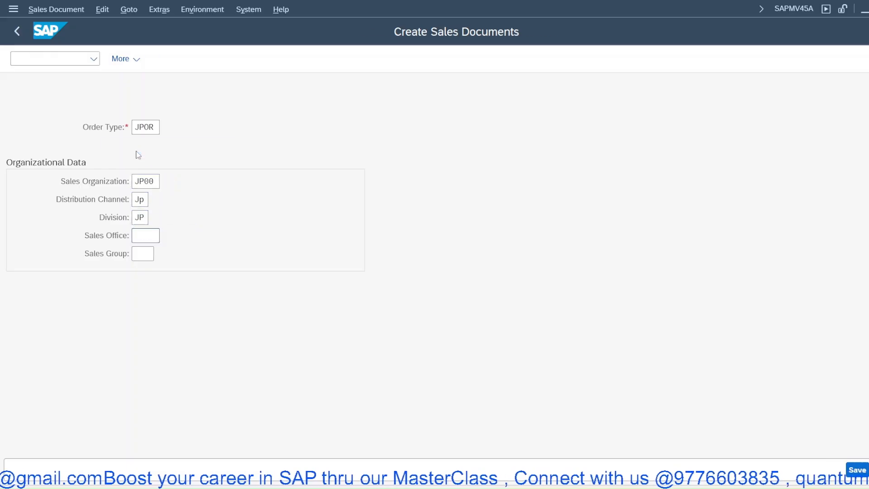
# Step: Enter the sold-to party's customer number and the customer reference po, and accept the proposed header terms
pyautogui.click(123, 106)
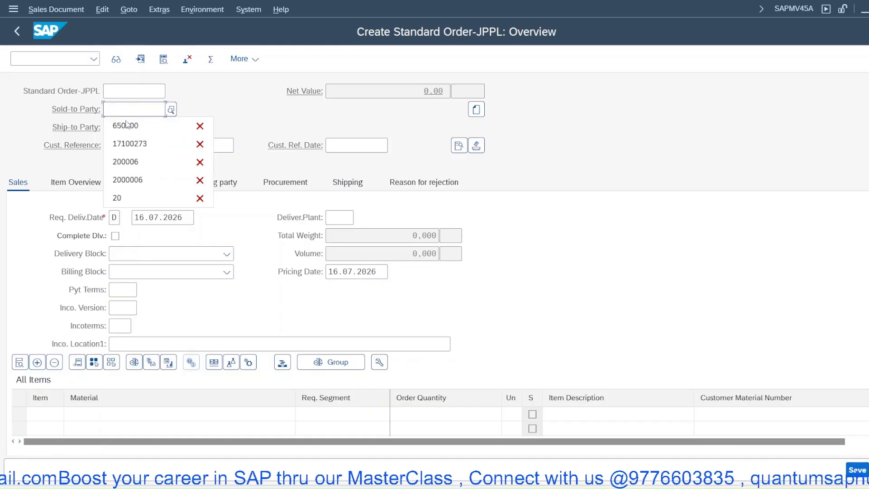
pyautogui.click(127, 125)
pyautogui.press('Return')
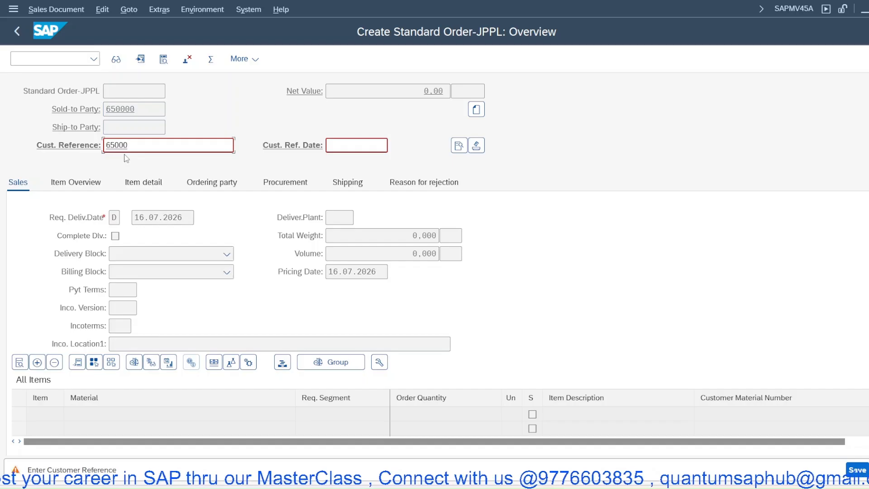
pyautogui.write('65')
pyautogui.press('BackSpace')
pyautogui.press('BackSpace')
pyautogui.write('po')
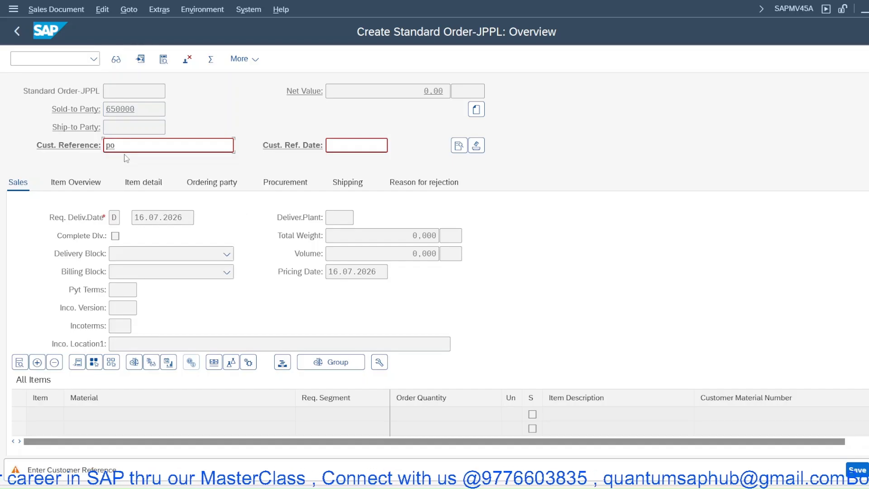
pyautogui.press('Return')
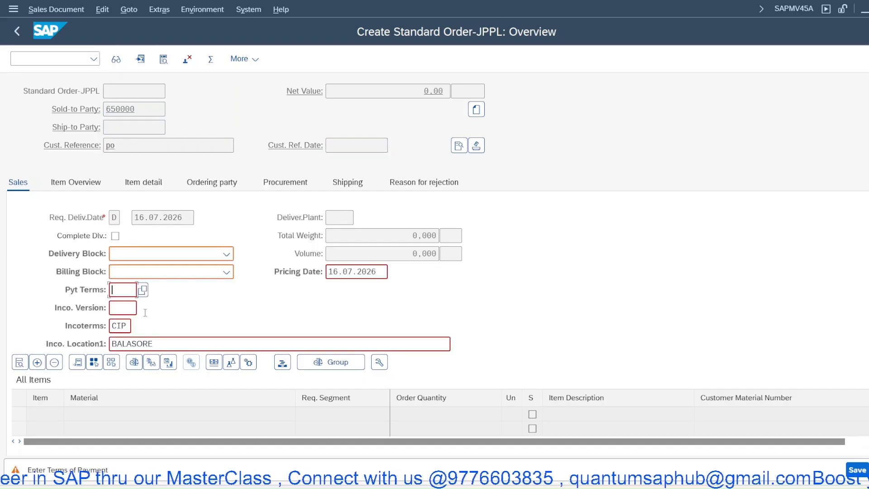
pyautogui.click(121, 311)
pyautogui.press('Return')
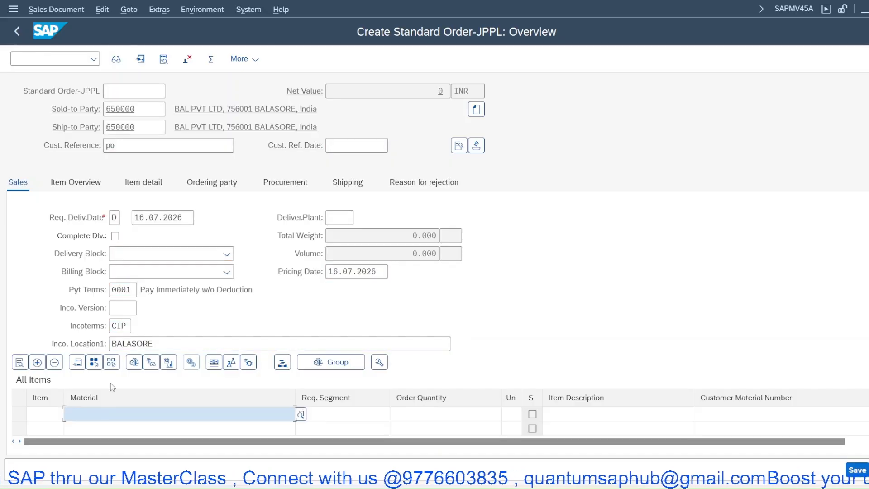
# Step: Add material 50058 with an order quantity of 10, continuing past the credit check and availability control
pyautogui.click(110, 414)
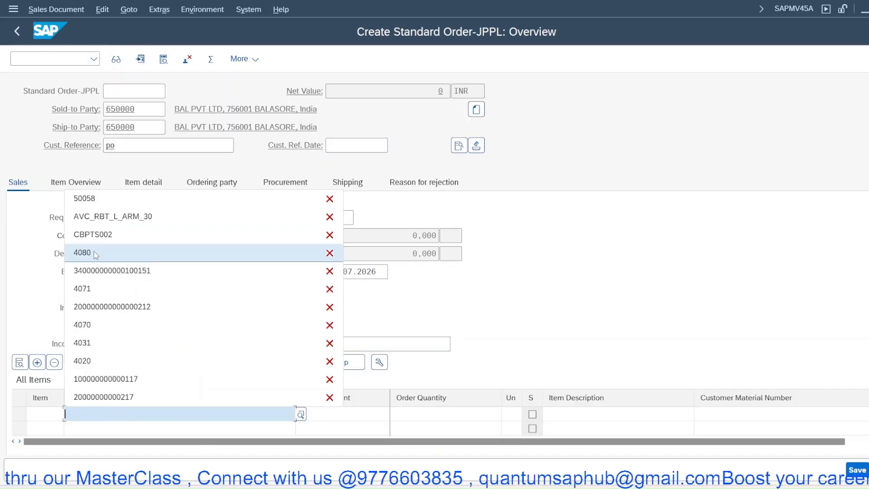
pyautogui.click(92, 200)
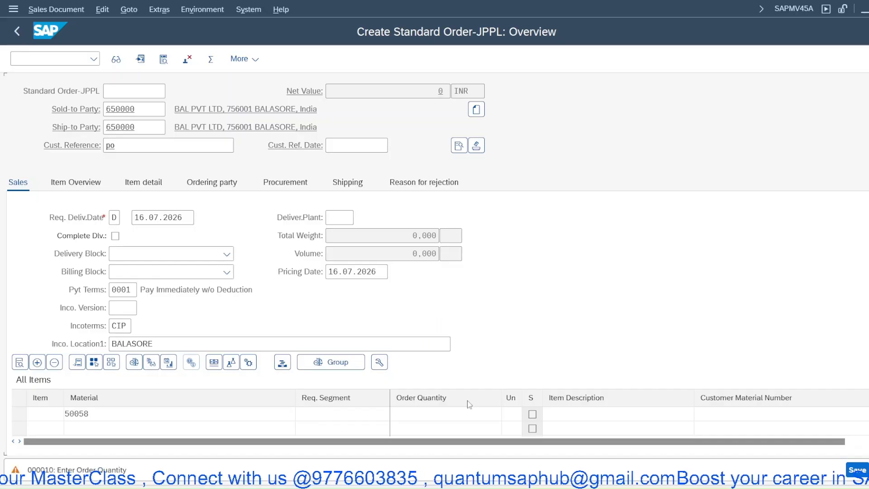
pyautogui.press('Return')
pyautogui.click(465, 413)
pyautogui.write('10')
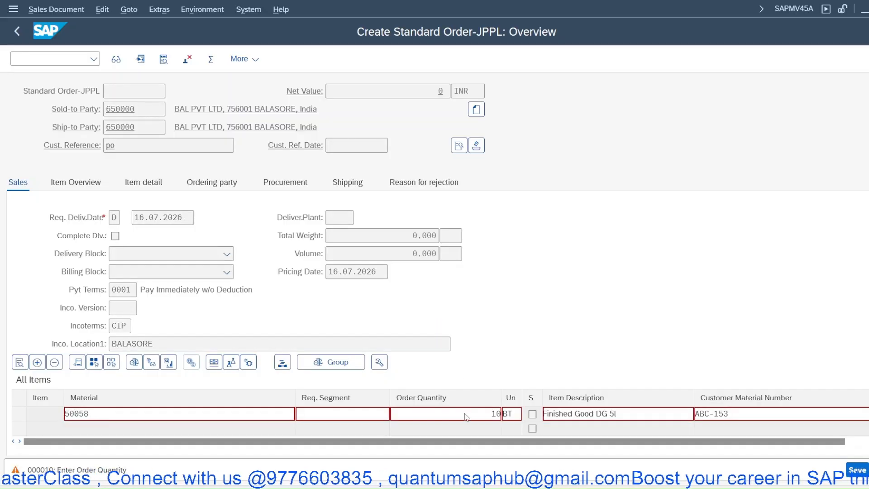
pyautogui.press('Return')
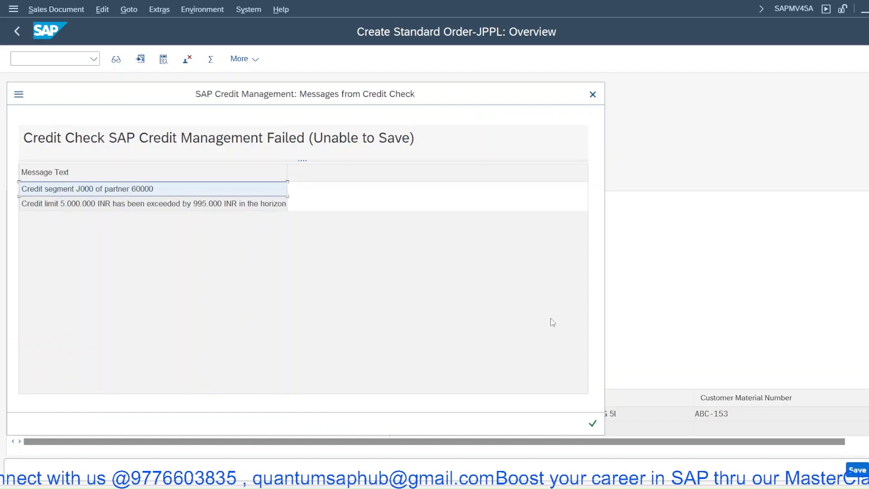
pyautogui.click(593, 423)
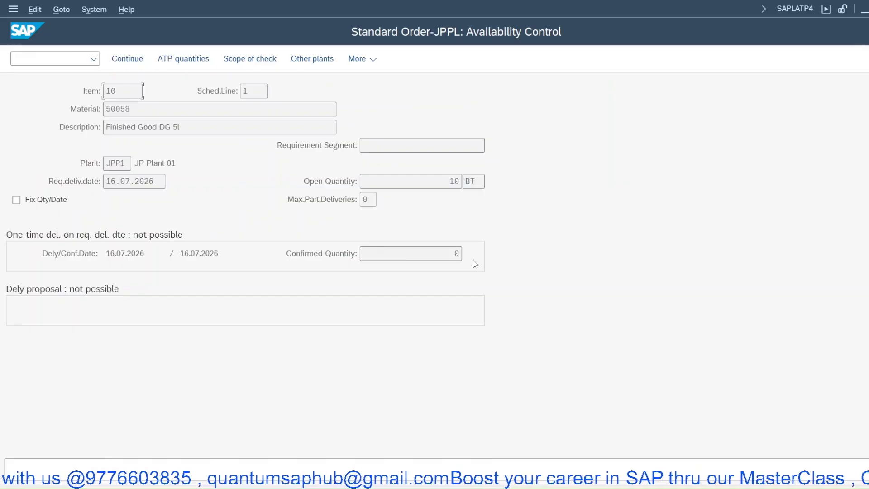
pyautogui.click(135, 67)
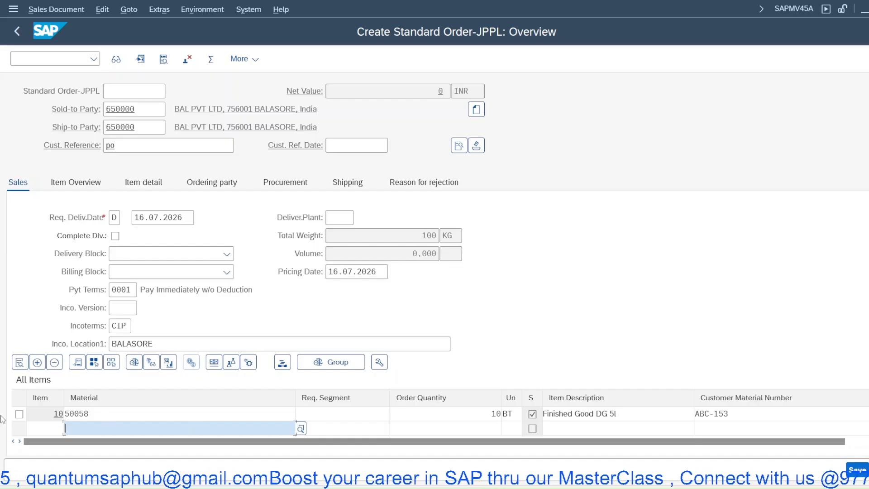
# Step: Open the conditions of order item 10 and display its pricing analysis
pyautogui.click(19, 413)
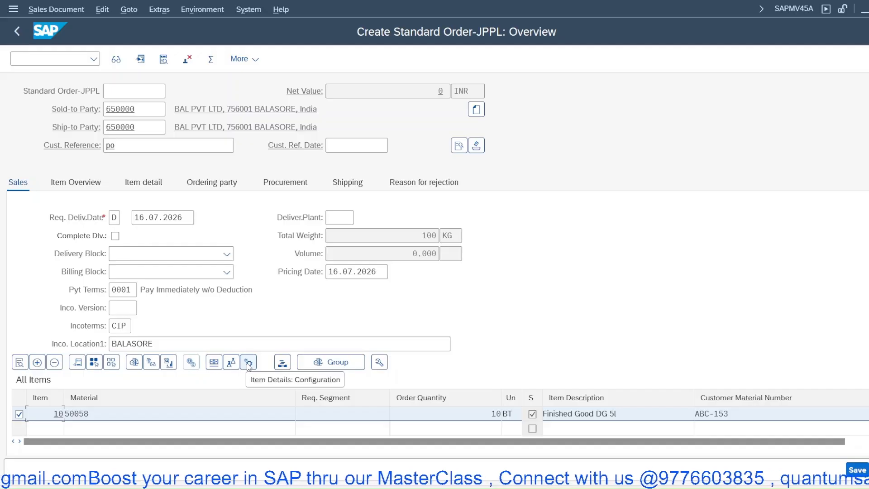
pyautogui.click(213, 362)
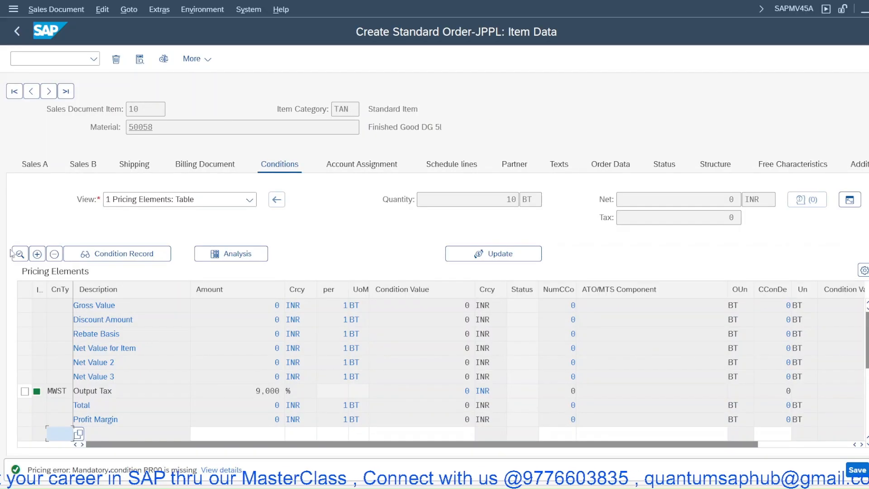
pyautogui.click(215, 255)
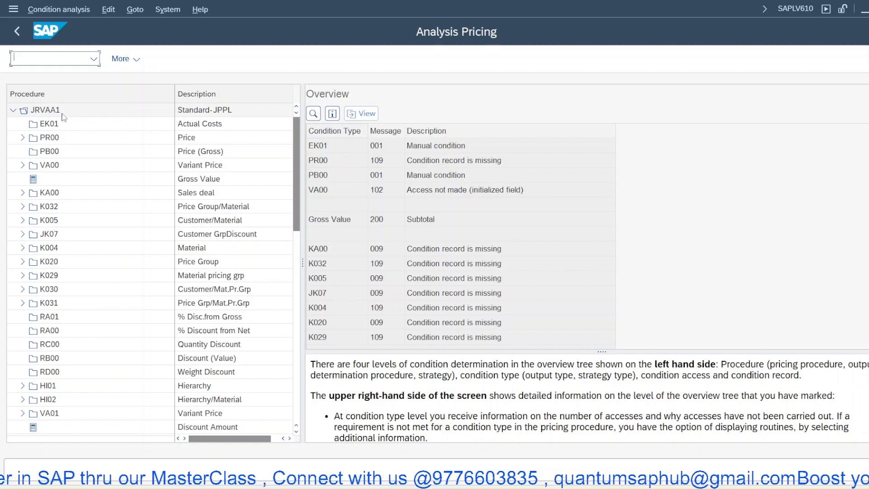
# Step: Examine the access details of price condition PR00 and of access 010 (853) under customer group discount JK07
pyautogui.click(22, 137)
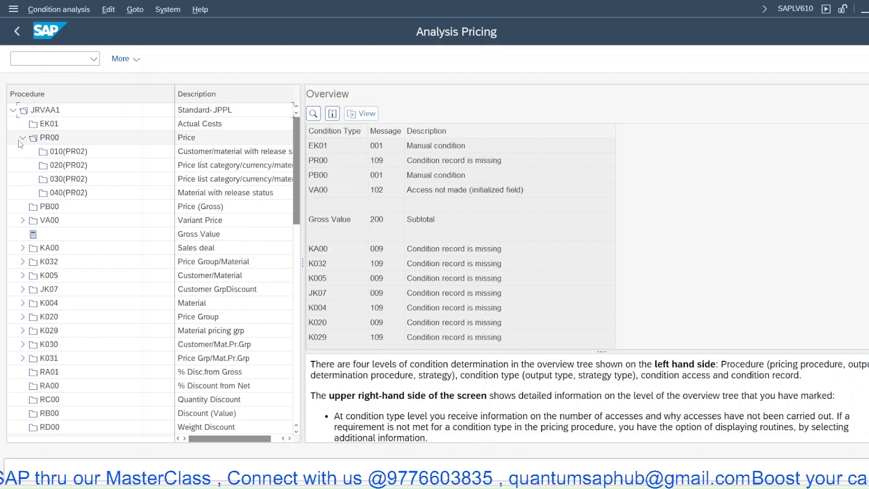
pyautogui.click(49, 138)
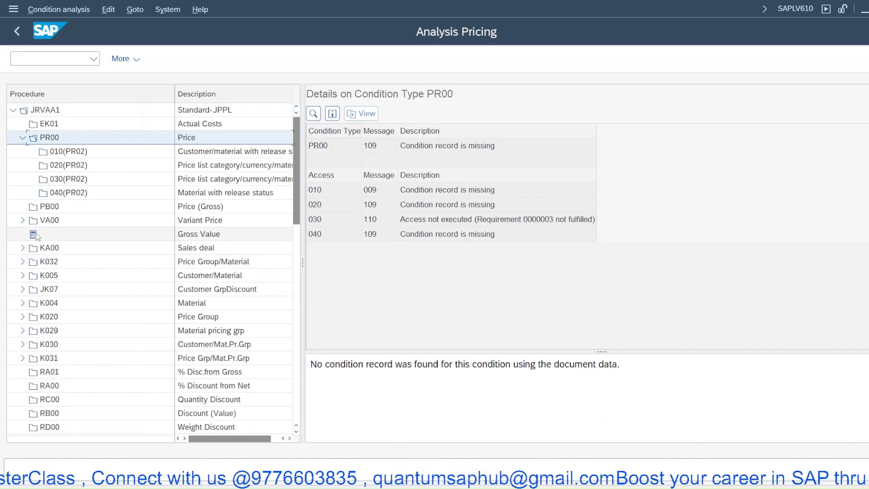
pyautogui.doubleClick(45, 292)
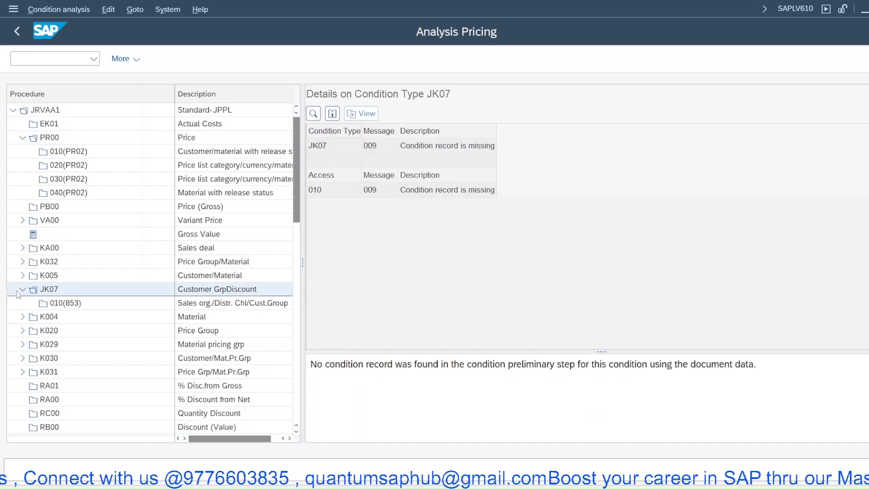
pyautogui.click(97, 303)
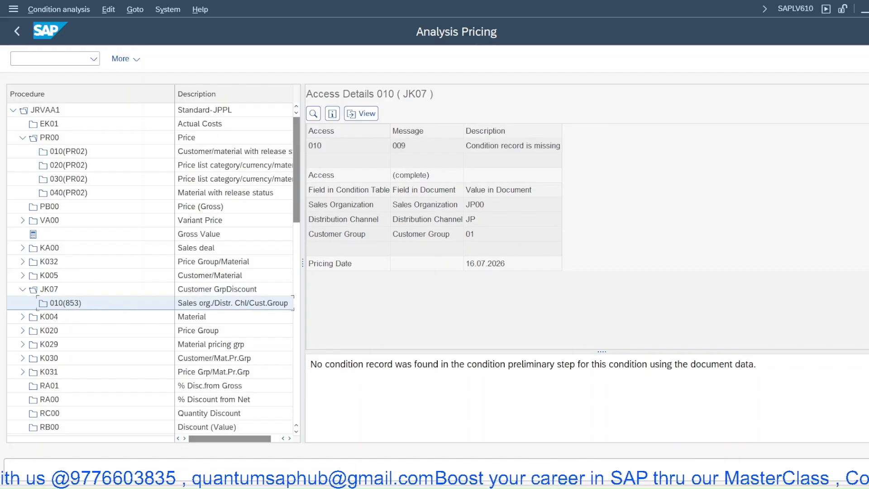
# Step: Switch to the Change Condition Table session and run transaction v/06 to maintain the pricing condition types
pyautogui.click(598, 477)
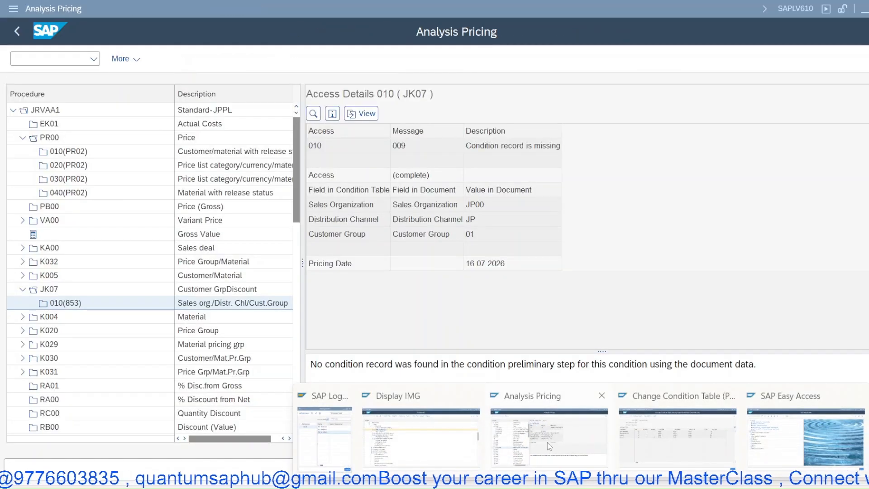
pyautogui.click(531, 446)
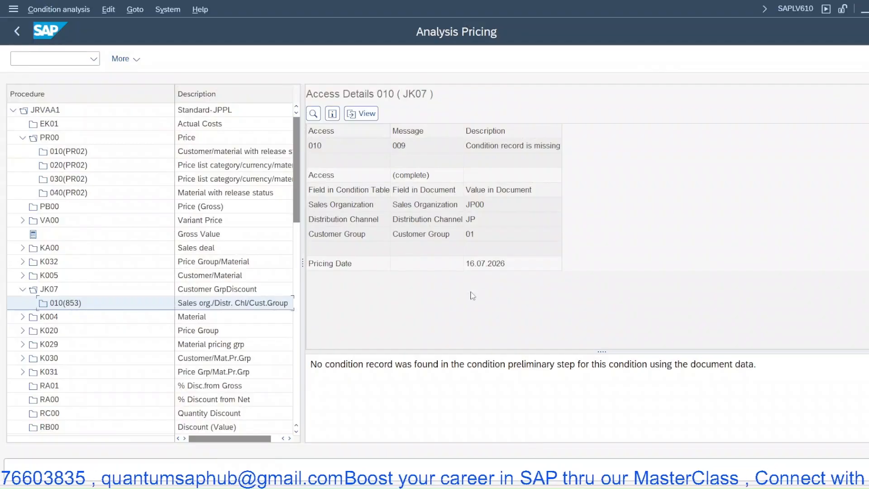
pyautogui.click(604, 487)
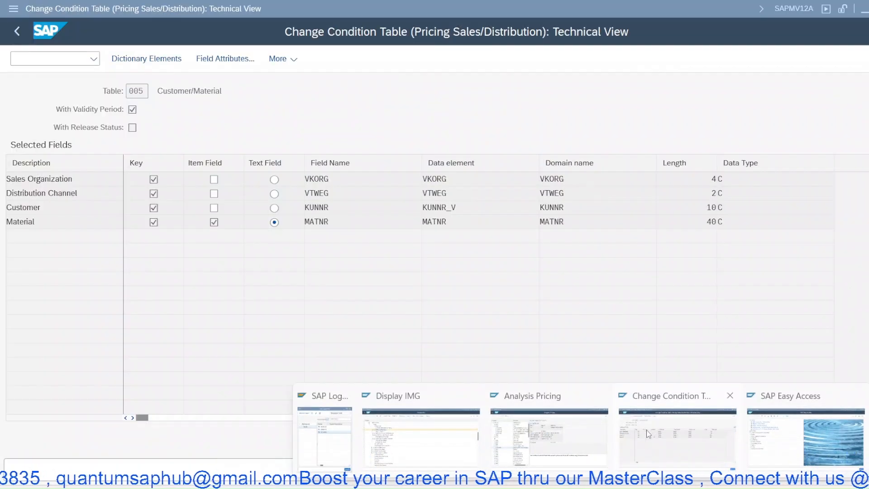
pyautogui.click(648, 434)
pyautogui.click(68, 58)
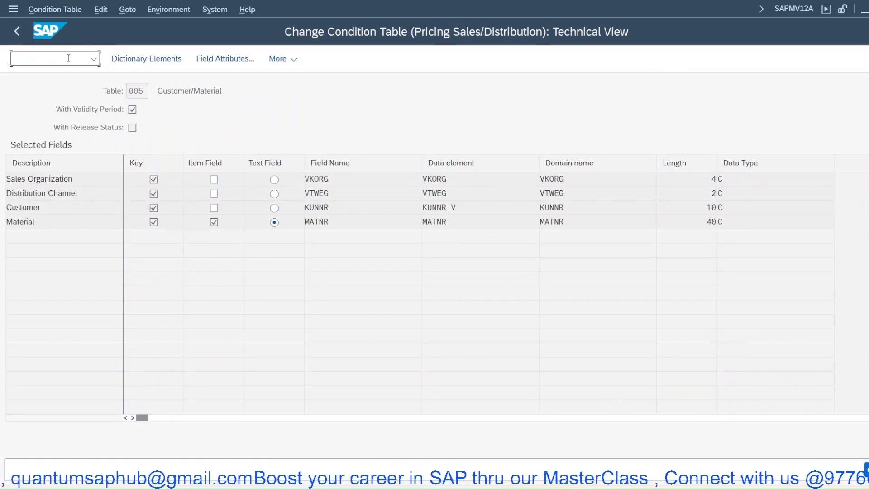
pyautogui.write('/n')
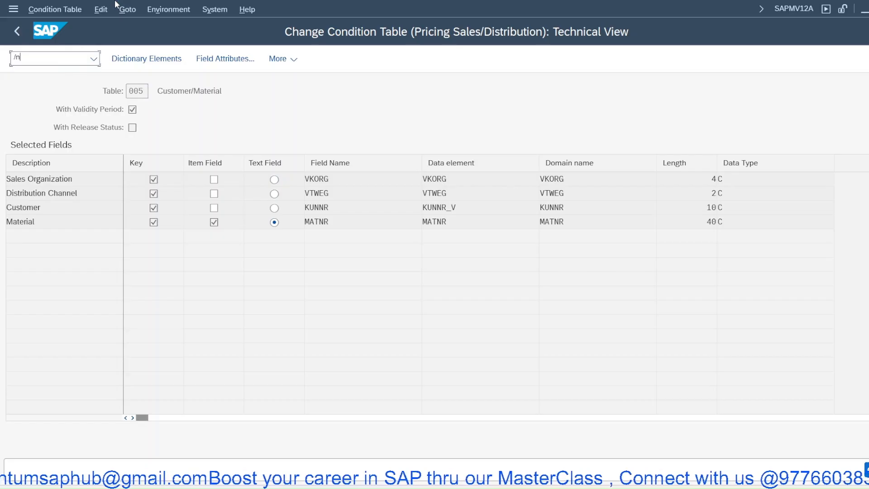
pyautogui.write('v/0')
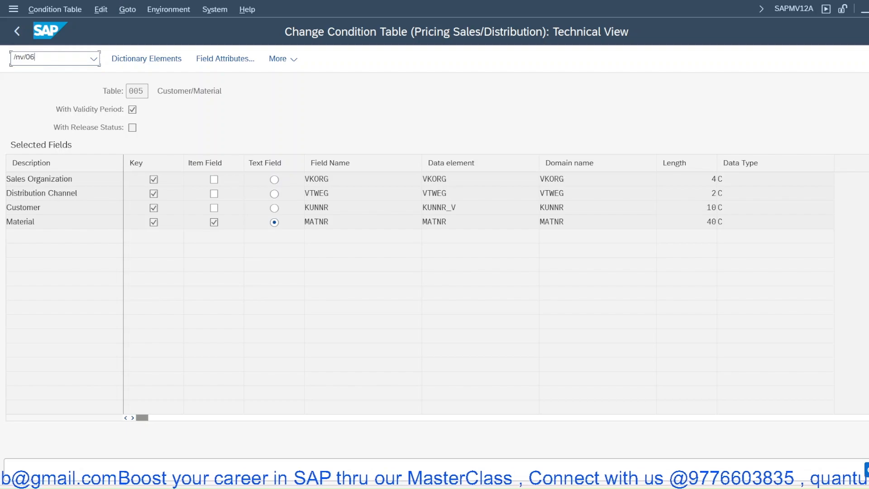
pyautogui.write('6')
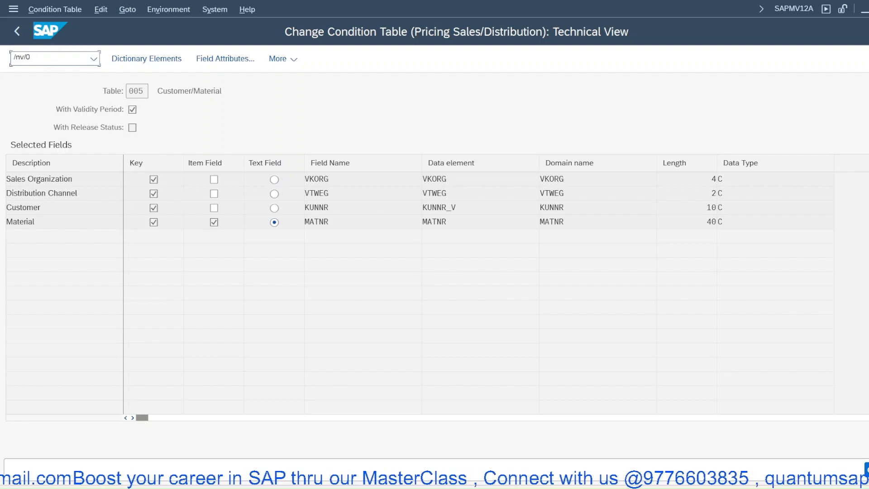
pyautogui.press('Return')
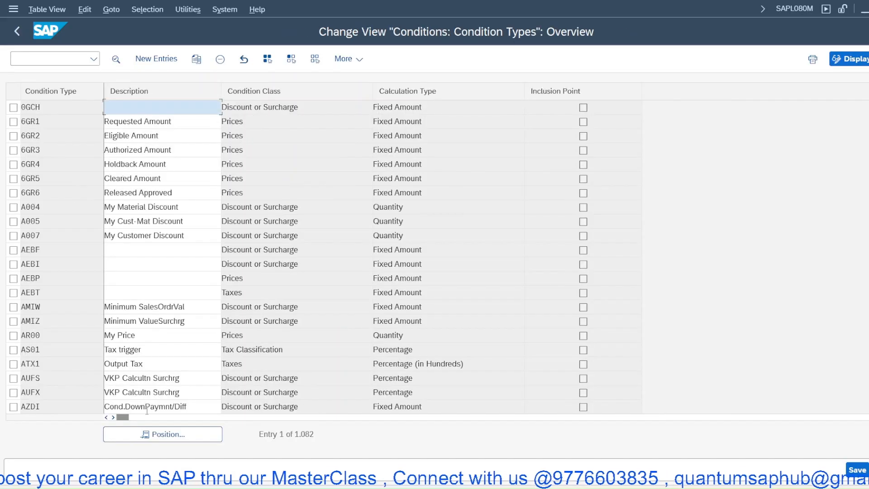
# Step: Locate condition type PR00 in the condition types overview and open a copy of it
pyautogui.click(159, 434)
pyautogui.write('Pr00')
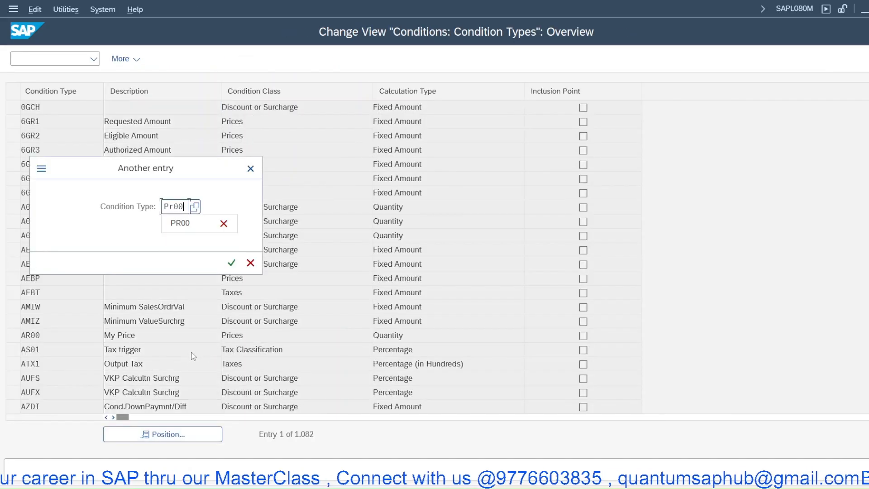
pyautogui.press('Return')
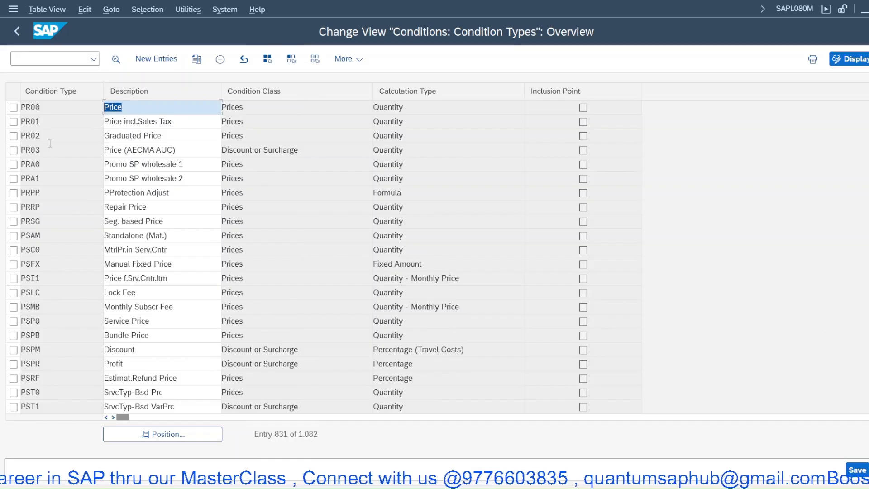
pyautogui.click(13, 107)
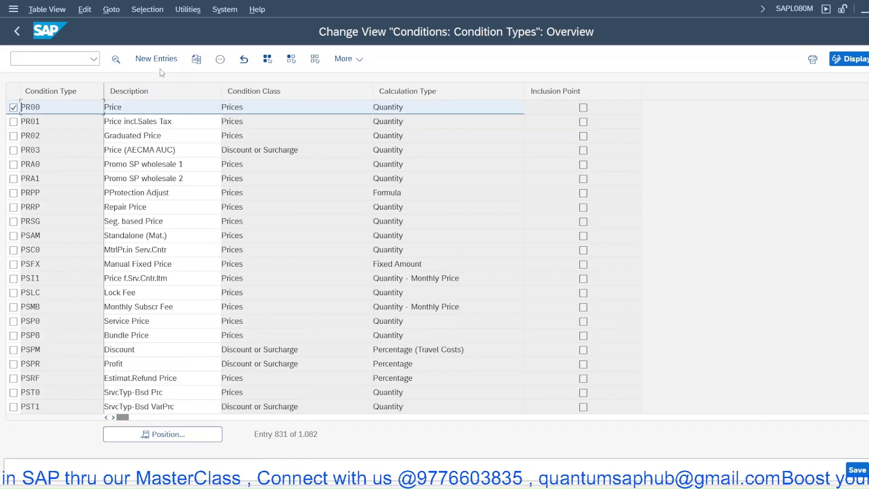
pyautogui.click(194, 61)
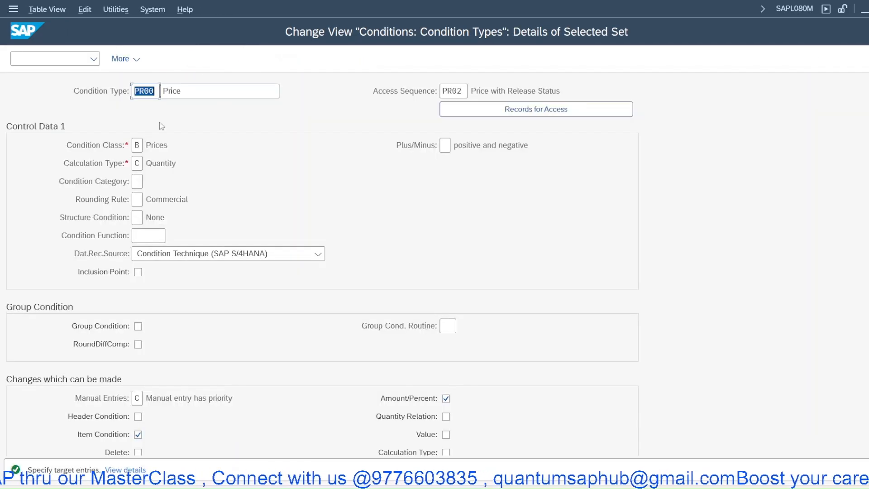
# Step: Name the copied condition type JPR0 and change its description to Price- JPPL
pyautogui.click(138, 91)
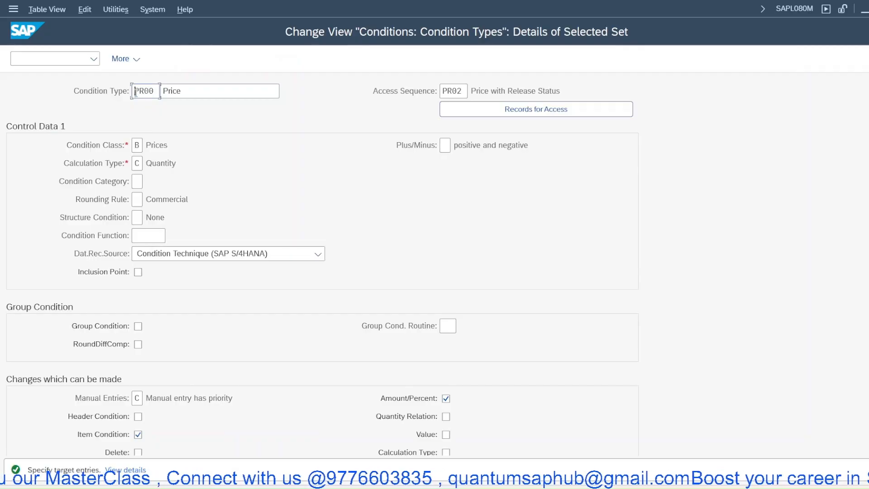
pyautogui.press('BackSpace')
pyautogui.press('BackSpace')
pyautogui.press('BackSpace')
pyautogui.press('BackSpace')
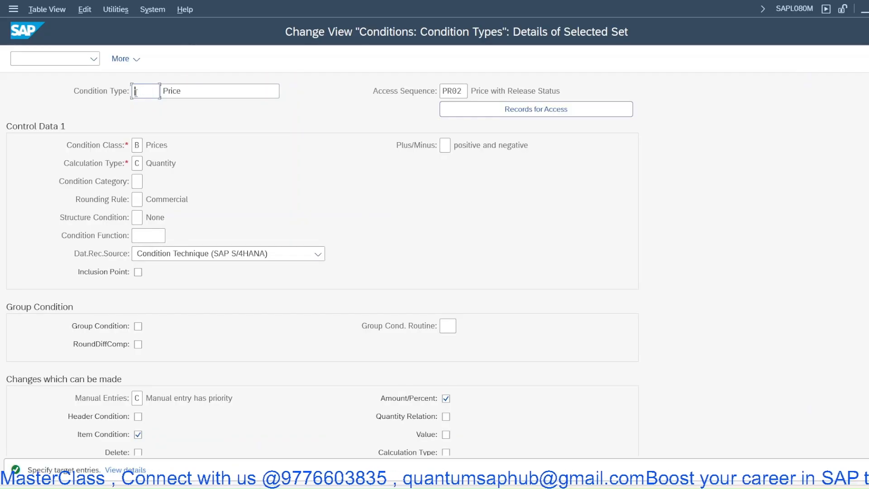
pyautogui.write('PR0')
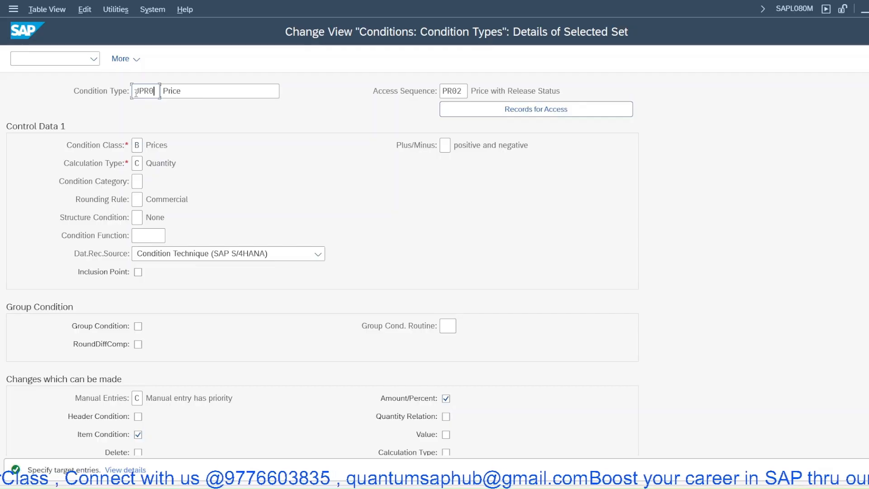
pyautogui.click(222, 90)
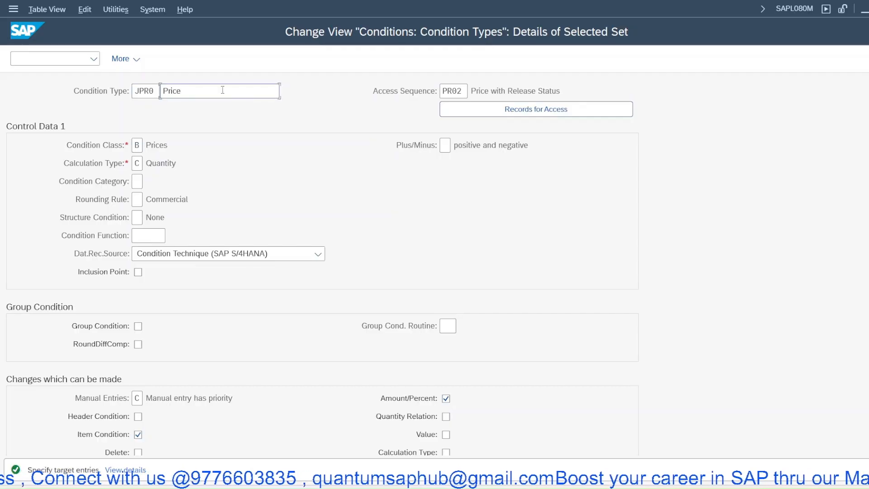
pyautogui.write('- JPPL')
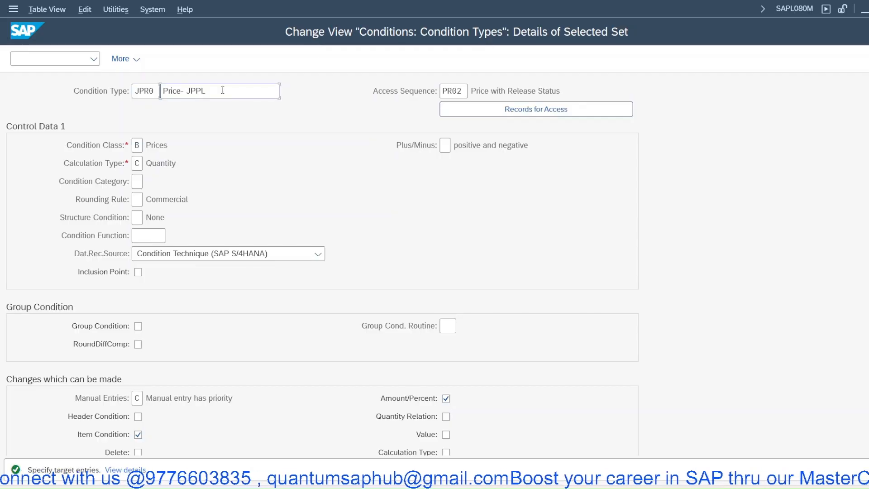
# Step: Assign access sequence PR00 to the new condition type and save it in the JP Company Setup customizing request
pyautogui.click(462, 91)
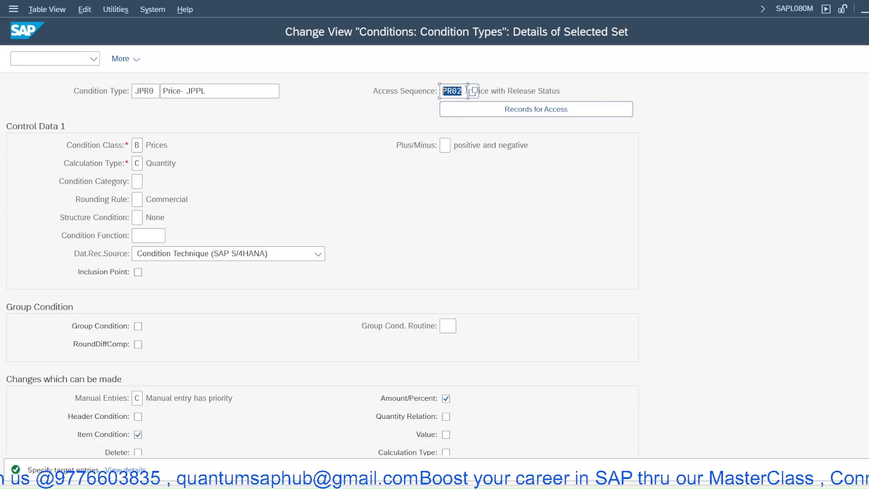
pyautogui.click(474, 91)
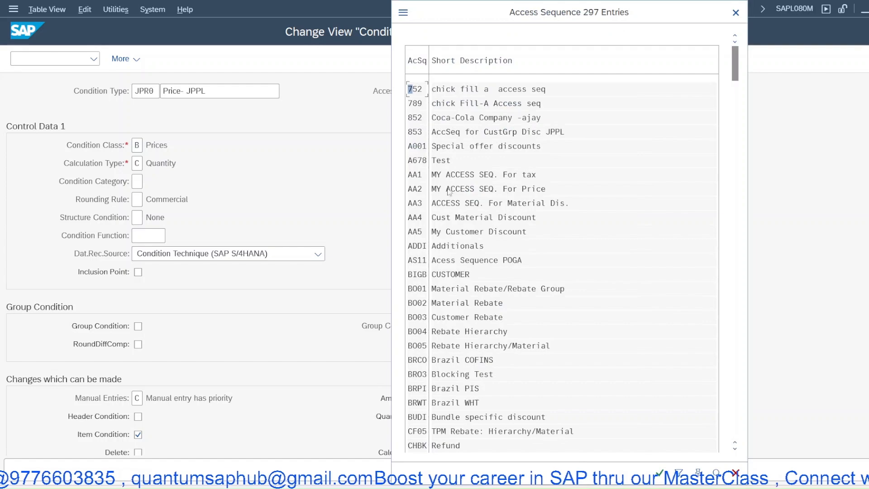
pyautogui.scroll(-3, 454, 333)
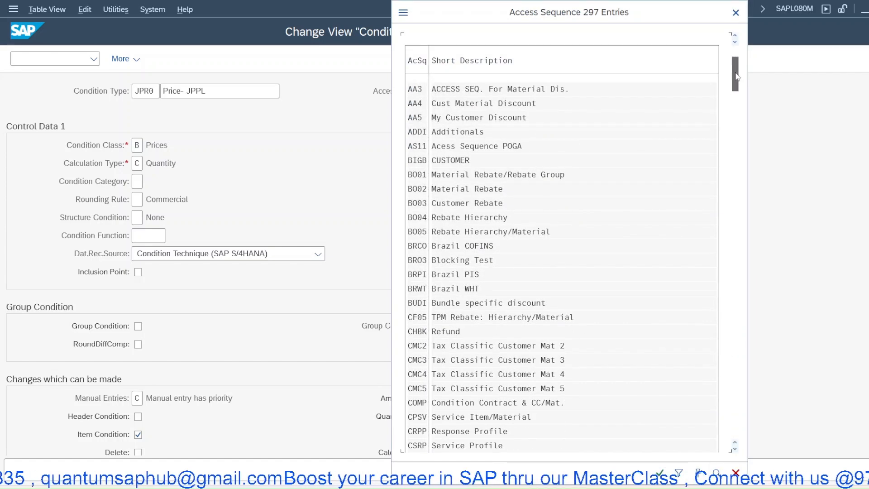
pyautogui.moveTo(736, 76); pyautogui.dragTo(734, 282)
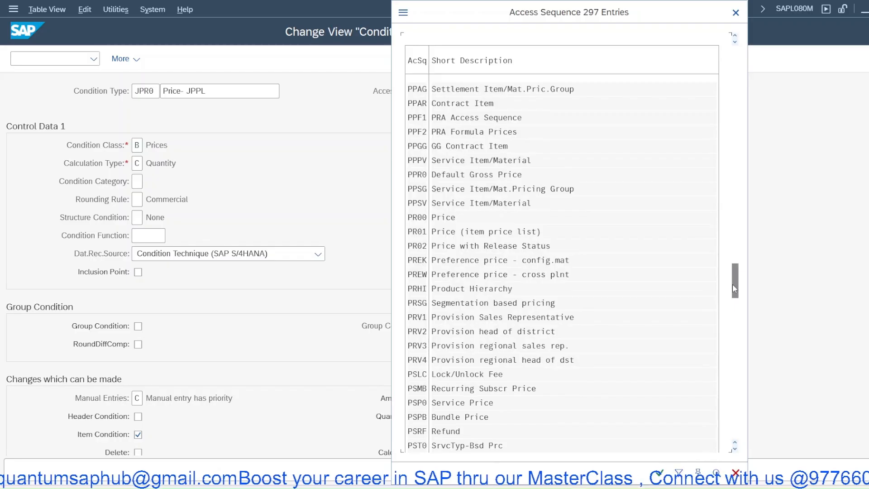
pyautogui.doubleClick(434, 218)
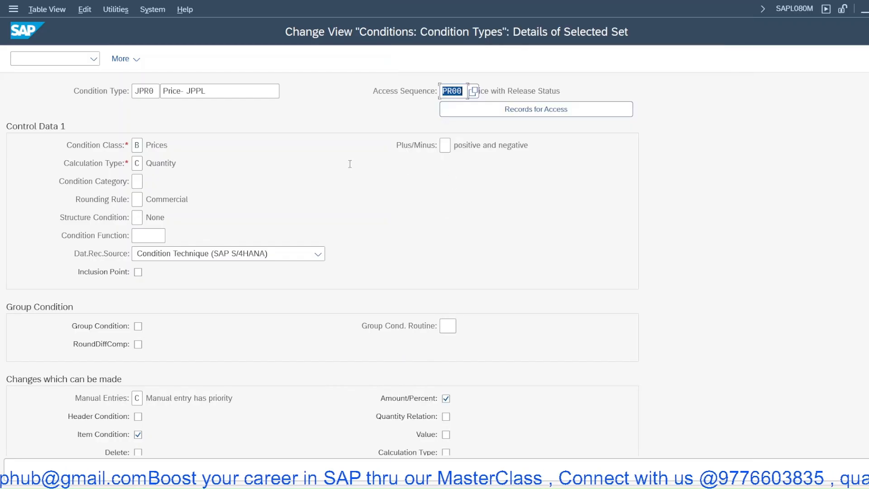
pyautogui.press('Return')
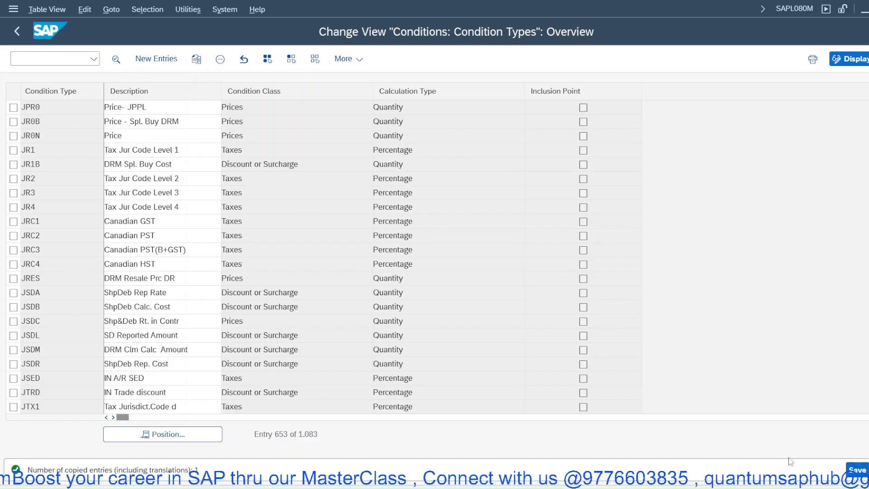
pyautogui.hotkey('ctrl', 's')
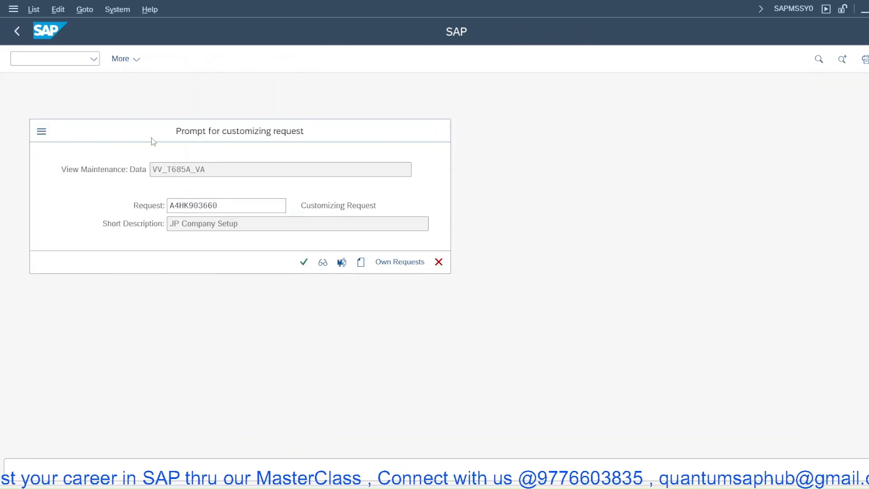
pyautogui.press('Return')
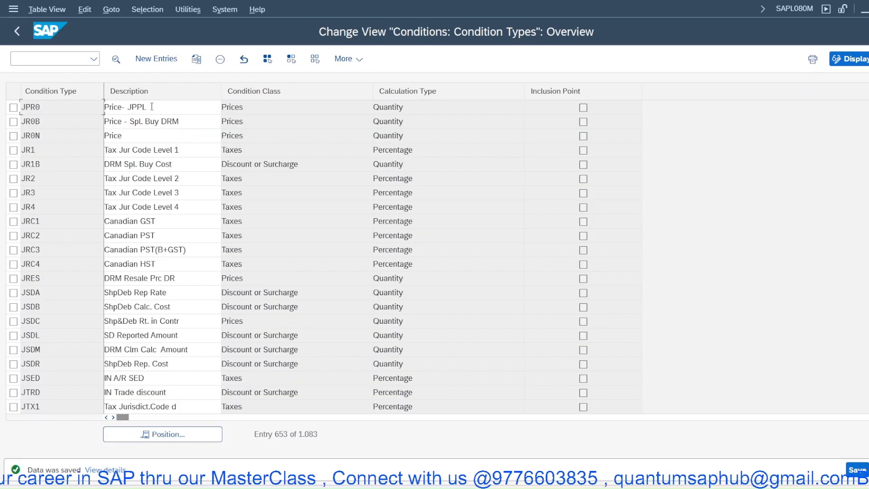
# Step: Go to the pricing procedures maintenance and open the control data of procedure JRVAA1
pyautogui.click(42, 61)
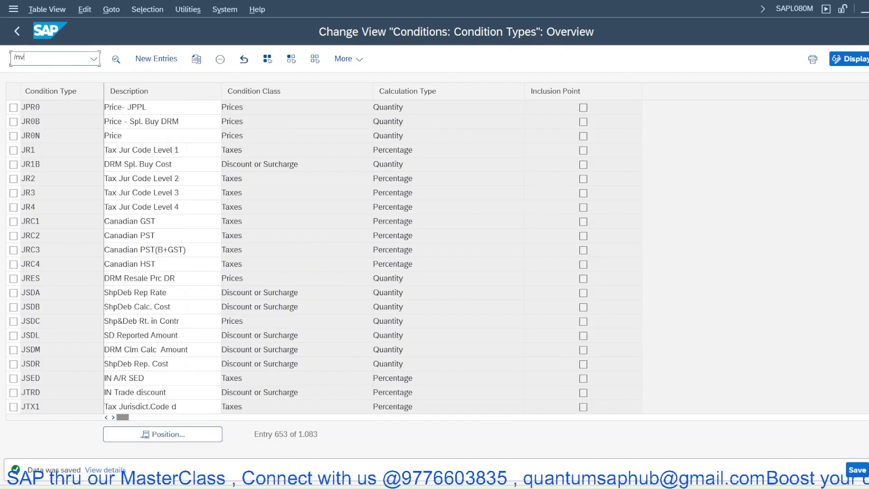
pyautogui.press('Return')
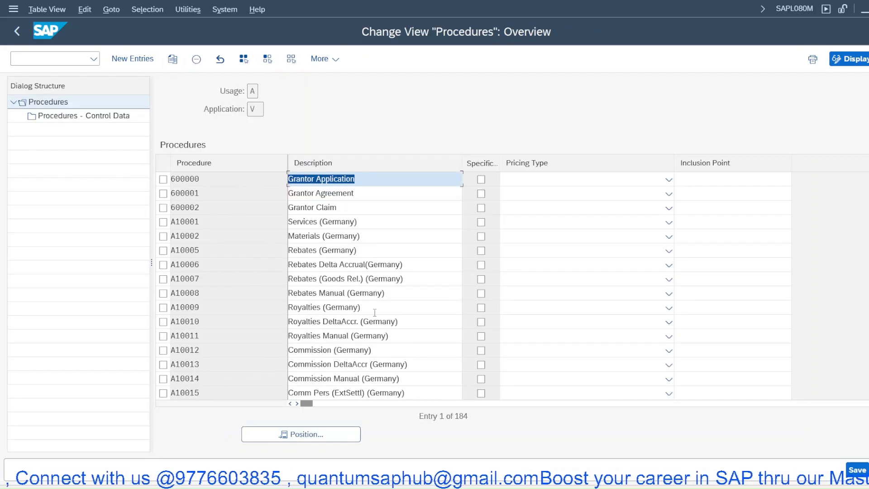
pyautogui.click(270, 435)
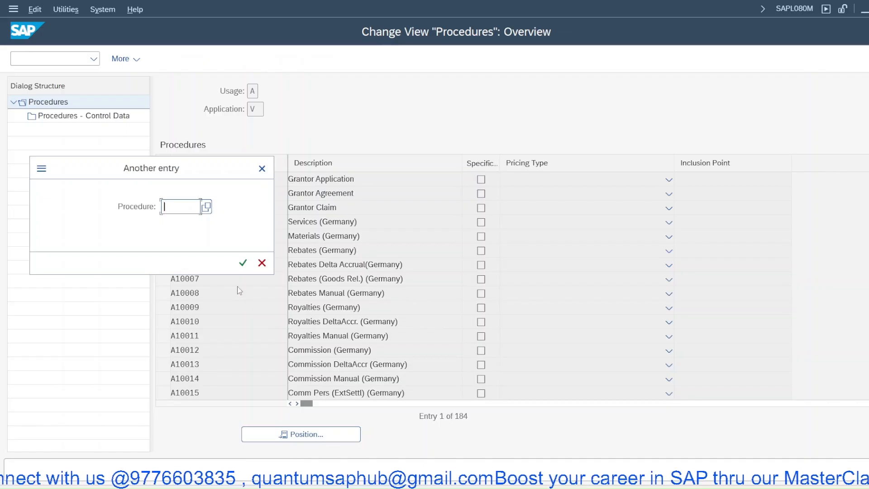
pyautogui.write('jrv')
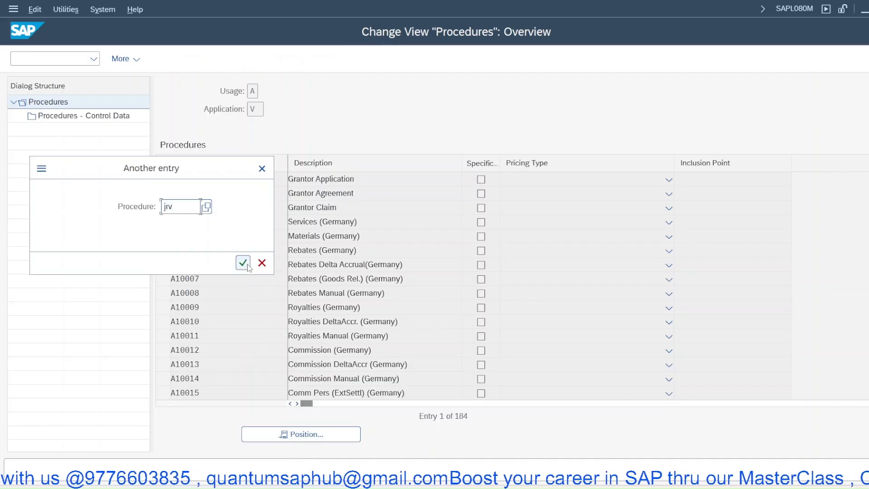
pyautogui.click(247, 266)
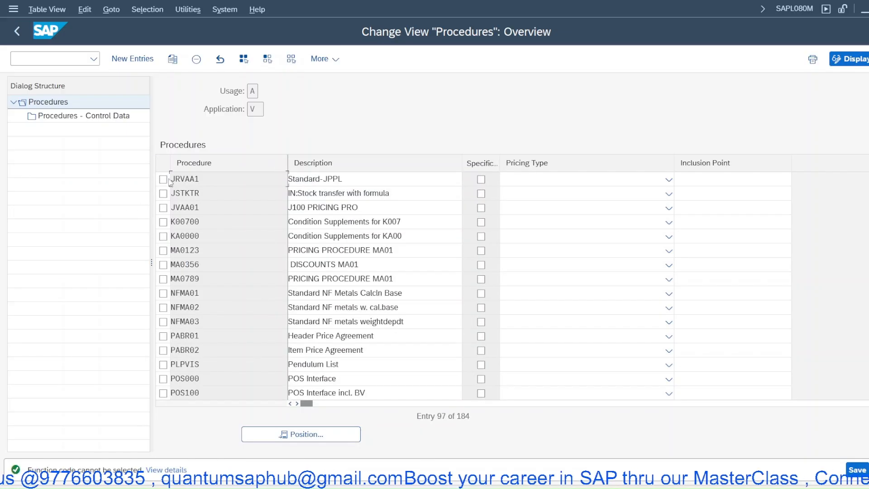
pyautogui.click(163, 179)
pyautogui.click(84, 116)
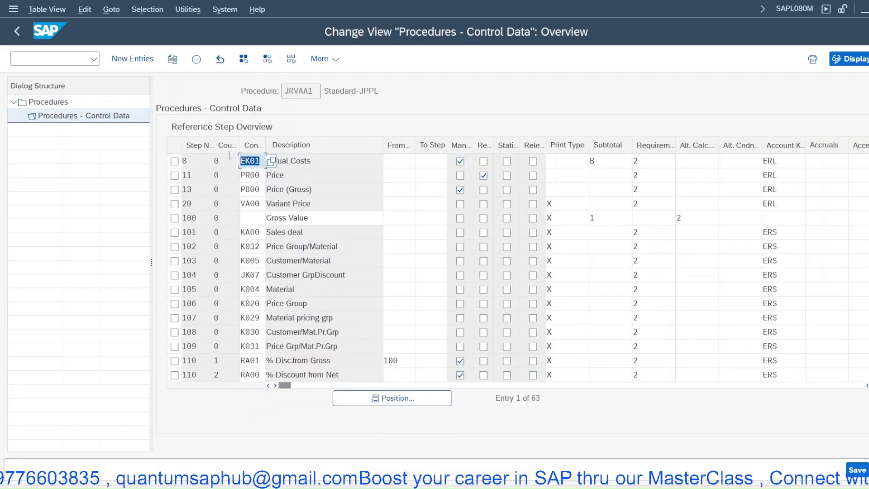
# Step: Set the condition type of step 11 to JPR0 and save the procedure in the JP Company Setup customizing request
pyautogui.click(259, 175)
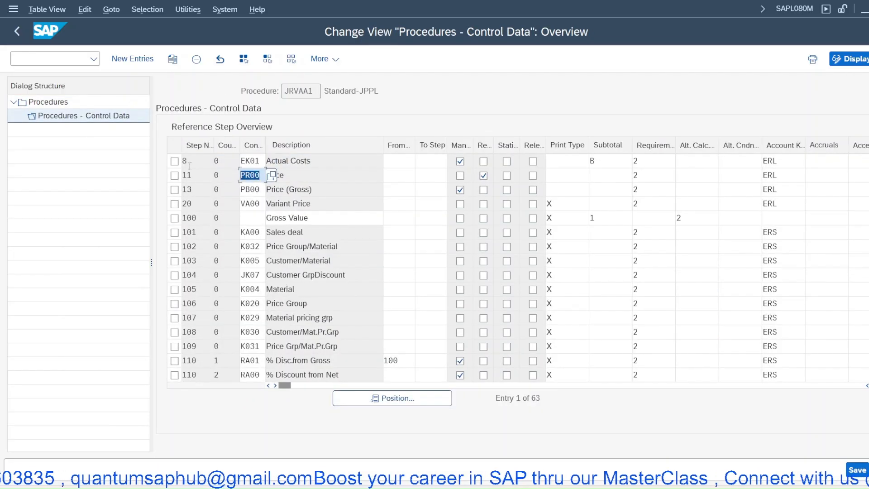
pyautogui.write('JPR0')
pyautogui.press('Return')
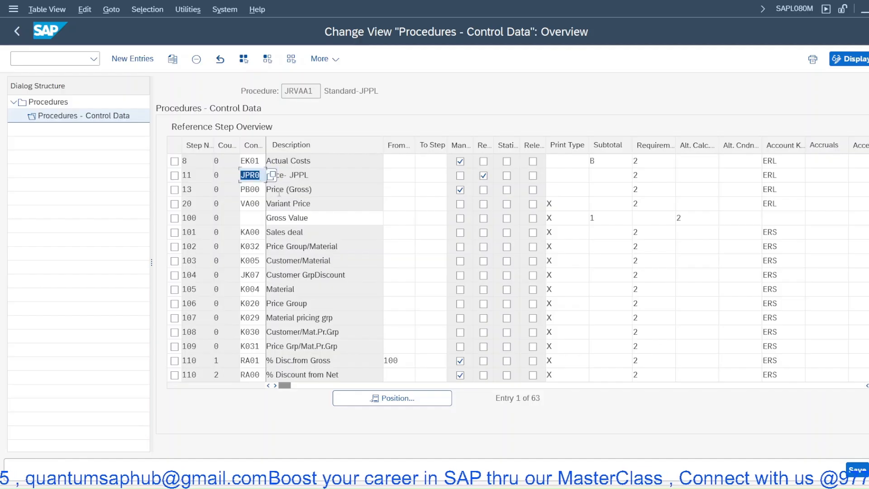
pyautogui.click(857, 469)
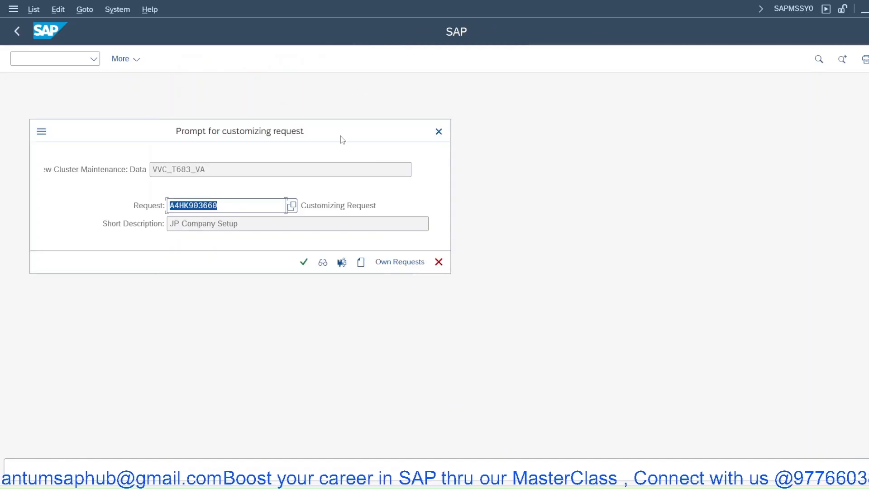
pyautogui.click(303, 262)
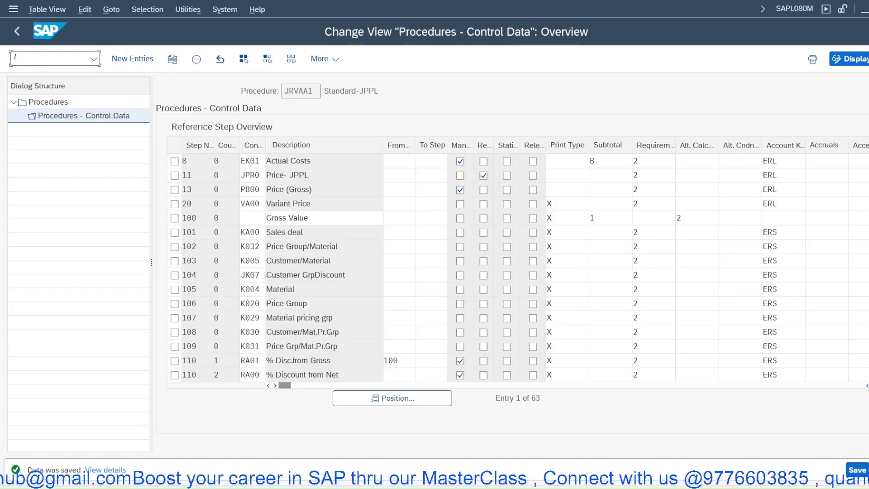
# Step: Go to condition record creation with transaction VK11
pyautogui.write('/nvk11')
pyautogui.press('Return')
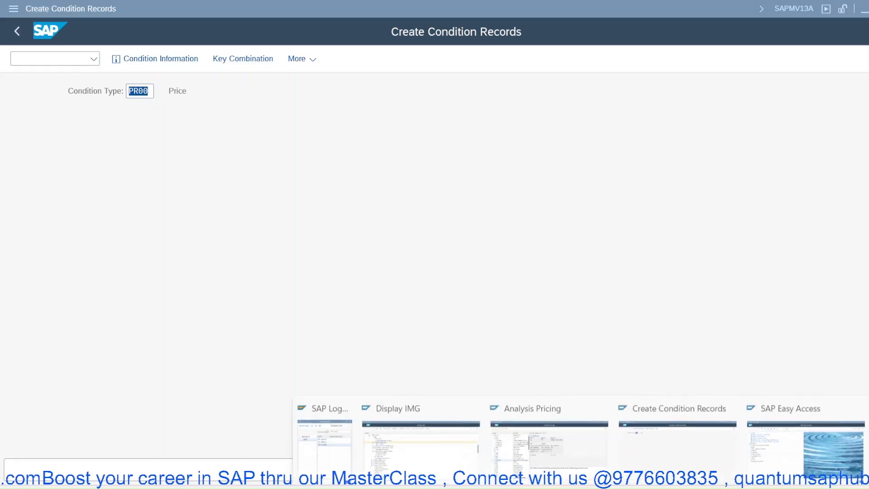
# Step: Return from the pricing analysis in the sales order session to the item conditions and try to redetermine item 10's pricing
pyautogui.click(548, 435)
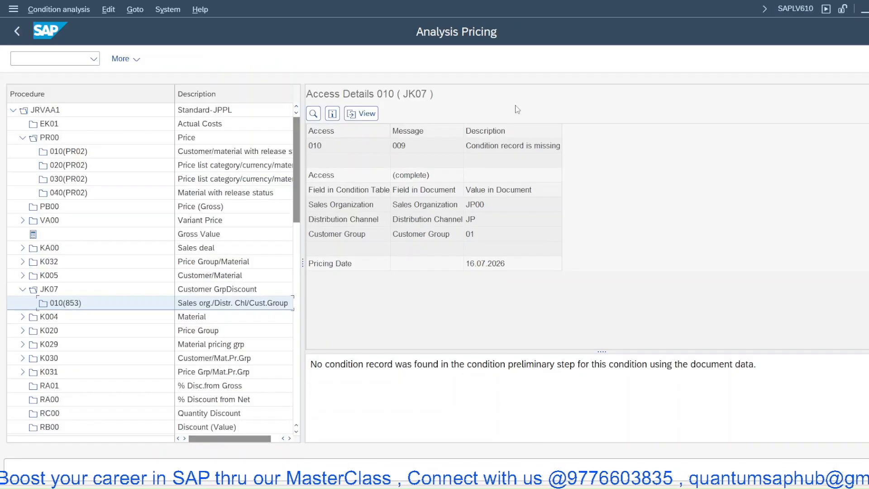
pyautogui.rightClick(586, 410)
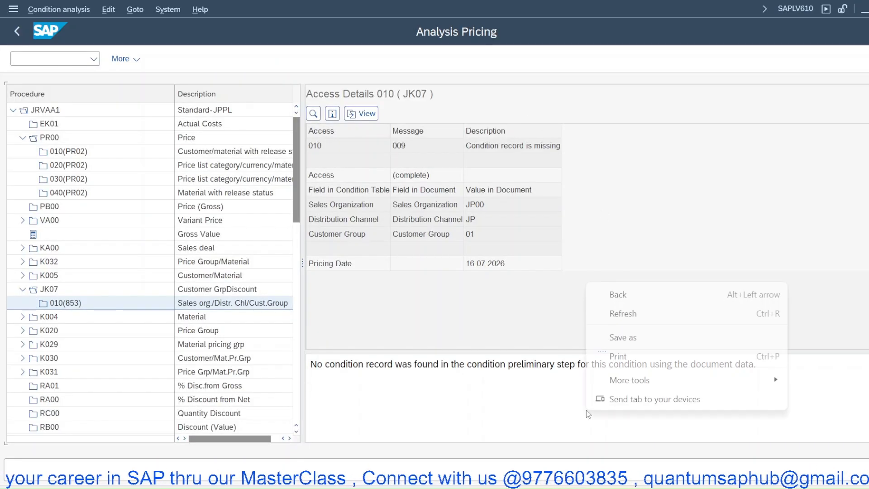
pyautogui.click(614, 298)
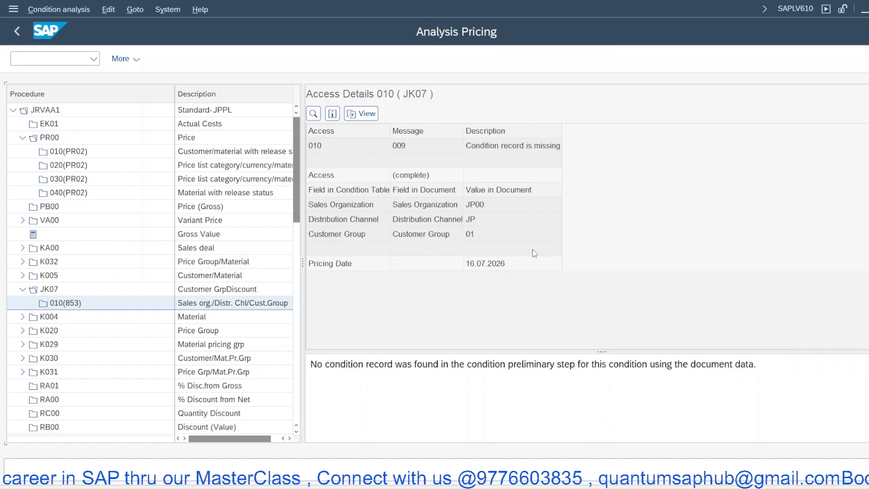
pyautogui.rightClick(253, 59)
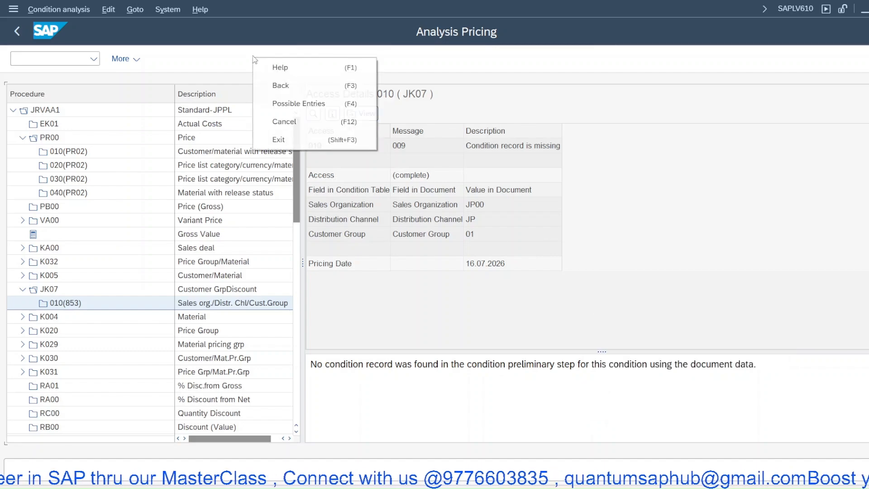
pyautogui.click(273, 83)
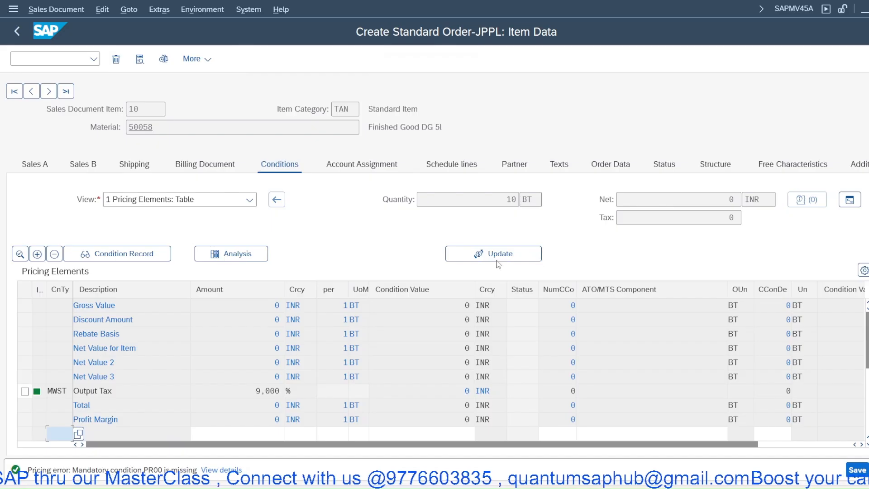
pyautogui.click(498, 259)
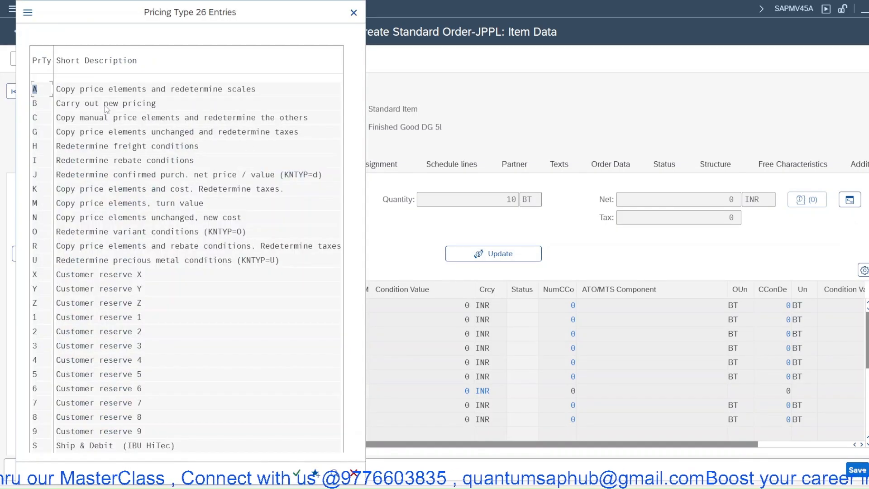
pyautogui.click(187, 132)
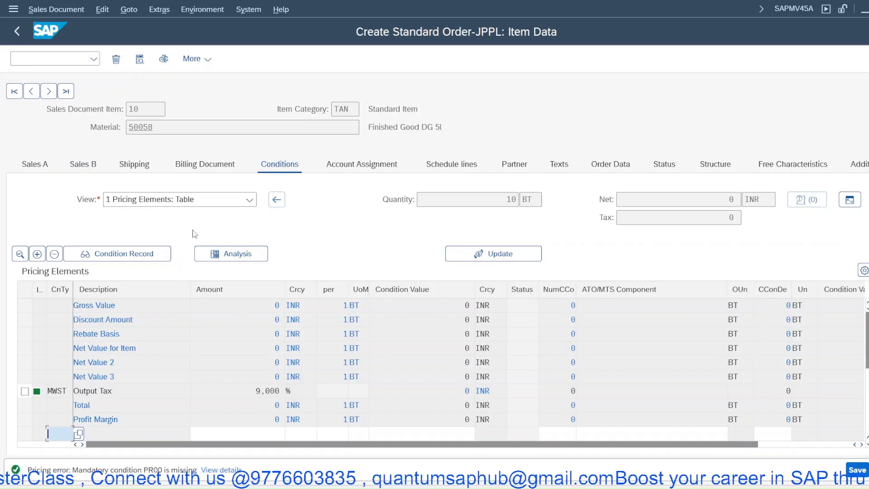
pyautogui.click(511, 257)
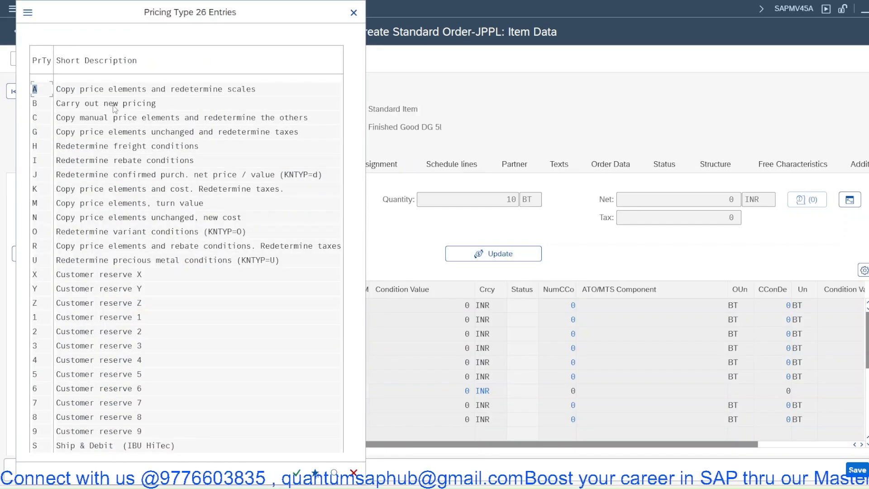
pyautogui.click(115, 92)
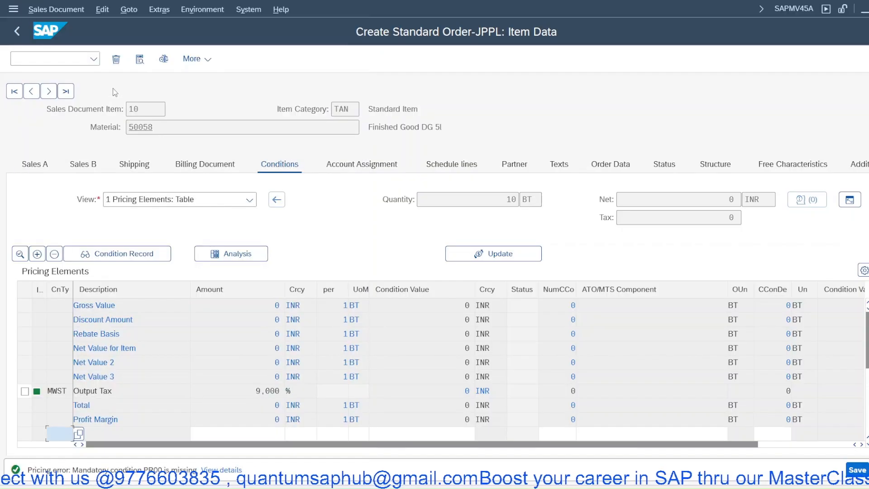
# Step: Go back to the sales order overview and try to delete item 10
pyautogui.rightClick(254, 222)
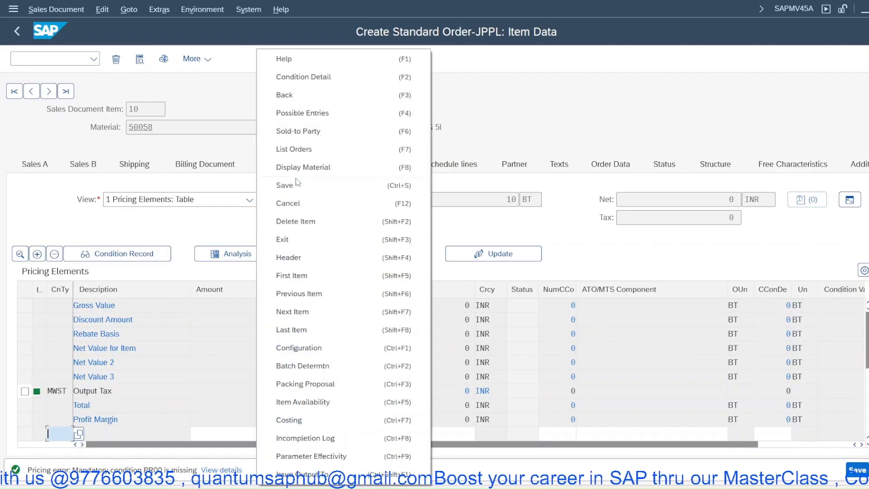
pyautogui.click(284, 94)
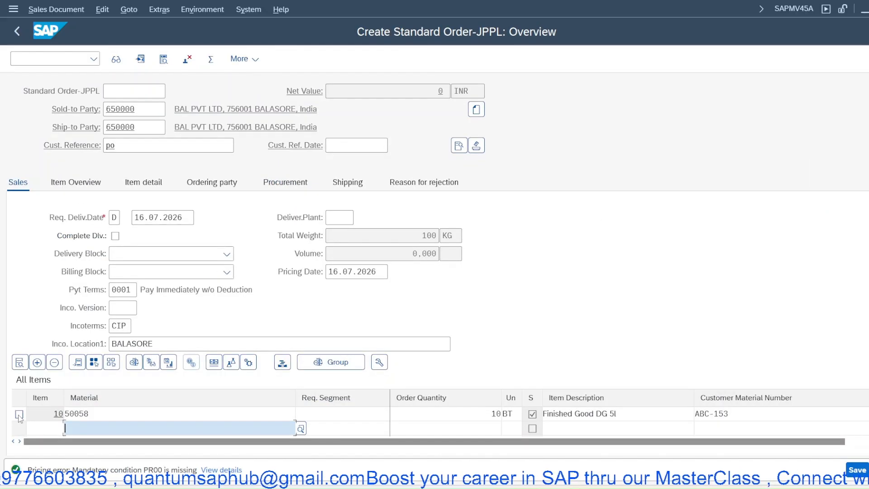
pyautogui.click(19, 415)
pyautogui.click(54, 362)
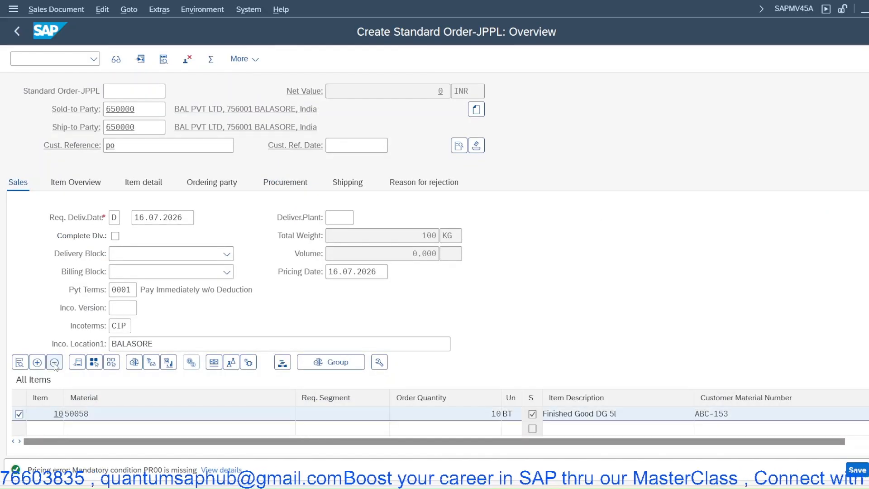
pyautogui.click(222, 279)
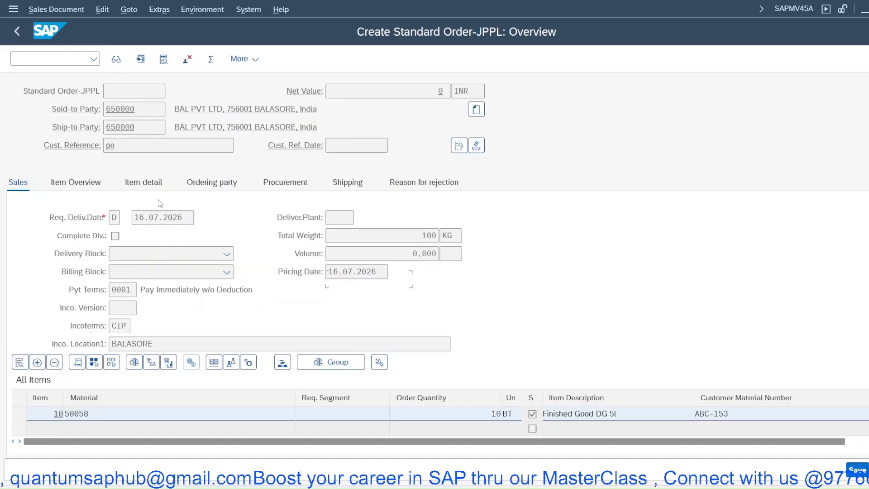
# Step: Start a new sales order with VA01 using order type JPOR, sales organization JP00, distribution channel JP and division JP
pyautogui.click(72, 59)
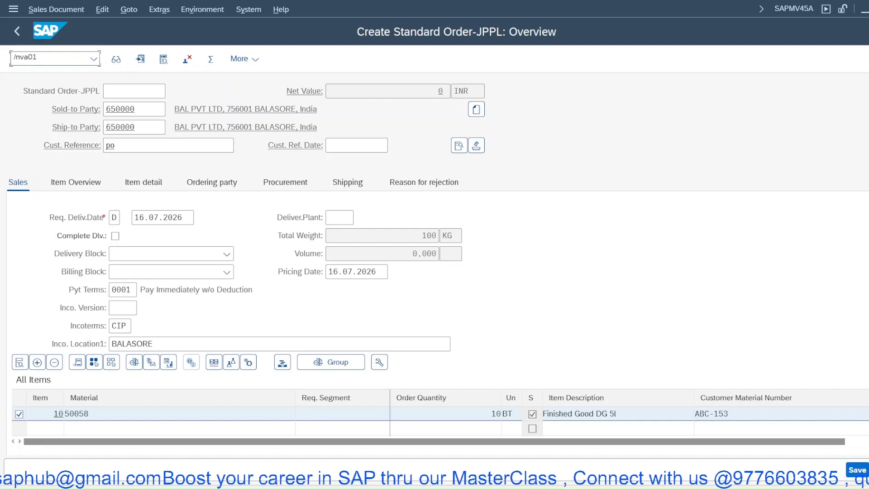
pyautogui.write('/nva01')
pyautogui.press('Return')
pyautogui.press('Return')
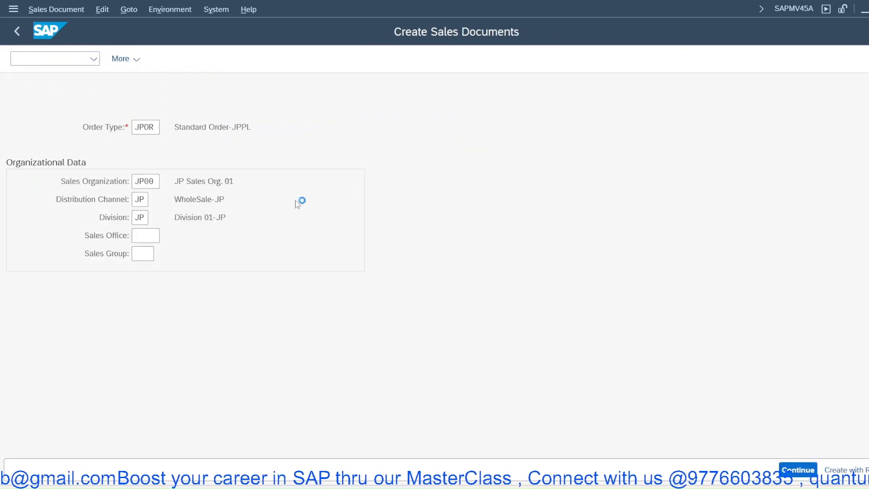
# Step: Fill in the customer number as sold-to party, customer reference PO and payment terms 0001 in the order header
pyautogui.click(155, 113)
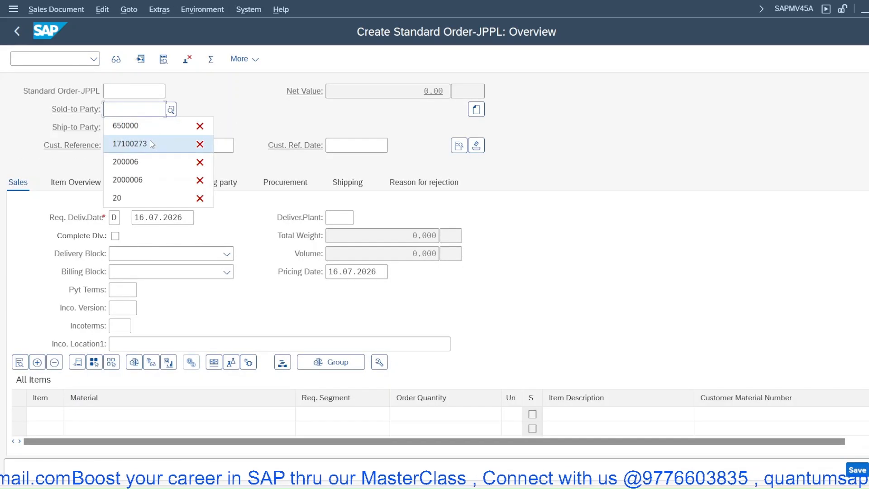
pyautogui.click(136, 124)
pyautogui.press('Return')
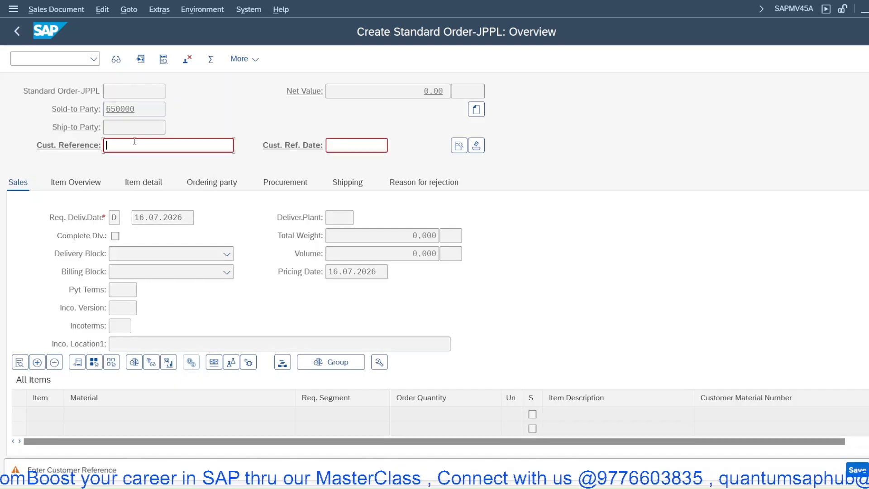
pyautogui.write('PO')
pyautogui.press('Return')
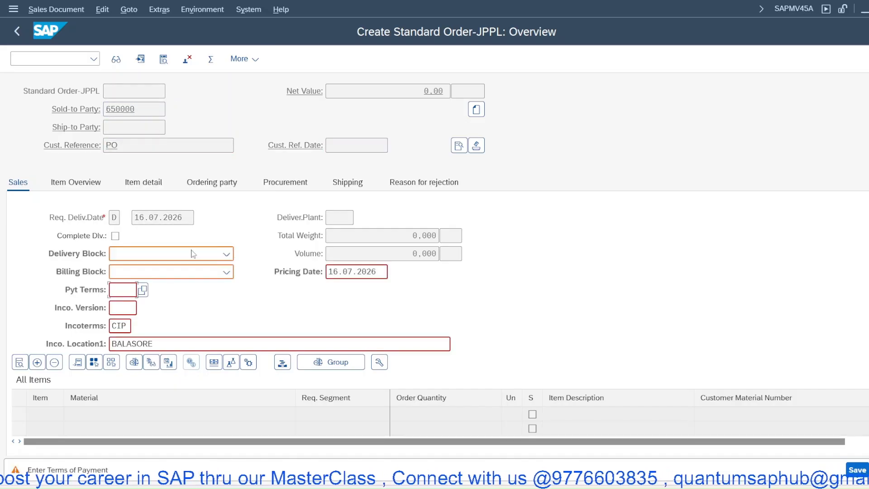
pyautogui.click(127, 292)
pyautogui.click(119, 309)
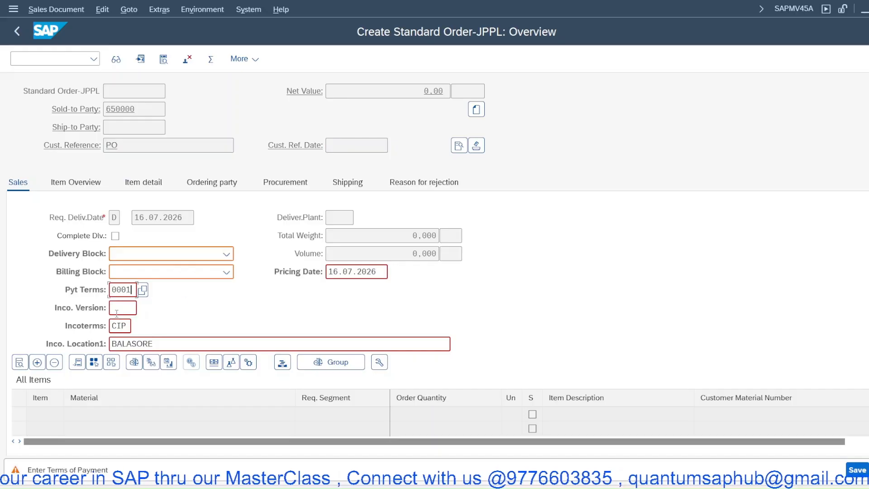
pyautogui.press('Return')
# Step: Add an order item for material 50058 with quantity 10
pyautogui.press('BackSpace')
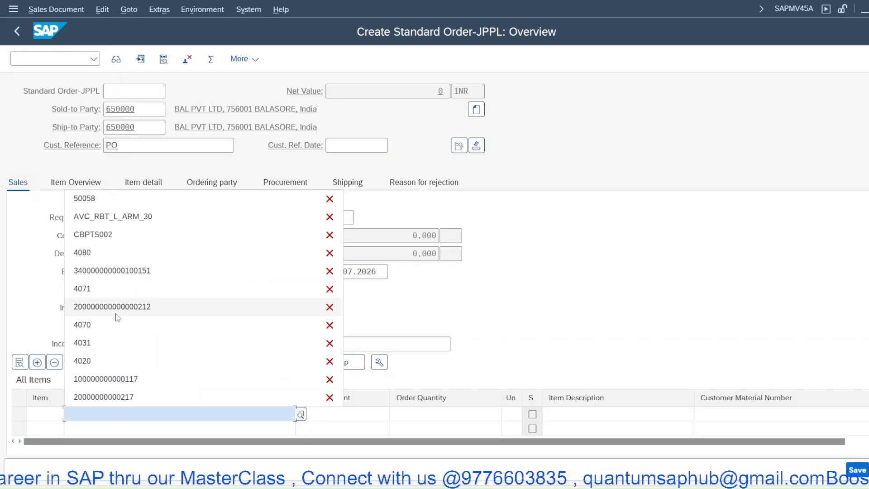
pyautogui.click(88, 200)
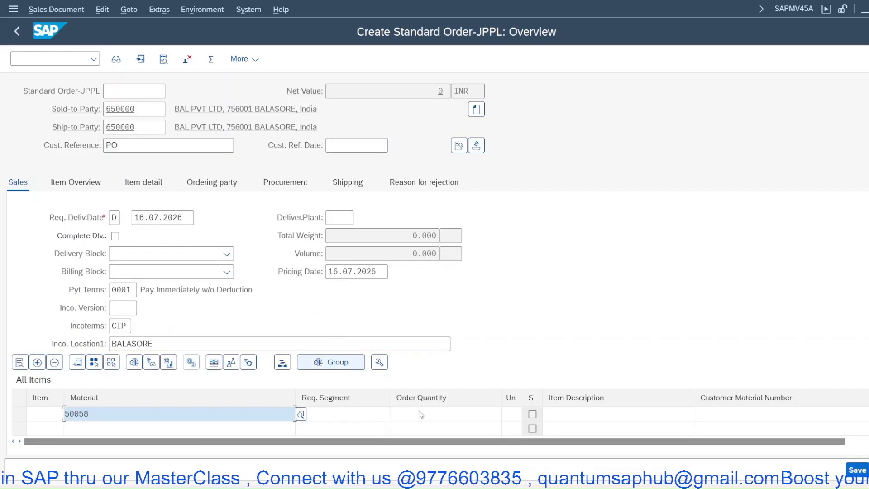
pyautogui.click(467, 414)
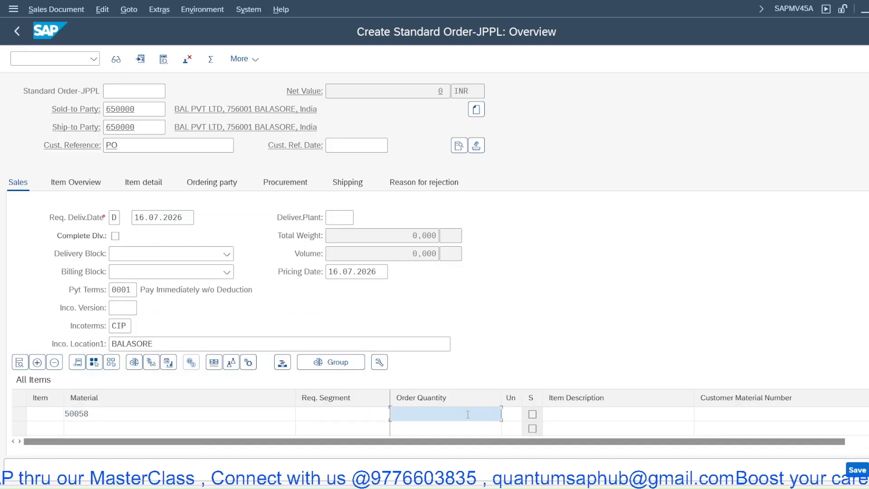
pyautogui.write('10')
pyautogui.press('Return')
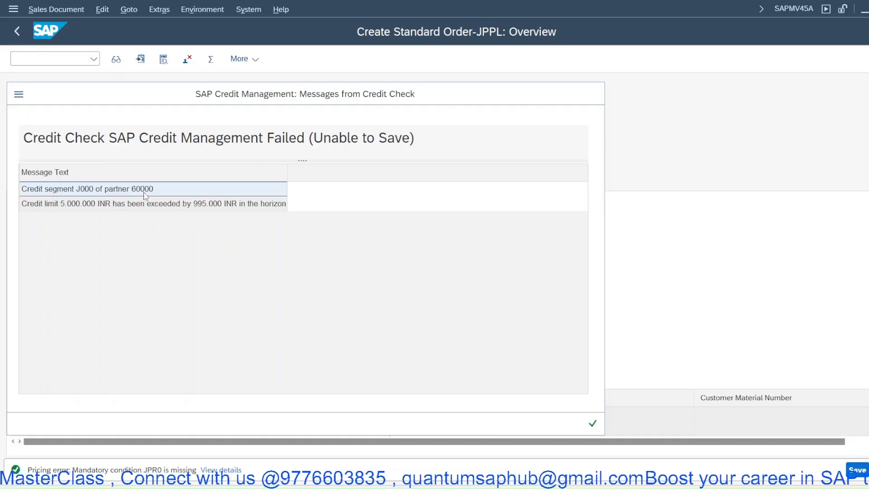
# Step: Acknowledge the credit check, continue past the availability control and open the pricing conditions of item 10
pyautogui.click(593, 422)
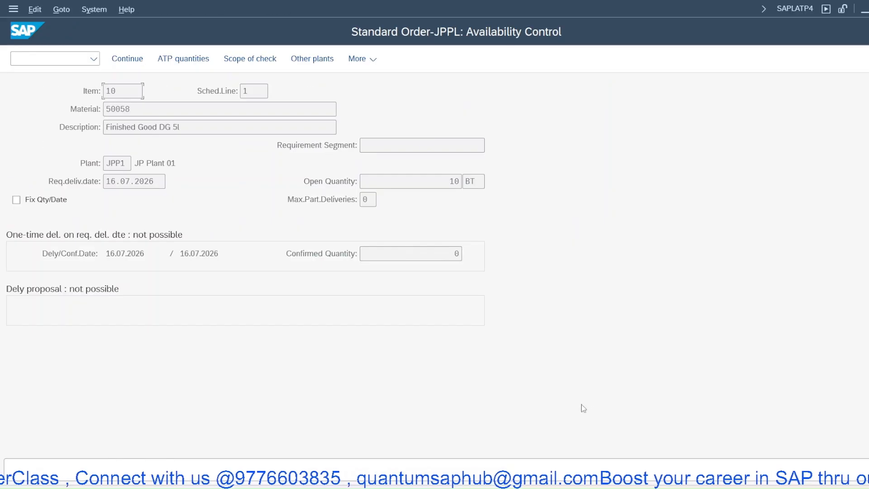
pyautogui.click(128, 59)
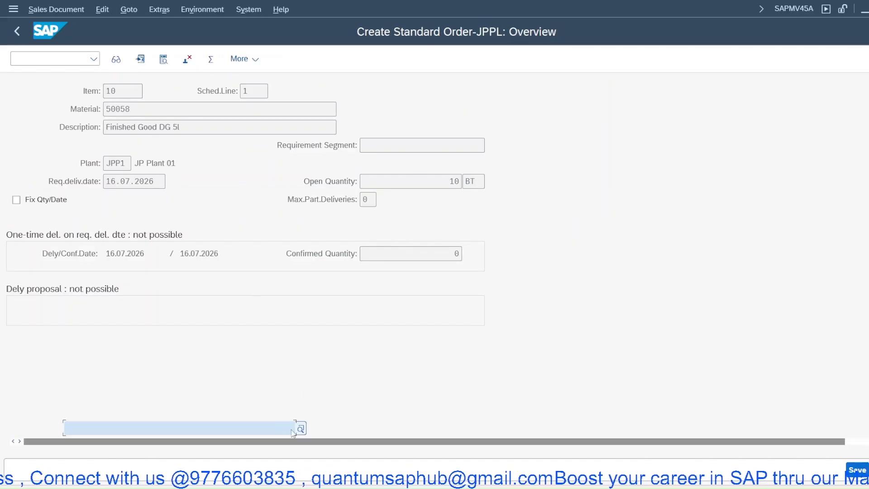
pyautogui.doubleClick(215, 412)
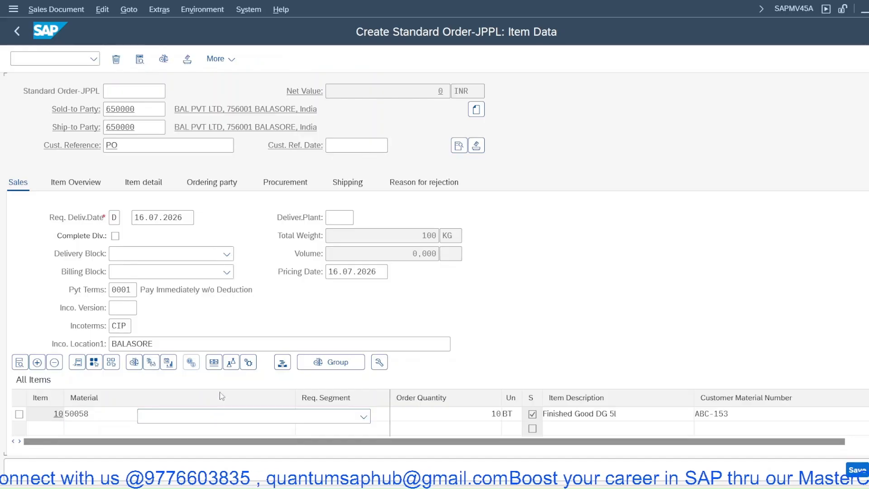
pyautogui.click(273, 167)
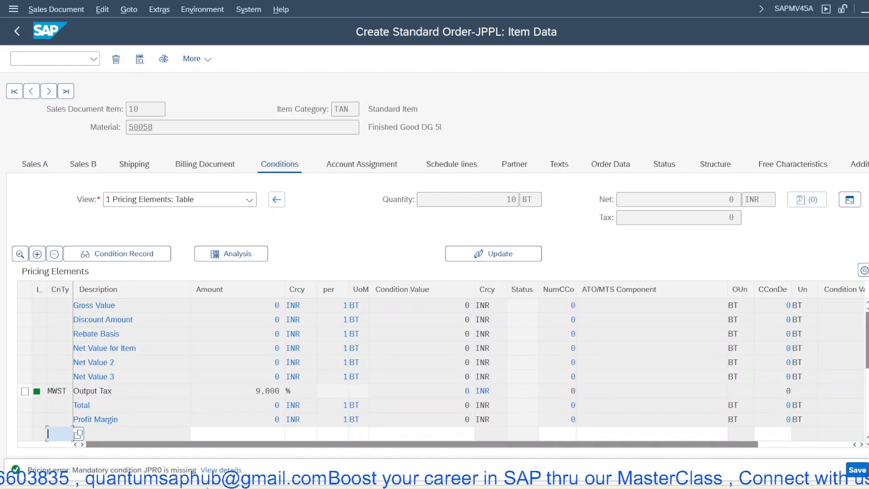
# Step: Switch to the condition records session and start a record for condition type JPR0 with the Customer/Material key combination
pyautogui.click(579, 487)
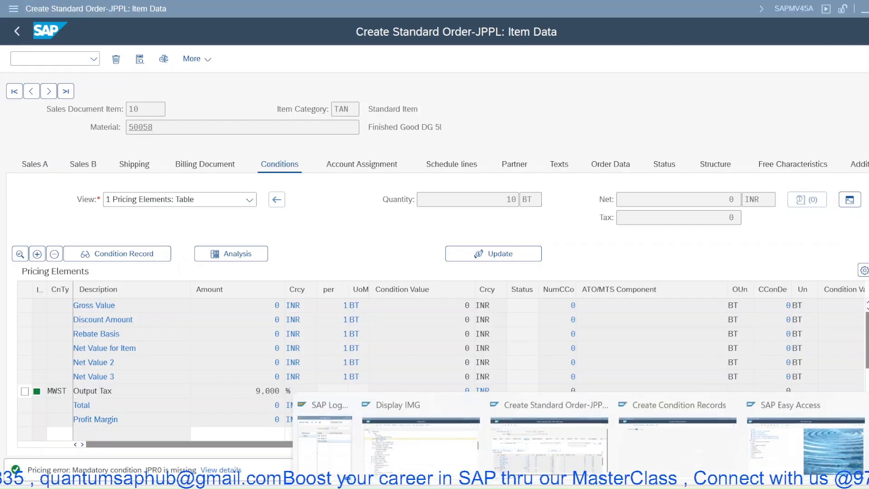
pyautogui.click(652, 445)
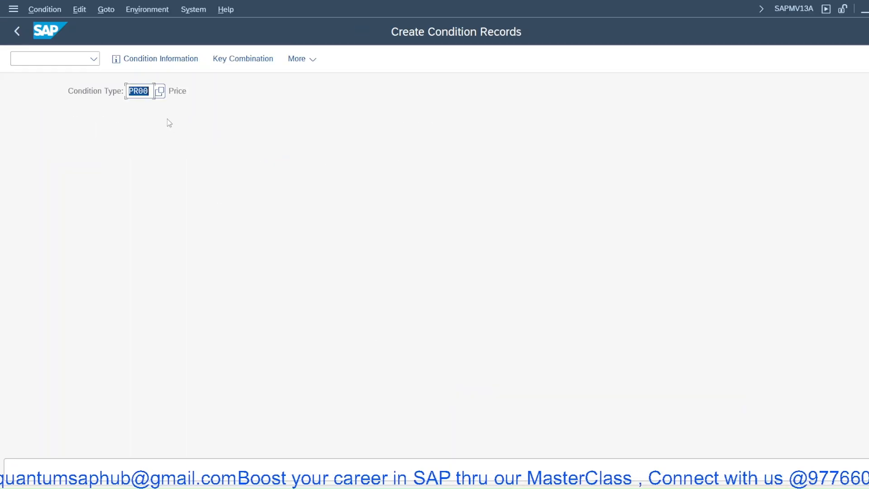
pyautogui.write('JPR0')
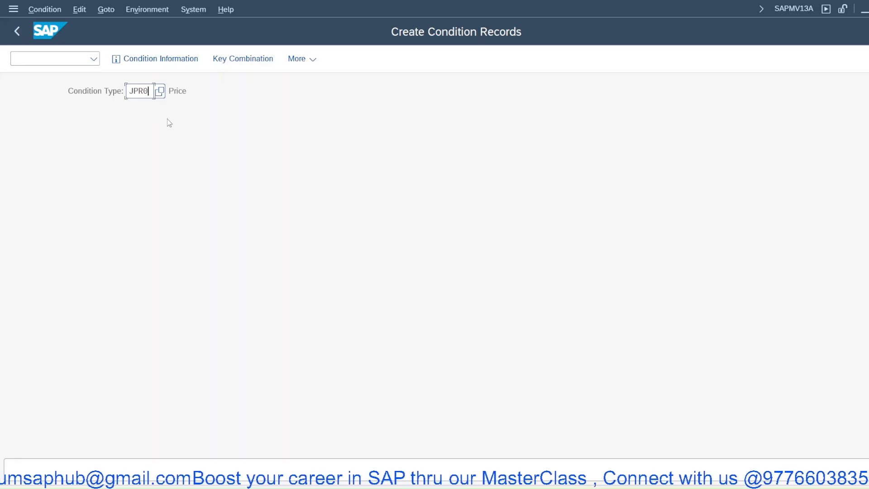
pyautogui.press('Return')
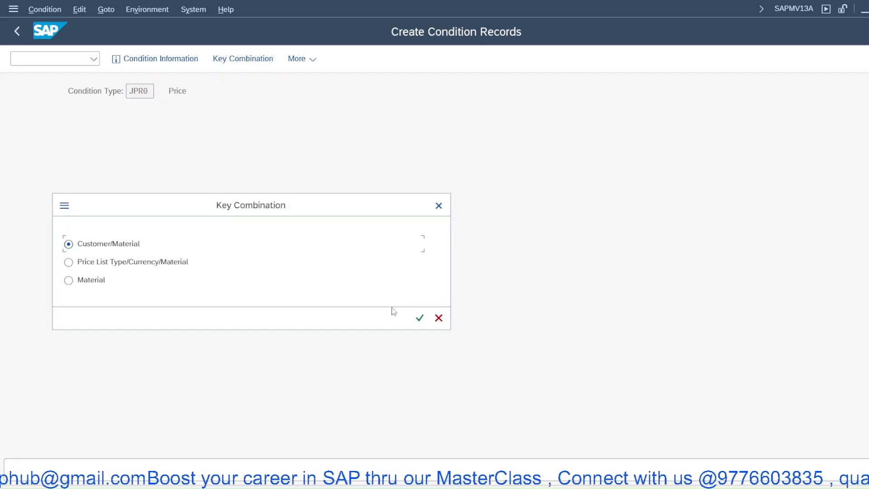
pyautogui.click(419, 318)
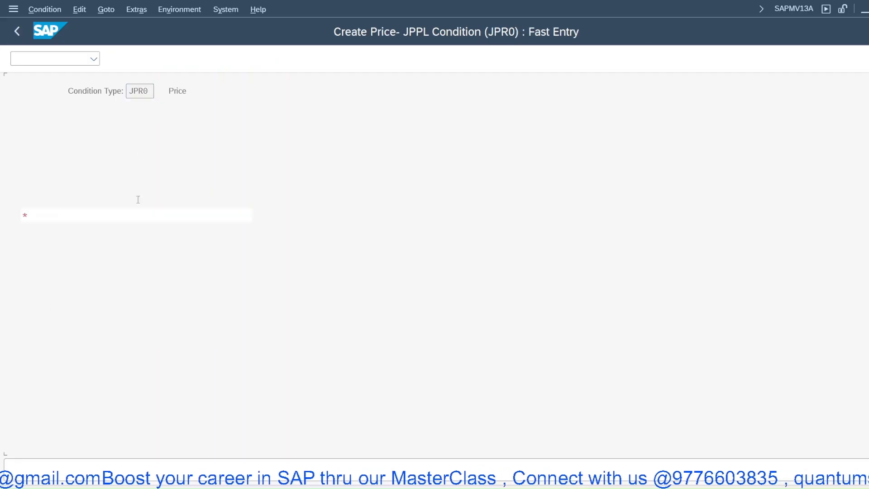
# Step: Enter material 50058 with amount 1000 in the first row of the JPR0 price condition record
pyautogui.click(82, 212)
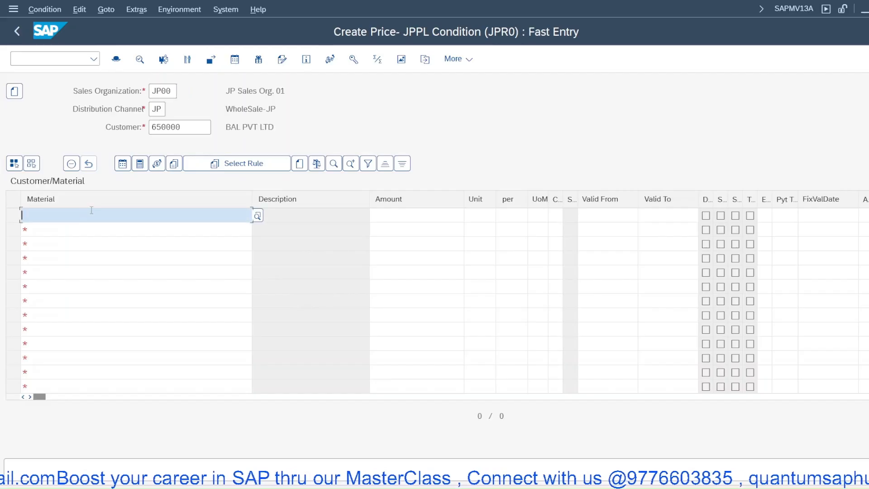
pyautogui.write('5000')
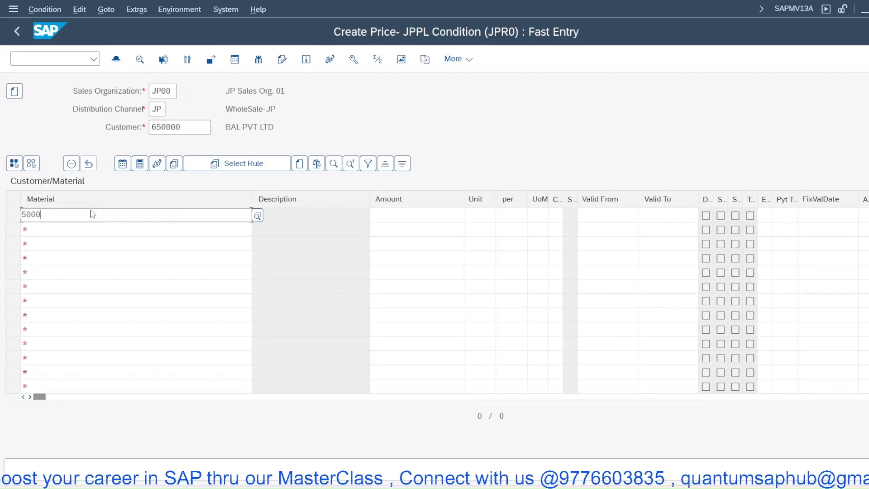
pyautogui.press('BackSpace')
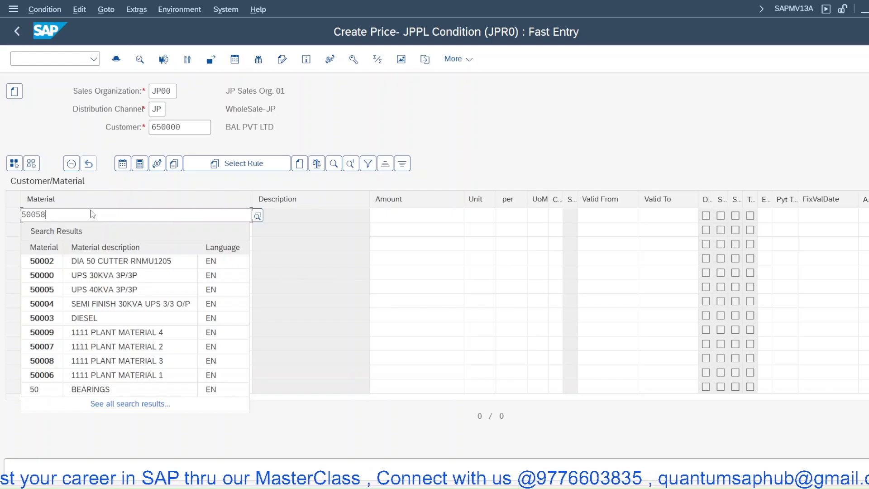
pyautogui.click(401, 218)
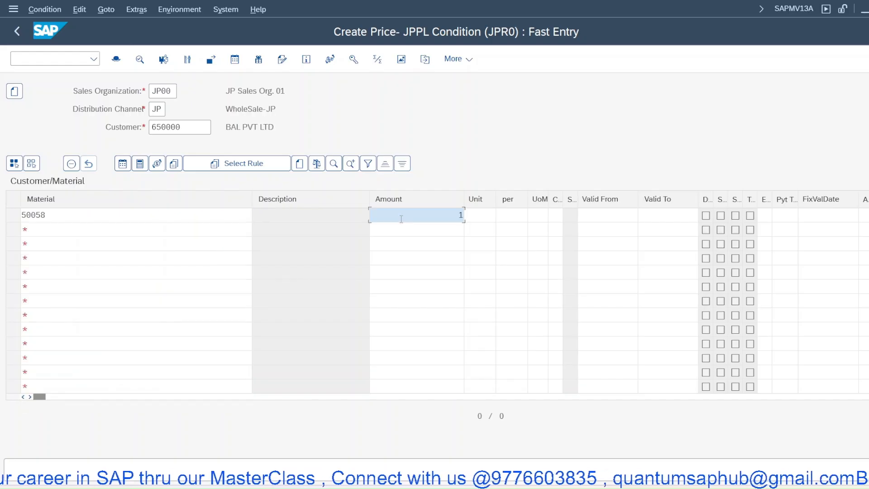
pyautogui.press('Tab')
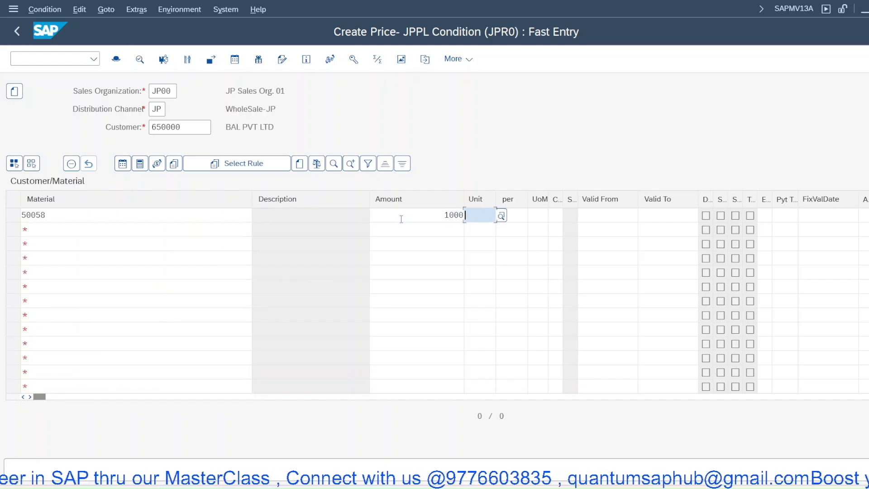
pyautogui.write('1')
pyautogui.press('Return')
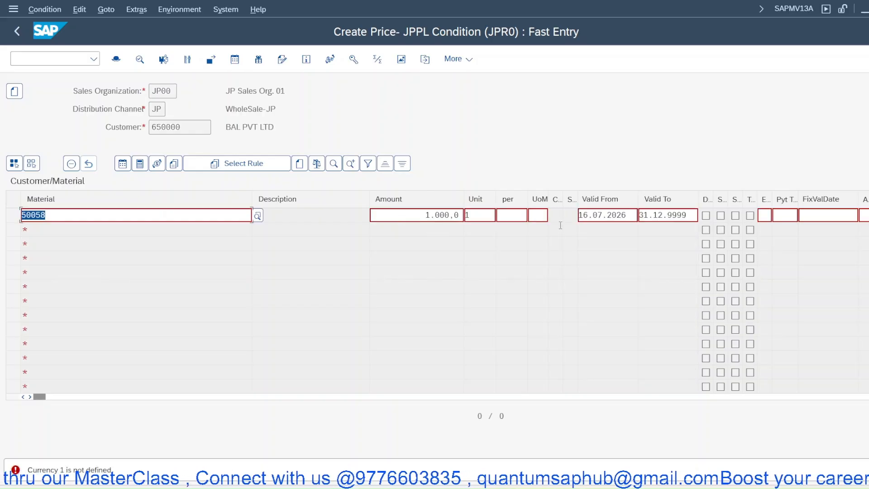
# Step: Set the currency to INR, re-enter the amount as 1000 and save the JPR0 condition record
pyautogui.moveTo(477, 215); pyautogui.dragTo(395, 212)
pyautogui.write('INR')
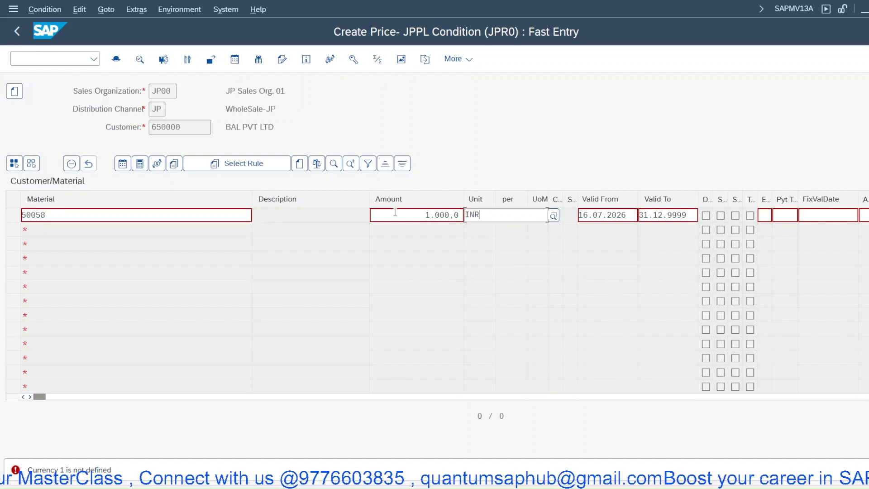
pyautogui.press('Return')
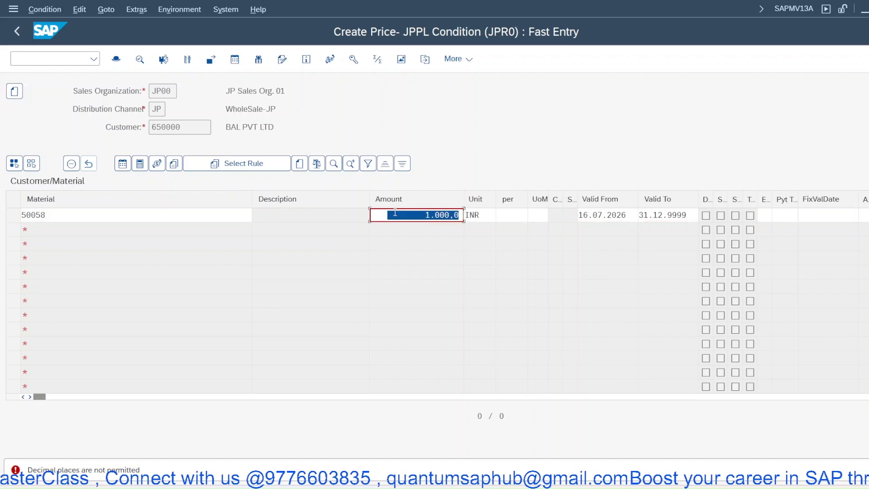
pyautogui.press('BackSpace')
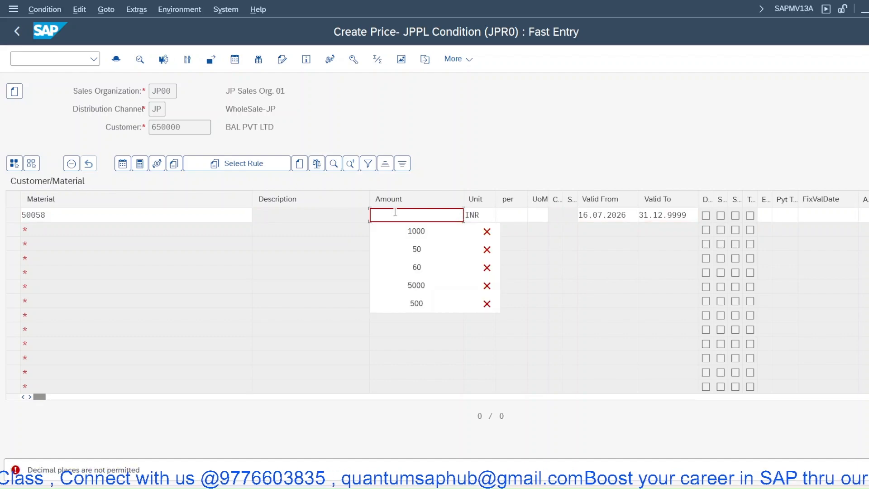
pyautogui.write('1000')
pyautogui.press('Return')
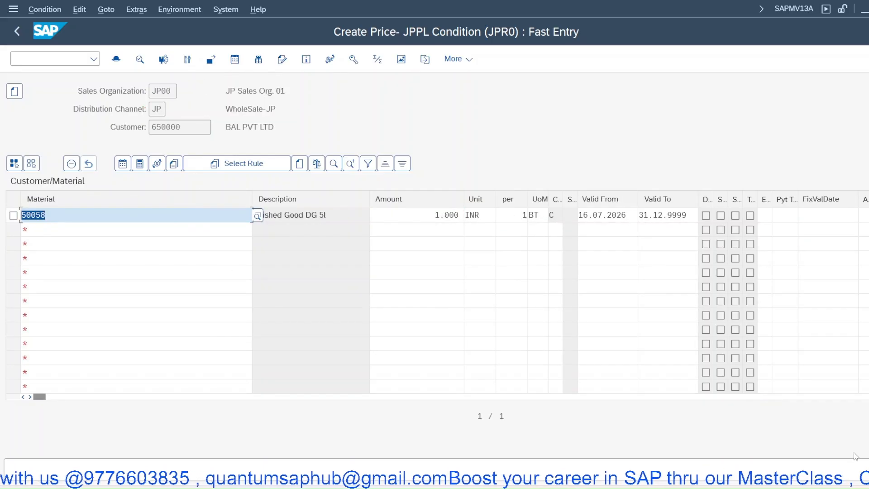
pyautogui.hotkey('ctrl', 's')
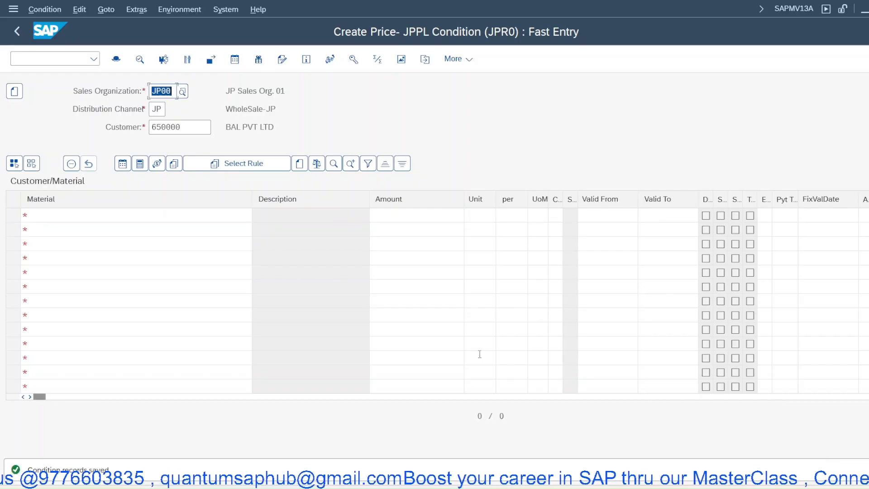
# Step: Switch to the sales order session and update the pricing elements of item 10
pyautogui.moveTo(563, 487)
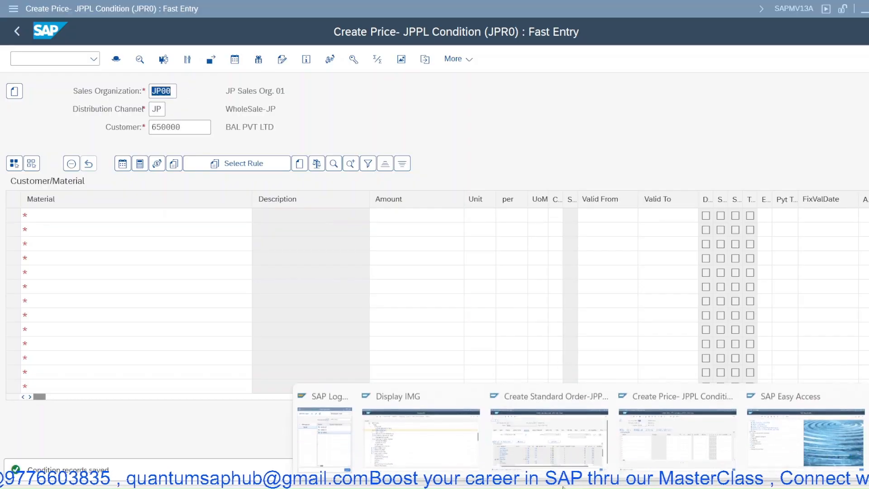
pyautogui.click(531, 444)
pyautogui.click(512, 259)
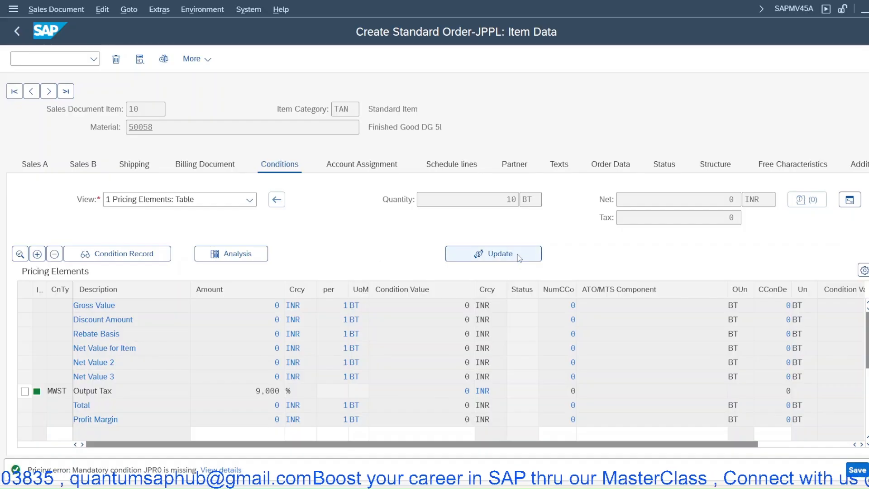
pyautogui.doubleClick(87, 104)
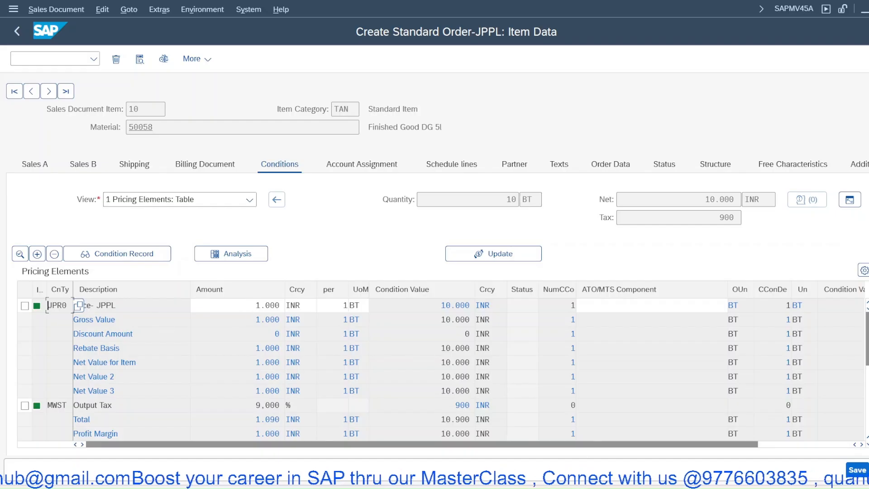
# Step: Return to the condition records session and start a record for condition type JK07 by sales organization, distribution channel and customer group
pyautogui.moveTo(584, 484)
pyautogui.click(679, 435)
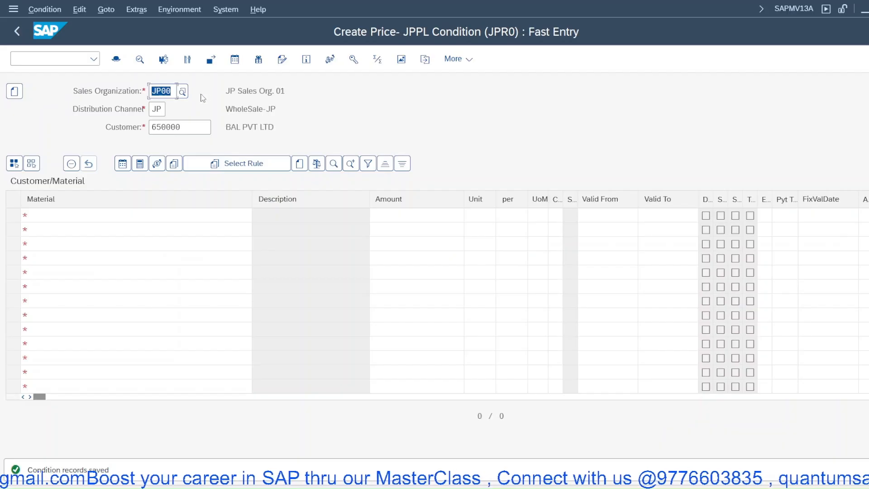
pyautogui.rightClick(204, 185)
pyautogui.click(235, 50)
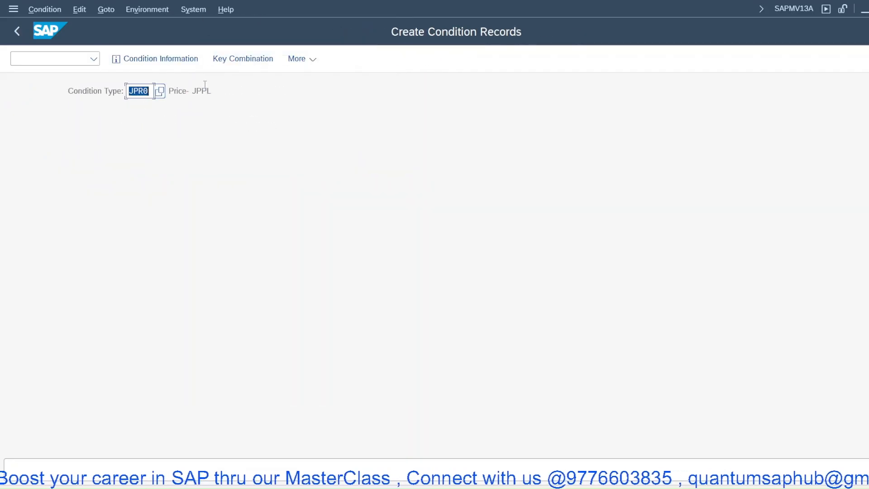
pyautogui.write('JK07')
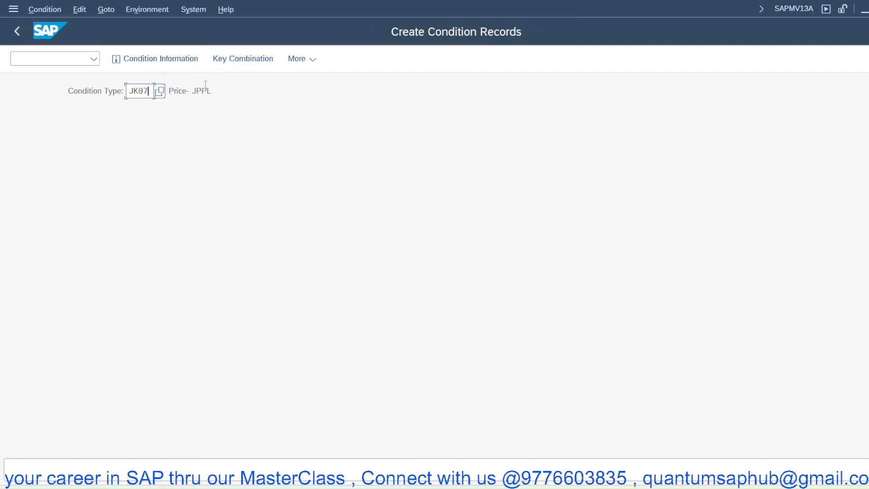
pyautogui.press('Return')
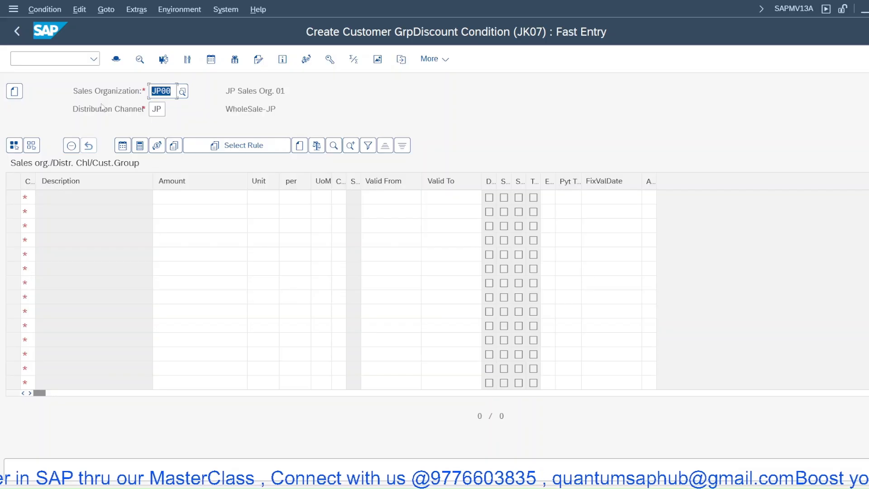
# Step: Enter customer group 01 with amount 10 in the first row of the JK07 discount record
pyautogui.click(26, 197)
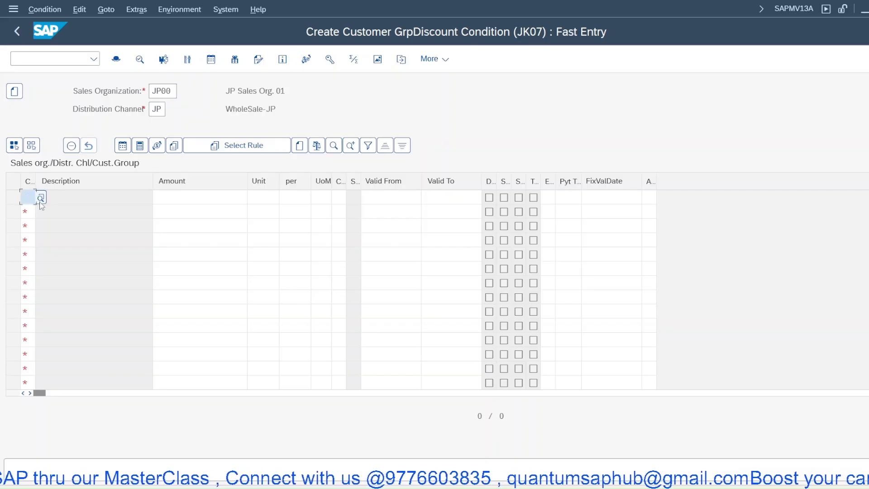
pyautogui.press('F4')
pyautogui.doubleClick(36, 186)
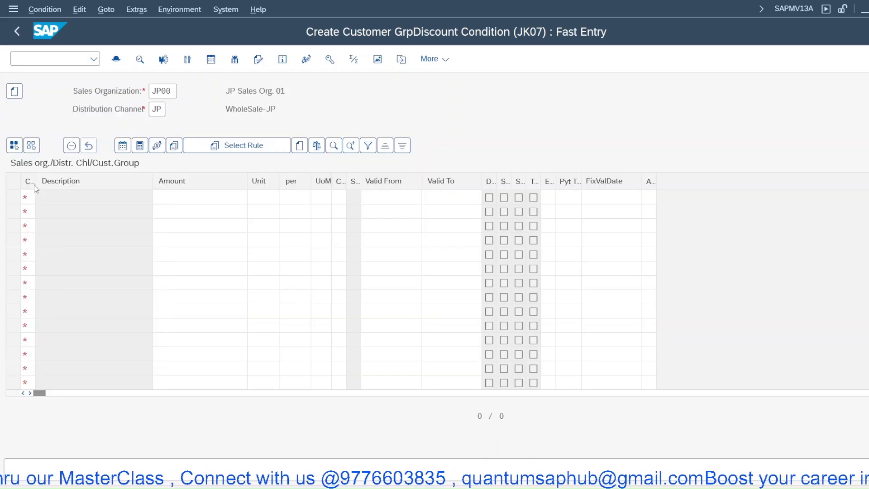
pyautogui.click(193, 197)
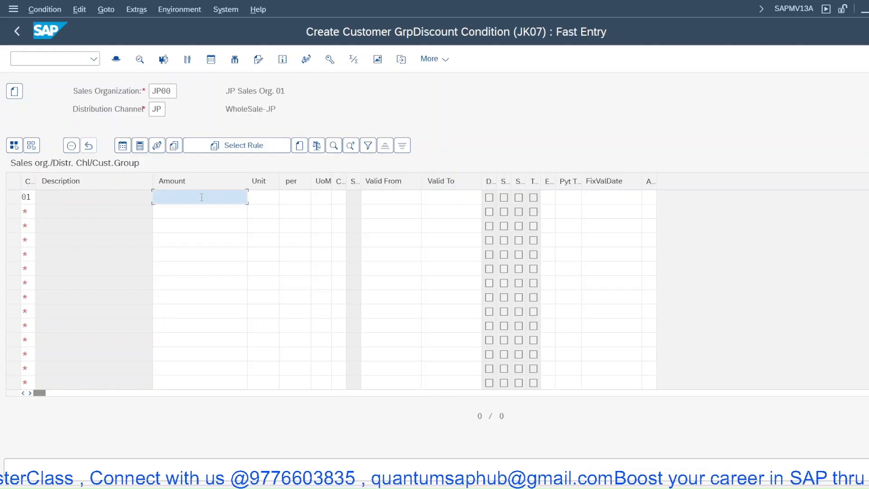
pyautogui.write('10')
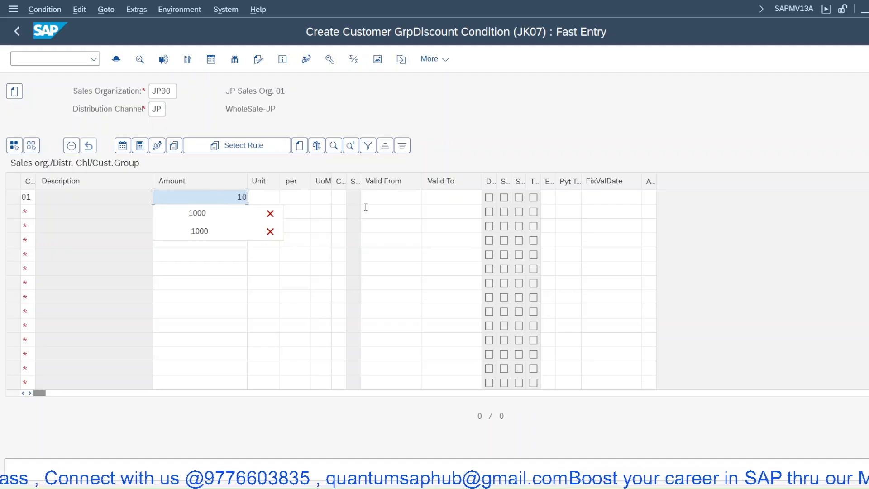
# Step: Examine the available condition units for the customer group 01 row and re-enter its amount as 10
pyautogui.click(264, 194)
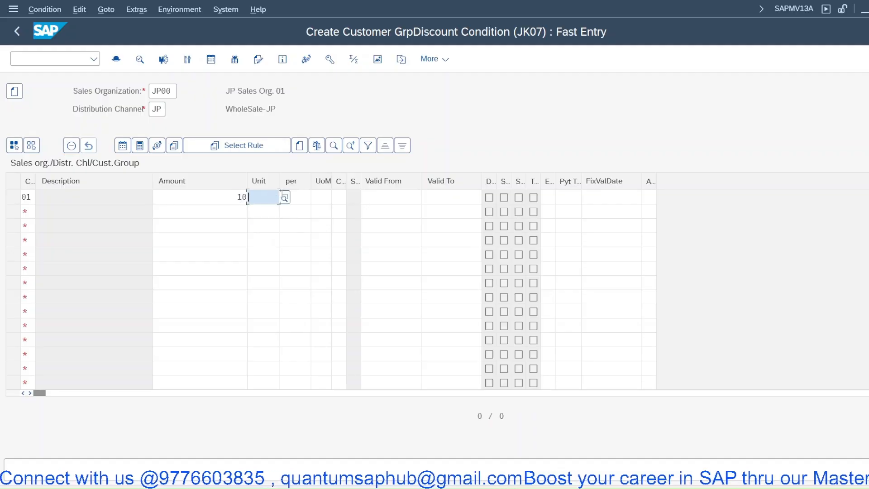
pyautogui.click(285, 198)
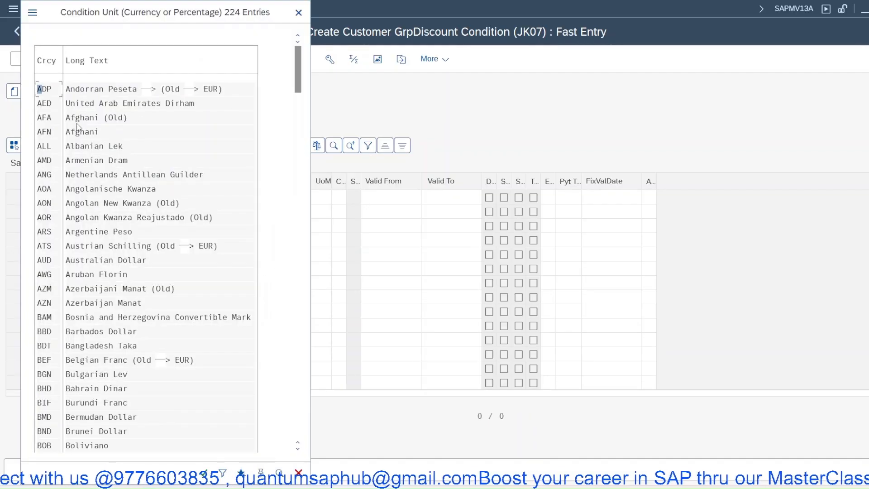
pyautogui.press('Escape')
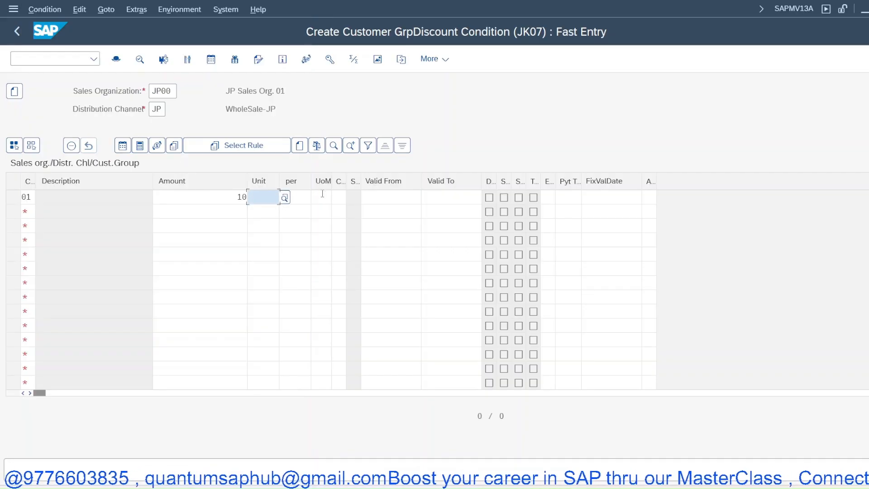
pyautogui.click(210, 198)
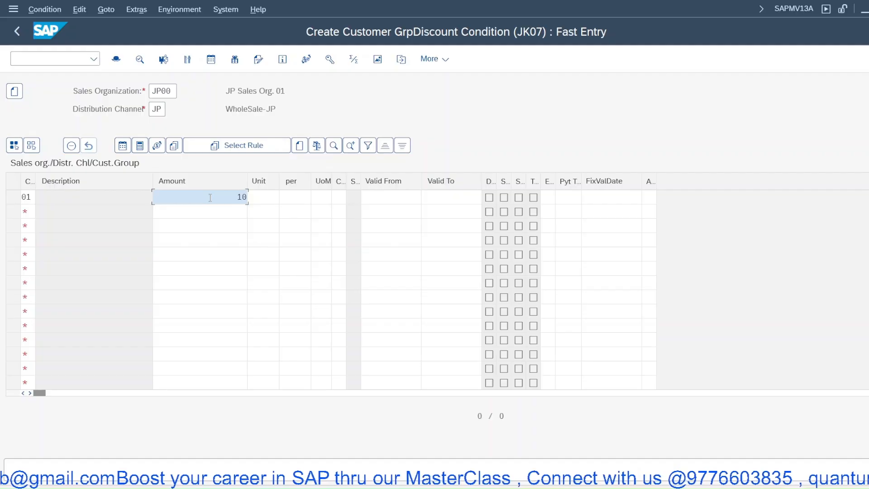
pyautogui.moveTo(210, 198); pyautogui.dragTo(303, 199)
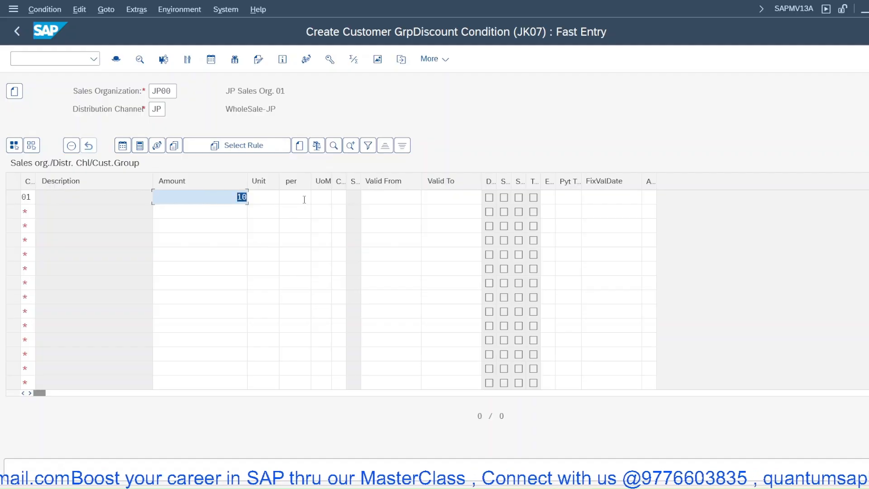
pyautogui.write('10')
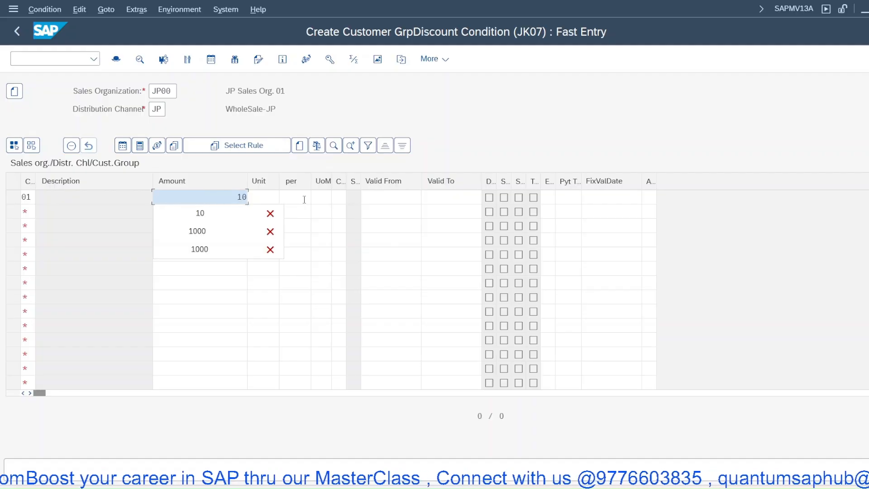
pyautogui.press('Tab')
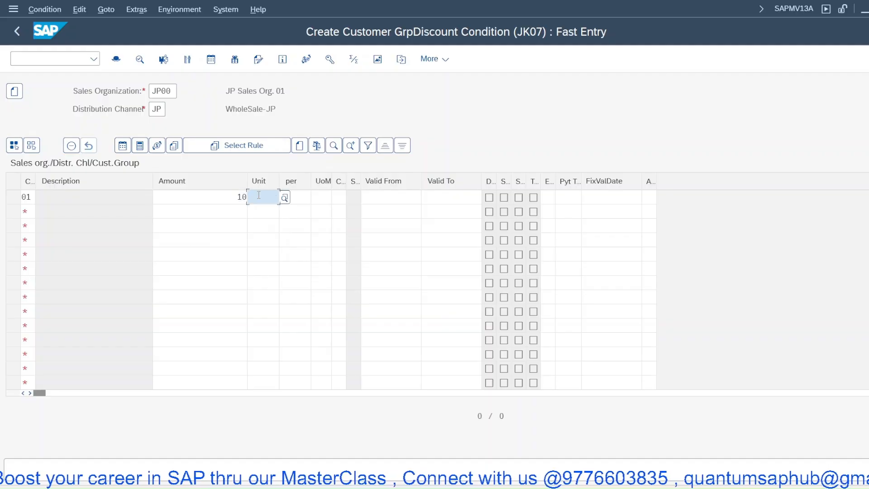
pyautogui.click(286, 198)
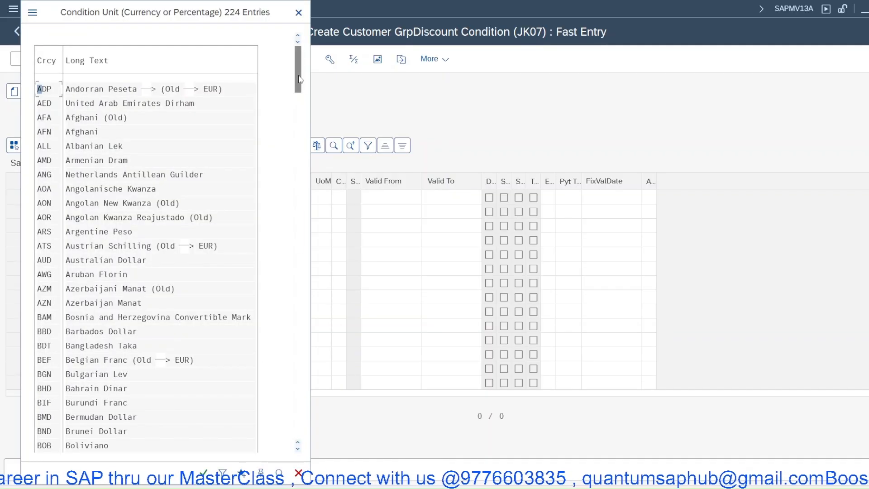
pyautogui.moveTo(298, 68); pyautogui.dragTo(297, 350)
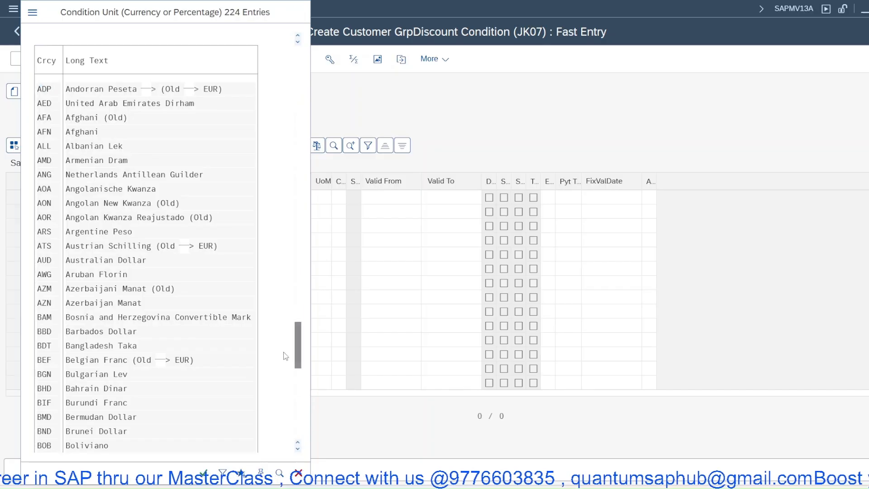
pyautogui.click(298, 13)
# Step: Open the condition types overview in change mode
pyautogui.click(54, 57)
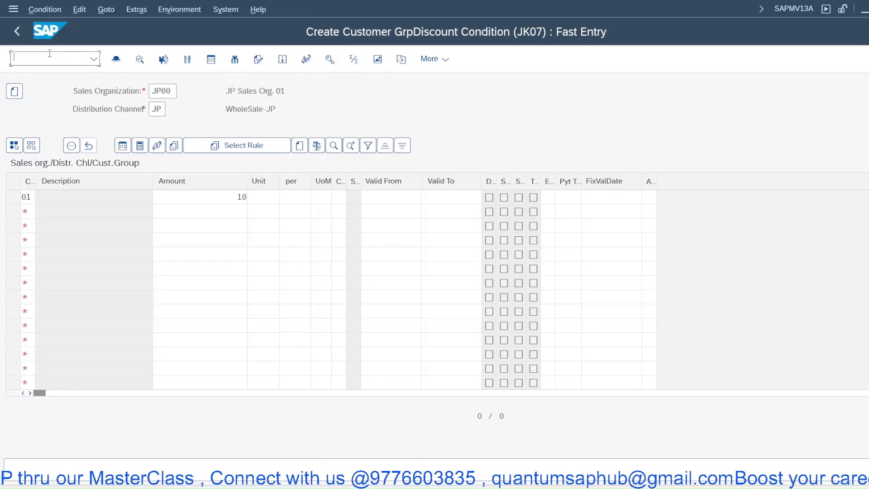
pyautogui.write('/n')
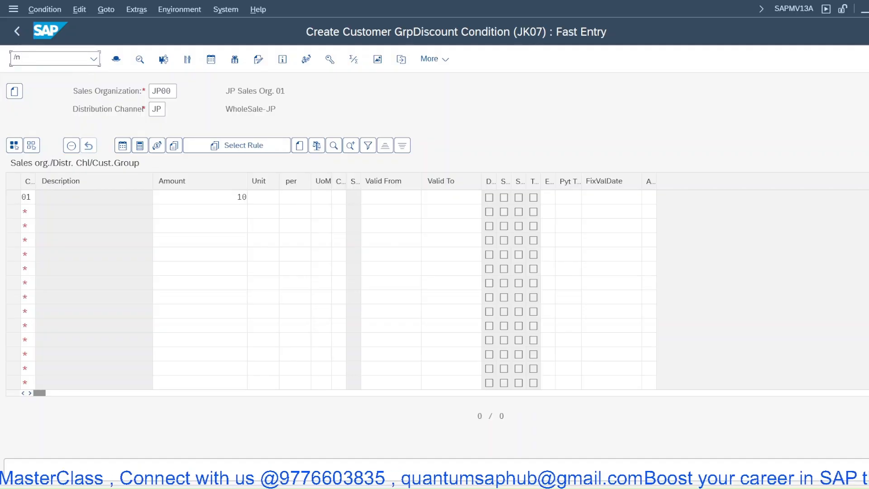
pyautogui.write('vk1')
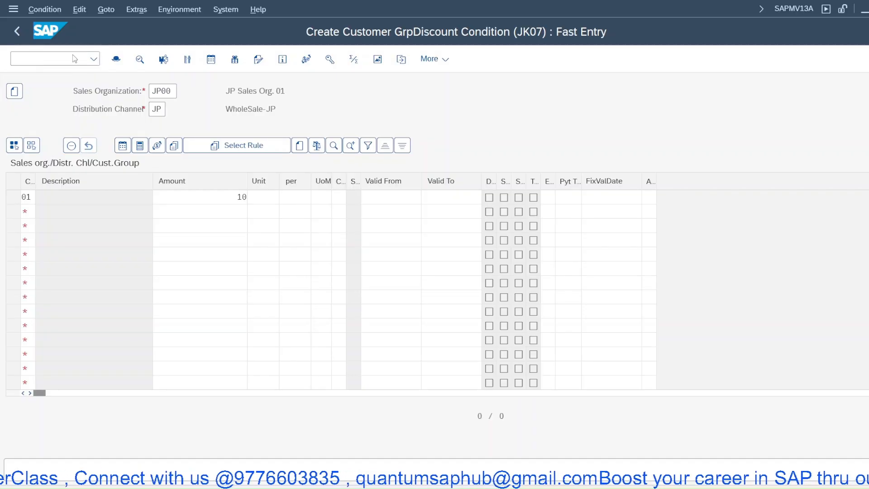
pyautogui.press('Return')
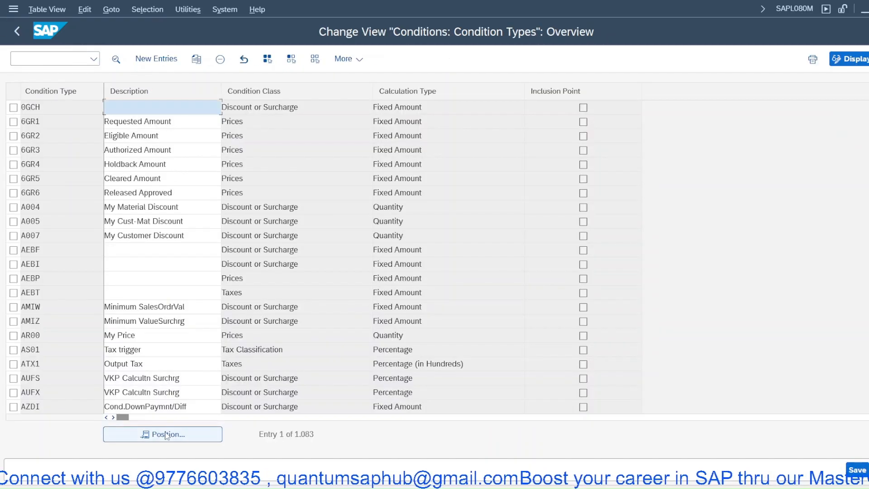
# Step: Locate condition type JK07 in the overview and open its details to check the calculation type
pyautogui.click(167, 435)
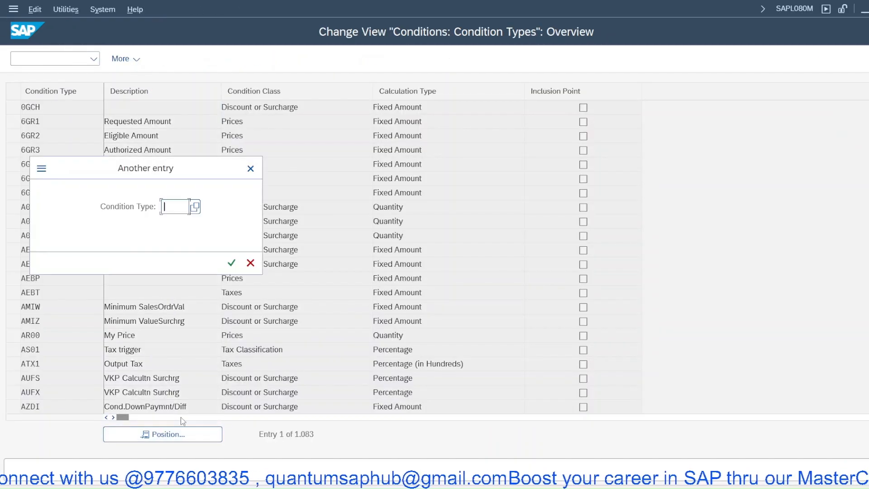
pyautogui.write('JK07')
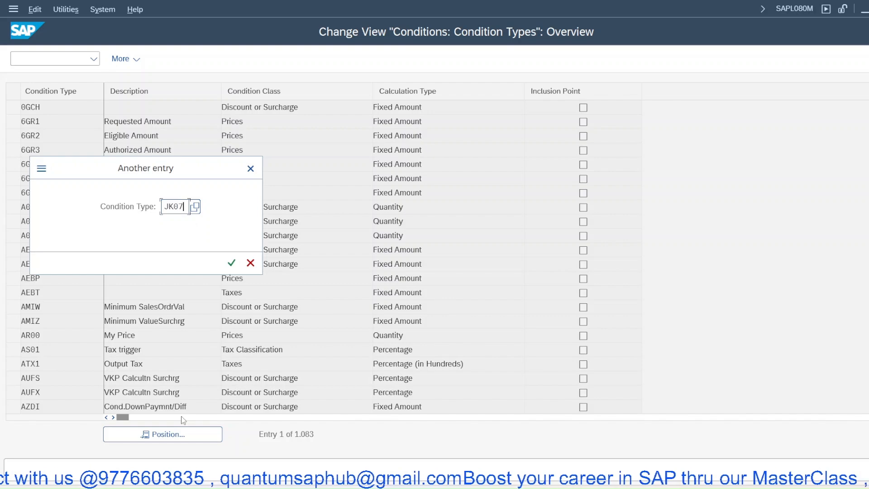
pyautogui.press('Return')
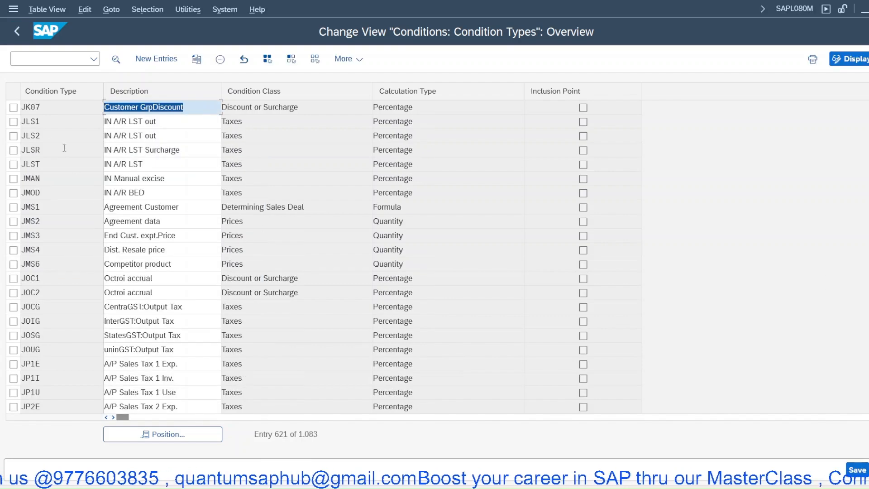
pyautogui.click(13, 107)
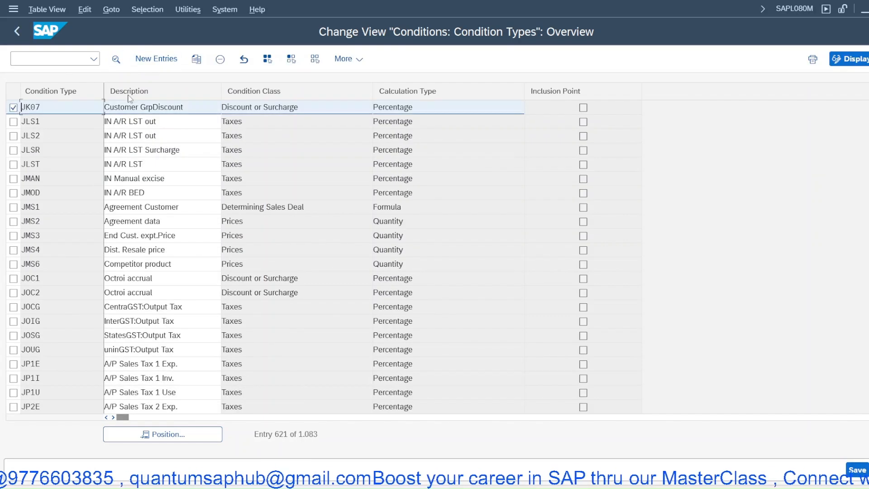
pyautogui.doubleClick(71, 109)
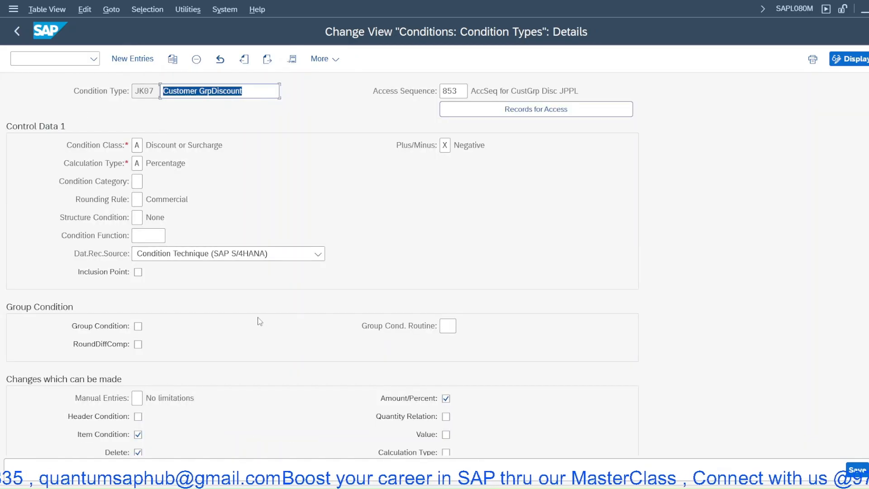
pyautogui.click(142, 163)
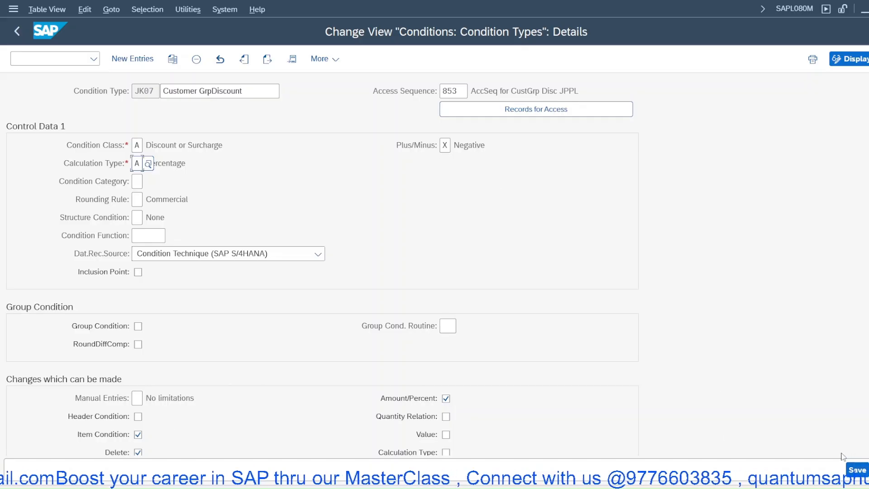
# Step: Start transaction VK11 afresh and open a new fast entry record for condition type JK07
pyautogui.click(31, 58)
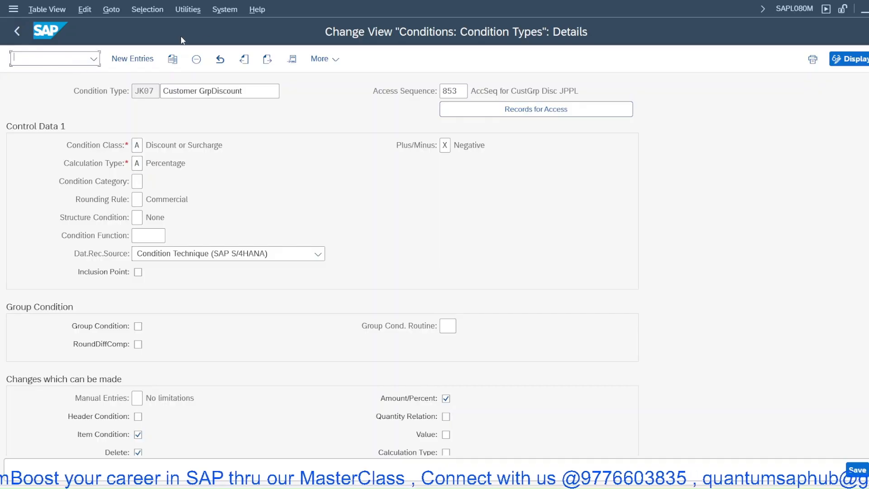
pyautogui.write('/nvk11')
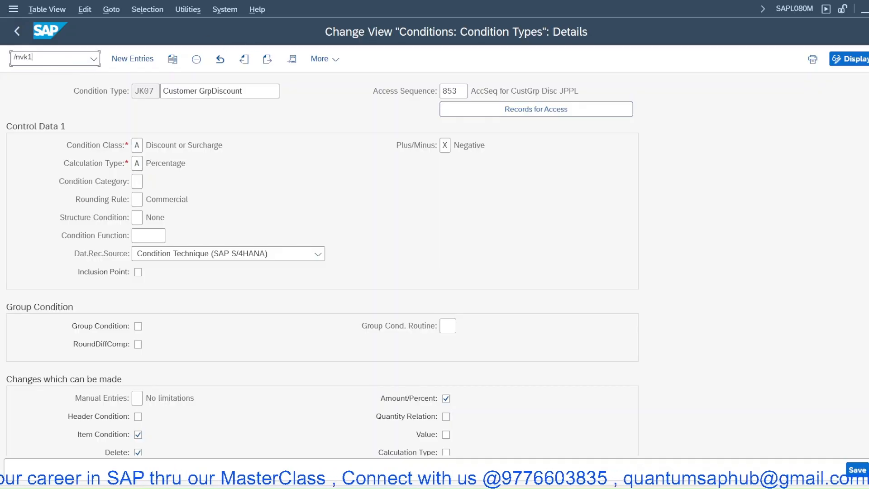
pyautogui.press('Return')
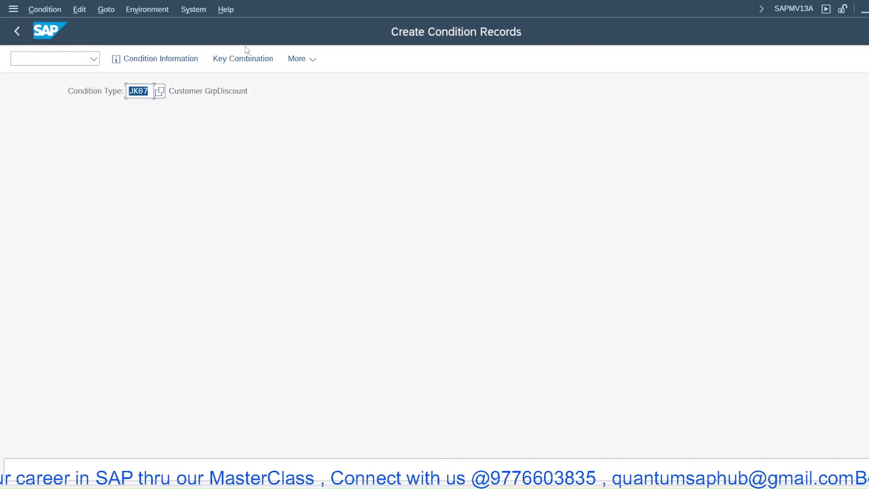
pyautogui.press('Return')
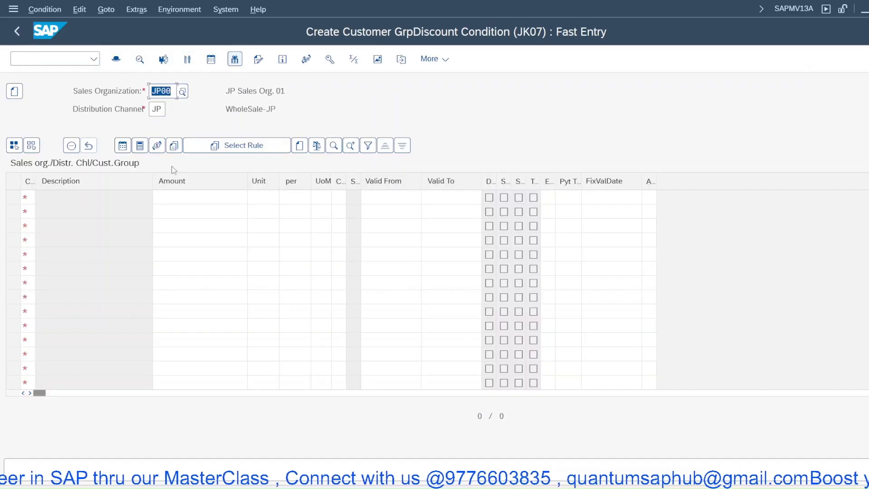
# Step: Enter customer group 01 with amount 10 for the JK07 discount in JP00/JP and save the condition record
pyautogui.click(33, 198)
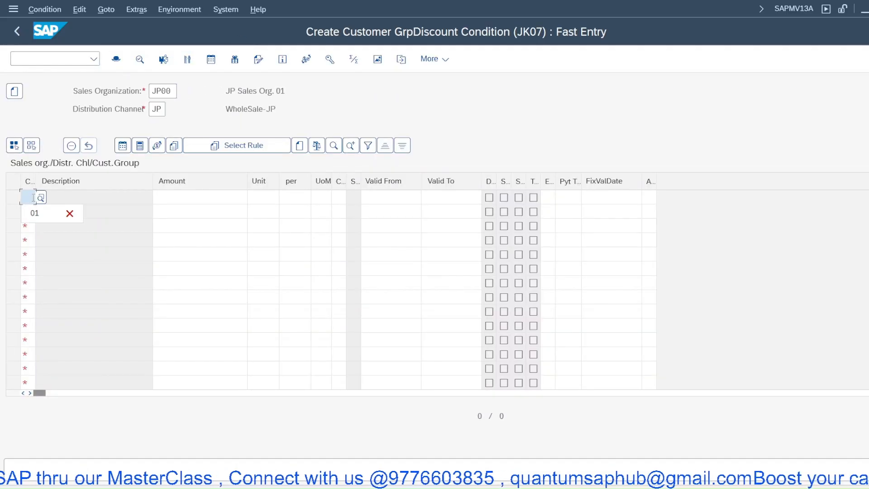
pyautogui.click(203, 199)
pyautogui.write('10')
pyautogui.press('Return')
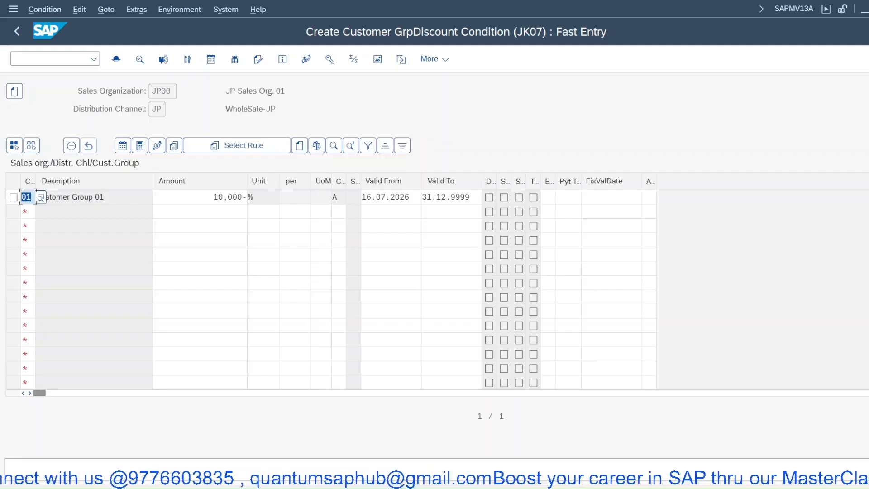
pyautogui.hotkey('ctrl', 's')
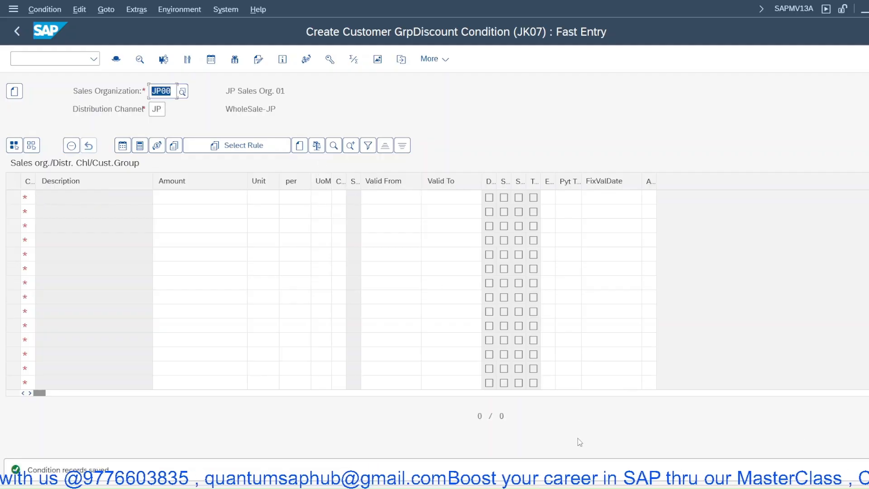
# Step: Switch to the standard order session and carry out new pricing (type B) on item 10's conditions, repeating it once
pyautogui.click(582, 486)
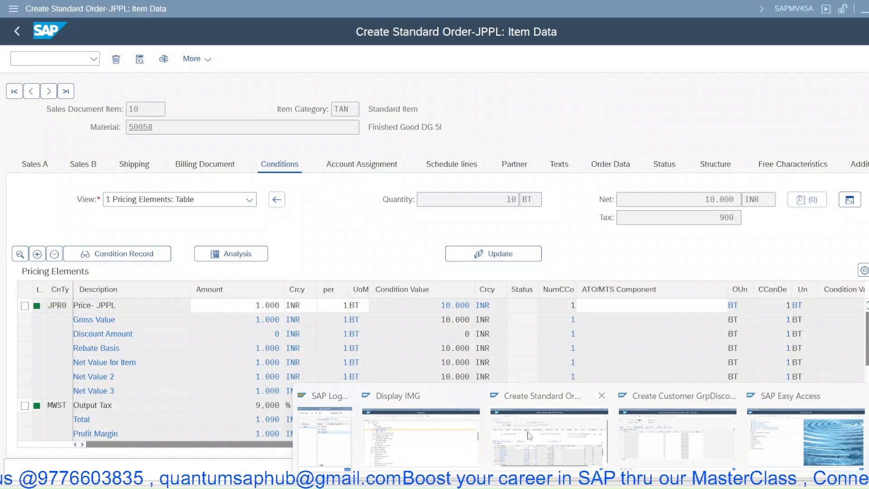
pyautogui.click(534, 438)
pyautogui.click(477, 254)
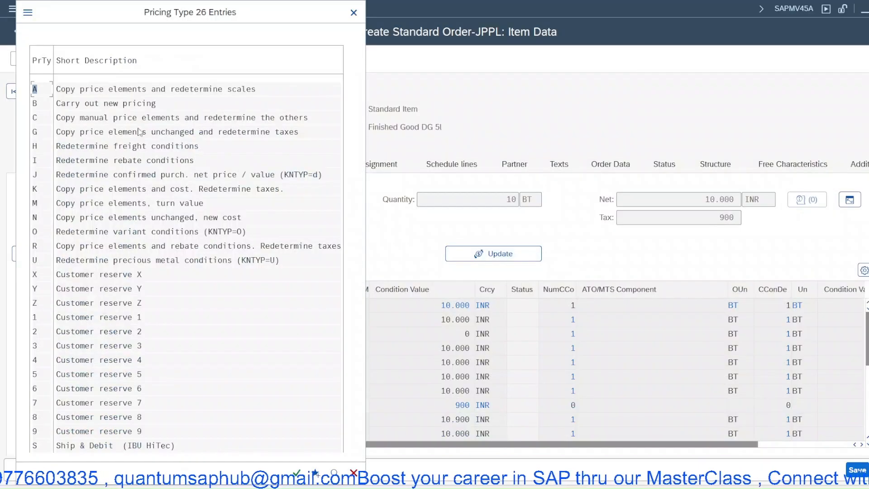
pyautogui.click(126, 105)
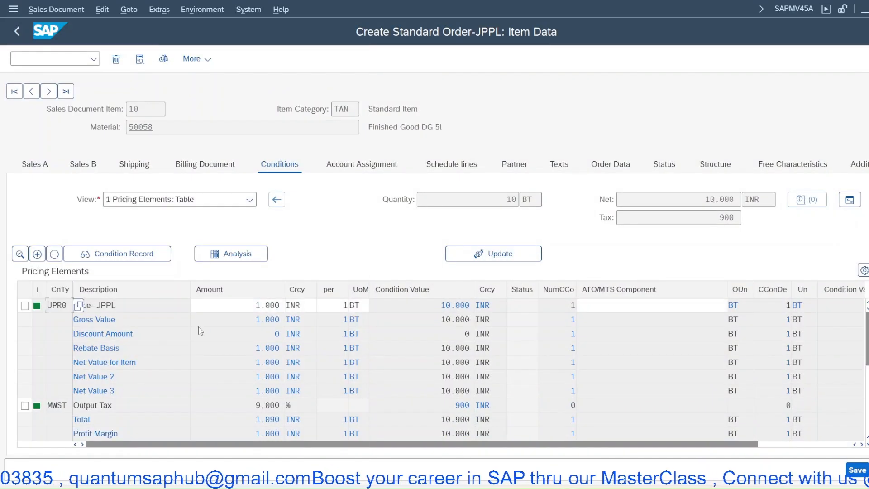
pyautogui.click(481, 255)
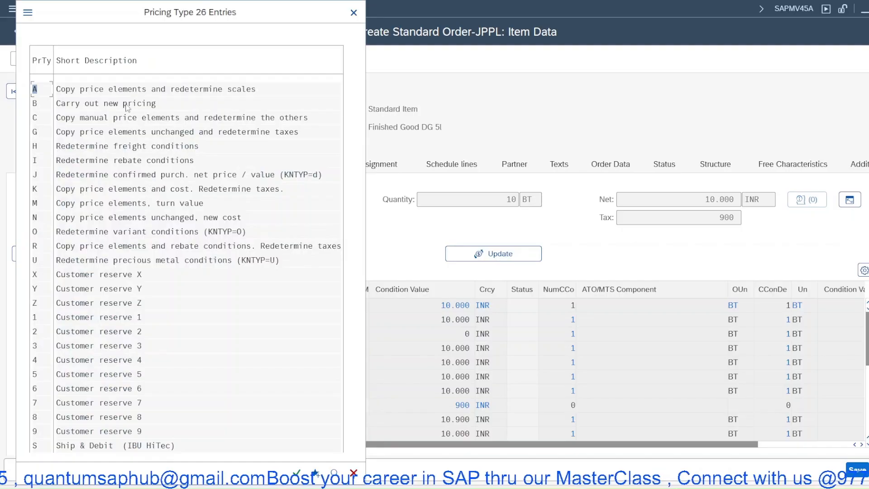
pyautogui.click(128, 106)
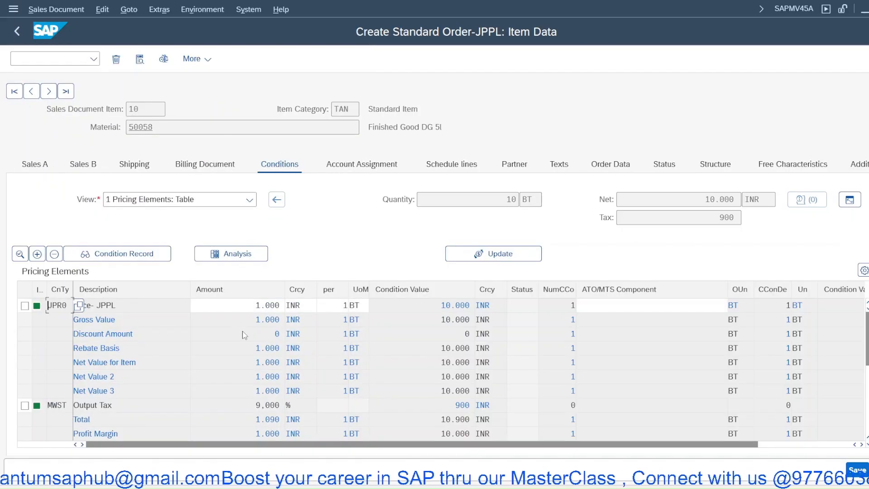
# Step: Open the pricing analysis for item 10, examine the access details of JK07 access 010(853), and return to the item conditions
pyautogui.scroll(-3, 101, 354)
pyautogui.click(227, 253)
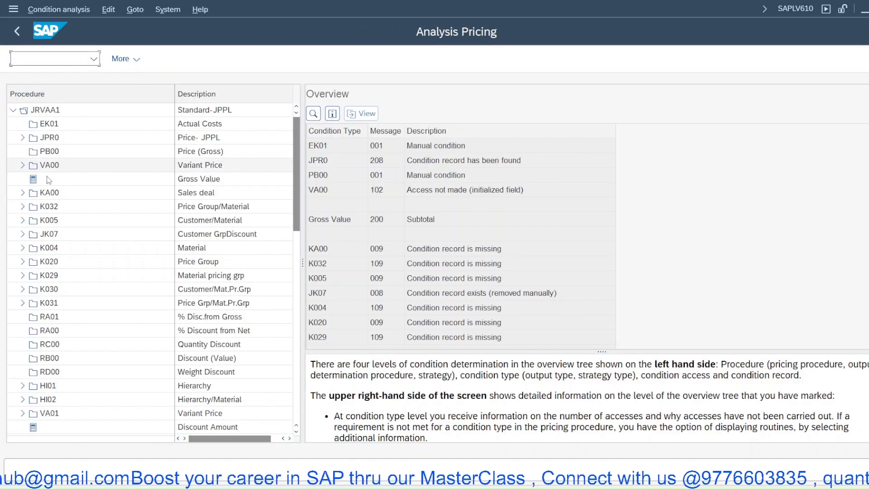
pyautogui.click(25, 234)
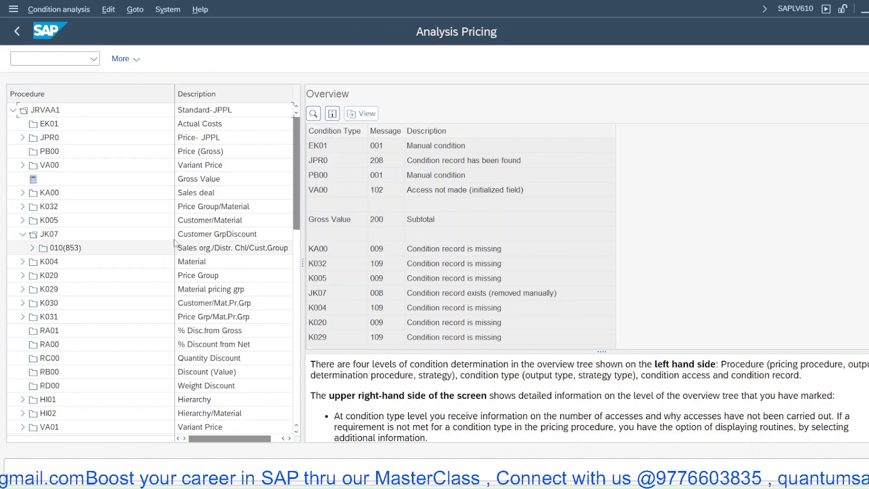
pyautogui.doubleClick(187, 248)
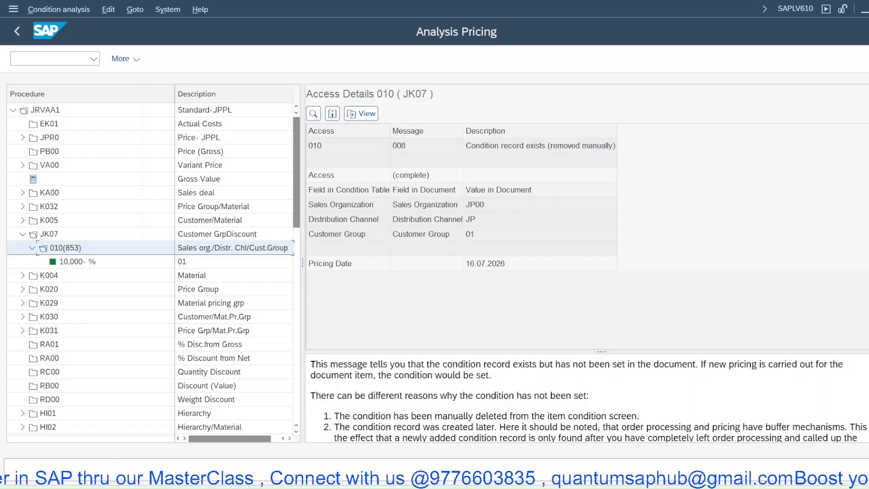
pyautogui.click(866, 59)
pyautogui.press('F3')
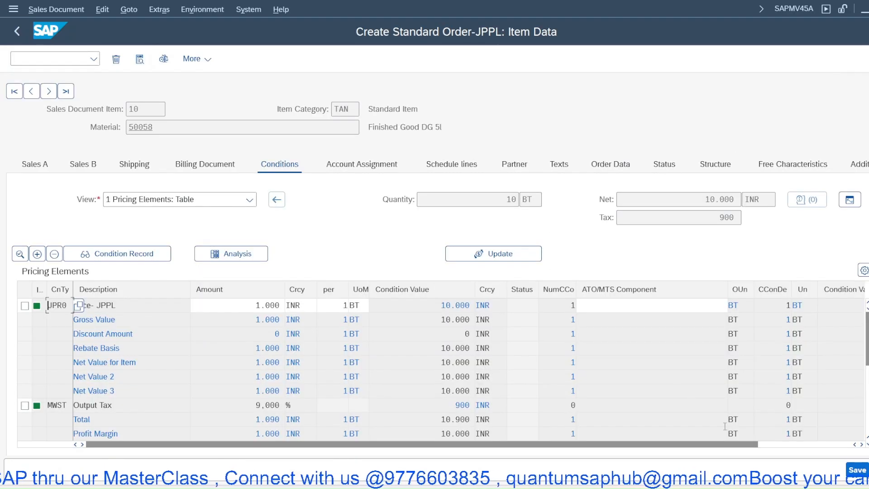
# Step: Switch to the free SAP Easy Access session and open pricing procedure maintenance with transaction V/08
pyautogui.moveTo(543, 482)
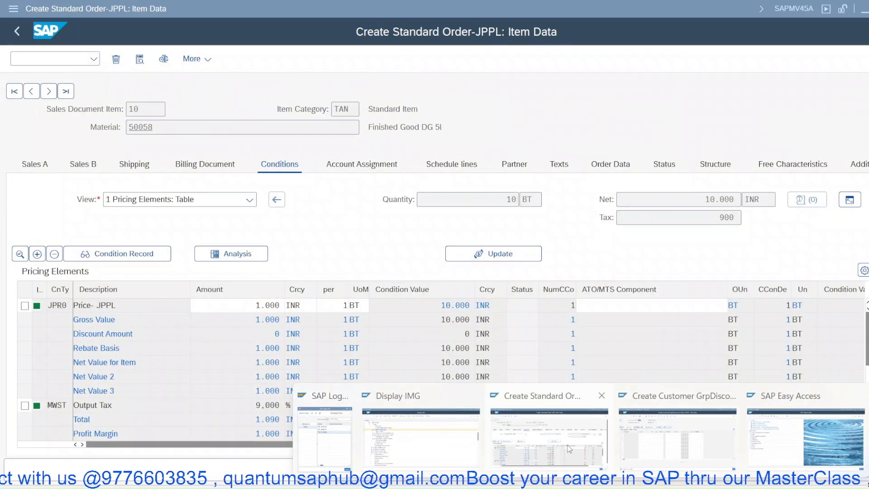
pyautogui.click(567, 444)
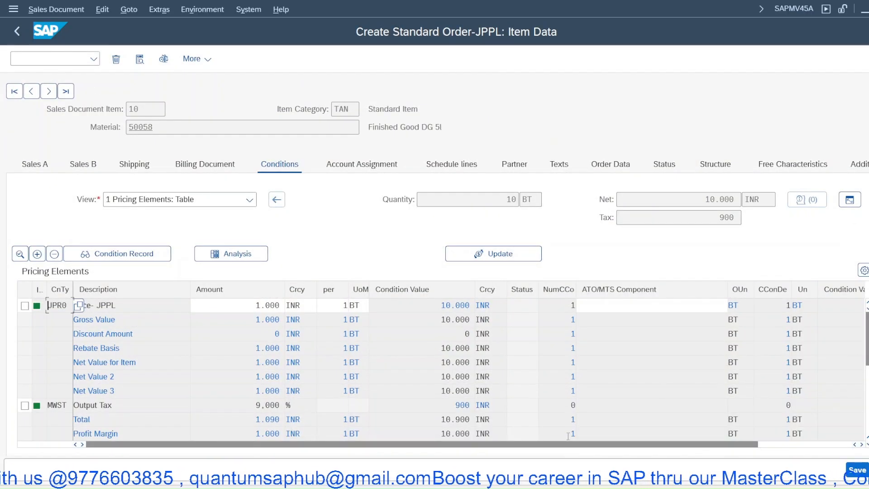
pyautogui.click(581, 486)
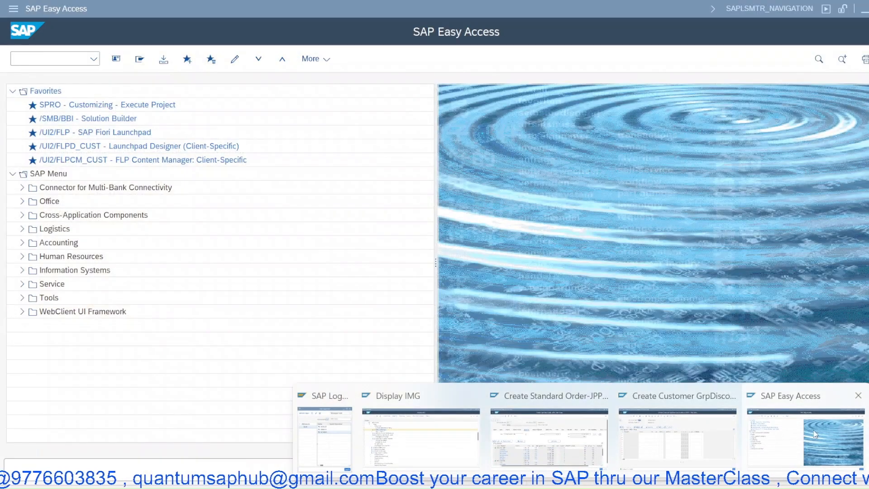
pyautogui.click(814, 434)
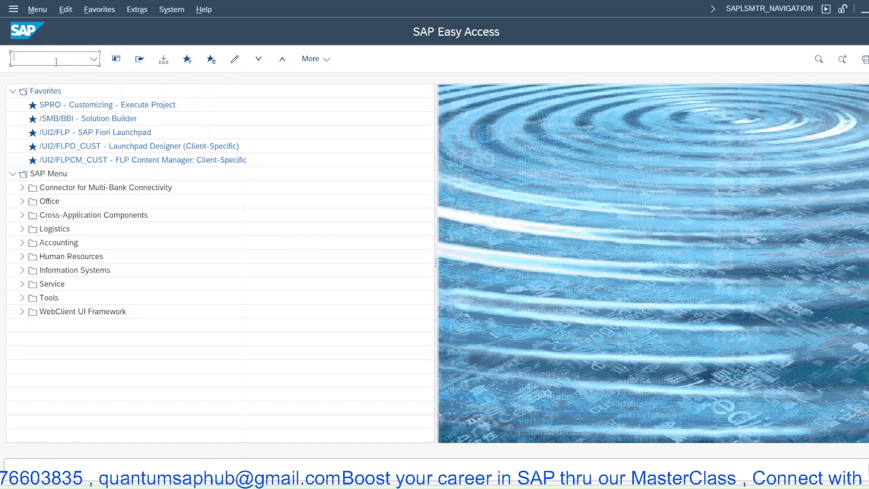
pyautogui.write('v/08')
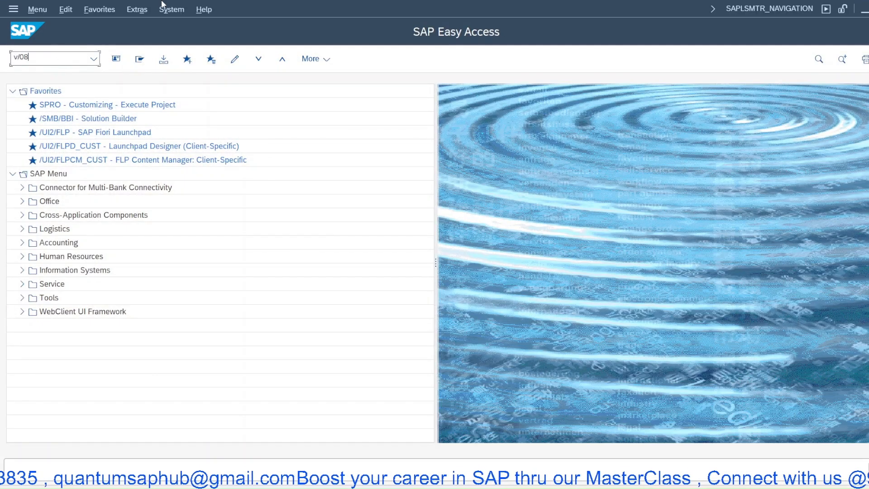
pyautogui.press('Return')
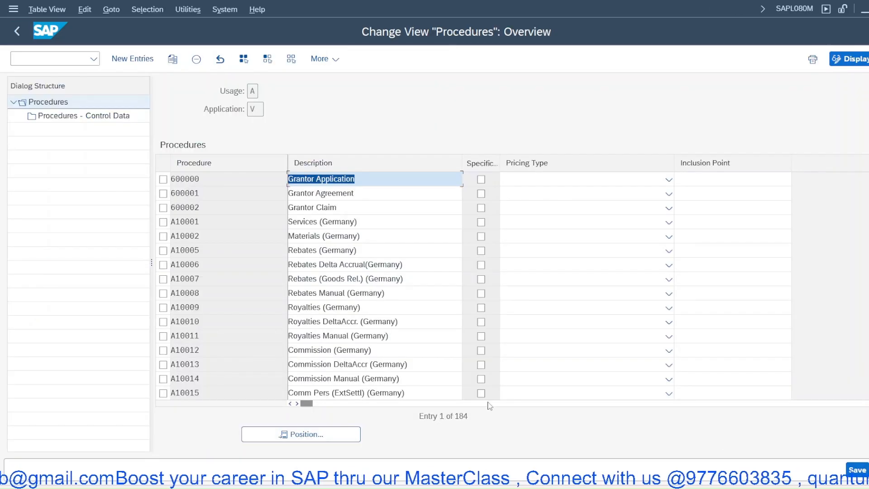
# Step: Position the procedures overview at the entries beginning with JRV
pyautogui.click(314, 435)
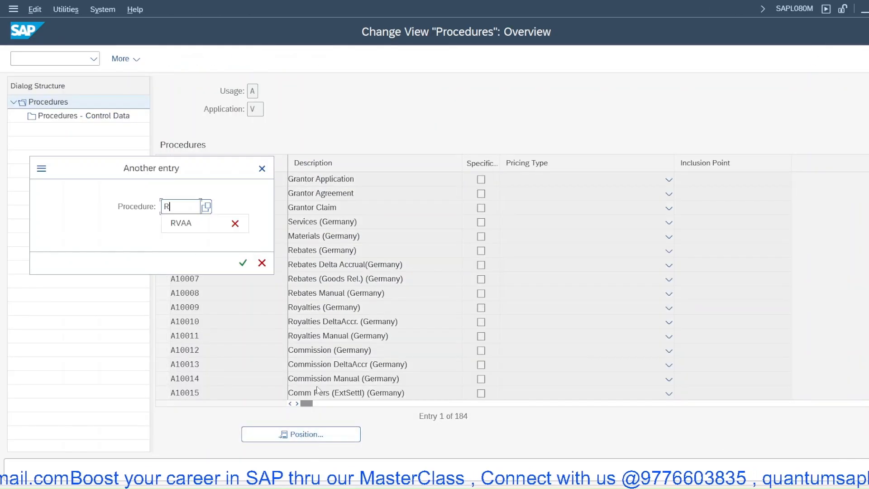
pyautogui.write('RV')
pyautogui.press('BackSpace')
pyautogui.press('BackSpace')
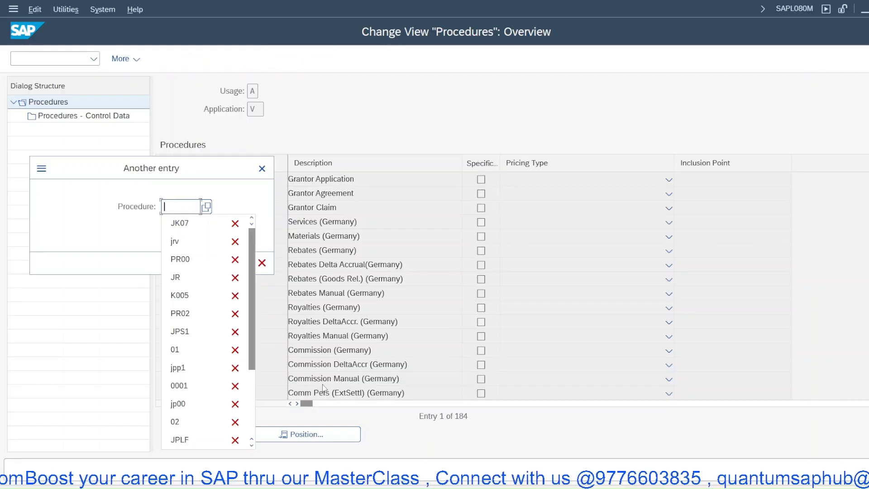
pyautogui.write('JRv')
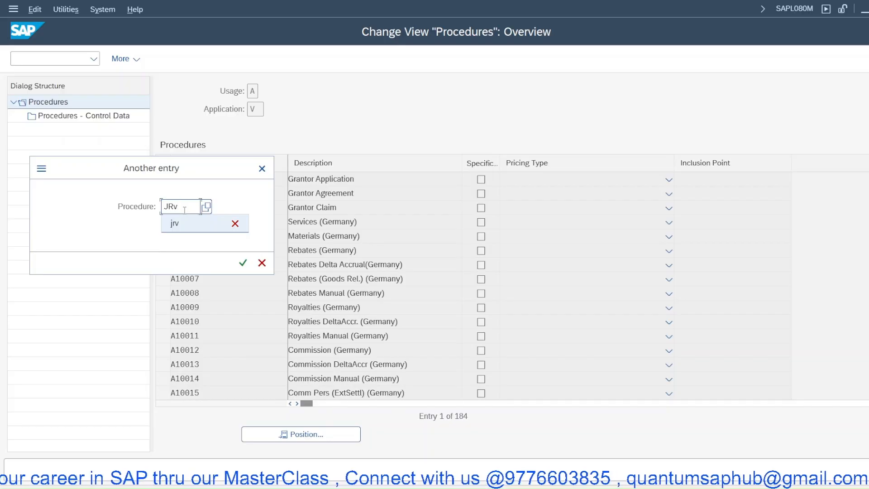
pyautogui.click(184, 225)
pyautogui.press('Return')
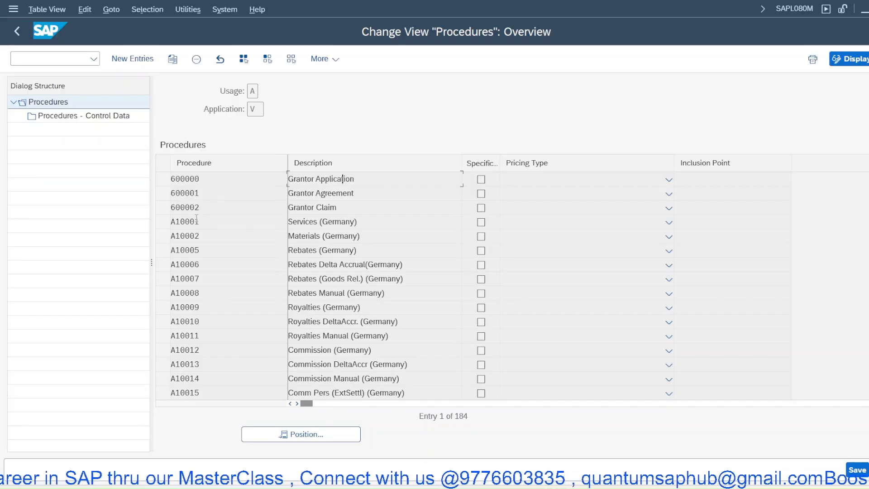
# Step: Open the control data of procedure JRVAA1 and check the JK07 row at step 104
pyautogui.doubleClick(198, 179)
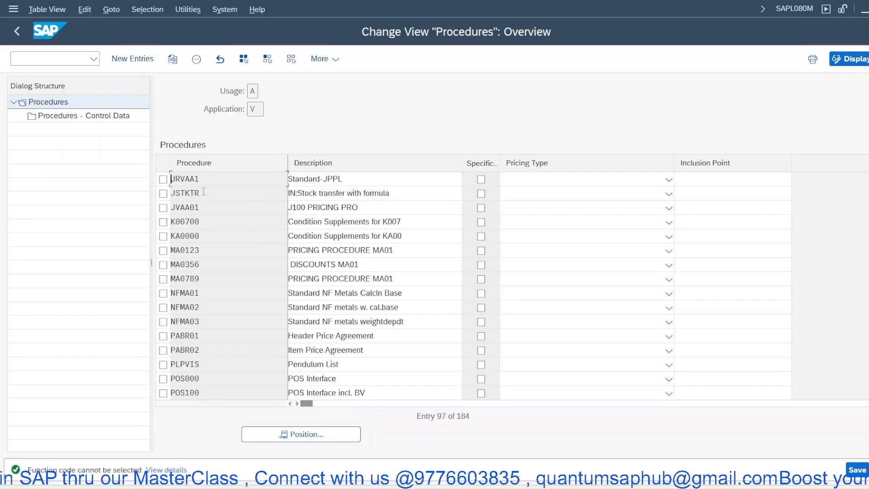
pyautogui.click(163, 179)
pyautogui.click(83, 117)
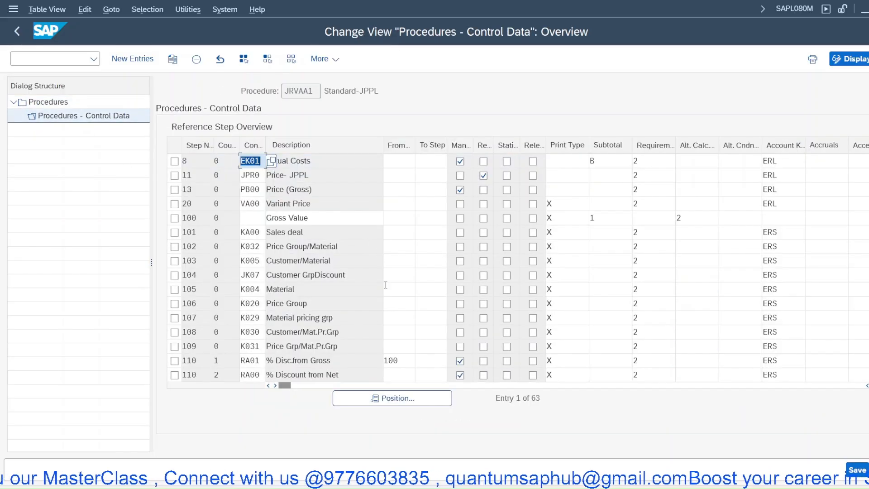
pyautogui.click(557, 272)
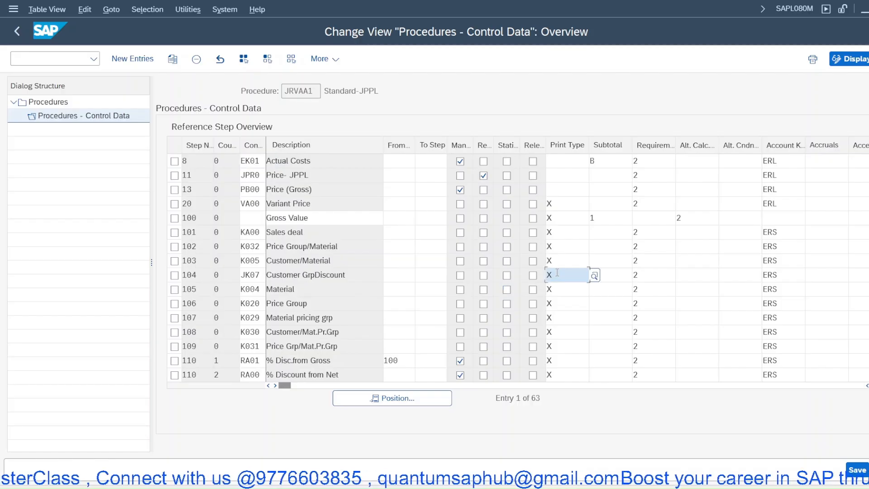
# Step: Return to the sales order's item conditions and update the pricing with type A, copying price elements and redetermining scales
pyautogui.click(654, 278)
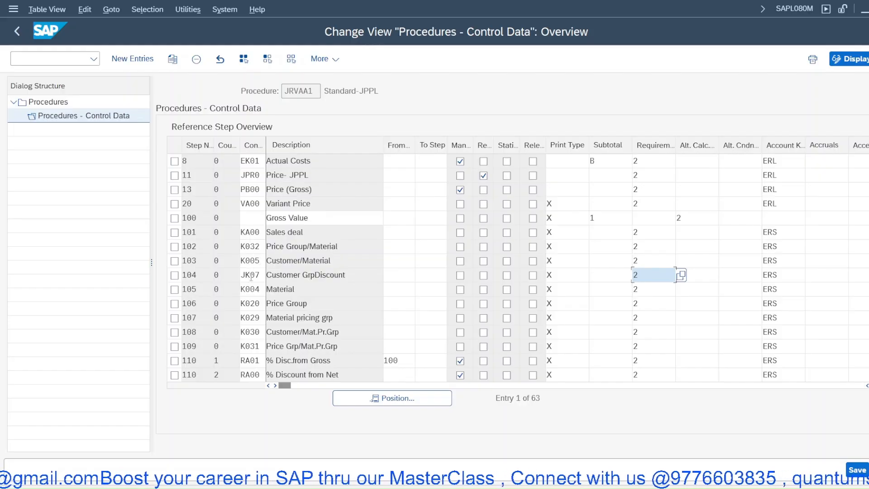
pyautogui.click(578, 486)
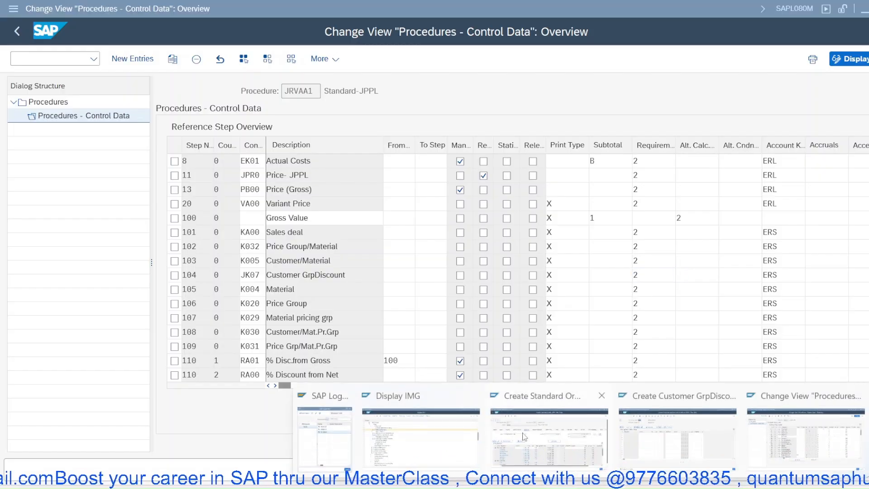
pyautogui.click(525, 432)
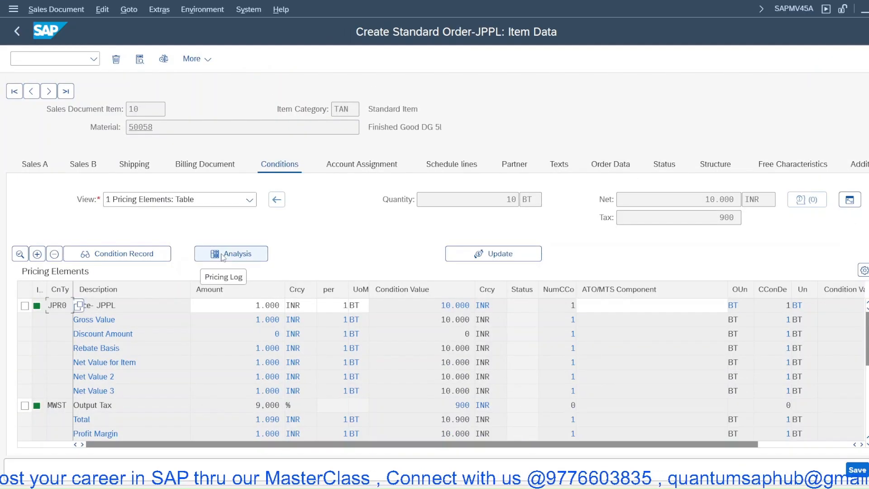
pyautogui.click(520, 254)
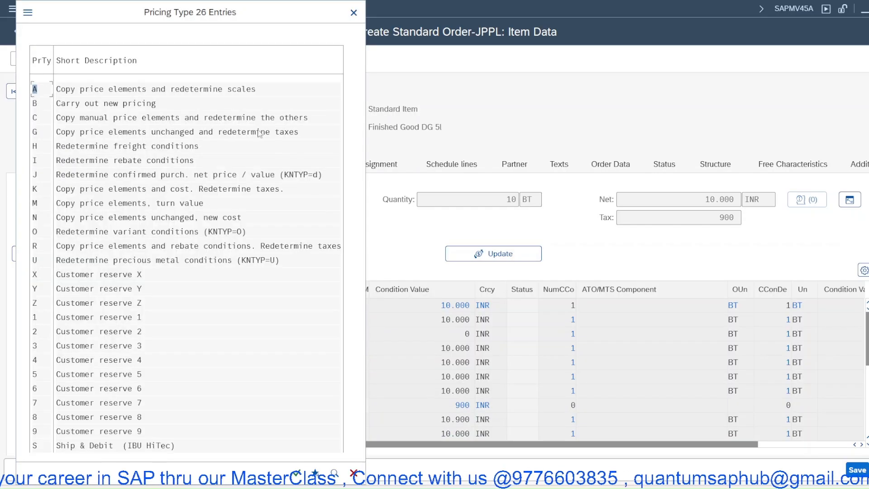
pyautogui.doubleClick(175, 93)
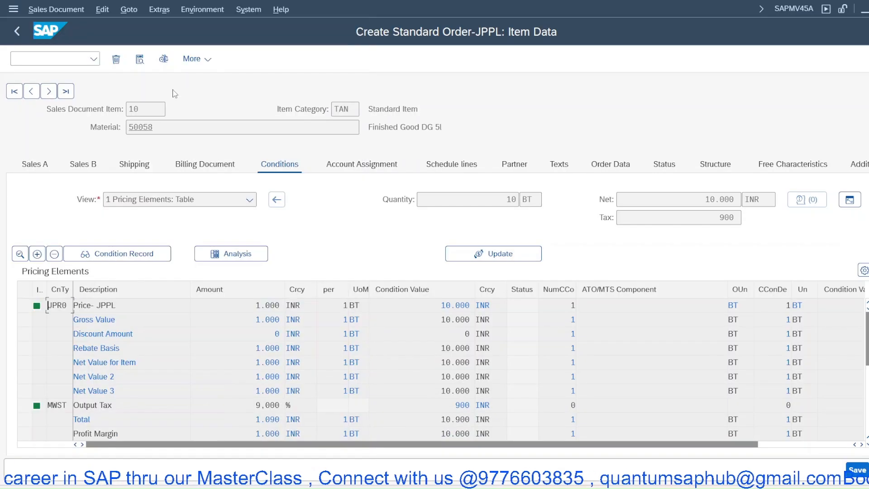
# Step: Carry out new pricing (type B) for item 10 and check its pricing elements
pyautogui.click(497, 254)
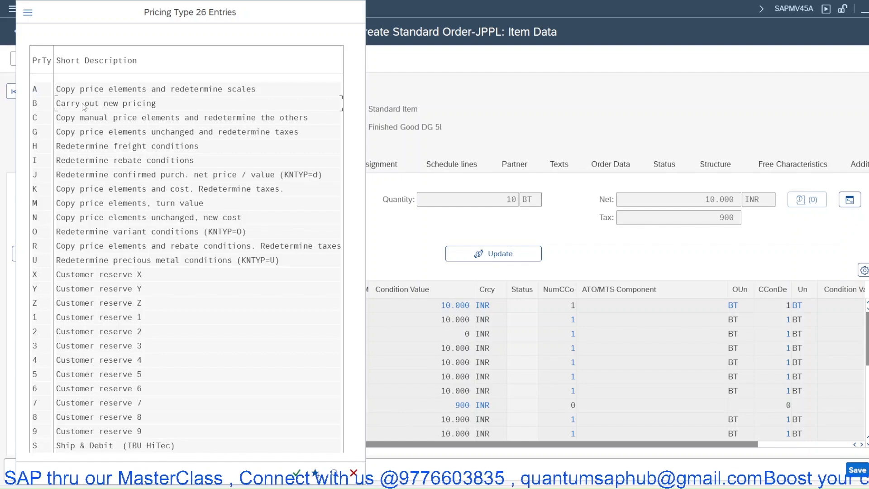
pyautogui.doubleClick(83, 103)
pyautogui.scroll(-1, 392, 364)
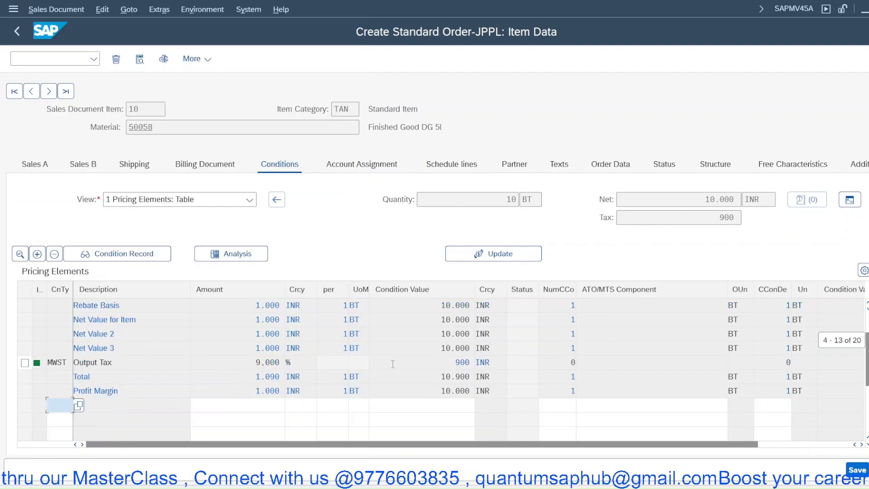
pyautogui.click(479, 255)
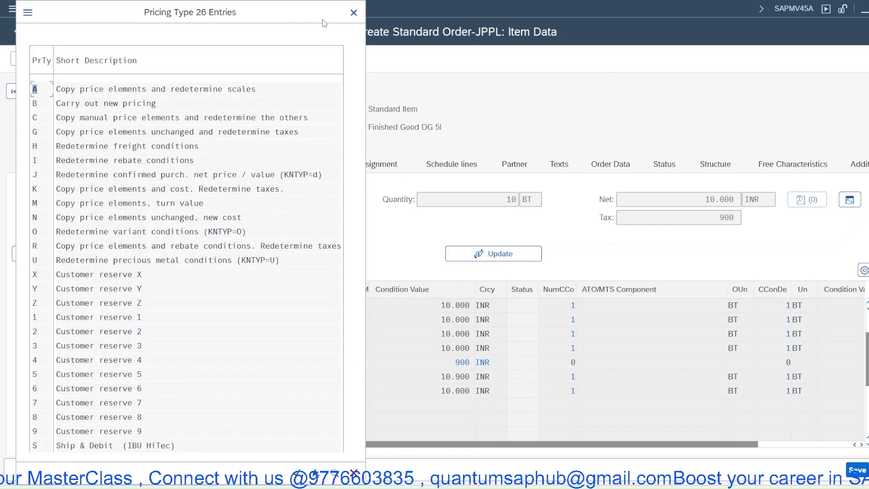
pyautogui.click(354, 13)
# Step: Open the pricing analysis, expand JK07 down to the record of access 010(853), and read the message explanation for JK07
pyautogui.click(222, 254)
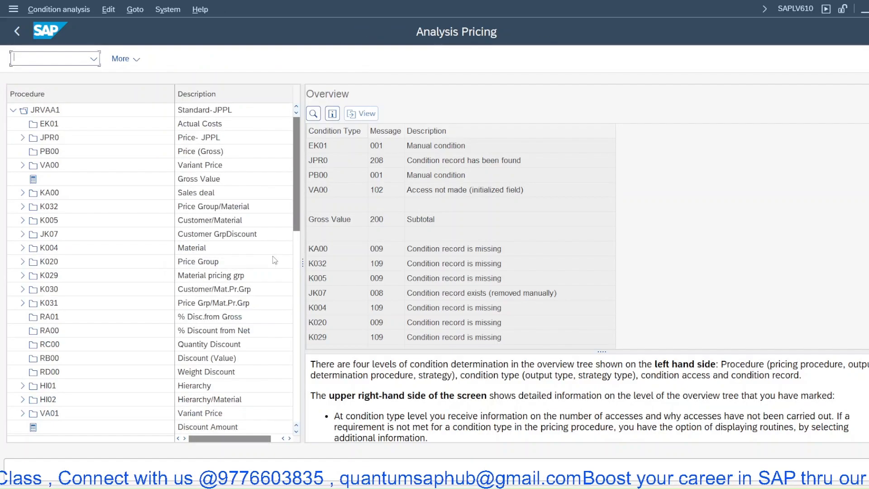
pyautogui.click(22, 234)
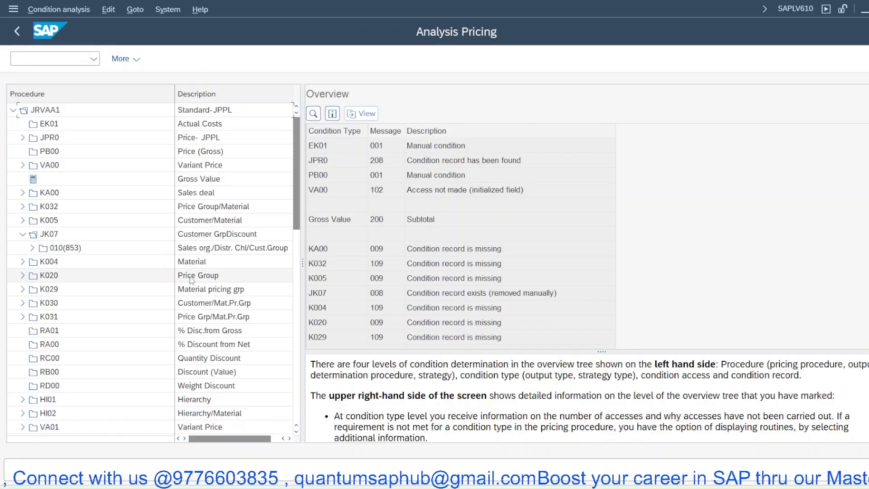
pyautogui.click(32, 247)
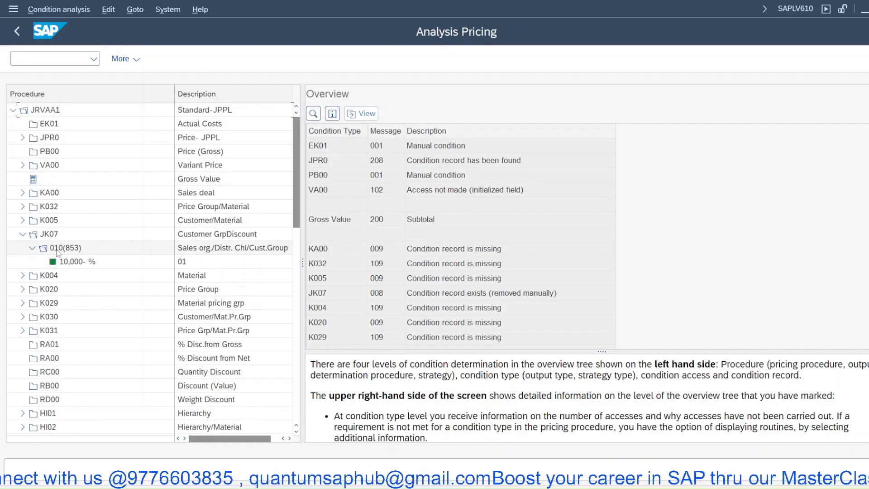
pyautogui.click(53, 234)
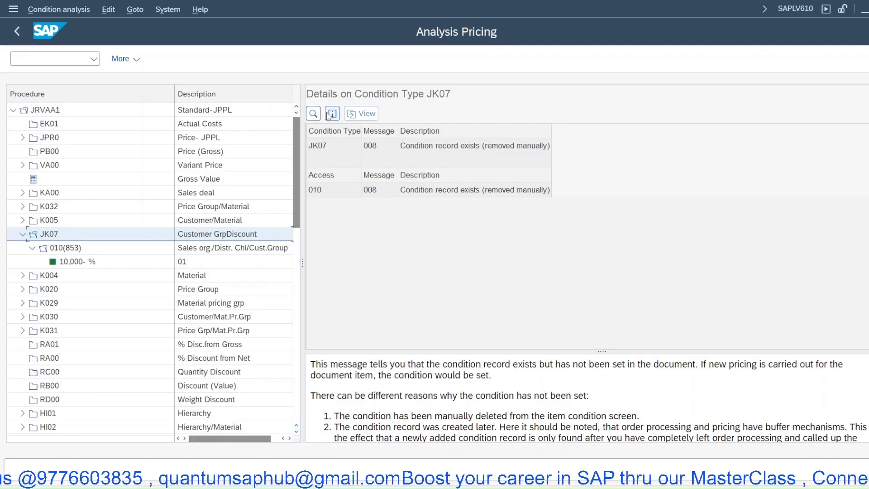
pyautogui.click(363, 228)
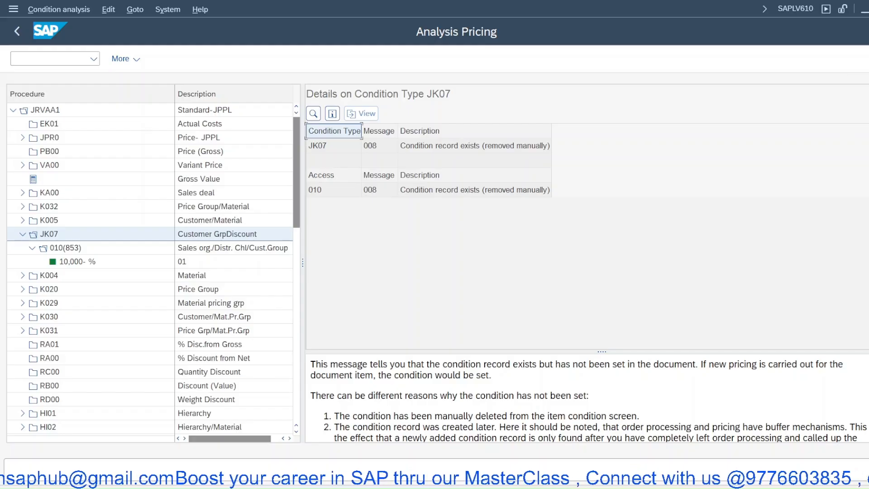
pyautogui.moveTo(582, 487)
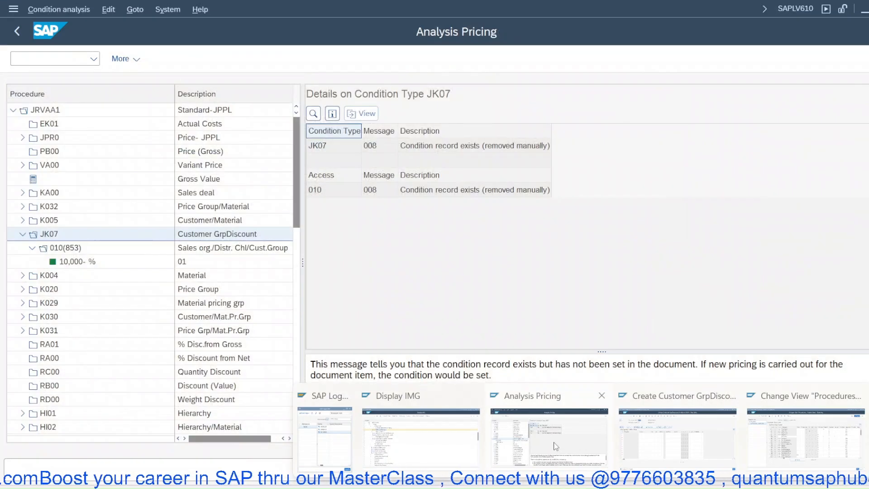
pyautogui.click(555, 446)
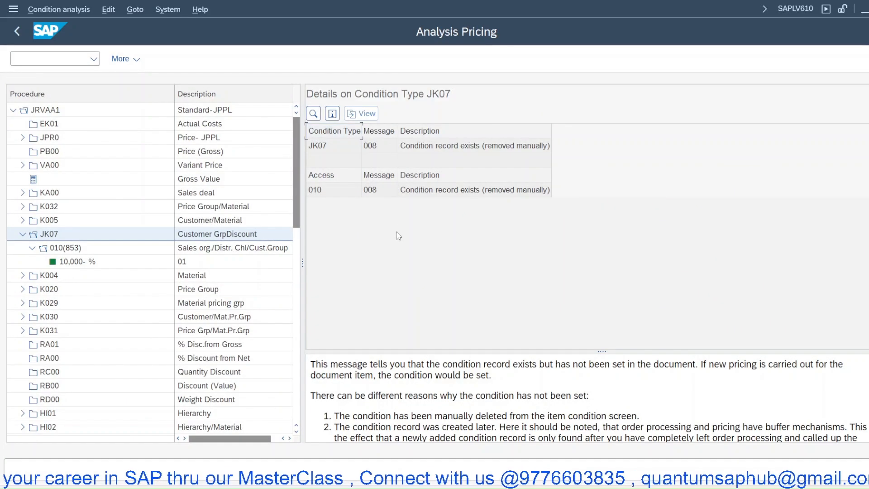
pyautogui.scroll(-3, 398, 412)
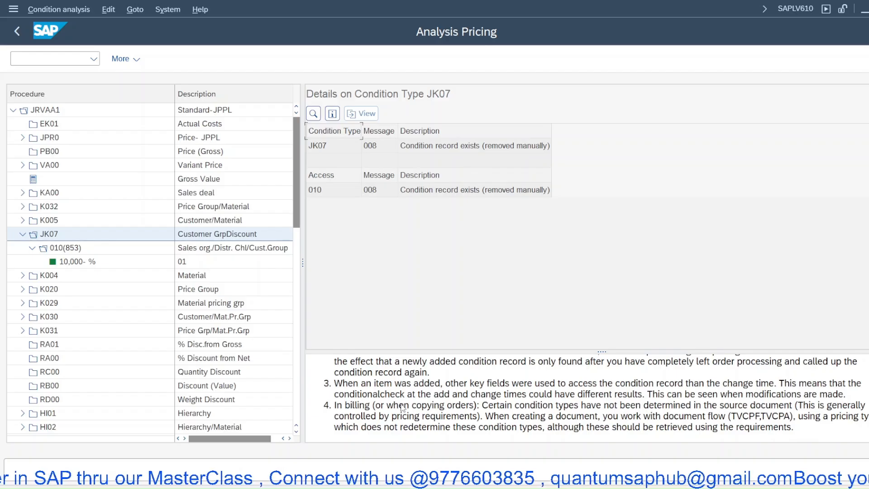
pyautogui.scroll(3, 402, 407)
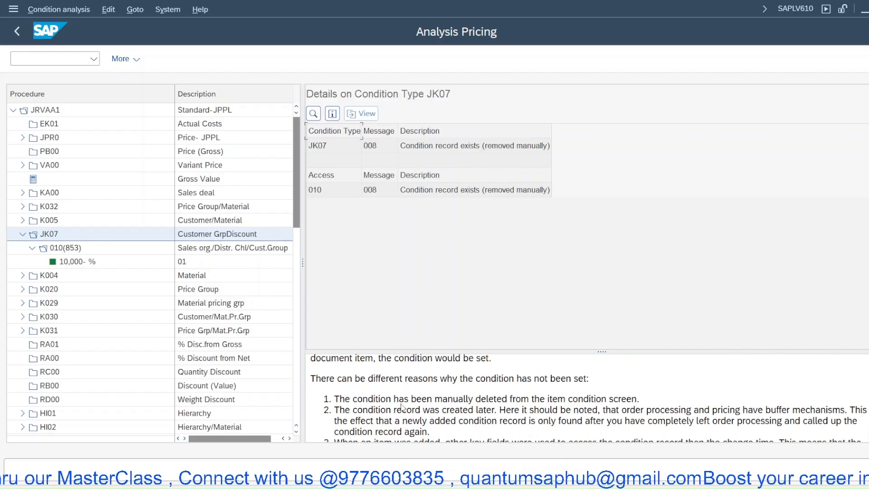
# Step: Switch to the JK07 condition record session and open the condition type maintenance in it
pyautogui.click(565, 487)
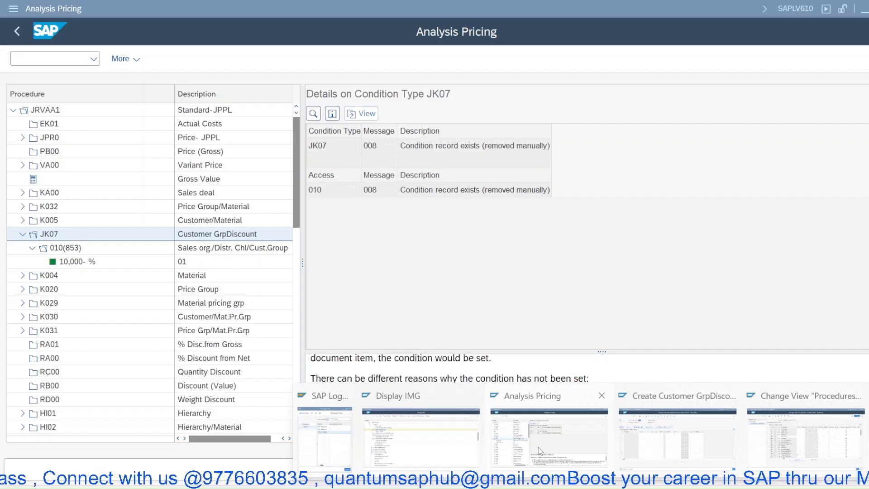
pyautogui.moveTo(775, 432)
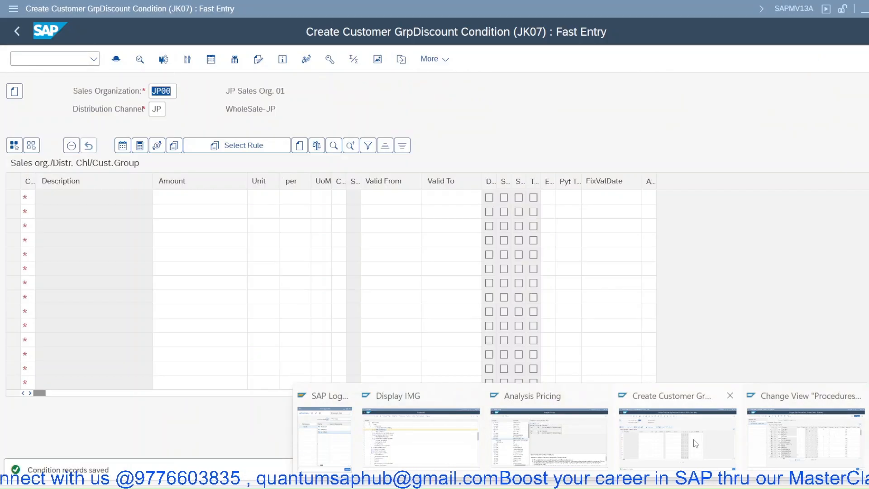
pyautogui.click(738, 441)
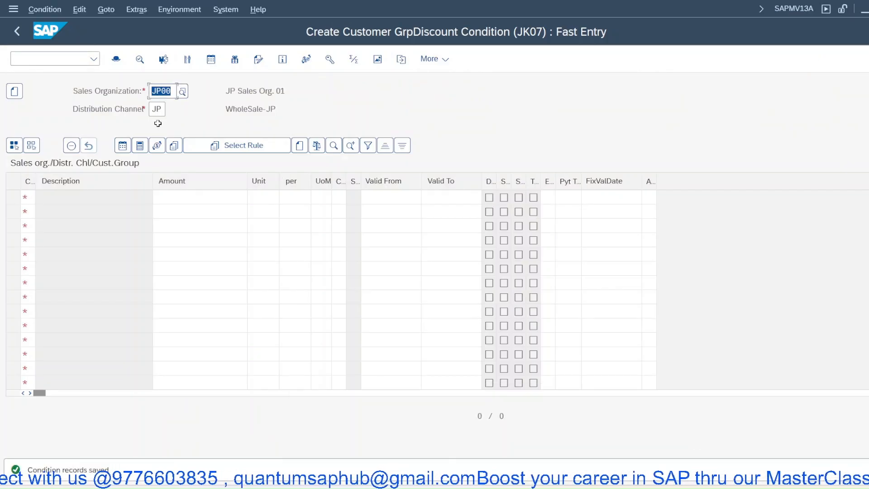
pyautogui.click(70, 60)
pyautogui.write('/n')
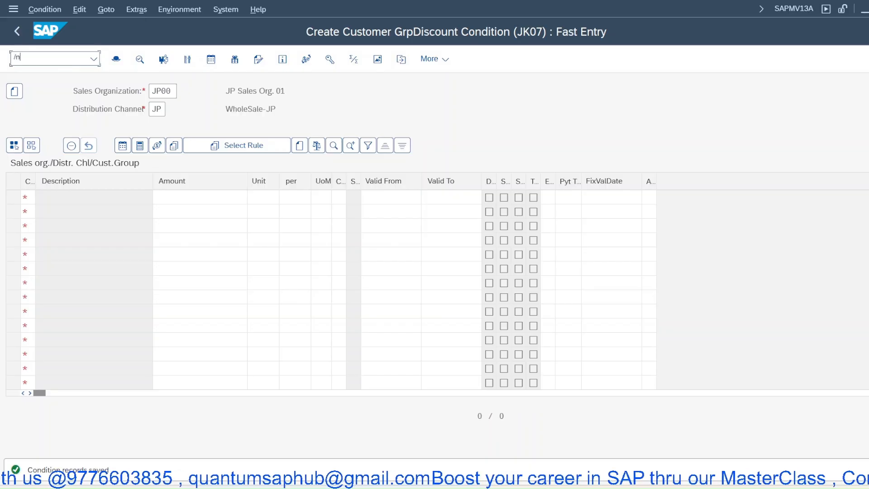
pyautogui.write('v/08')
pyautogui.press('Return')
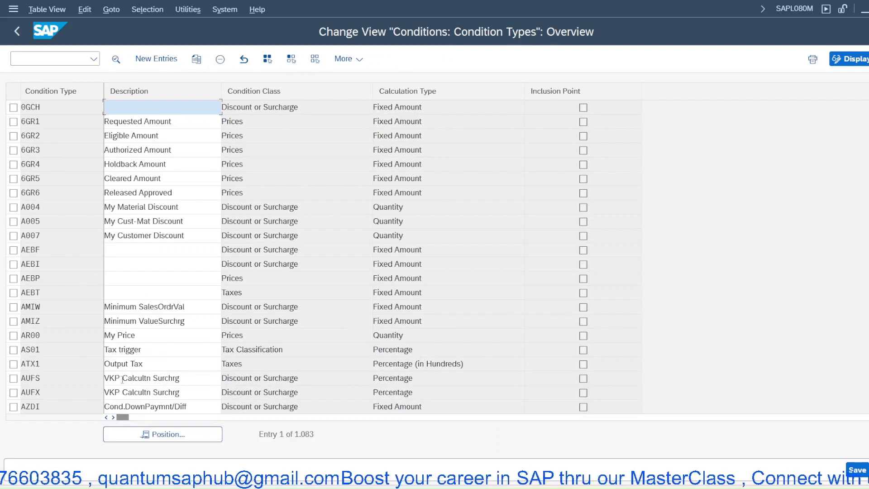
# Step: Position the condition types overview at JK07 and open that condition type's details
pyautogui.click(173, 437)
pyautogui.write('jk')
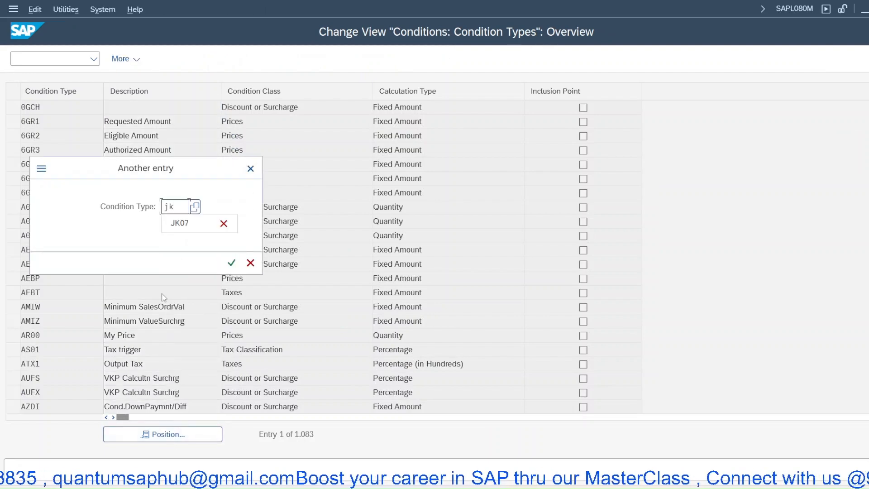
pyautogui.click(180, 223)
pyautogui.click(232, 262)
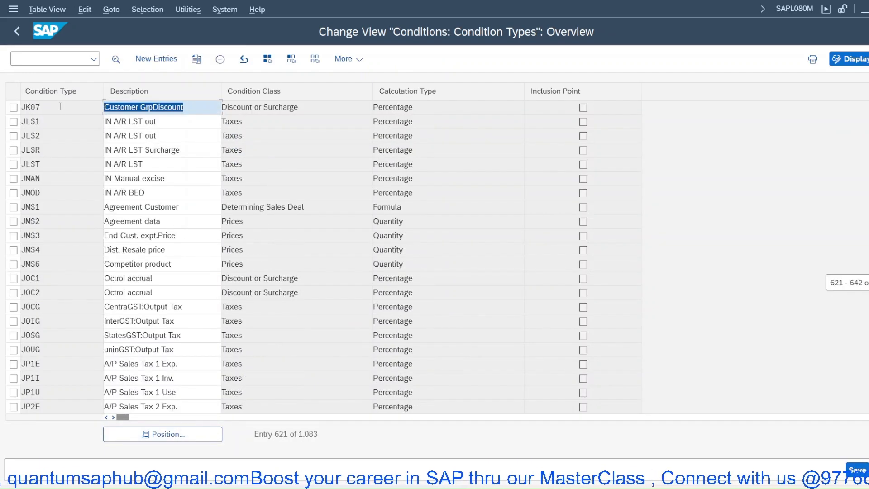
pyautogui.doubleClick(60, 107)
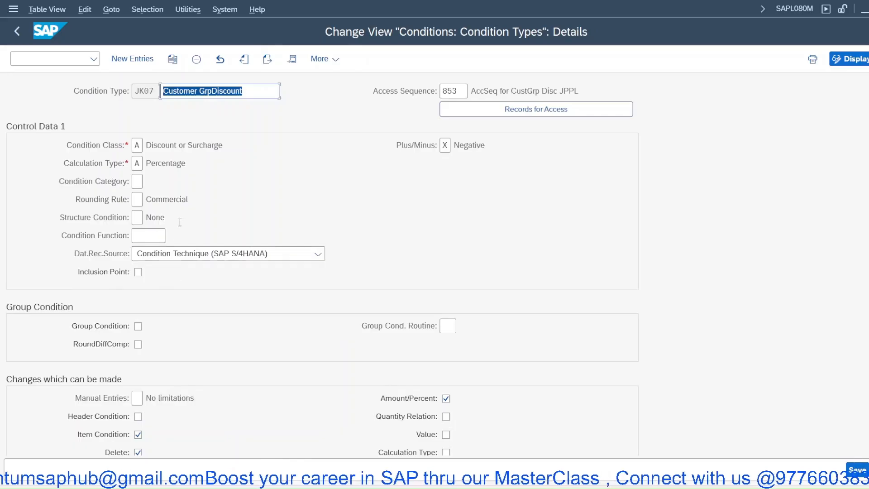
# Step: Disable the Delete option for JK07 under the permitted changes and save it to customizing request A4HK903660
pyautogui.scroll(-2, 180, 289)
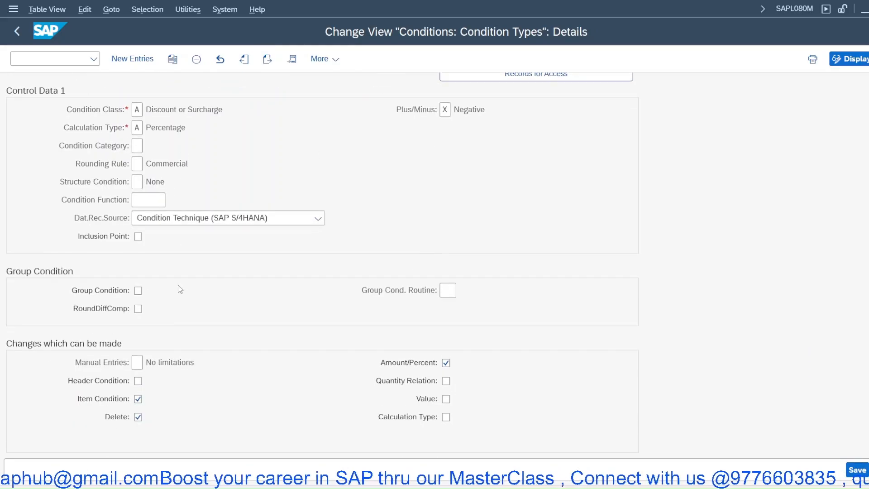
pyautogui.scroll(-5, 177, 284)
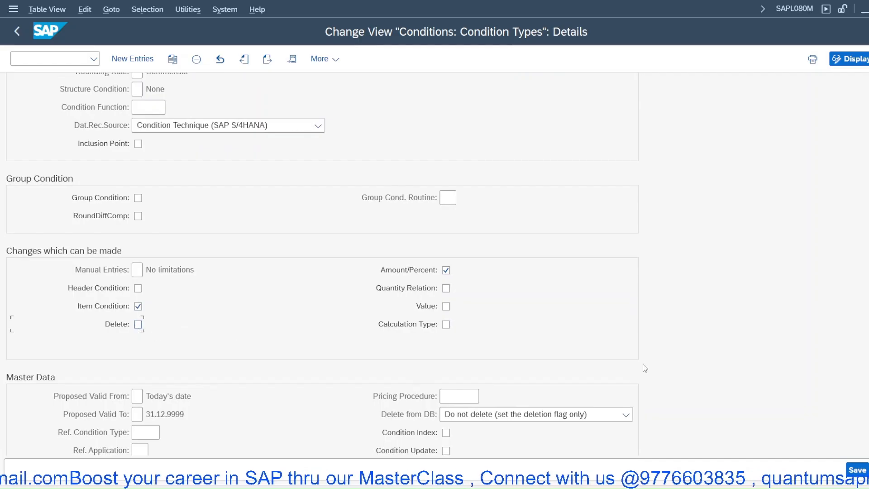
pyautogui.click(858, 471)
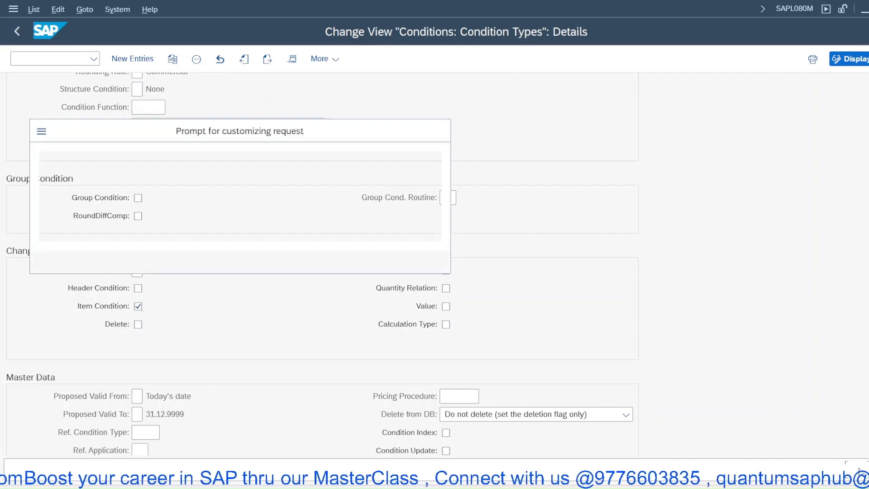
pyautogui.click(304, 263)
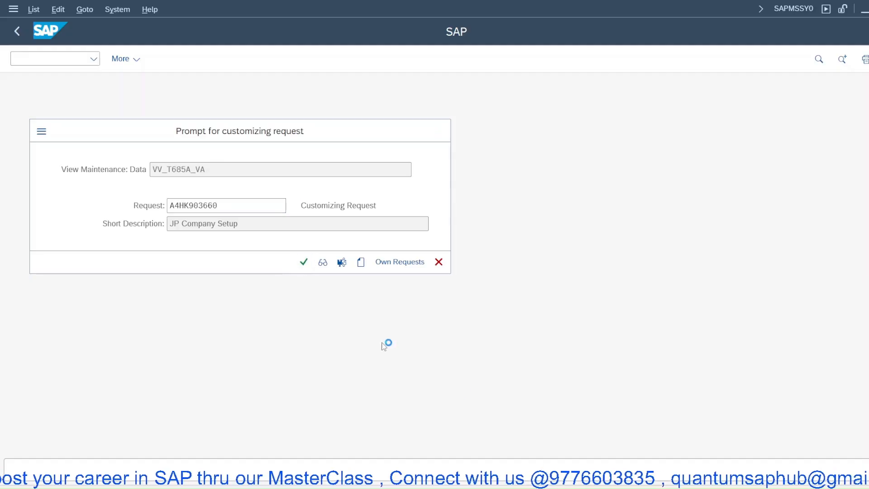
# Step: Switch back to the pricing analysis session, return to the order item's conditions and update the pricing
pyautogui.moveTo(581, 488)
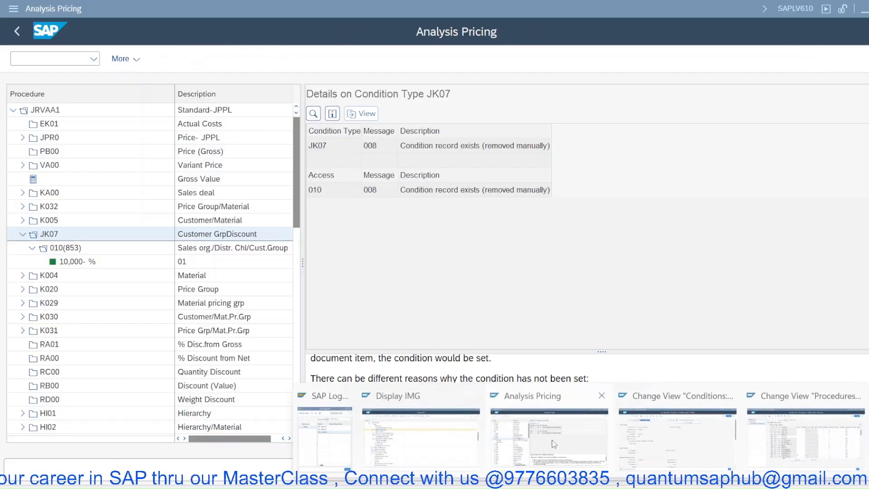
pyautogui.click(549, 434)
pyautogui.rightClick(395, 236)
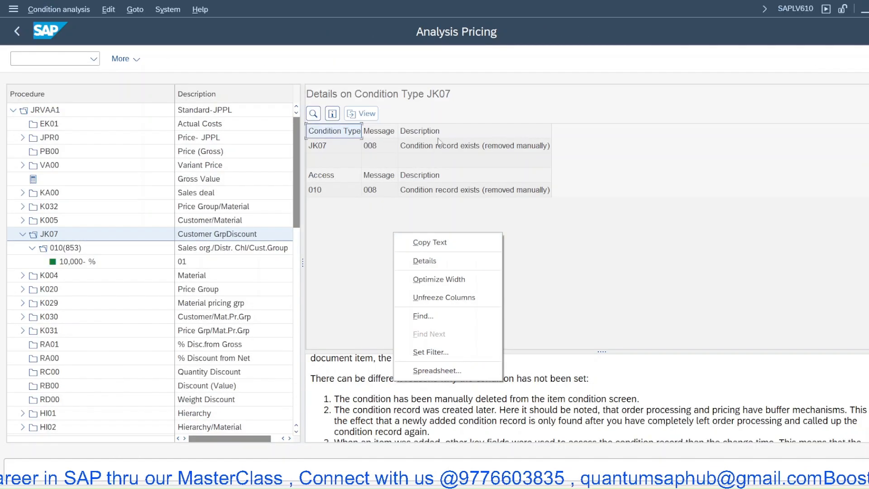
pyautogui.rightClick(455, 73)
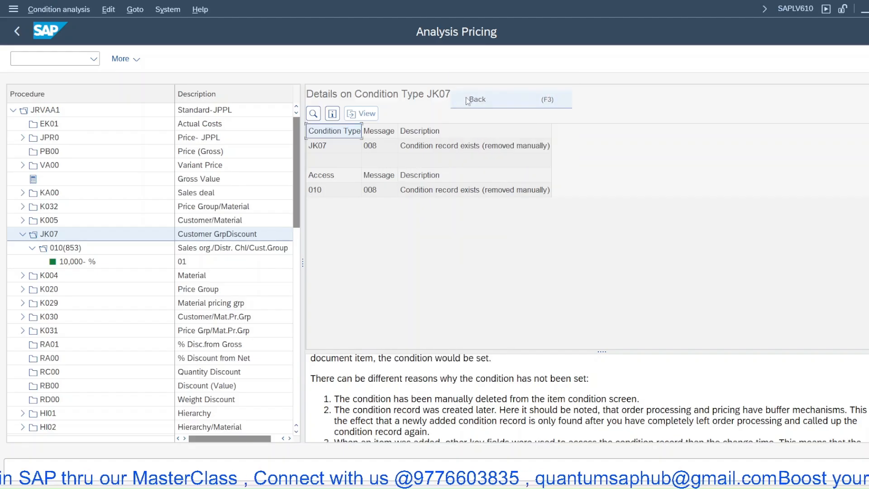
pyautogui.click(477, 99)
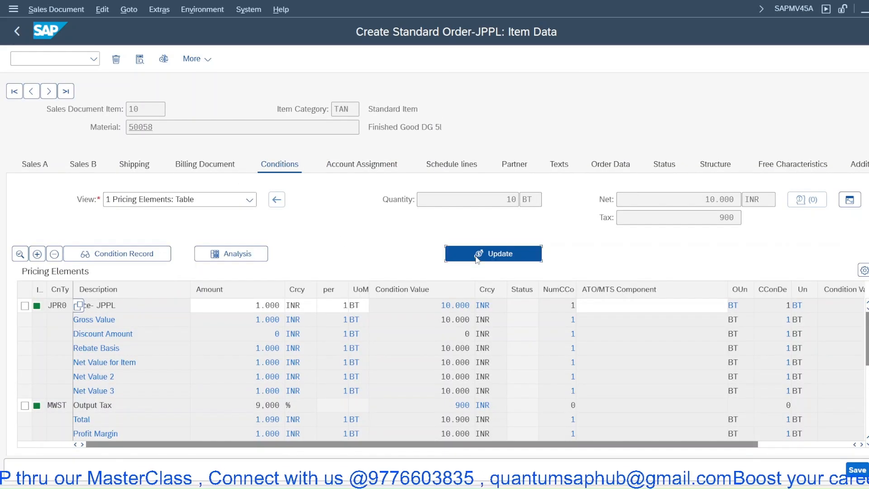
pyautogui.click(493, 253)
pyautogui.click(154, 108)
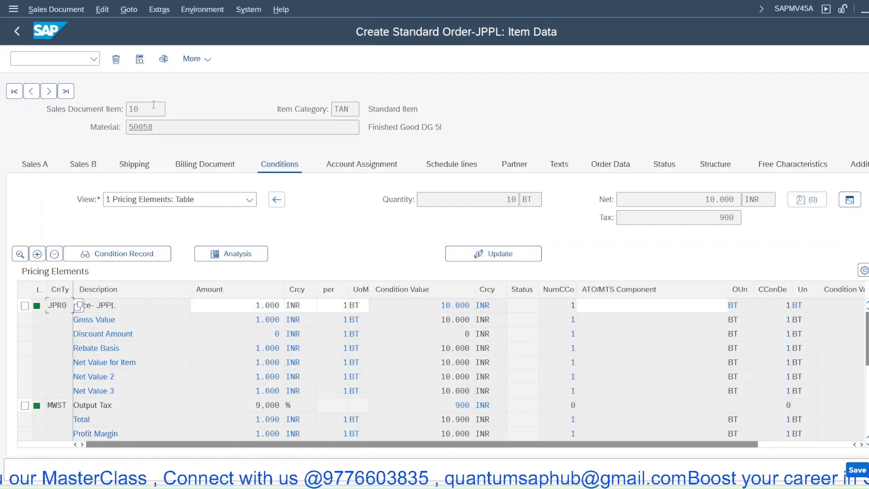
# Step: Return to the order overview, abandon this order and start a new Standard Order-JPPL with transaction VA01
pyautogui.rightClick(315, 151)
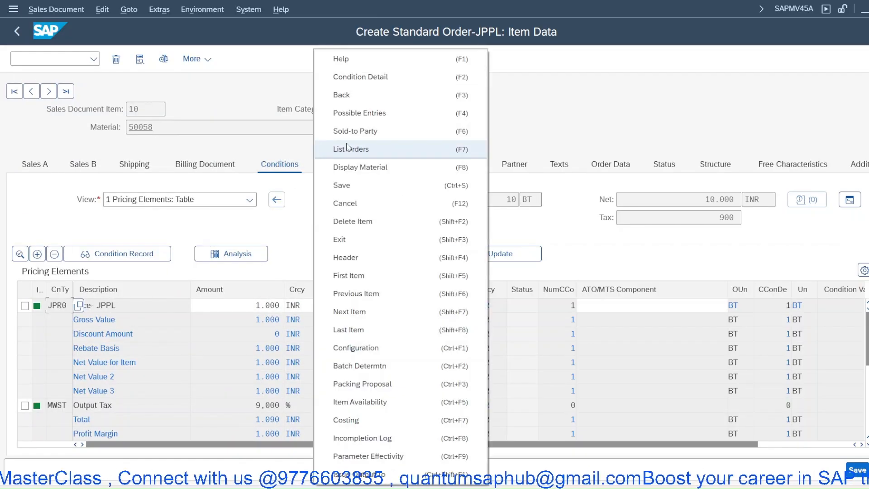
pyautogui.click(344, 94)
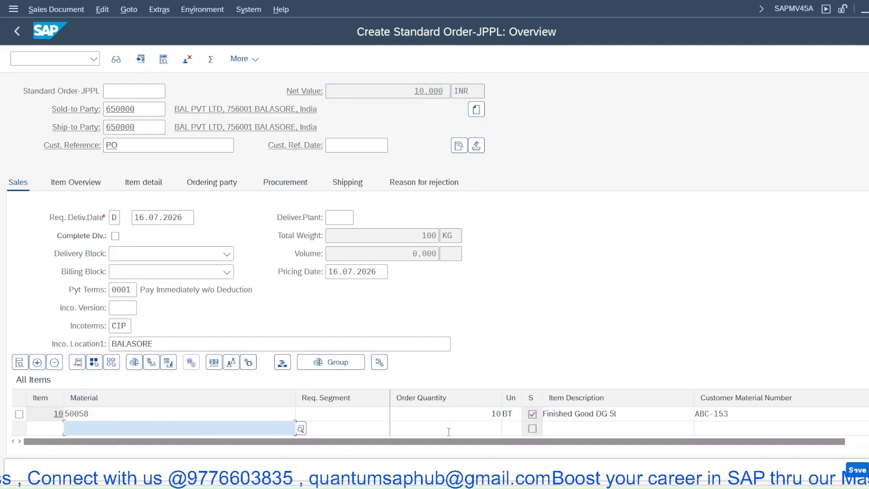
pyautogui.click(495, 414)
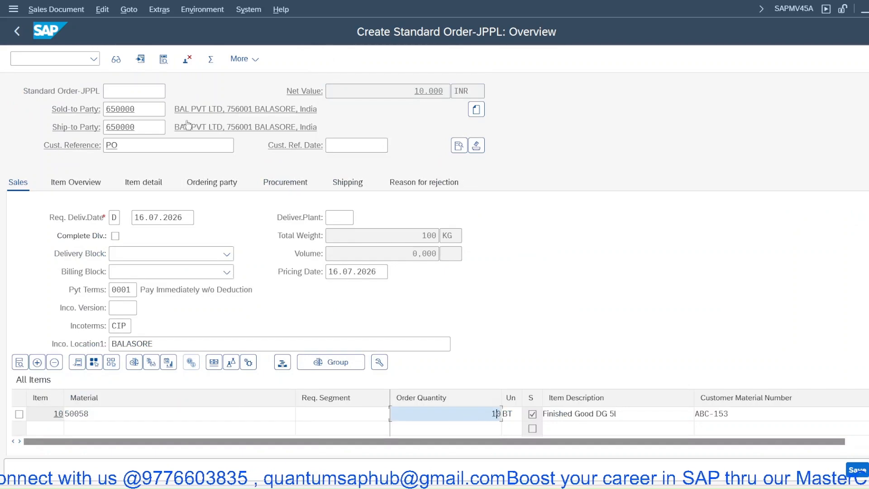
pyautogui.click(50, 58)
pyautogui.write('/nva01')
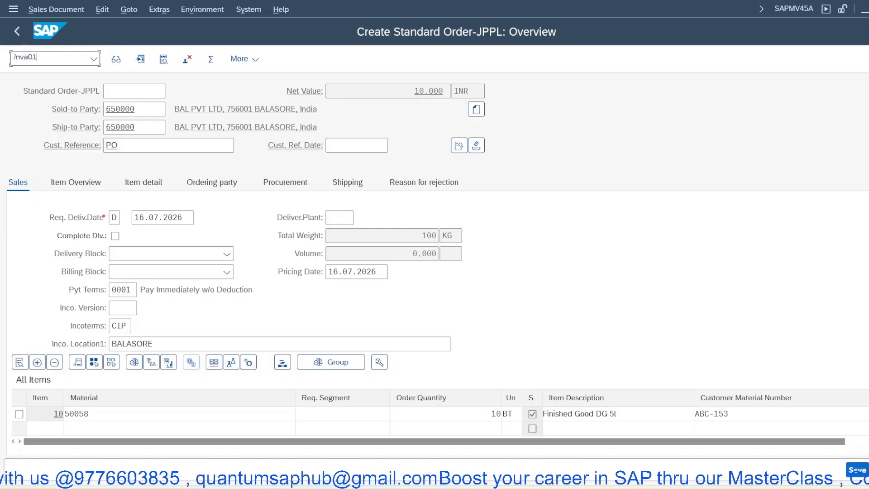
pyautogui.press('Return')
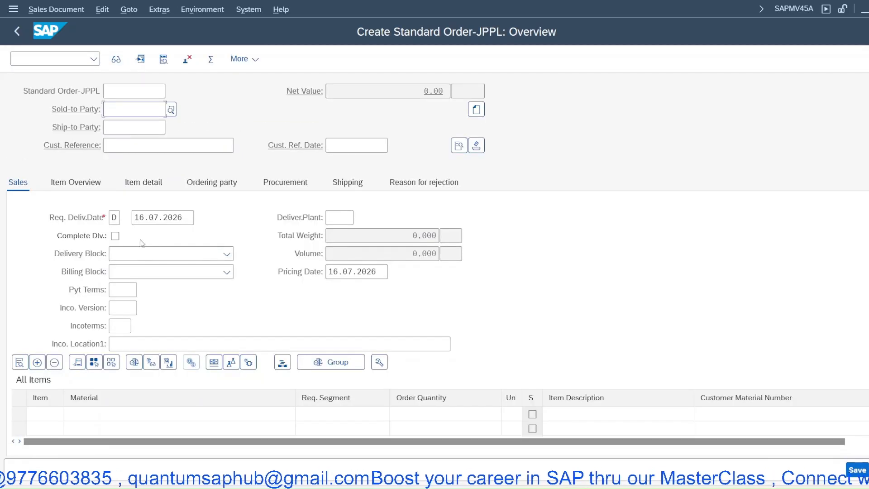
# Step: Enter the customer's number as sold-to party, PO as customer reference and 0001 as payment terms
pyautogui.click(128, 110)
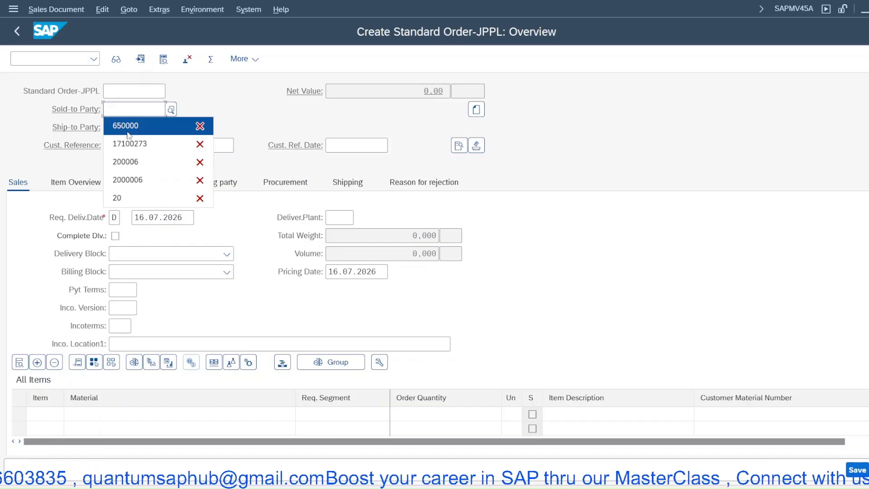
pyautogui.click(121, 124)
pyautogui.click(136, 145)
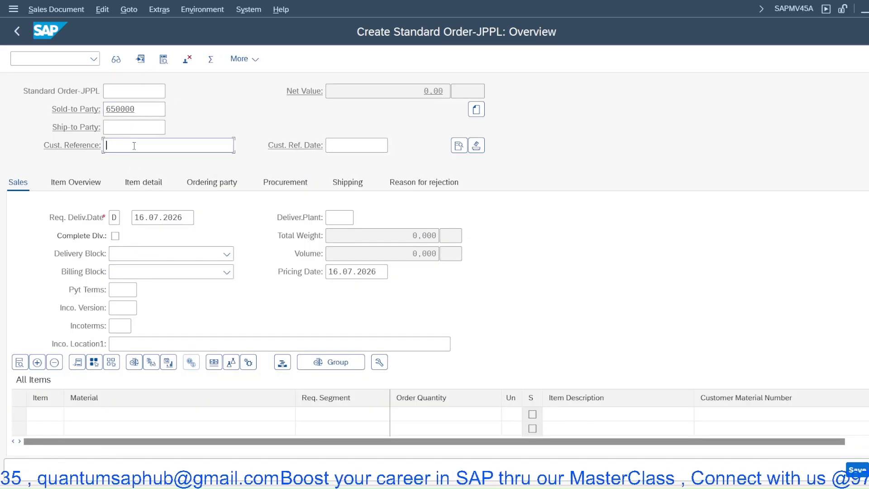
pyautogui.click(118, 162)
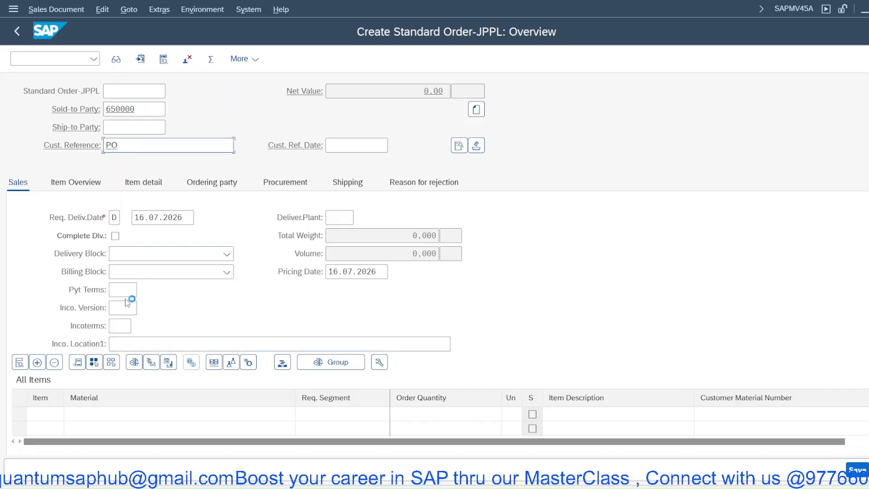
pyautogui.click(127, 288)
pyautogui.click(123, 302)
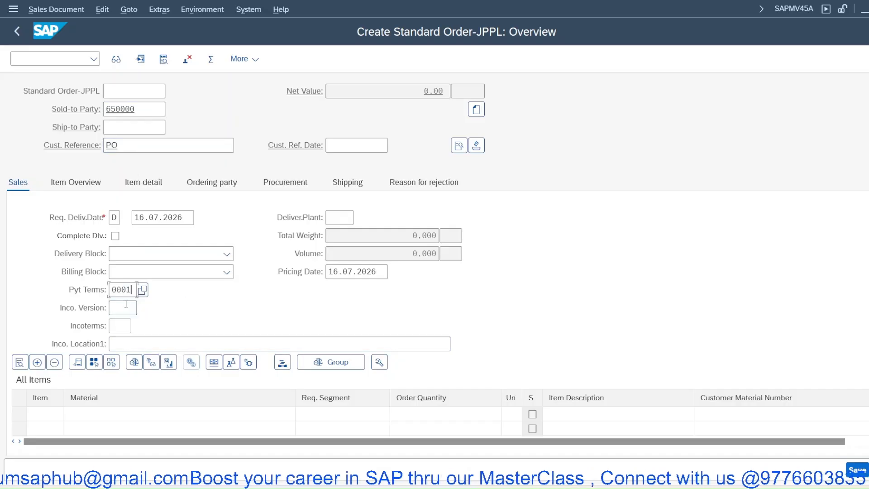
# Step: Add material 50058 with order quantity 10, close the credit check messages and continue past the availability control
pyautogui.click(134, 419)
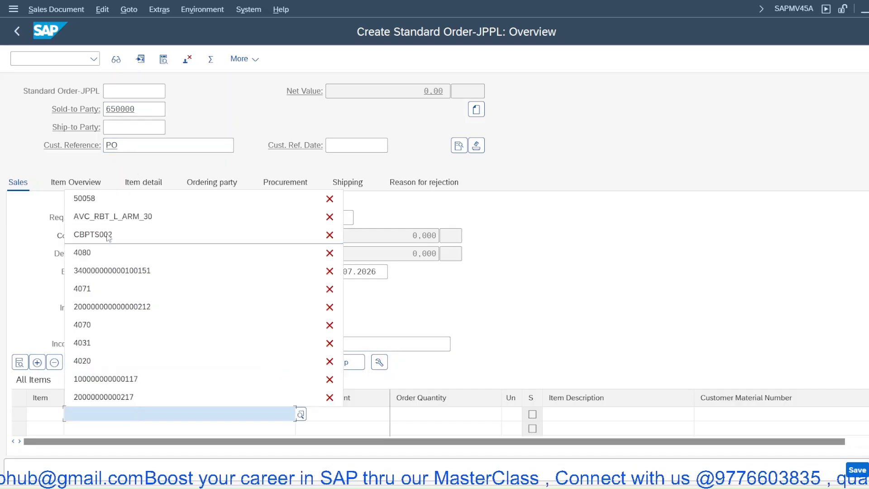
pyautogui.click(99, 198)
pyautogui.click(433, 417)
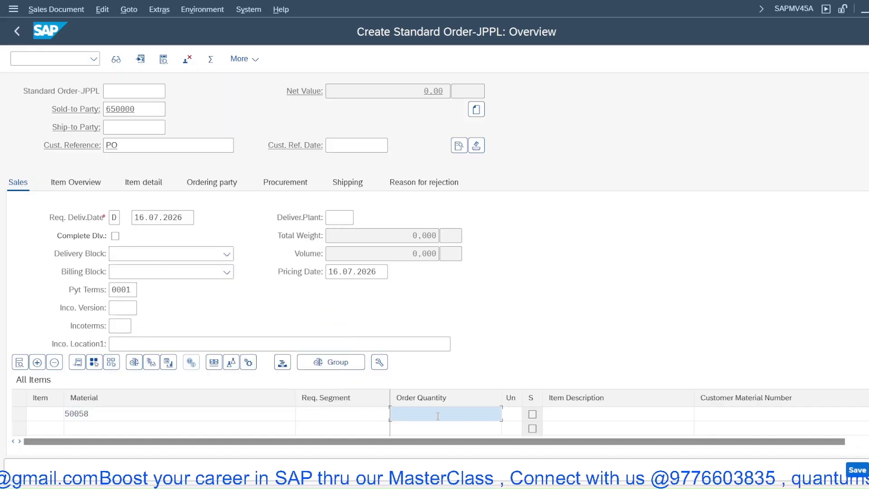
pyautogui.write('10')
pyautogui.press('Return')
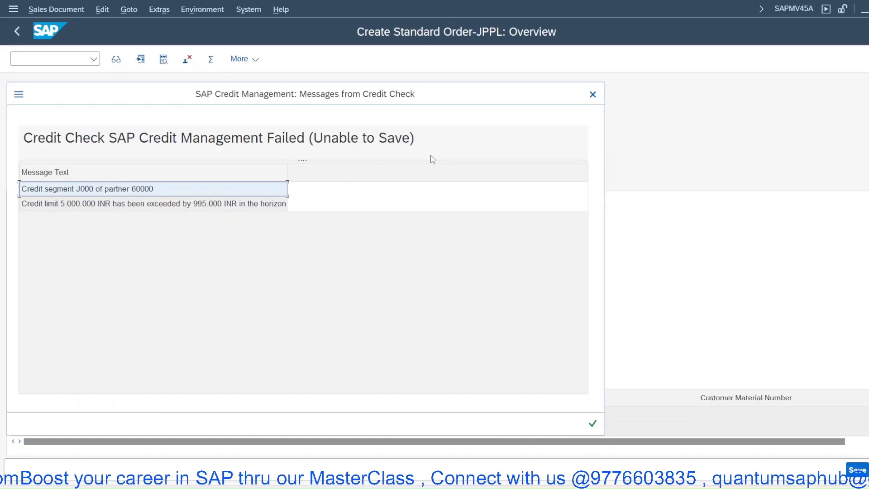
pyautogui.click(591, 95)
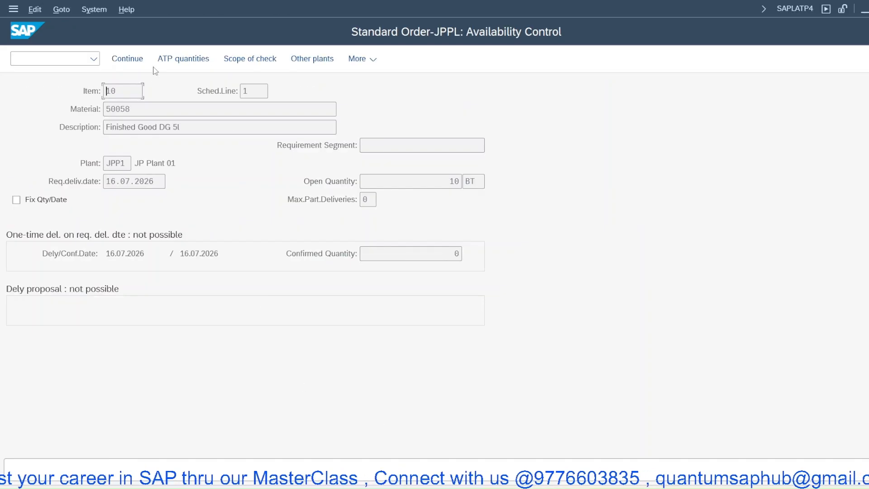
pyautogui.click(130, 59)
# Step: Open item 10's conditions, check the output tax, total and net value, and try to save the order
pyautogui.doubleClick(162, 413)
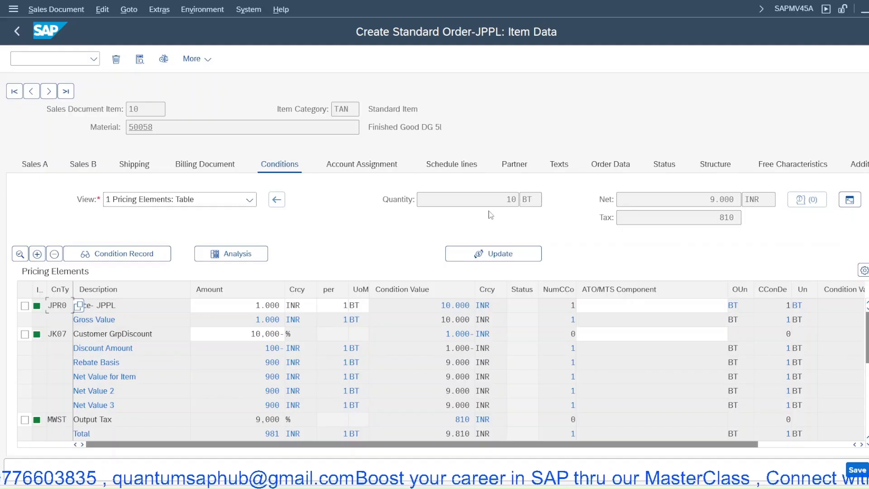
pyautogui.click(142, 202)
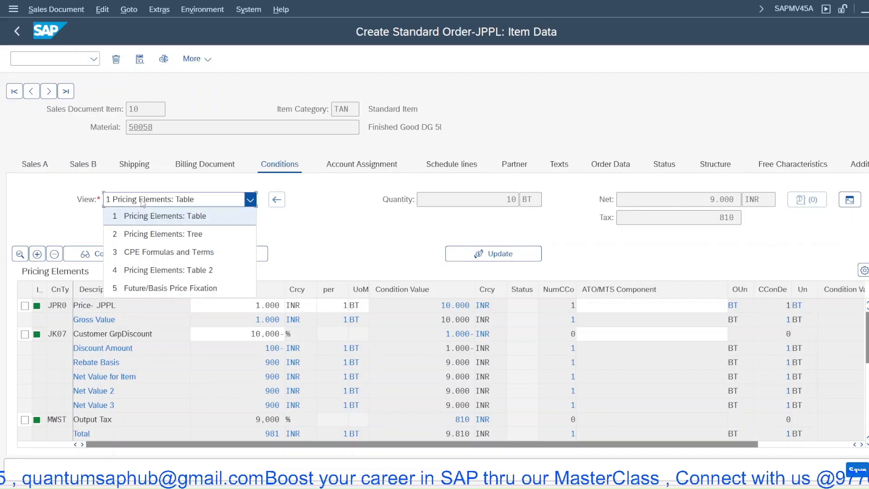
pyautogui.click(142, 203)
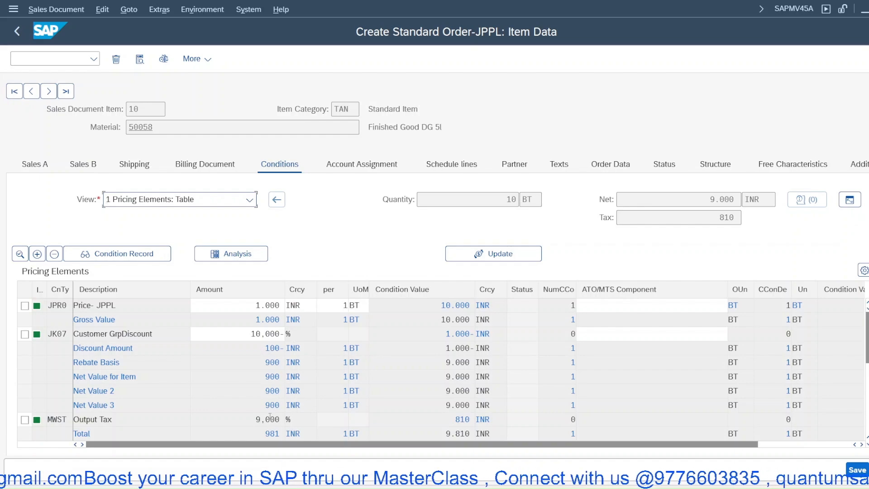
pyautogui.moveTo(253, 419); pyautogui.dragTo(285, 420)
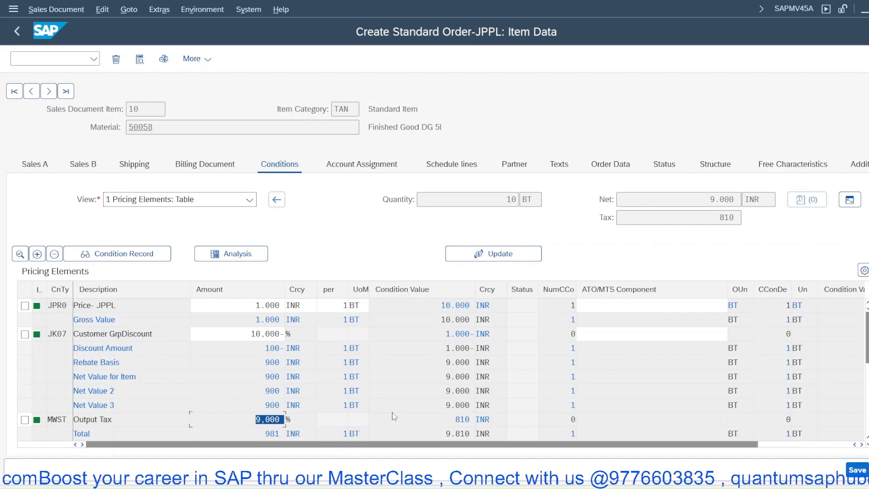
pyautogui.scroll(-1, 401, 381)
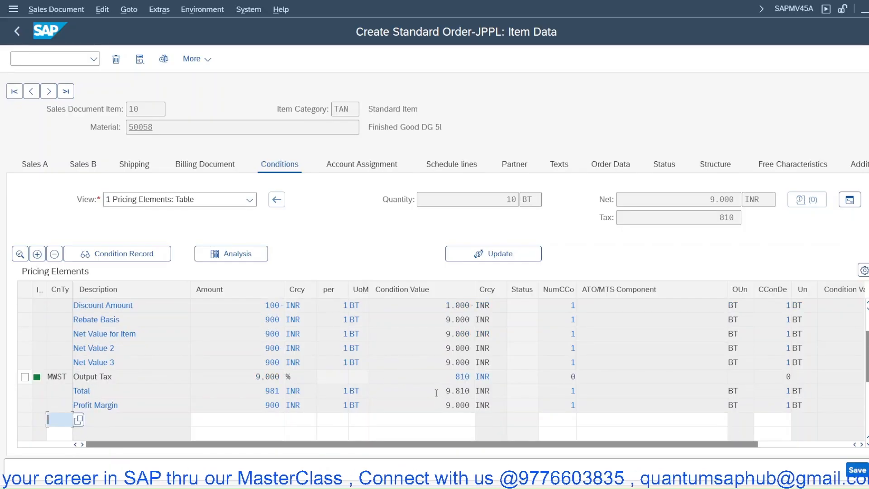
pyautogui.moveTo(436, 393); pyautogui.dragTo(500, 387)
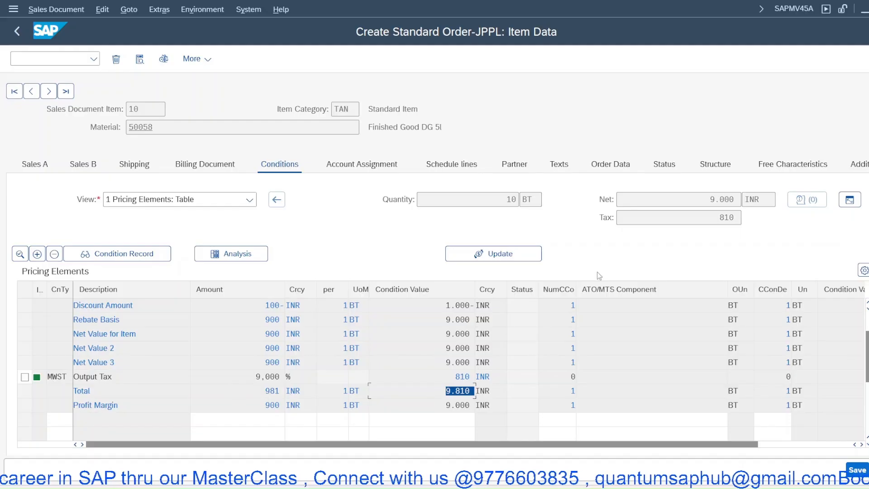
pyautogui.moveTo(708, 201); pyautogui.dragTo(764, 220)
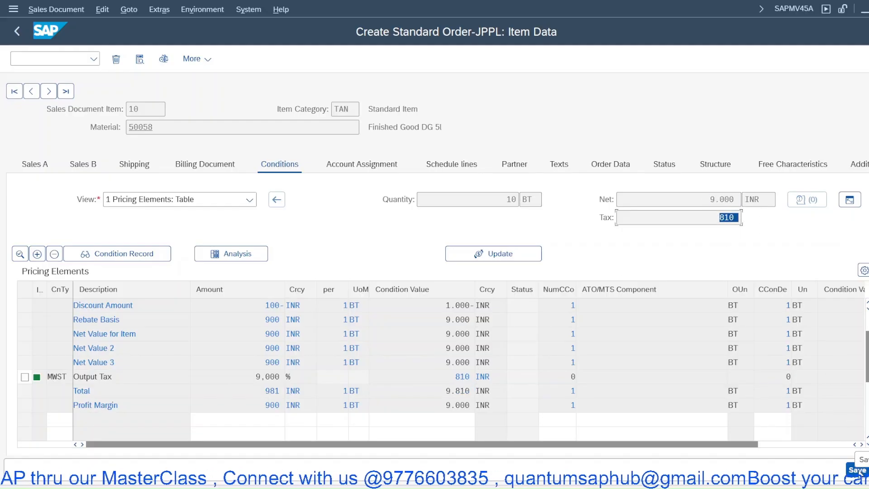
pyautogui.press('Return')
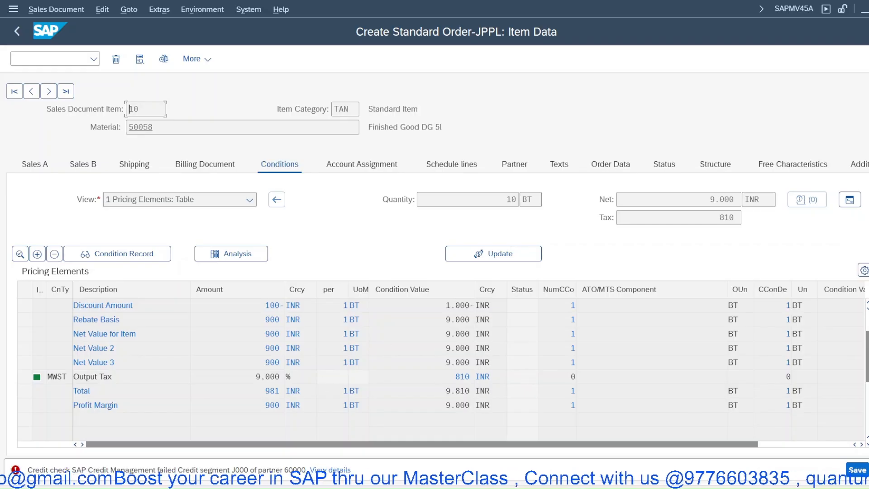
# Step: Switch to the JK07 condition type session and open the pricing procedure determination there with transaction OVKK
pyautogui.click(578, 485)
pyautogui.click(677, 423)
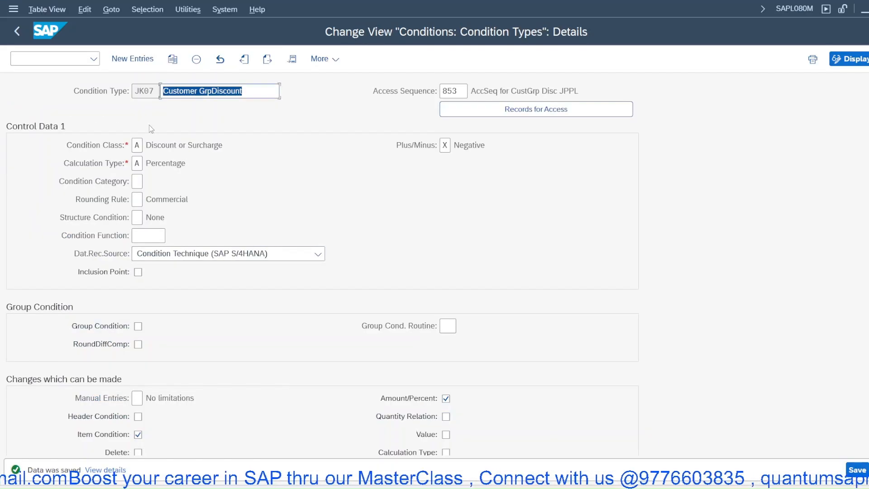
pyautogui.click(68, 58)
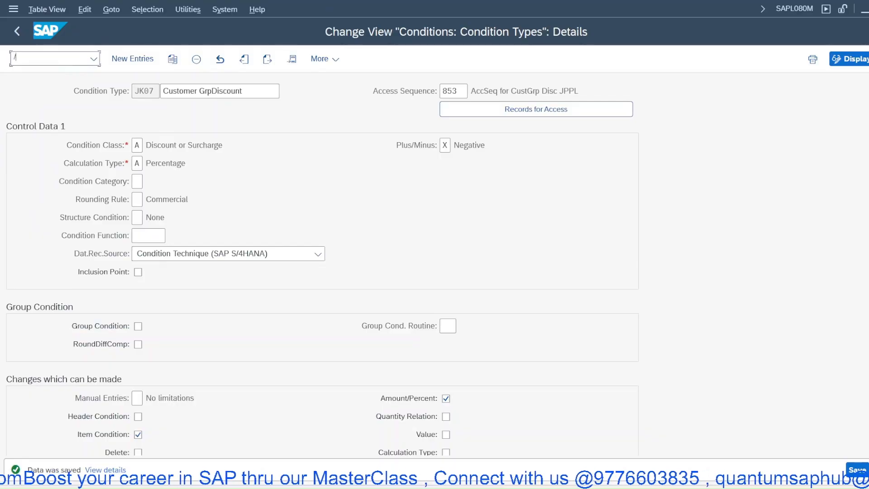
pyautogui.write('/nov')
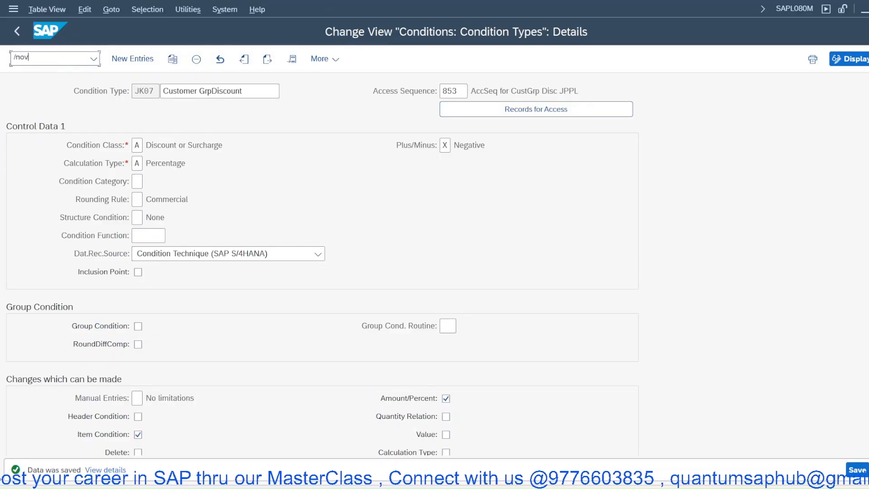
pyautogui.write('kk')
pyautogui.press('Return')
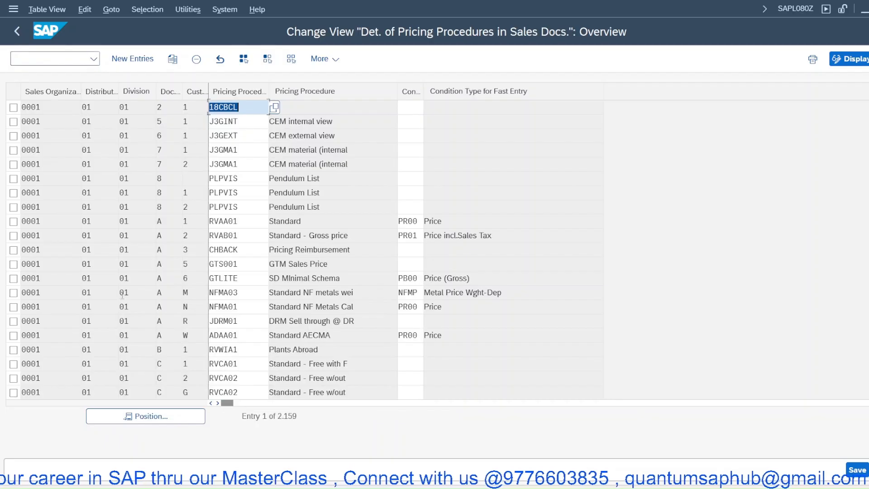
# Step: Position the determination list at sales organization JP00 and set the fast-entry condition type for procedure JRVAA1 to JPR0
pyautogui.click(172, 415)
pyautogui.write('jp')
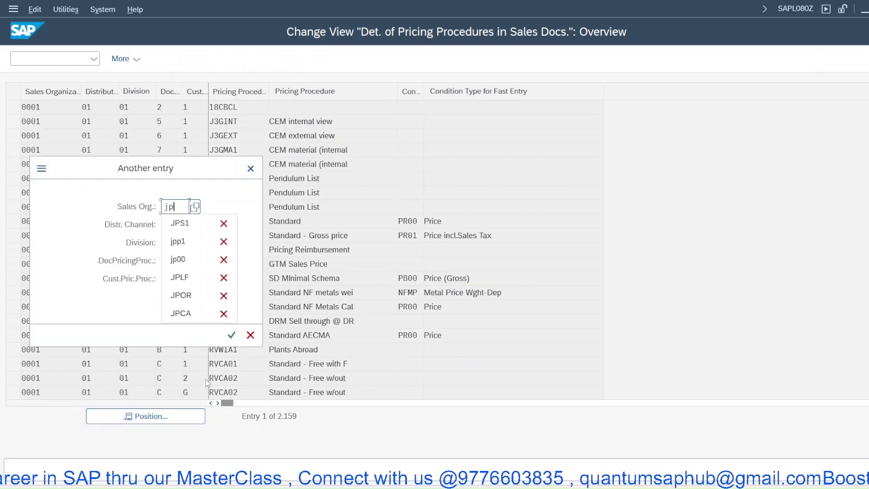
pyautogui.write('00')
pyautogui.press('Return')
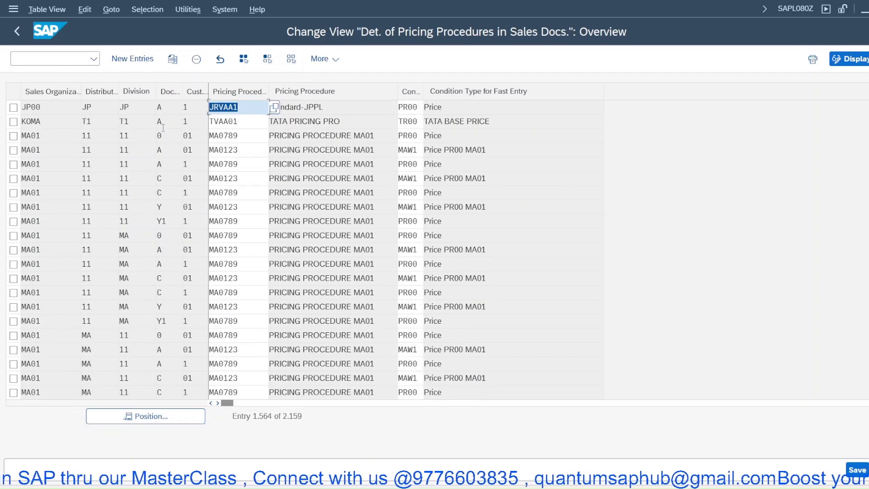
pyautogui.click(259, 114)
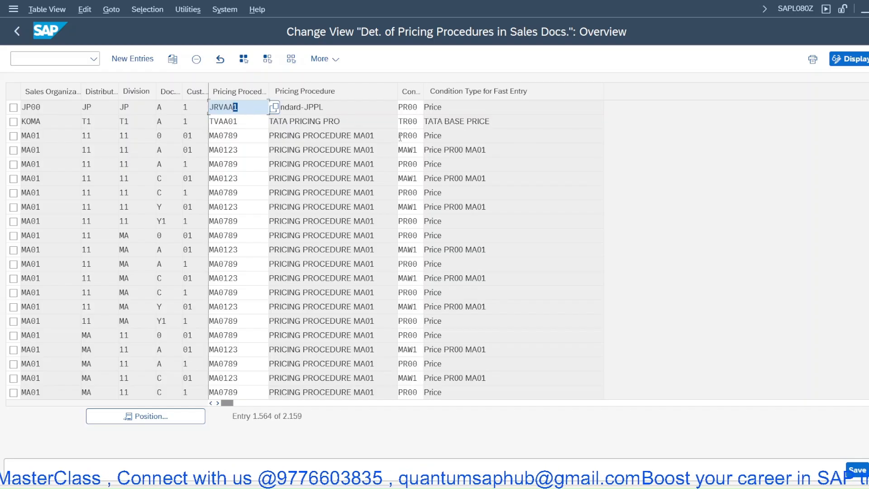
pyautogui.moveTo(408, 109); pyautogui.dragTo(357, 105)
pyautogui.write('J')
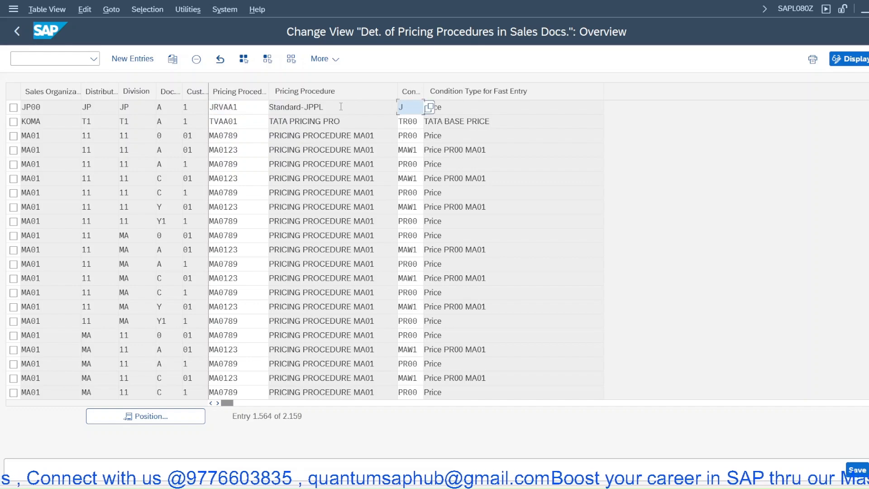
pyautogui.write('PR0')
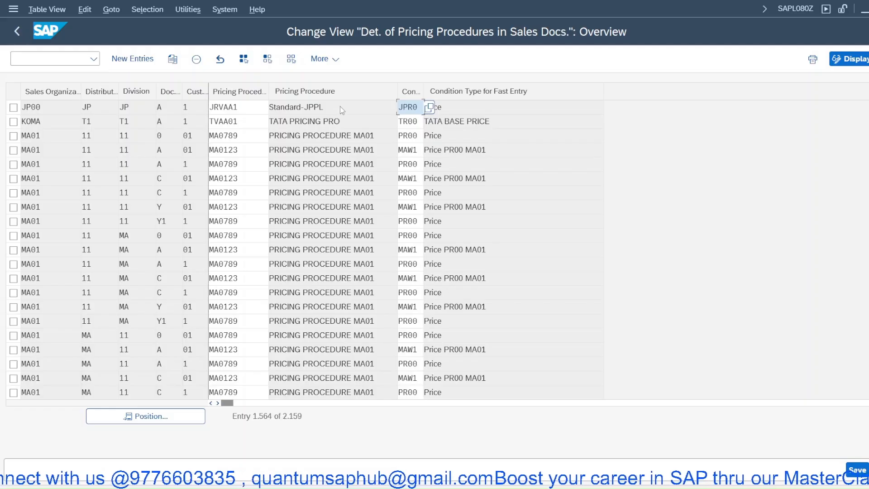
# Step: Save the JRVAA1 fast-entry condition type JPR0 under the JP Company Setup customizing request and leave the determination view
pyautogui.press('Return')
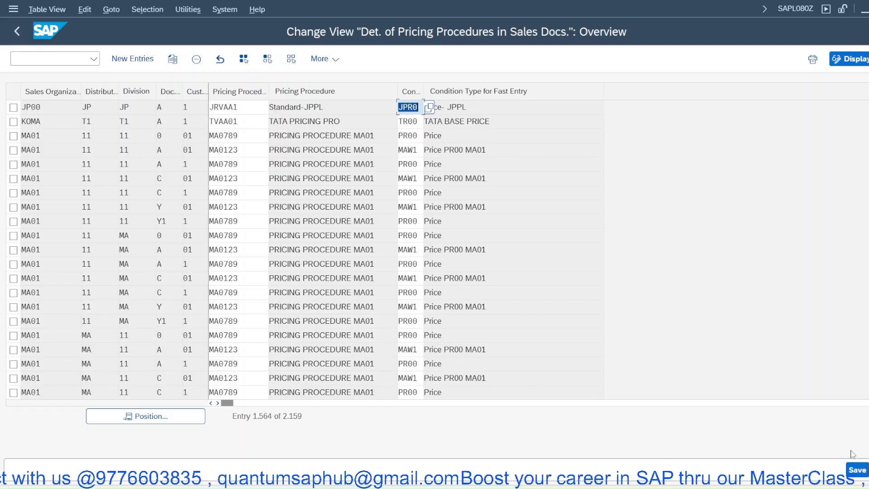
pyautogui.hotkey('ctrl', 's')
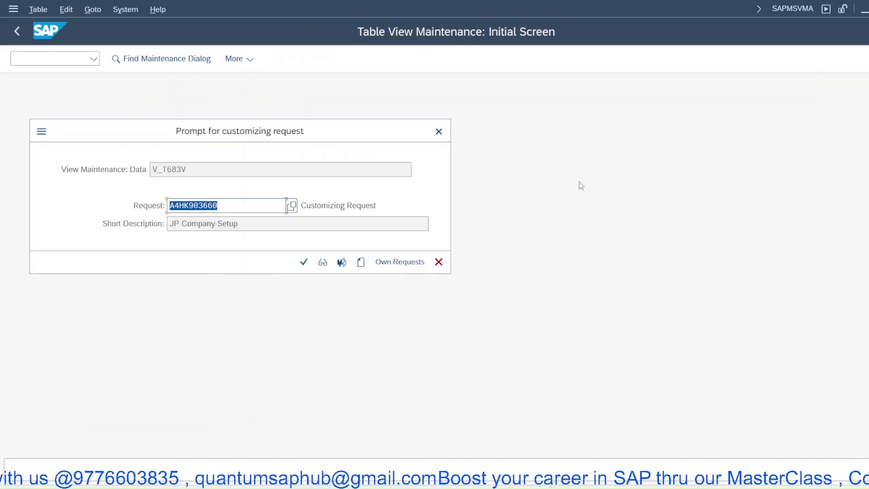
pyautogui.click(303, 262)
pyautogui.hotkey('shift', 'F3')
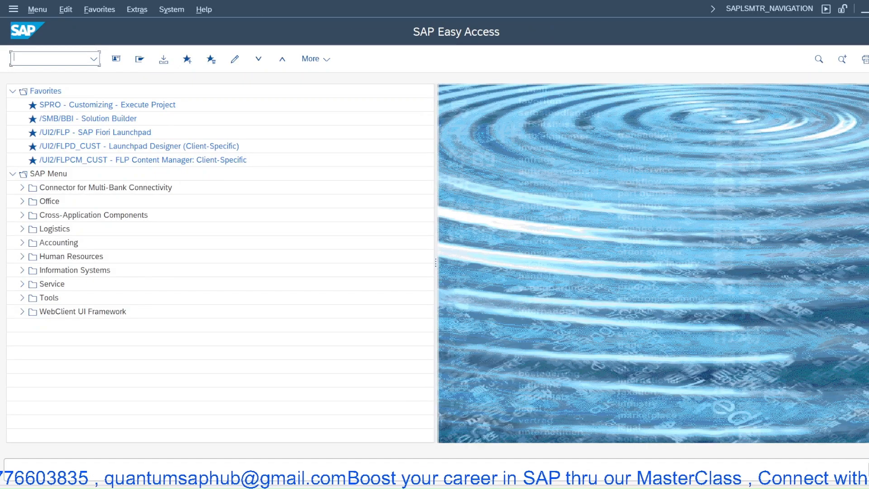
# Step: Switch to the sales order session, return to the order overview and check item 10's condition type, amount and net price
pyautogui.moveTo(581, 482)
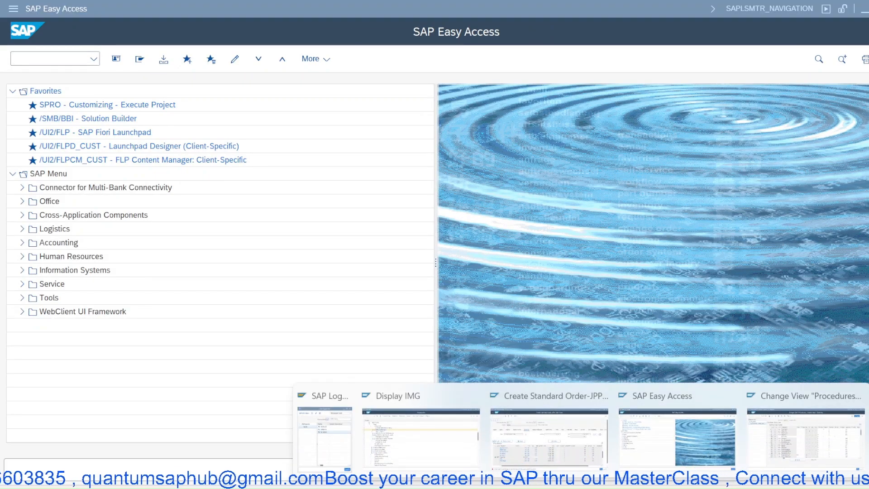
pyautogui.click(572, 446)
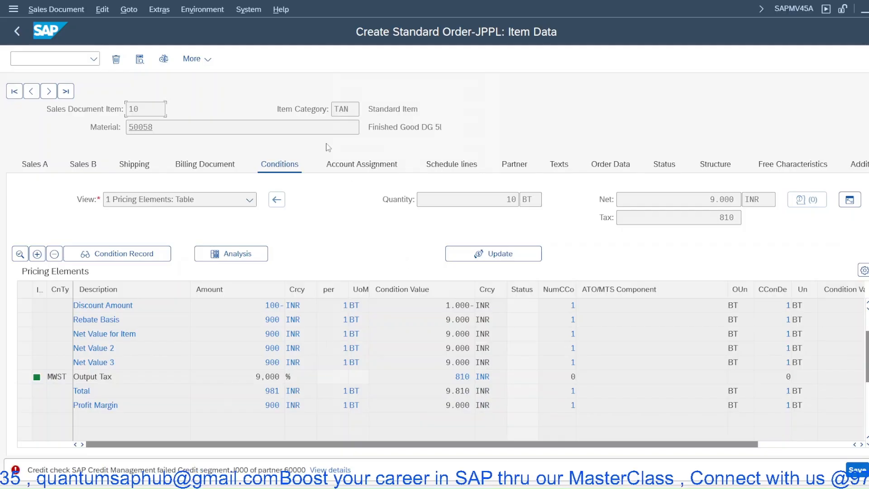
pyautogui.rightClick(328, 108)
pyautogui.click(358, 95)
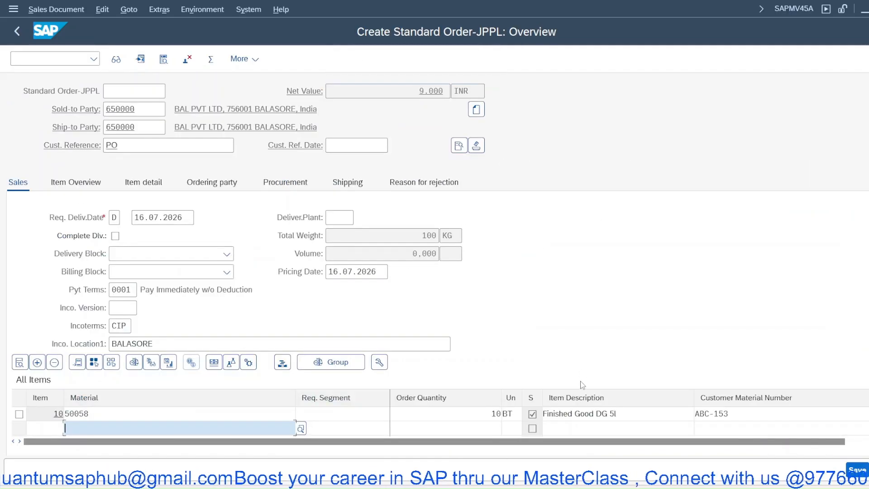
pyautogui.moveTo(283, 442); pyautogui.dragTo(310, 443)
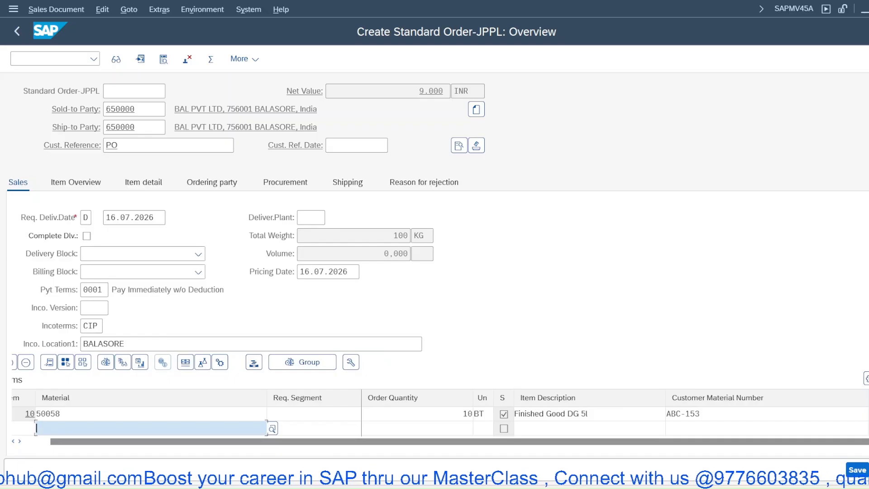
pyautogui.scroll(-1, 435, 262)
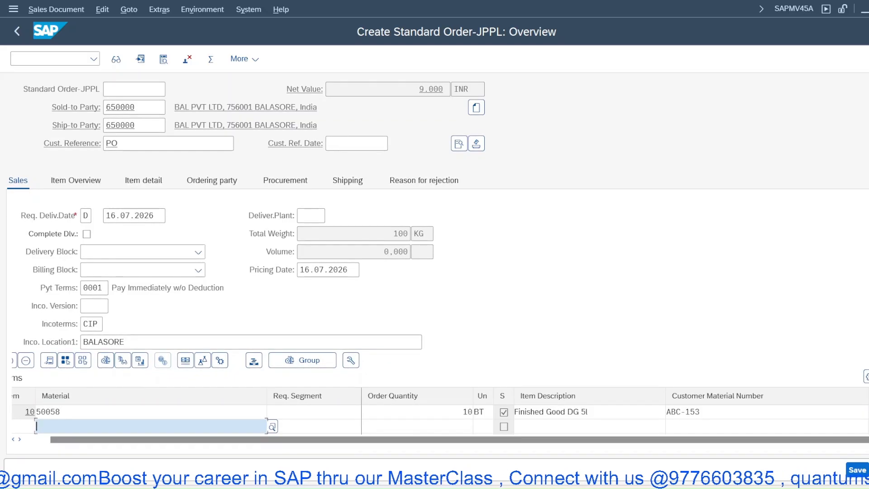
pyautogui.scroll(-4, 217, 272)
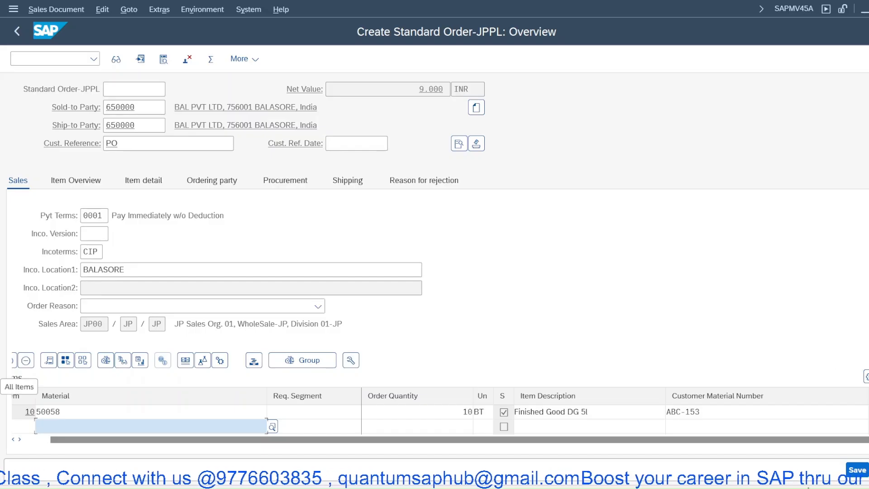
pyautogui.scroll(-2, 438, 321)
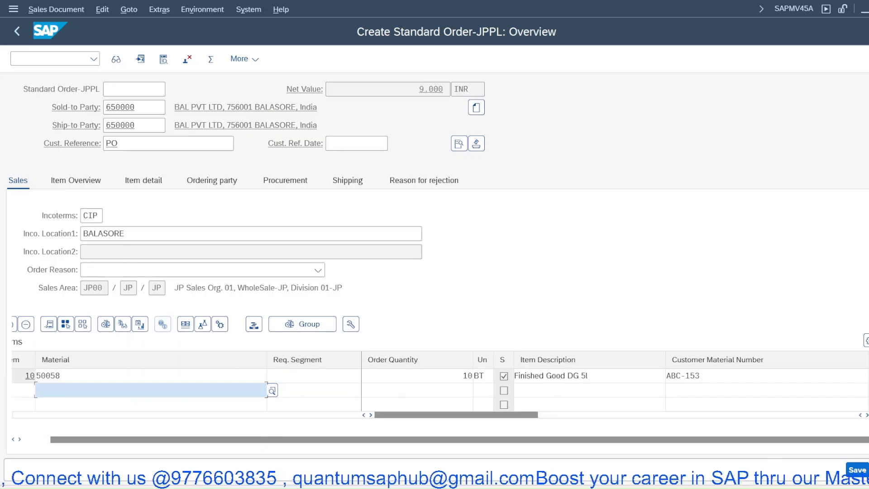
pyautogui.moveTo(508, 415); pyautogui.dragTo(598, 425)
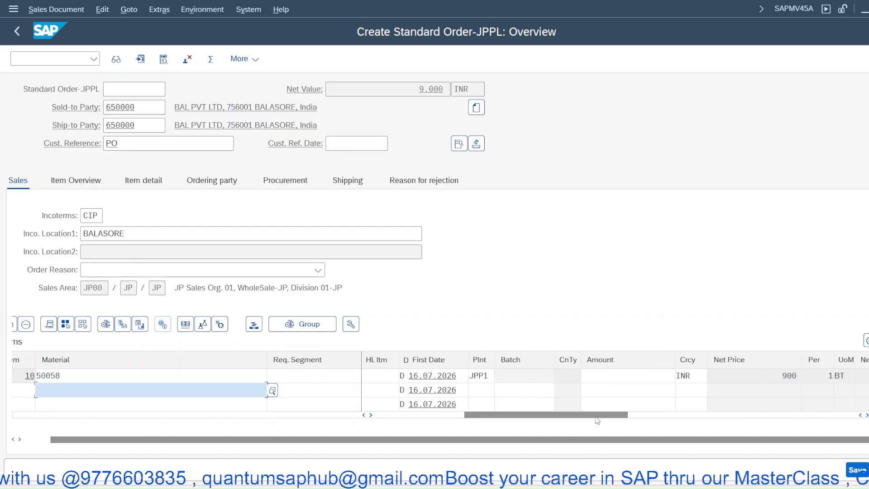
pyautogui.click(604, 376)
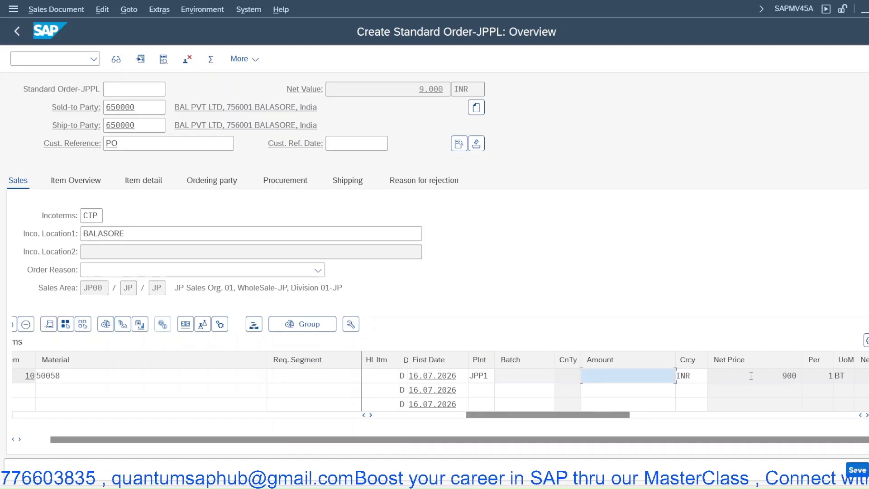
pyautogui.moveTo(751, 376); pyautogui.dragTo(805, 374)
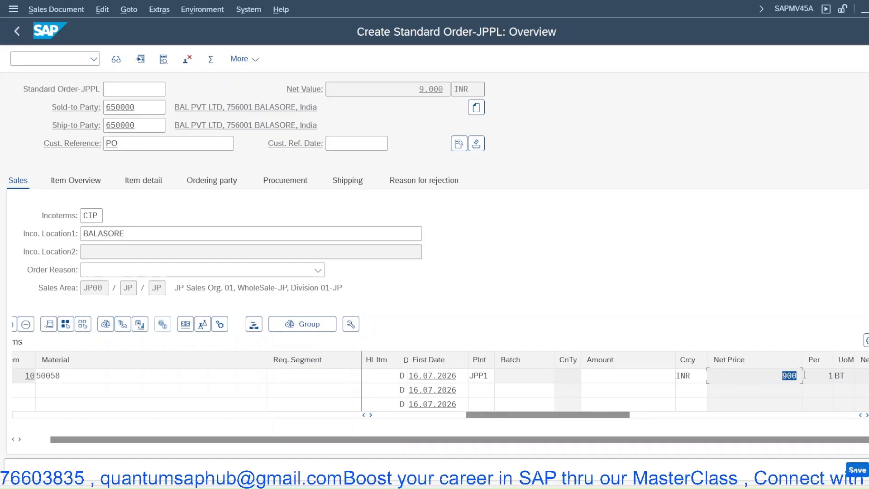
# Step: Start a new JPPL standard order with transaction VA01 and enter the sold-to party number and customer reference PO
pyautogui.click(54, 59)
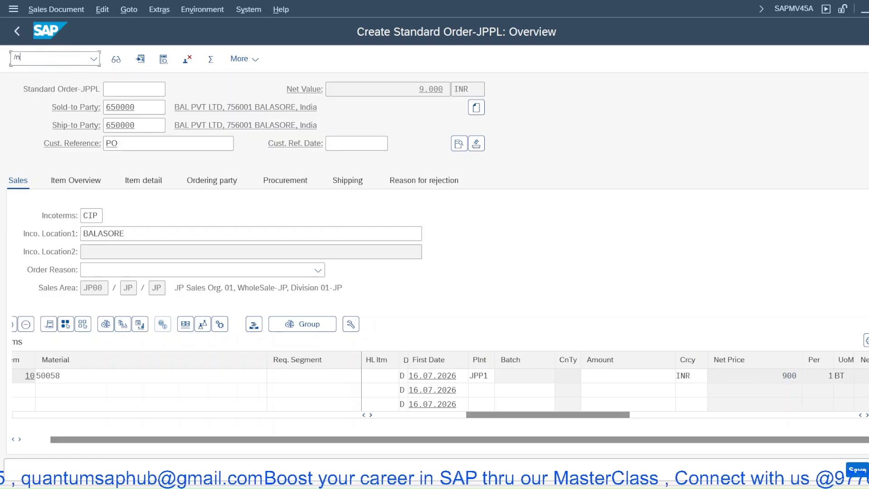
pyautogui.write('/nva01')
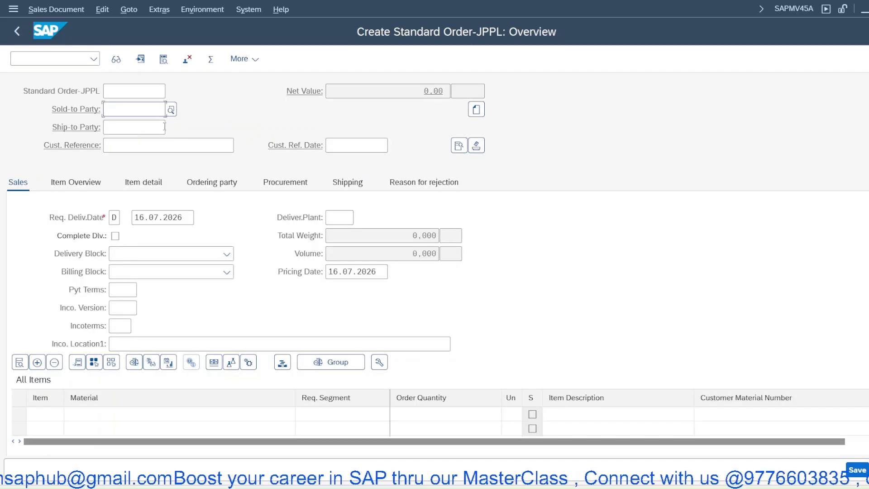
pyautogui.click(148, 110)
pyautogui.click(141, 128)
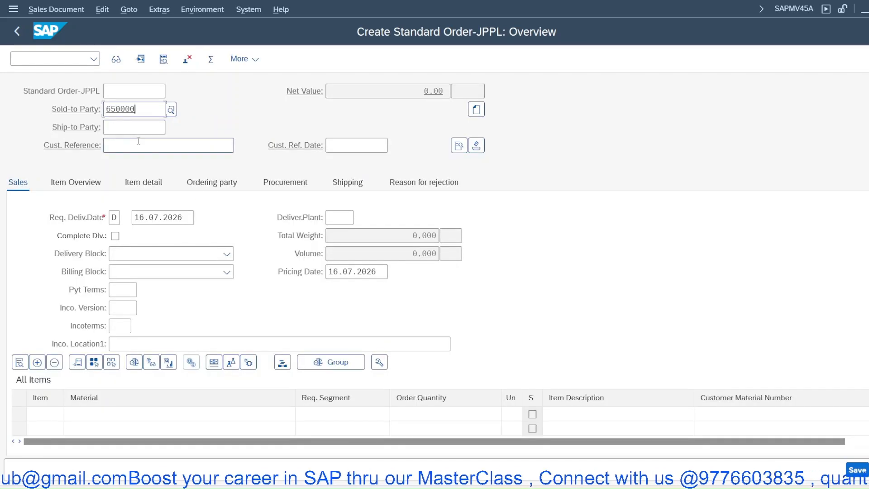
pyautogui.click(136, 148)
pyautogui.click(136, 163)
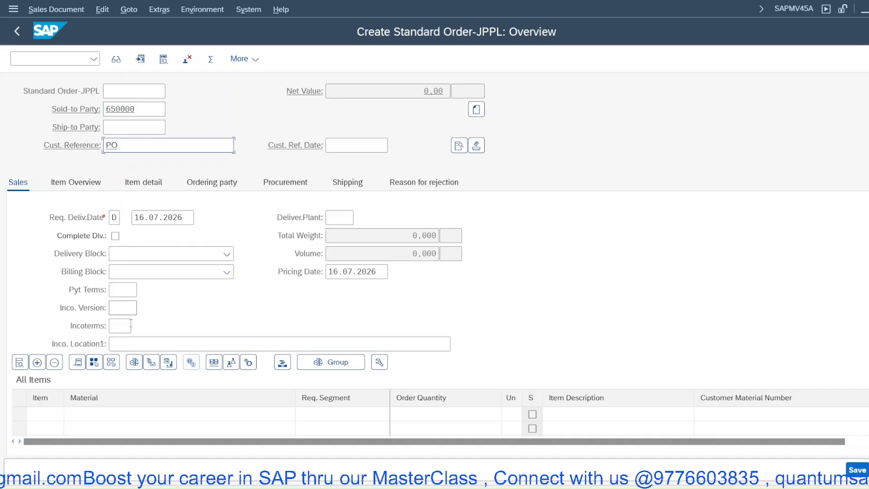
# Step: Add material 50058 with quantity 10 and payment terms 0001, close the credit check messages and continue past the availability control
pyautogui.click(127, 411)
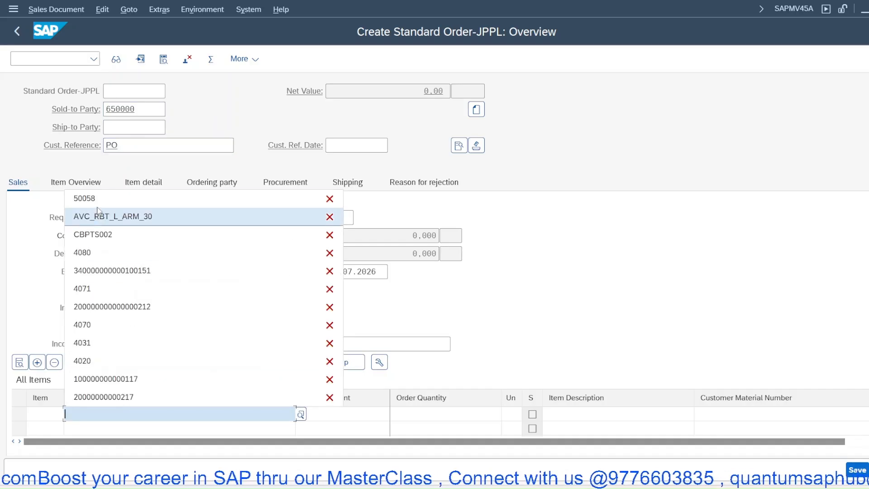
pyautogui.write('50058')
pyautogui.click(128, 292)
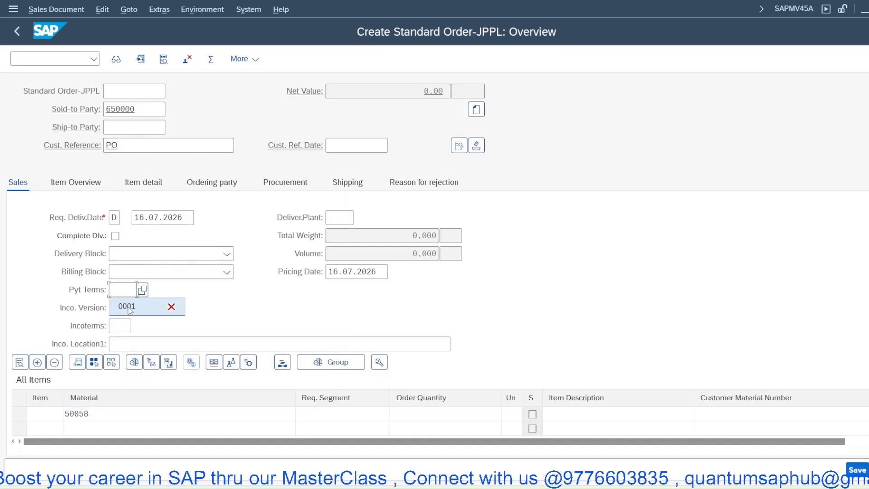
pyautogui.click(126, 305)
pyautogui.click(418, 413)
pyautogui.write('10')
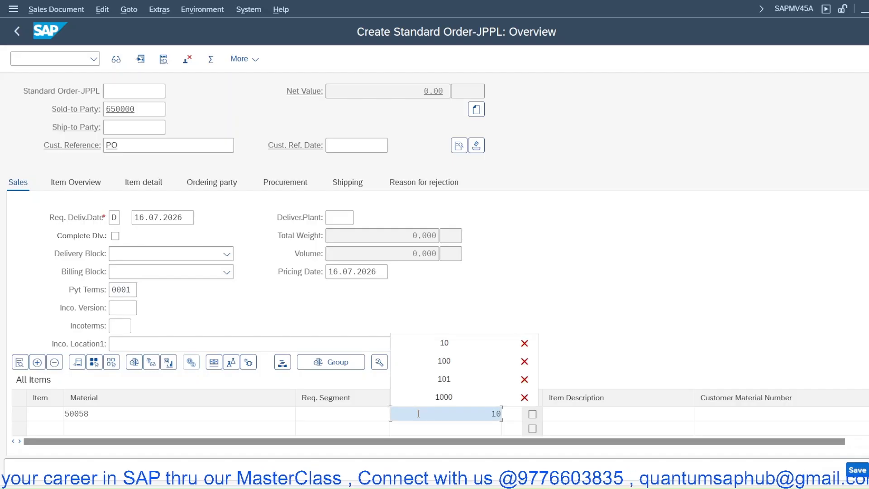
pyautogui.press('Return')
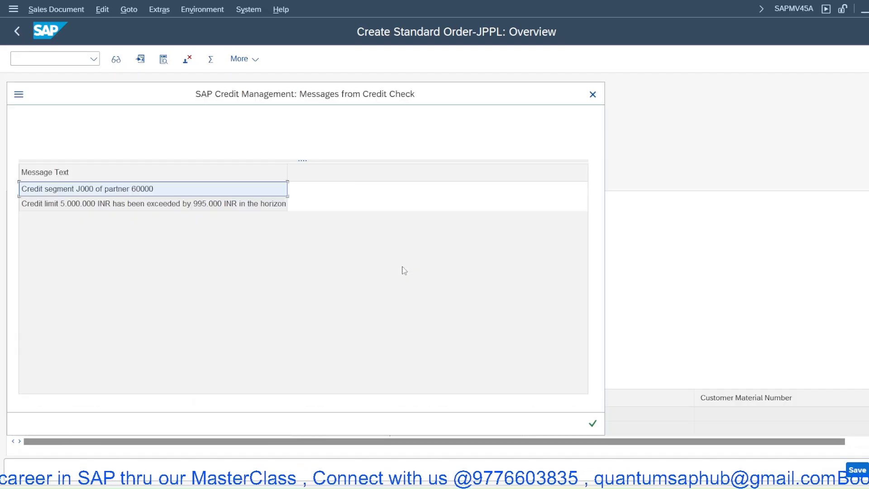
pyautogui.click(592, 426)
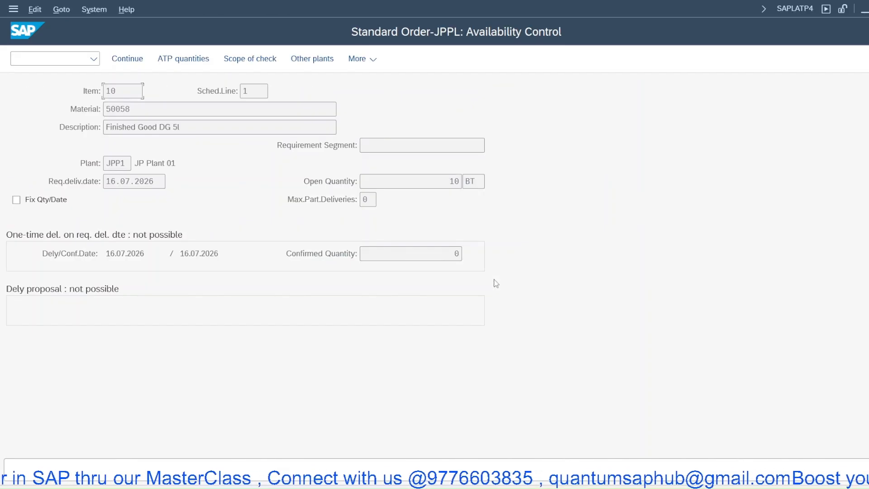
pyautogui.press('Return')
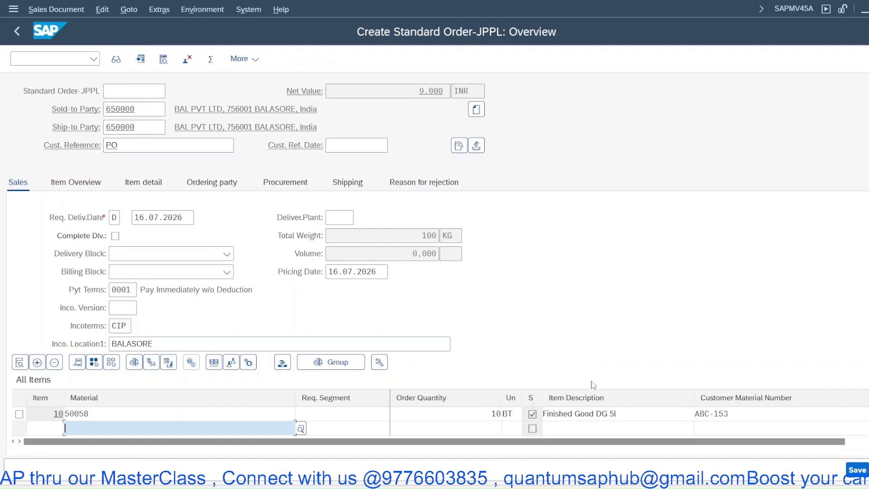
# Step: Check the condition type, amount and net price of item 10 in the new order's item table
pyautogui.moveTo(456, 442); pyautogui.dragTo(543, 442)
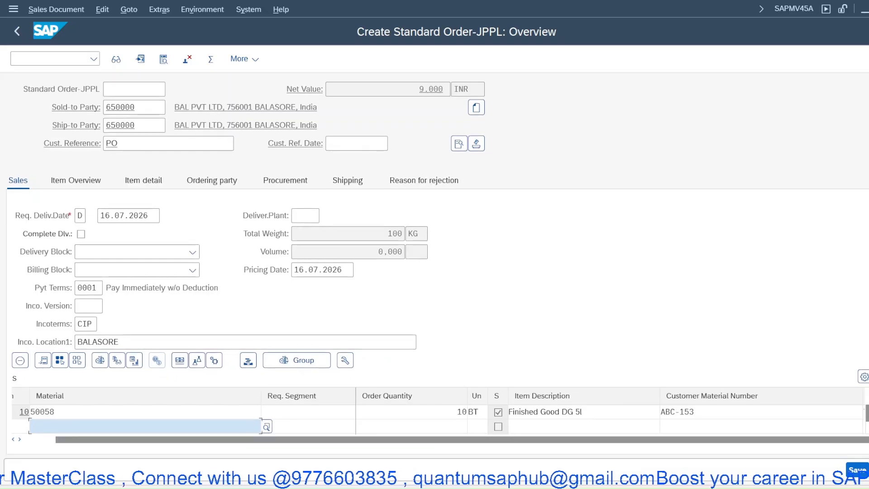
pyautogui.scroll(-3, 434, 290)
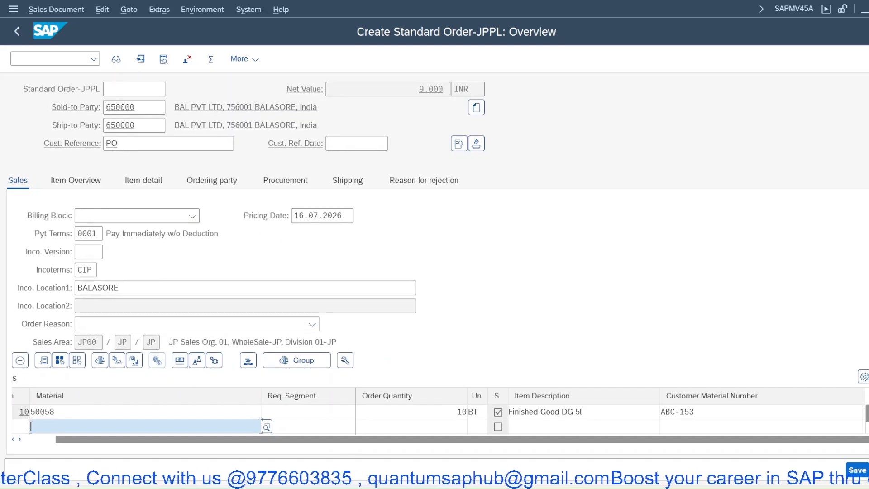
pyautogui.scroll(-1, 434, 289)
pyautogui.scroll(-1, 435, 289)
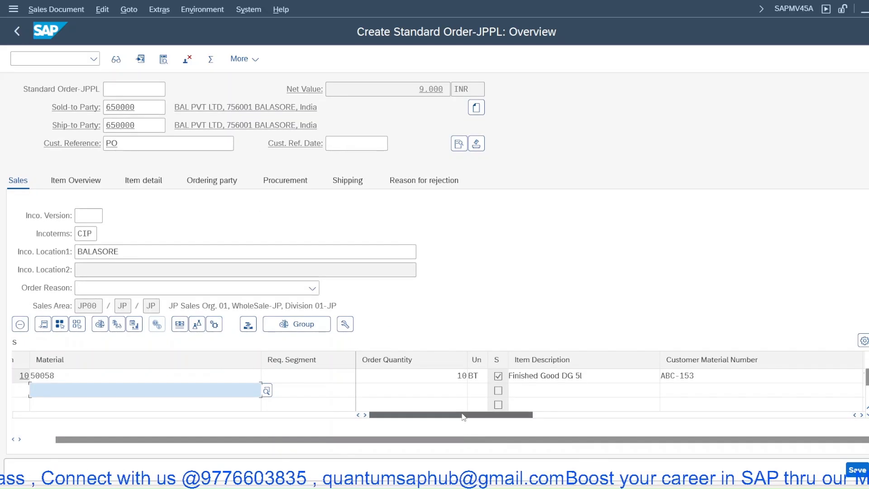
pyautogui.moveTo(450, 415); pyautogui.dragTo(545, 415)
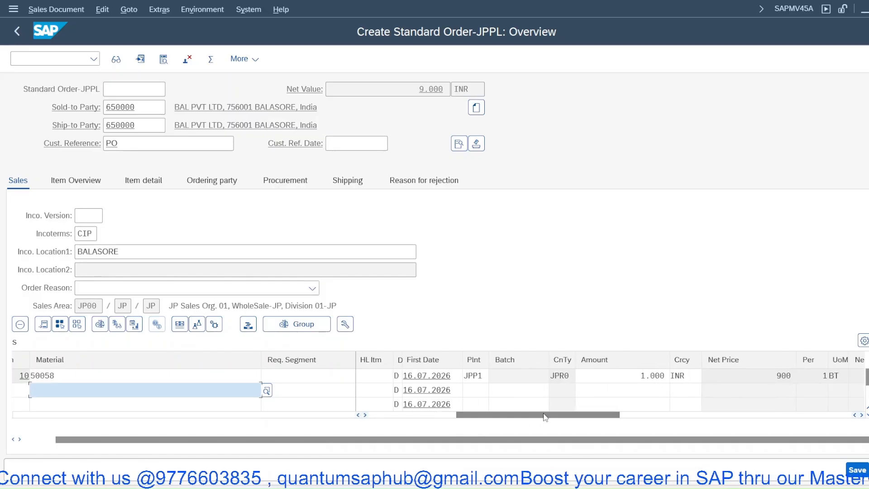
pyautogui.doubleClick(642, 375)
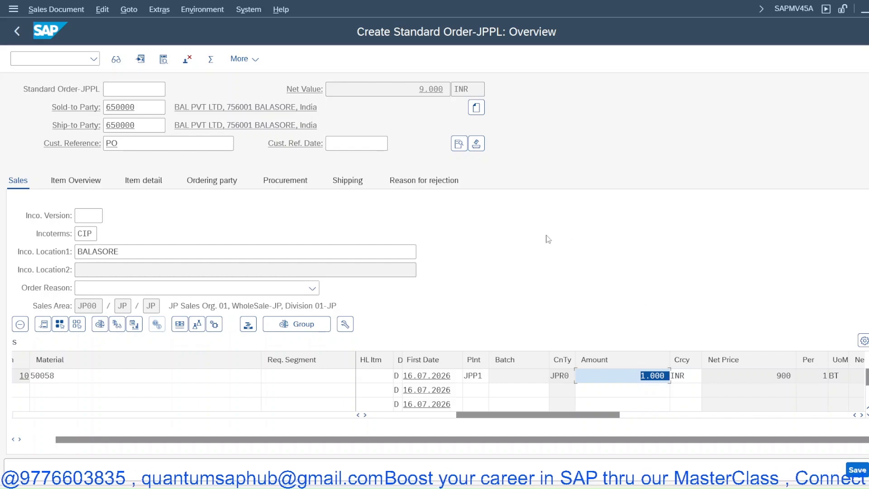
pyautogui.click(608, 481)
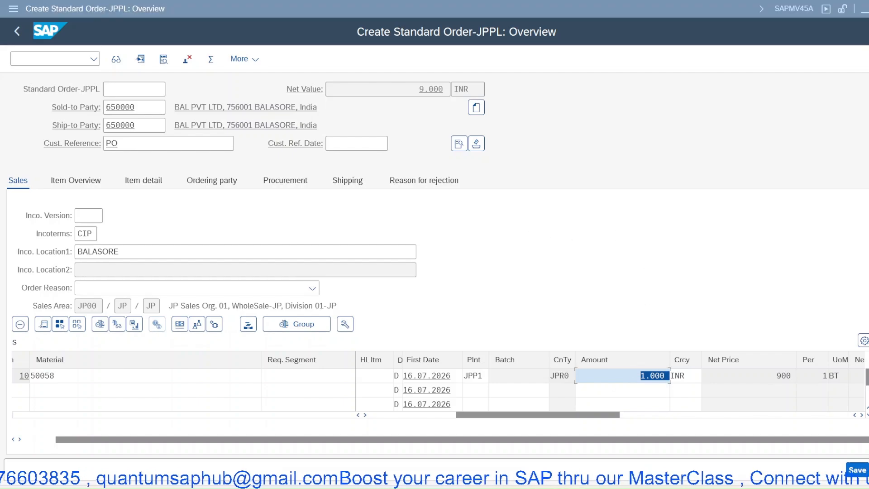
pyautogui.moveTo(769, 441)
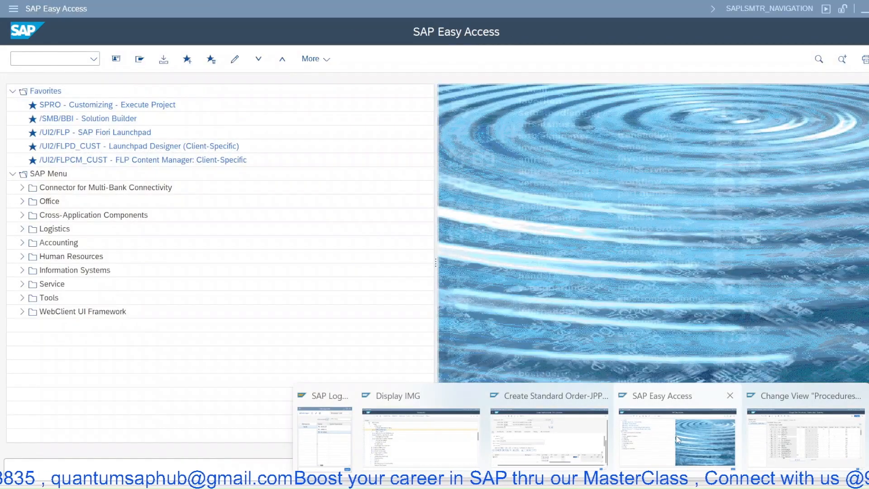
pyautogui.click(677, 437)
pyautogui.click(94, 62)
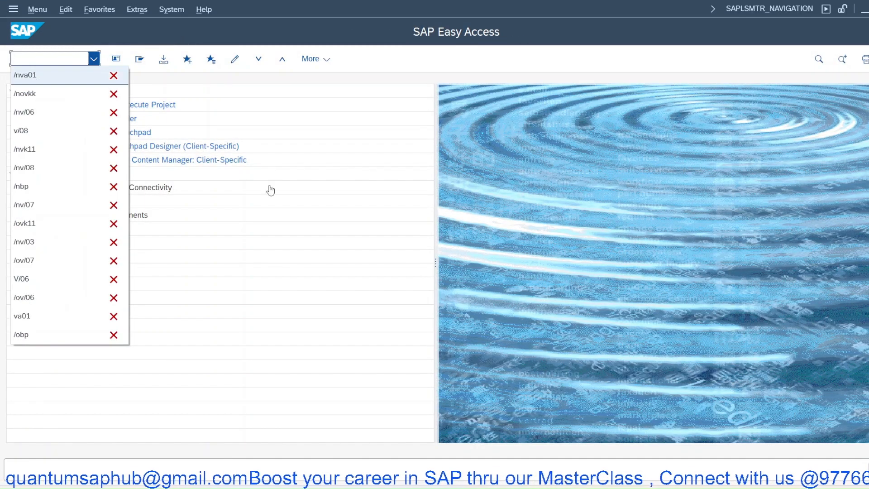
pyautogui.click(597, 347)
pyautogui.moveTo(608, 486)
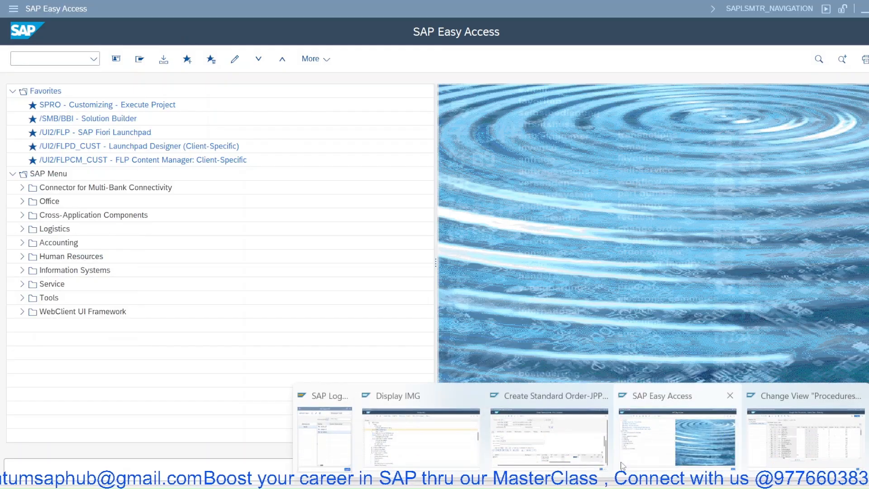
pyautogui.click(580, 427)
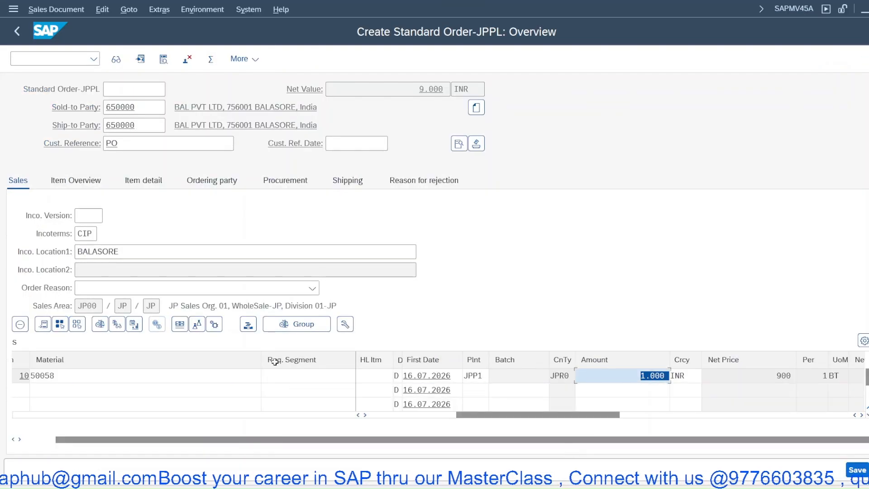
# Step: Open item 10's conditions and review the price, discount, tax and total lines
pyautogui.doubleClick(204, 375)
pyautogui.click(280, 164)
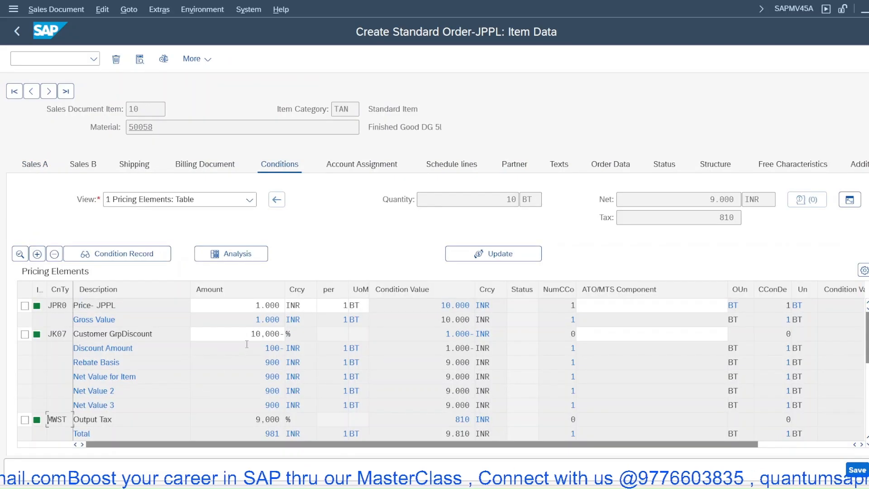
pyautogui.scroll(-1, 246, 345)
pyautogui.scroll(1, 310, 306)
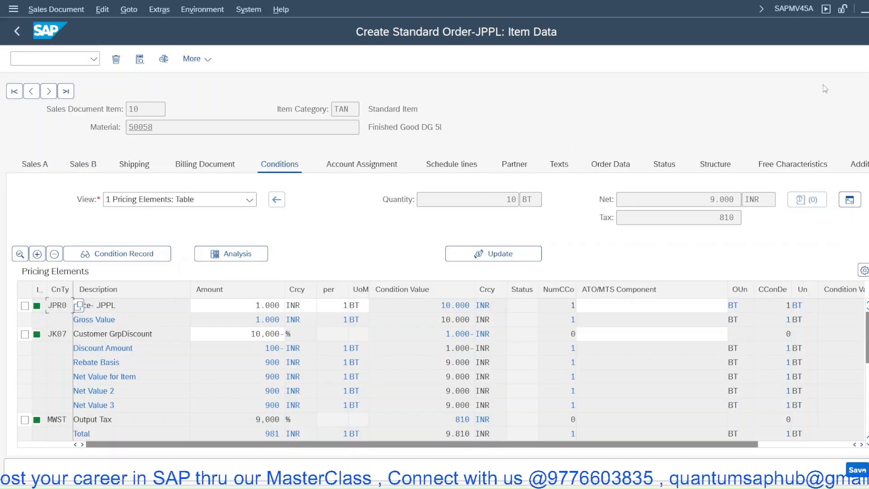
# Step: Leave the sales order without saving and switch to the PowerPoint presentation
pyautogui.click(867, 60)
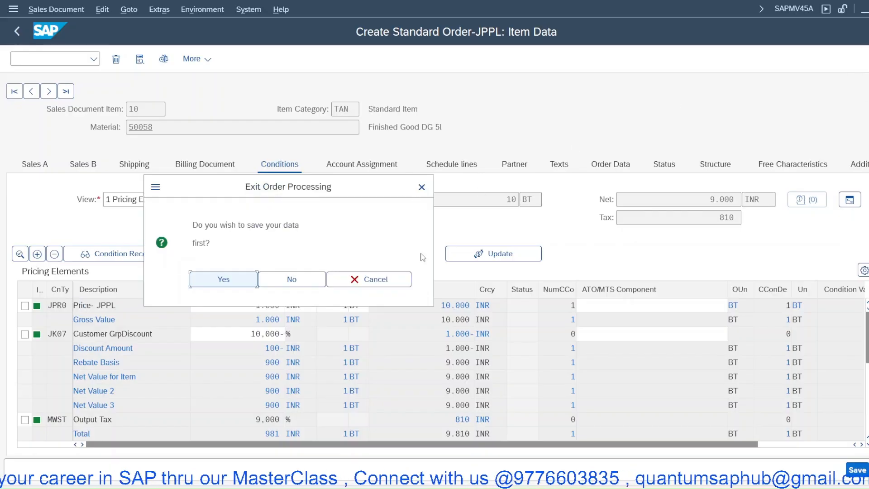
pyautogui.click(292, 279)
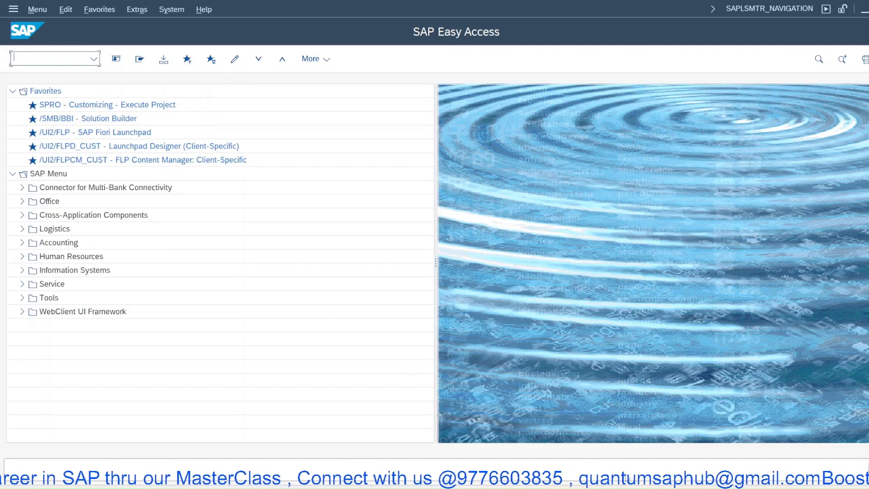
pyautogui.click(628, 488)
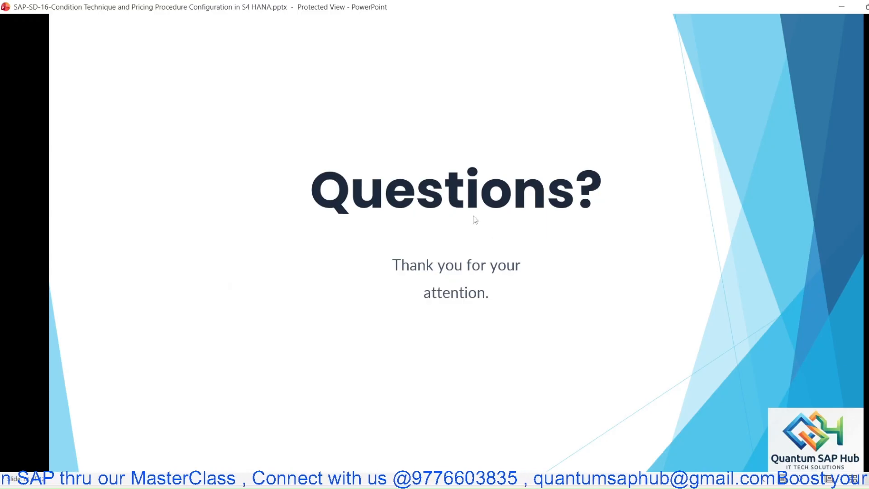